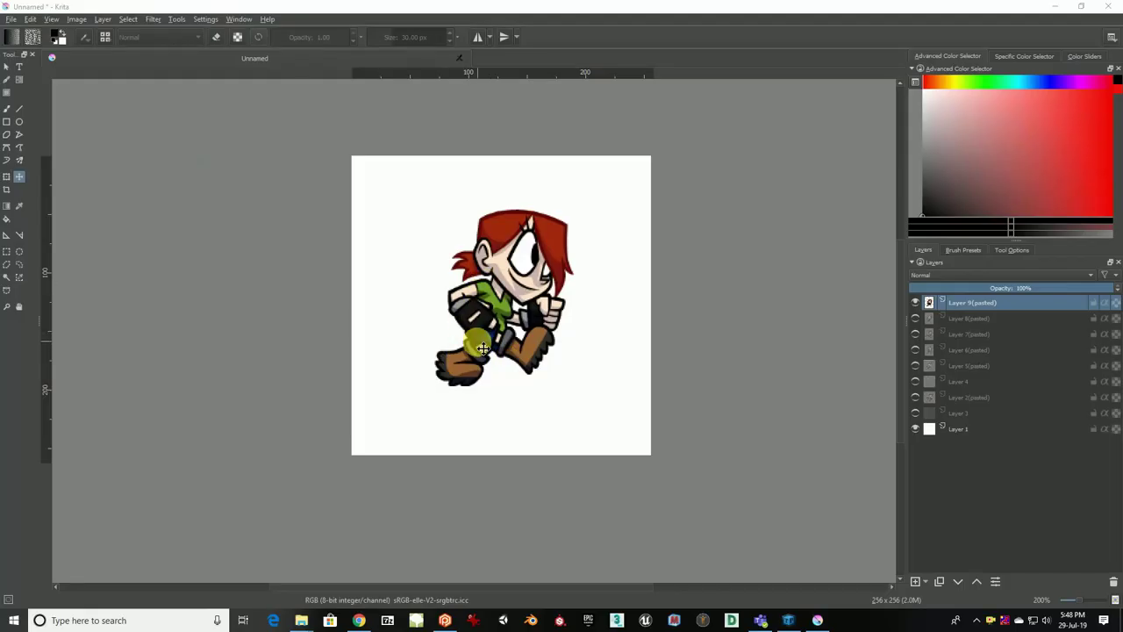
Examine the character's running poses by switching the visibility of pasted Layers 9 to 5 one at a time
scroll(470, 374, up, 1)
drag(503, 302, 497, 361)
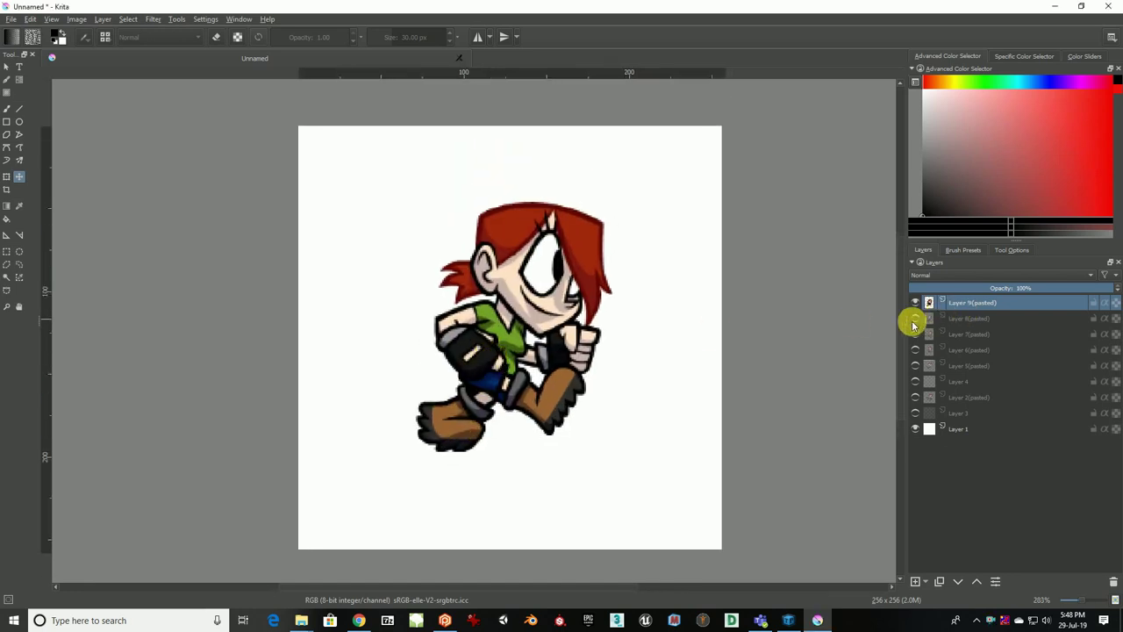
drag(662, 321, 664, 314)
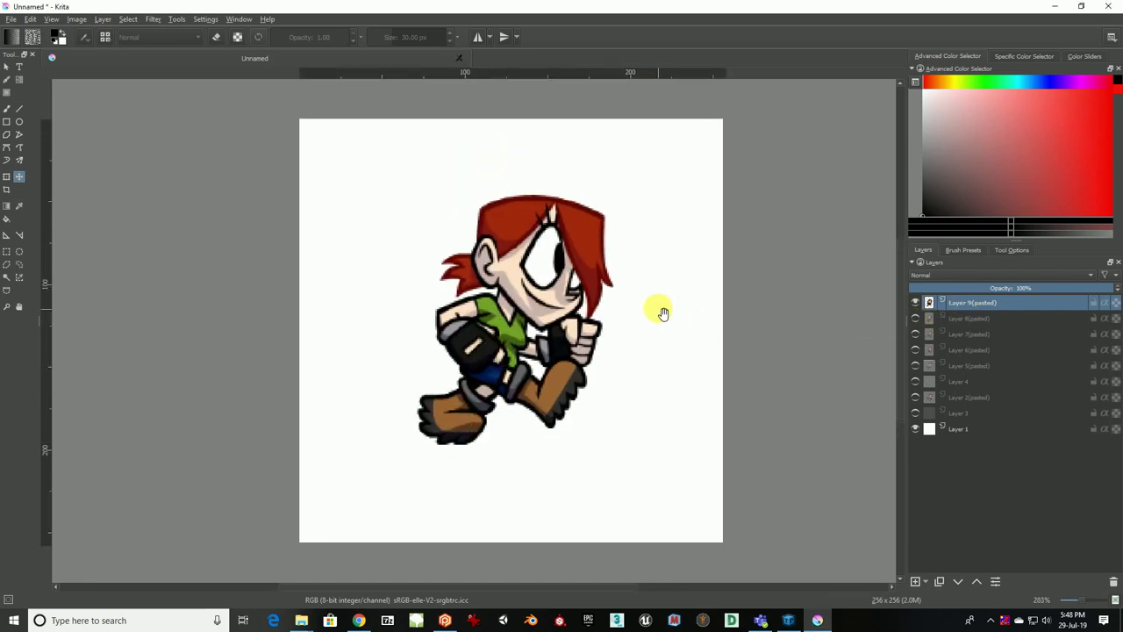
click(916, 303)
click(916, 318)
click(916, 318)
click(917, 333)
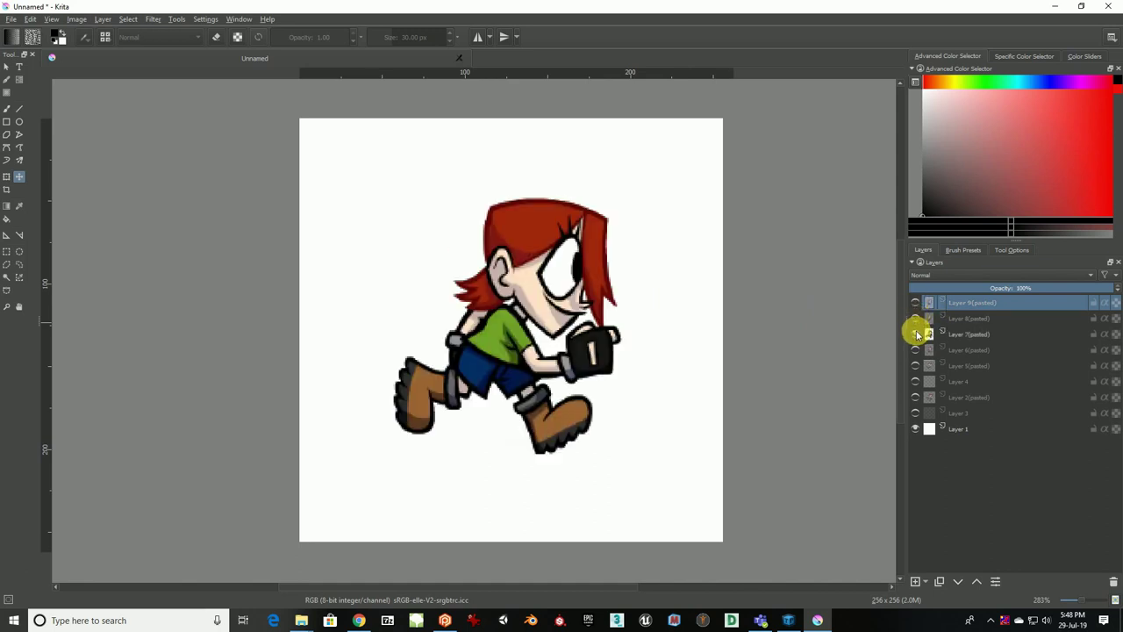
click(916, 334)
click(916, 349)
click(915, 349)
click(916, 365)
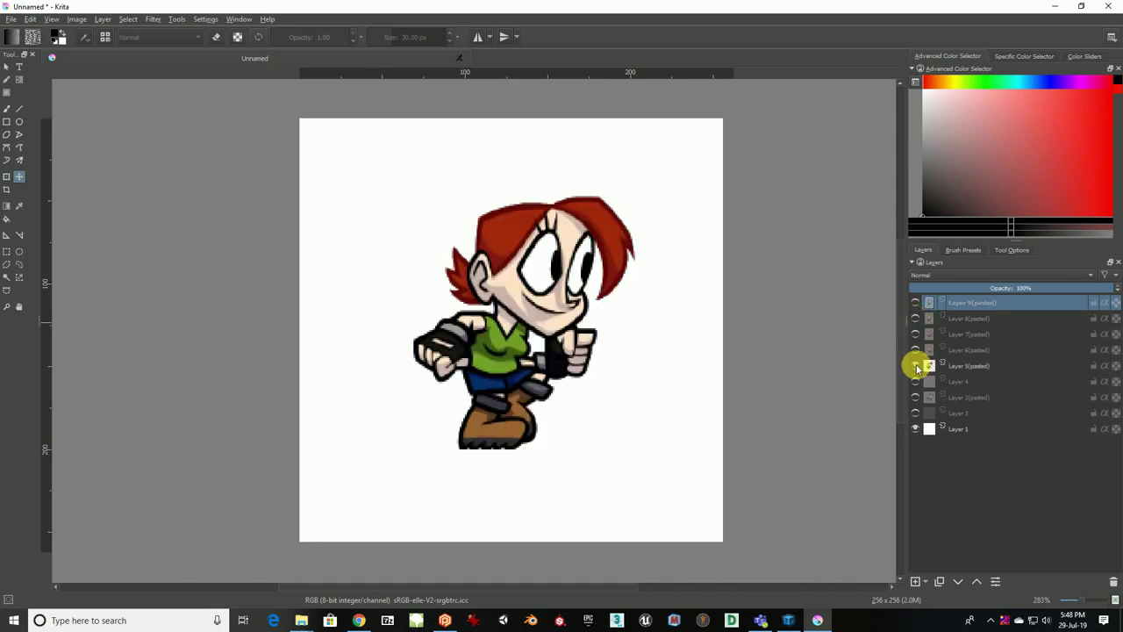
click(916, 365)
Play the run cycle in reverse by showing pasted Layers 5 to 9 in turn
click(916, 365)
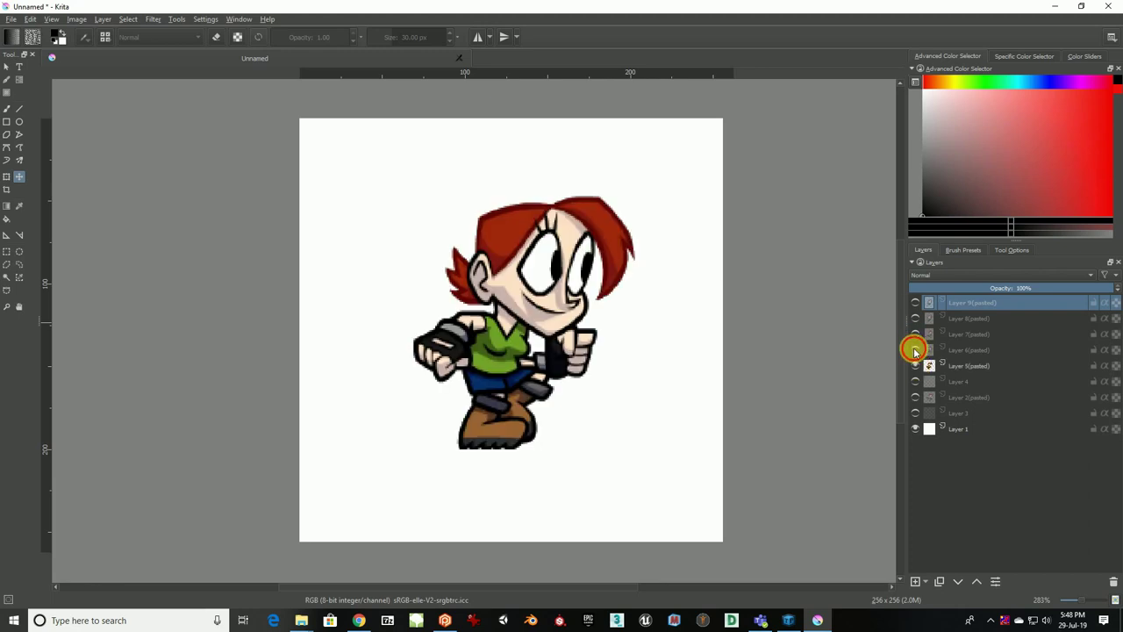
click(915, 349)
click(916, 334)
click(916, 318)
click(916, 301)
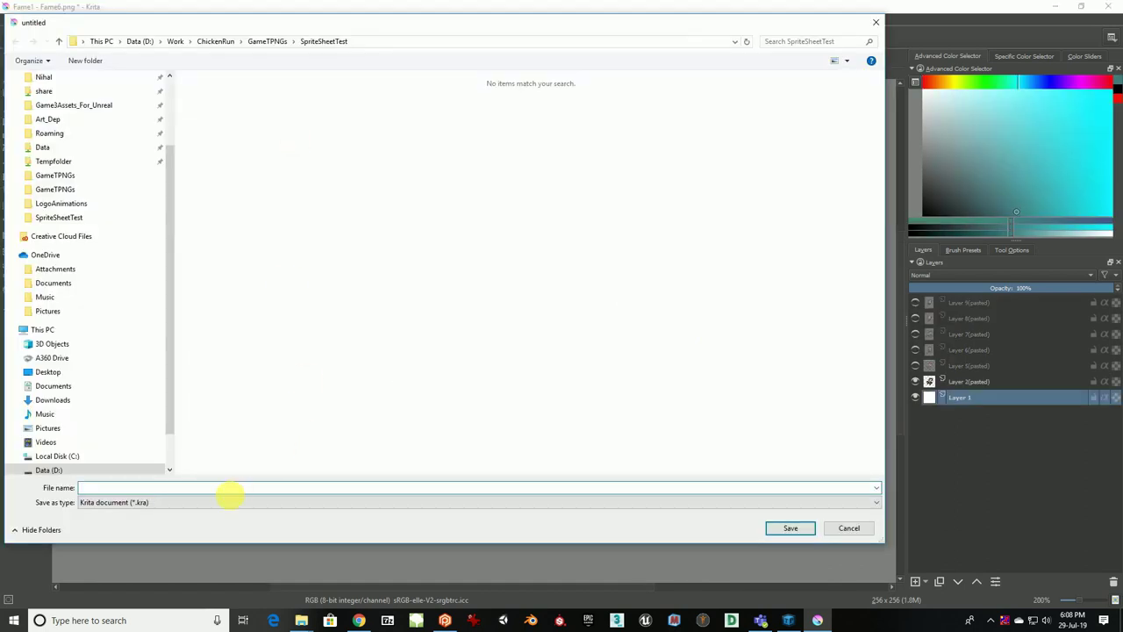
Check the PNG images in the SpriteSheetTest folder through the save dialog, and cancel saving
click(219, 501)
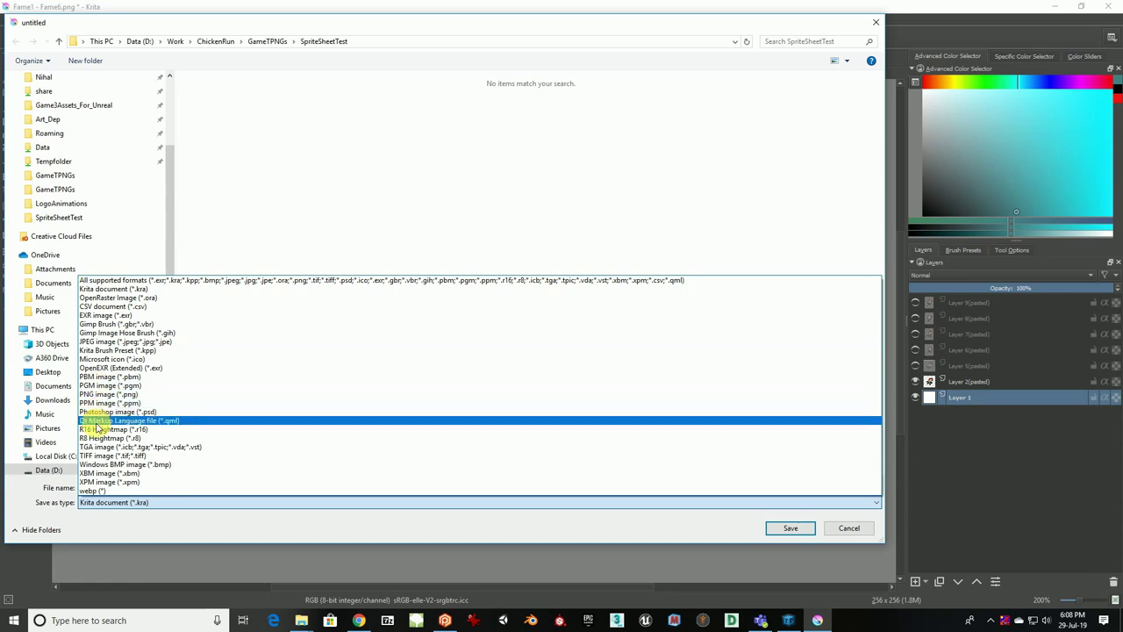
click(105, 394)
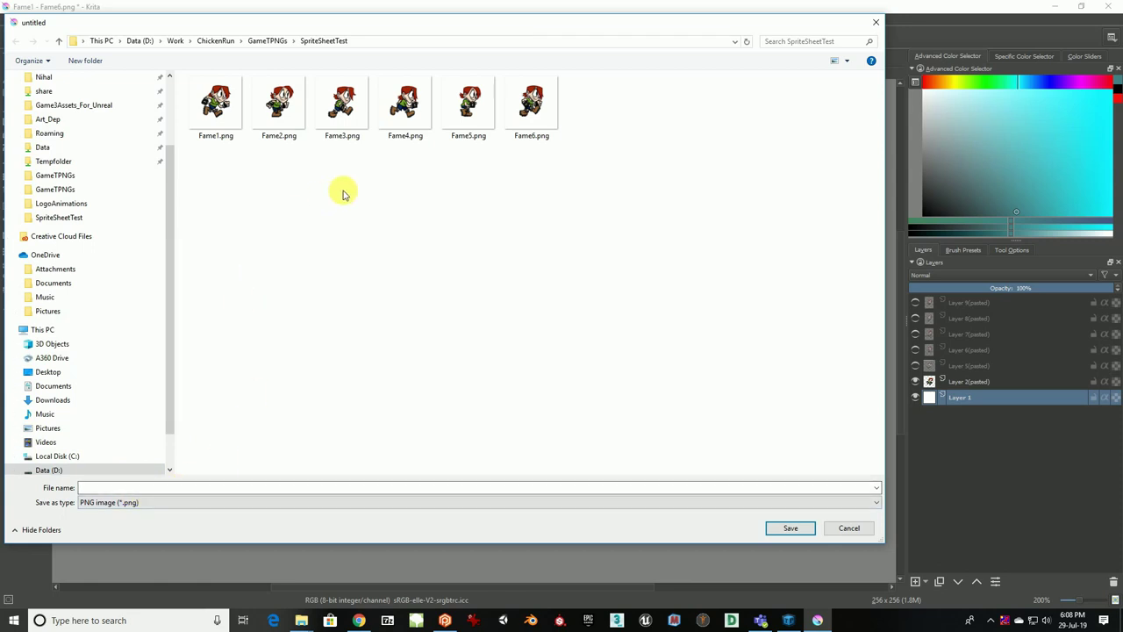
click(849, 528)
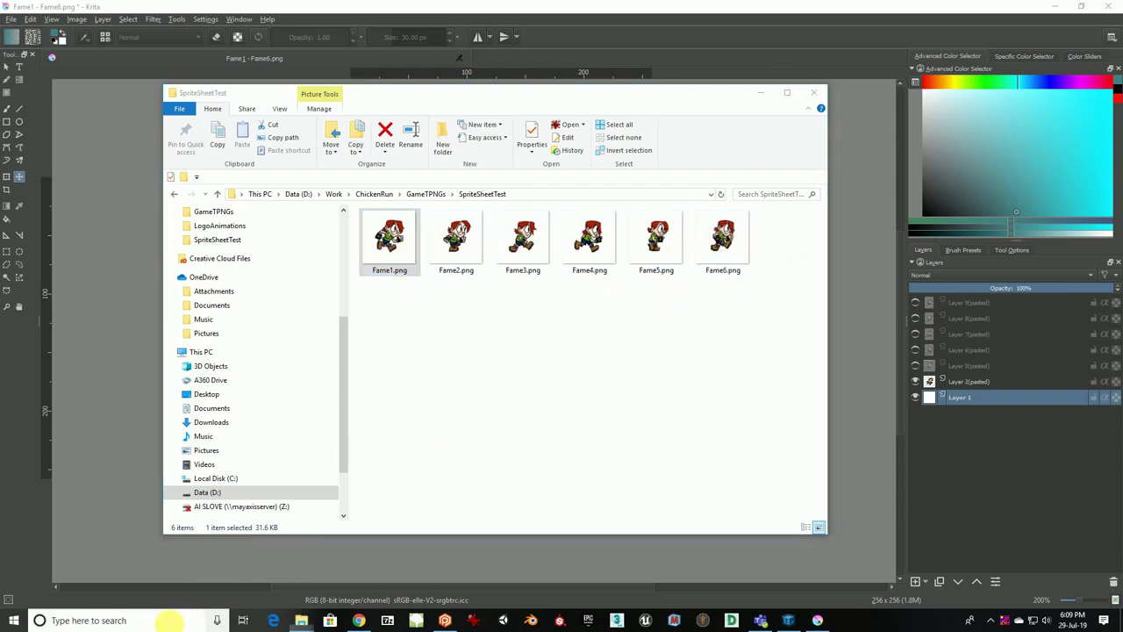
Switch to Calculator and multiply the 256 px frame width by the 6 frames
click(168, 619)
text(ca)
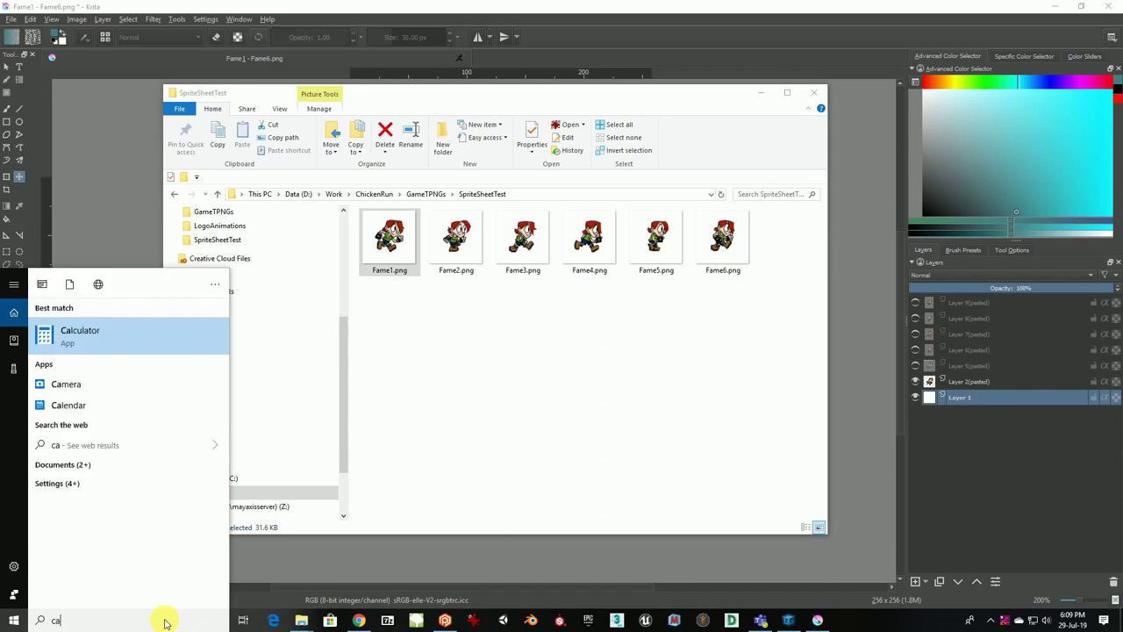
click(63, 332)
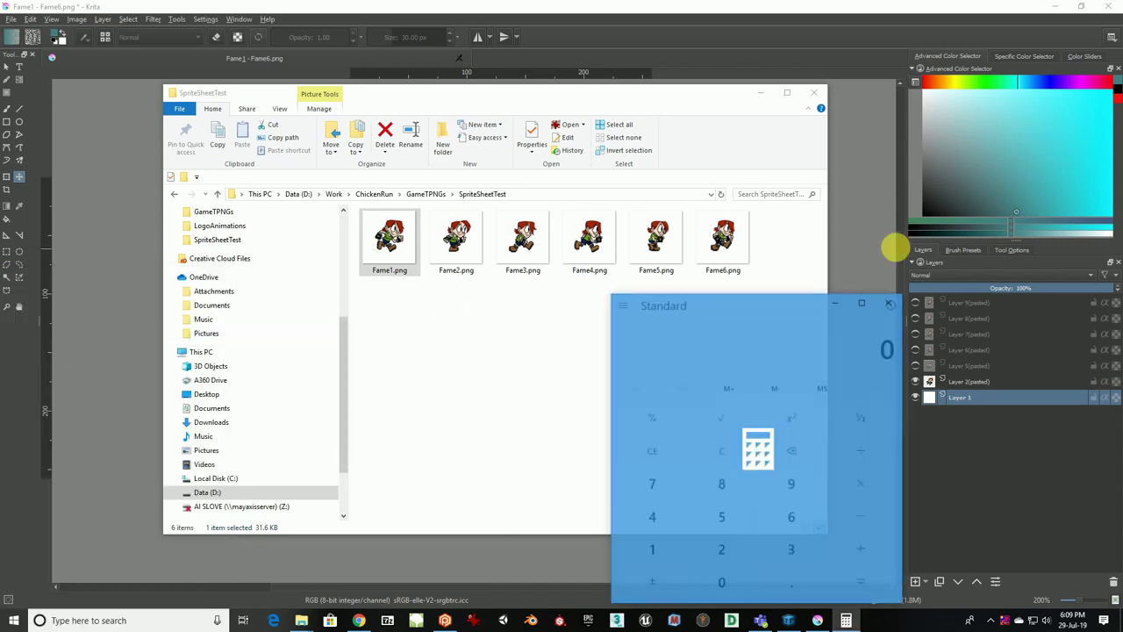
drag(789, 296, 781, 265)
click(715, 520)
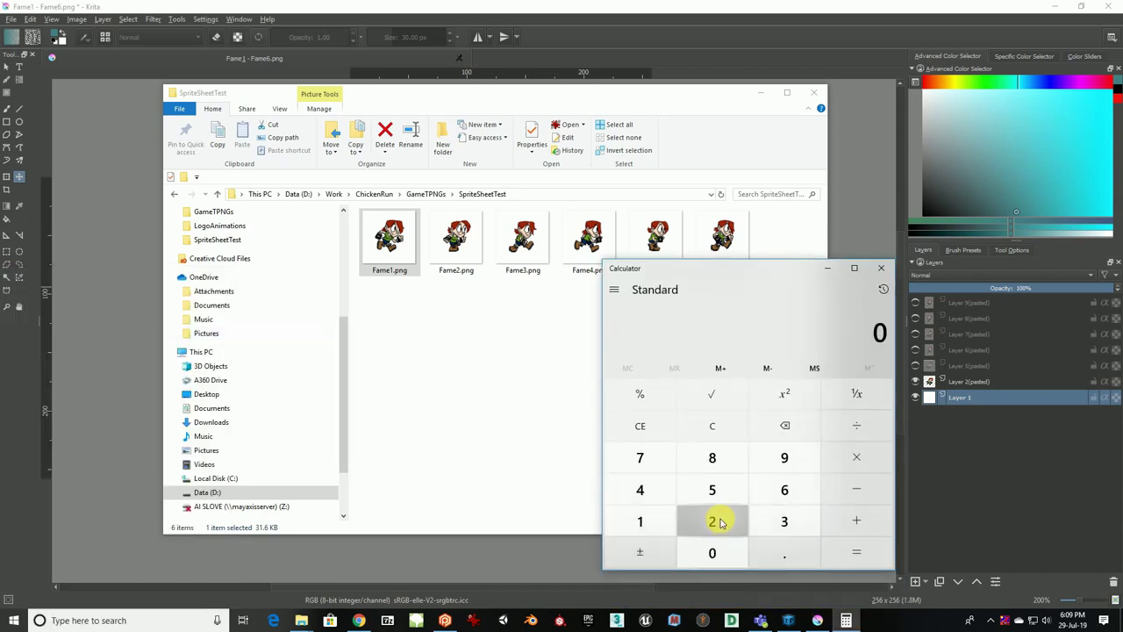
click(711, 490)
click(780, 491)
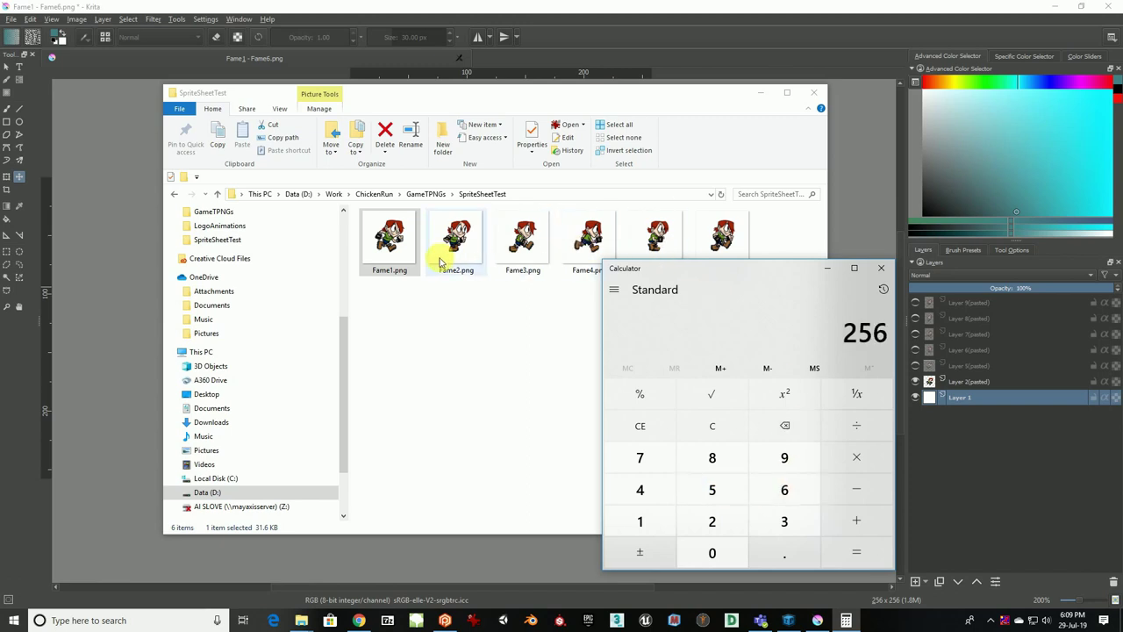
click(857, 457)
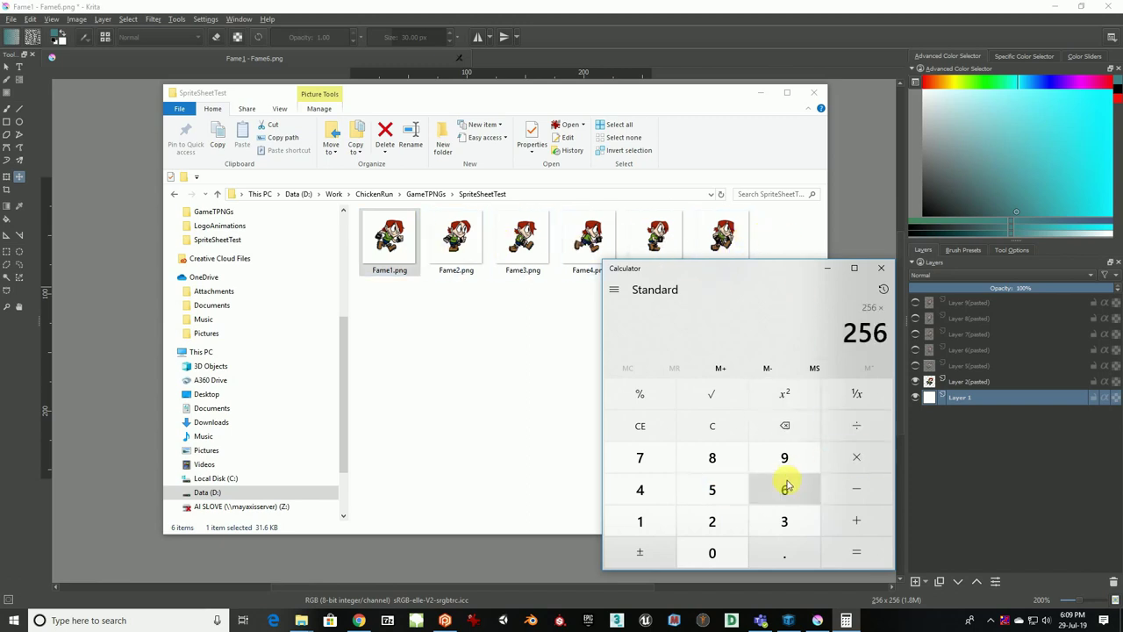
click(784, 488)
click(852, 548)
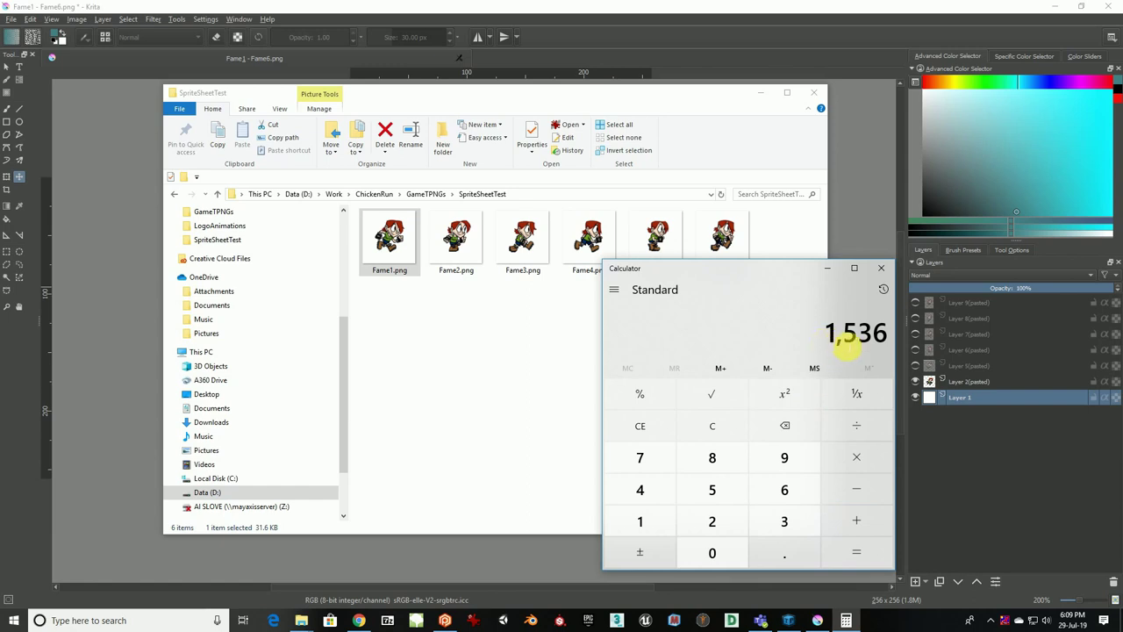
Copy the calculated sheet width and return to the SpriteSheetTest folder window
drag(824, 267, 615, 284)
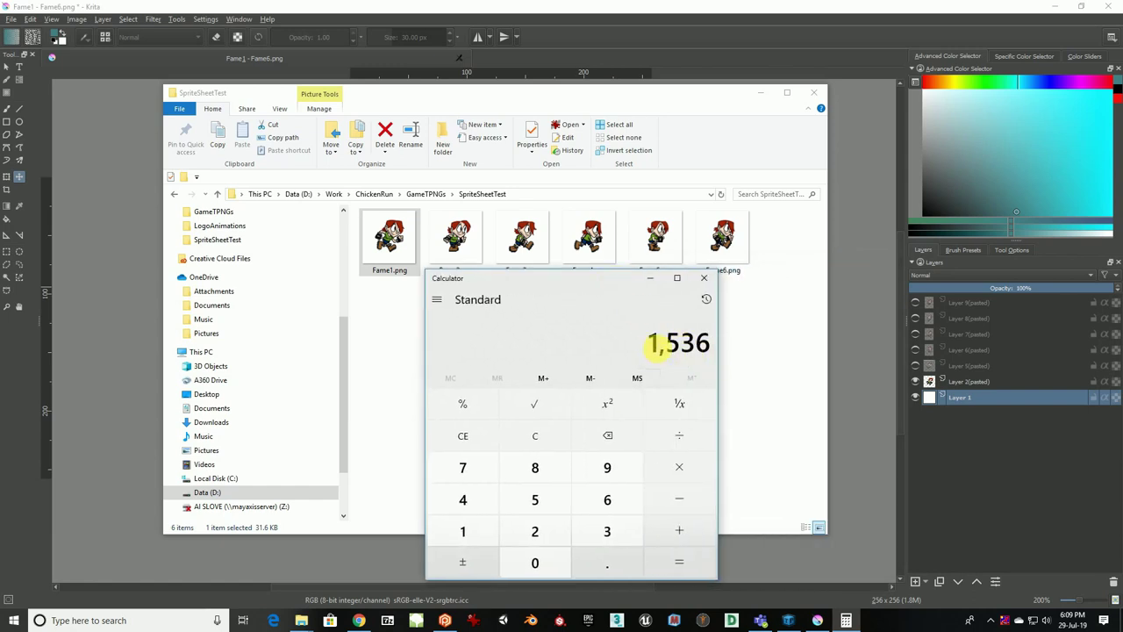
drag(658, 346, 712, 347)
right_click(682, 345)
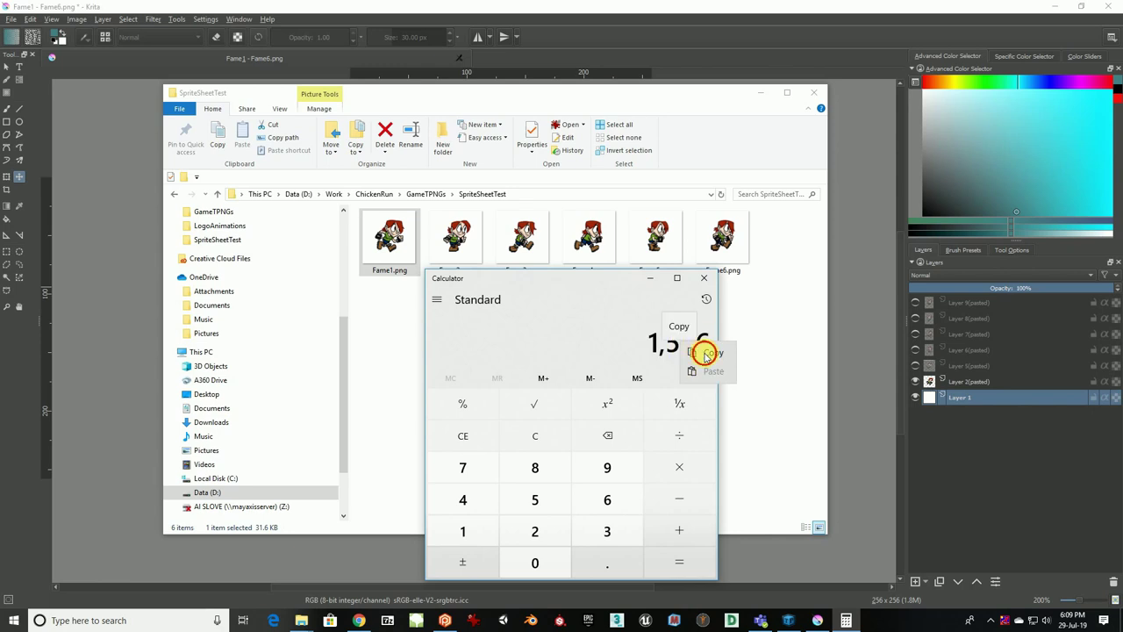
click(714, 354)
click(380, 325)
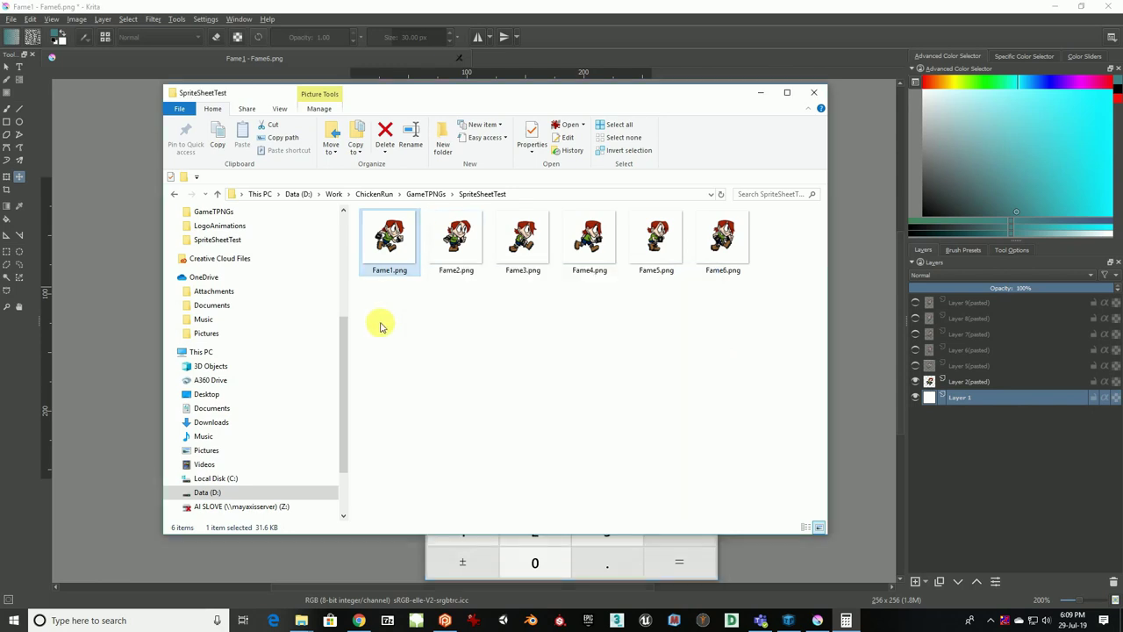
Create a new custom document 1536 px wide and 256 px high
click(12, 18)
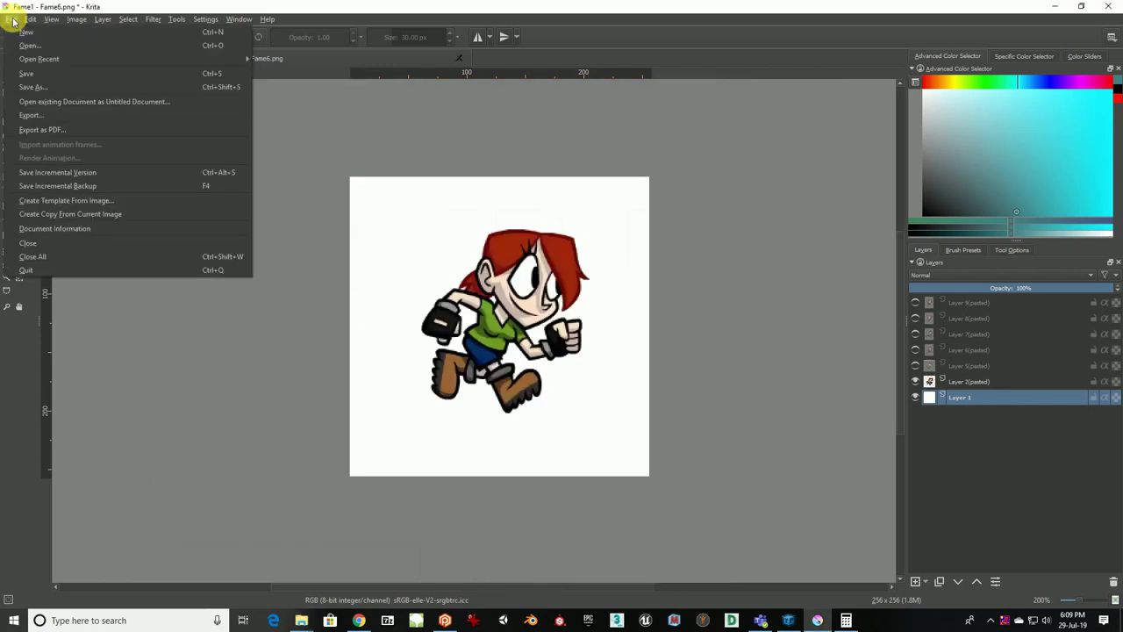
click(60, 41)
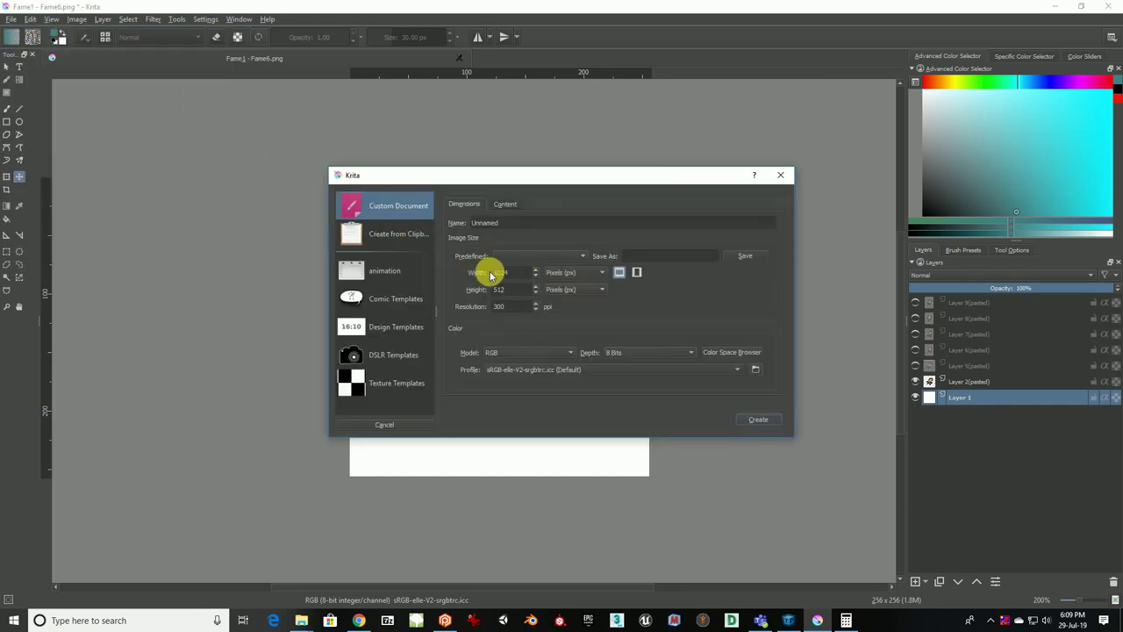
drag(527, 279, 494, 273)
right_click(502, 275)
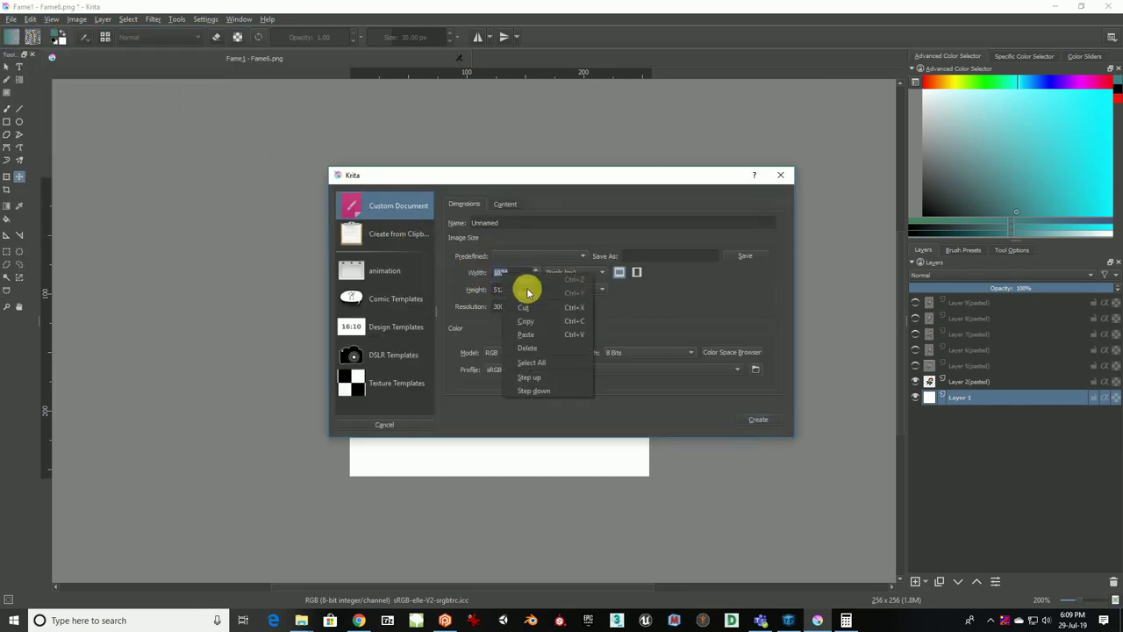
click(529, 323)
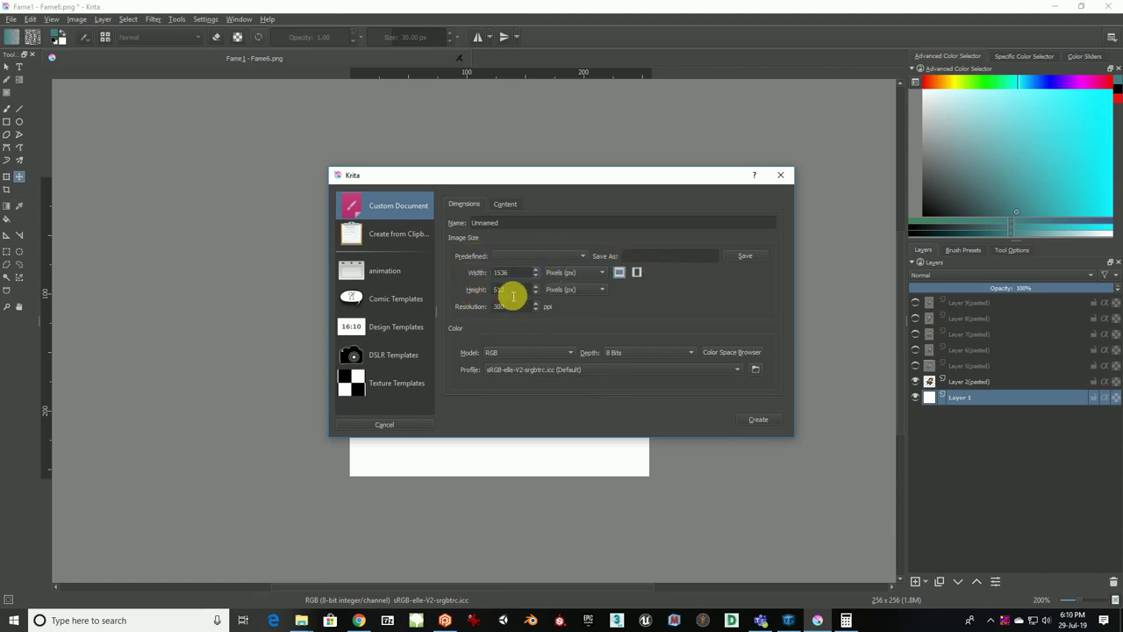
drag(513, 295, 458, 295)
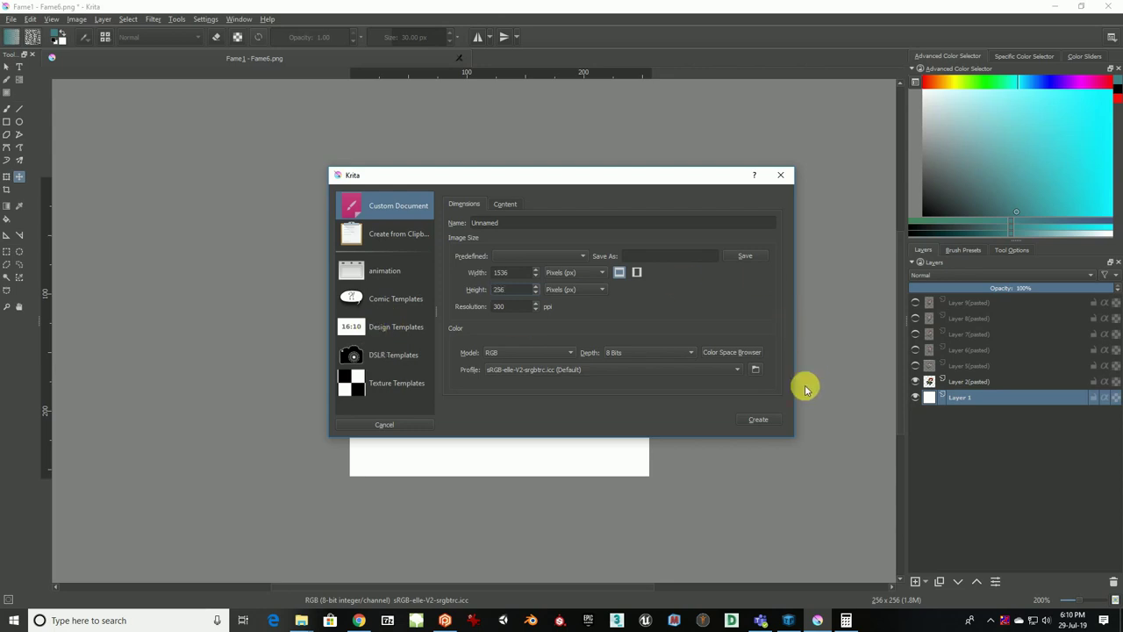
click(758, 419)
Insert all six images, Fame1.png to Fame6.png, from the SpriteSheetTest folder into the new document as separate layers
scroll(657, 366, down, 2)
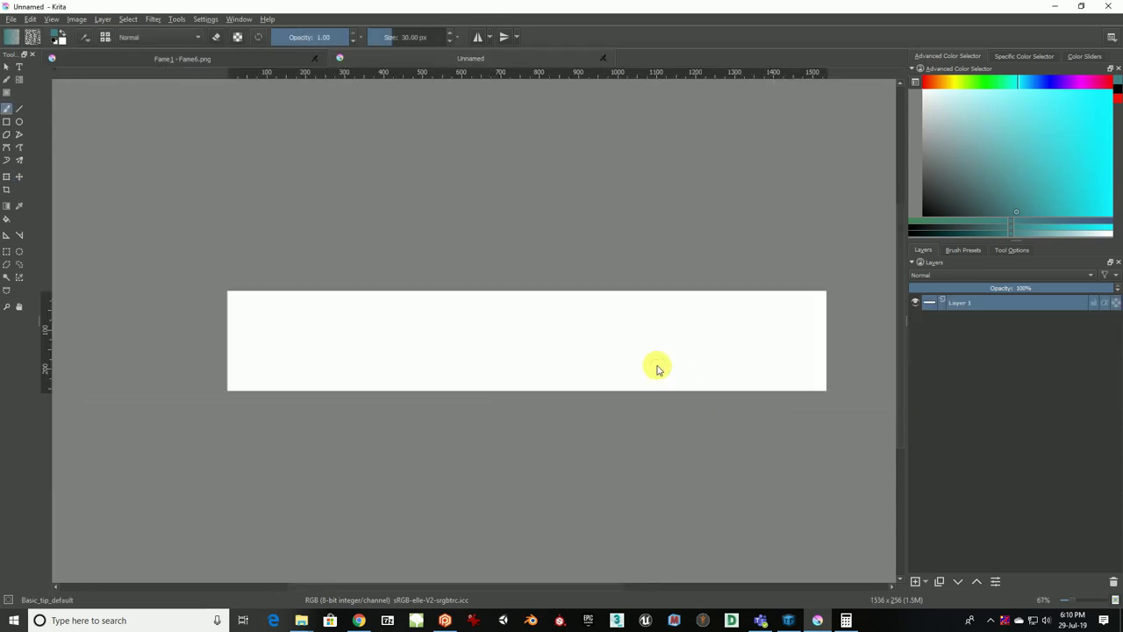
drag(620, 318, 585, 315)
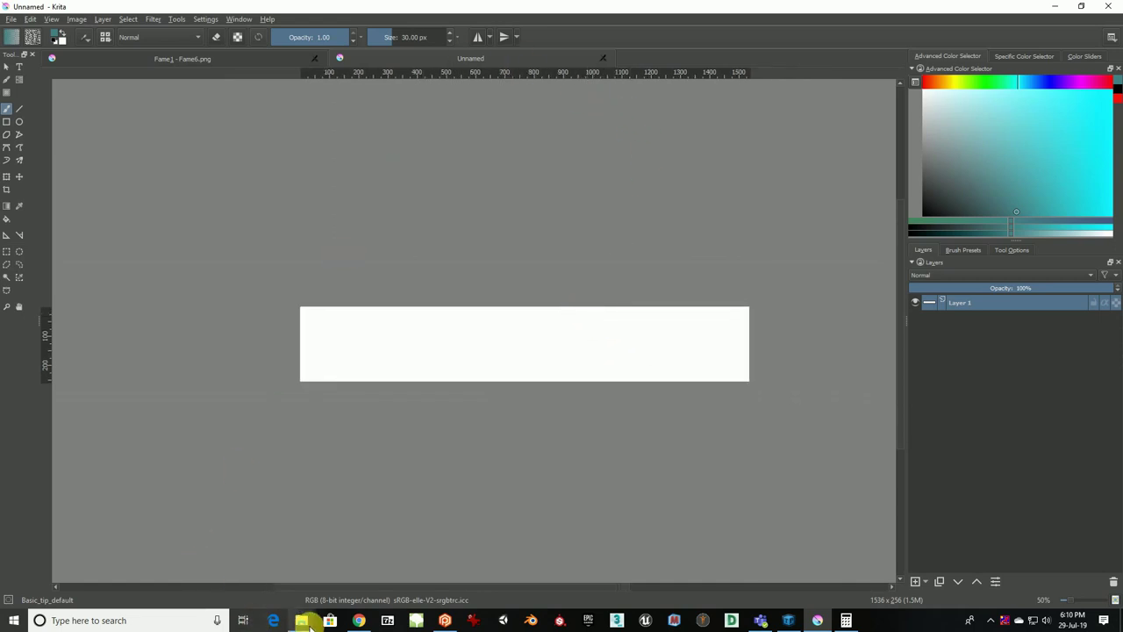
click(301, 620)
click(339, 577)
drag(750, 307, 375, 240)
drag(395, 96, 751, 111)
drag(709, 233, 399, 344)
click(441, 376)
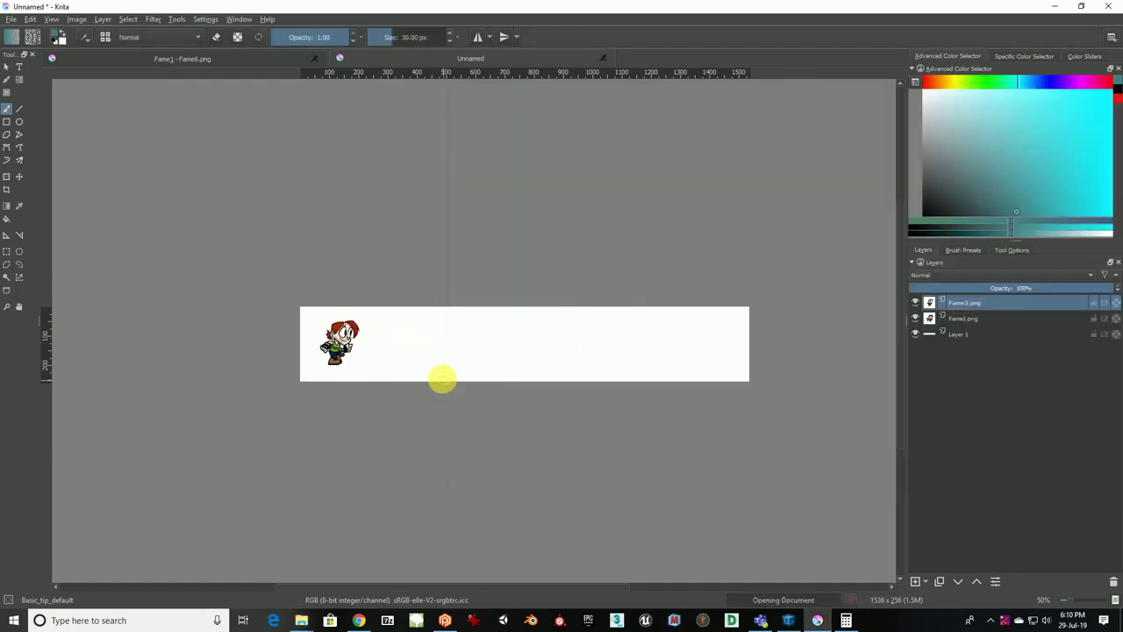
Move the Fame2.png layer about 230 px to the right, beside the first frame
scroll(339, 347, up, 3)
drag(525, 331, 489, 318)
click(972, 382)
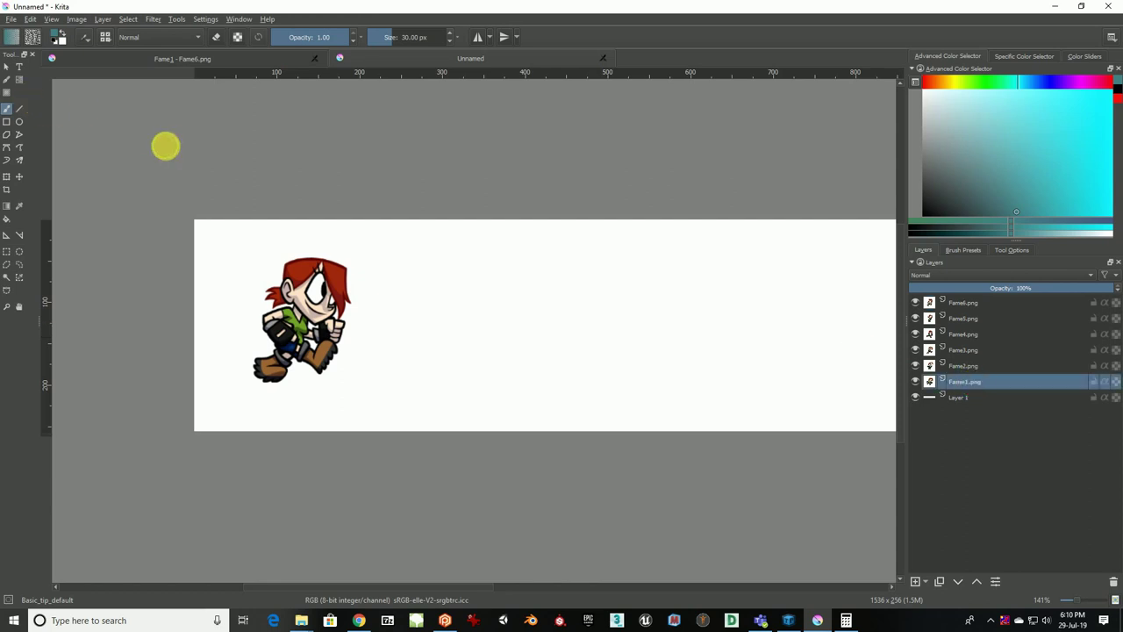
click(7, 69)
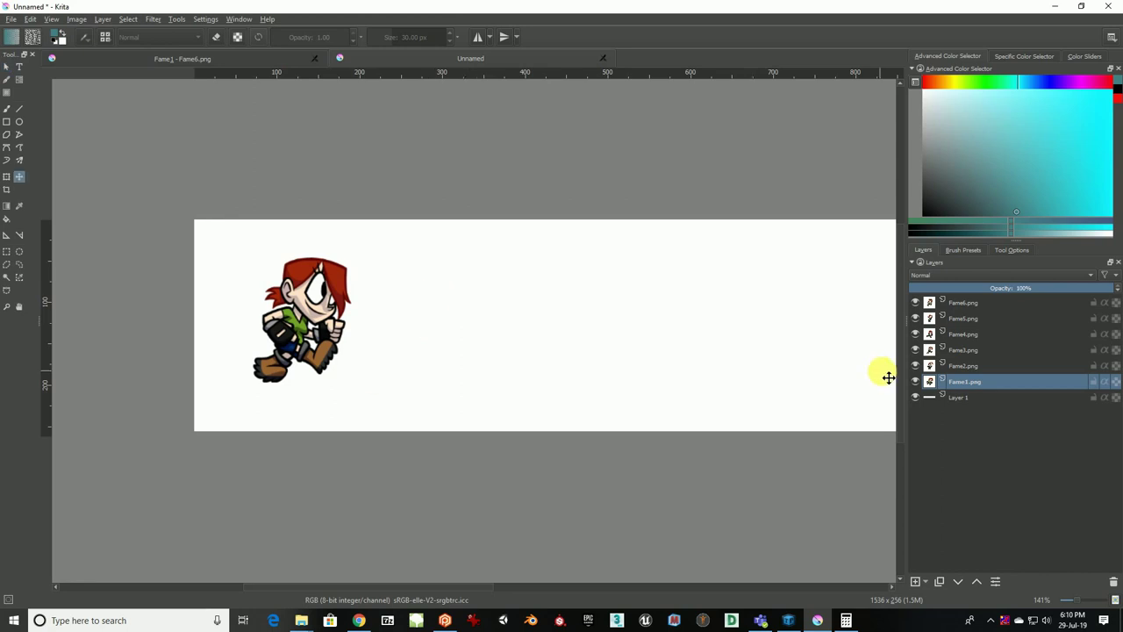
click(966, 366)
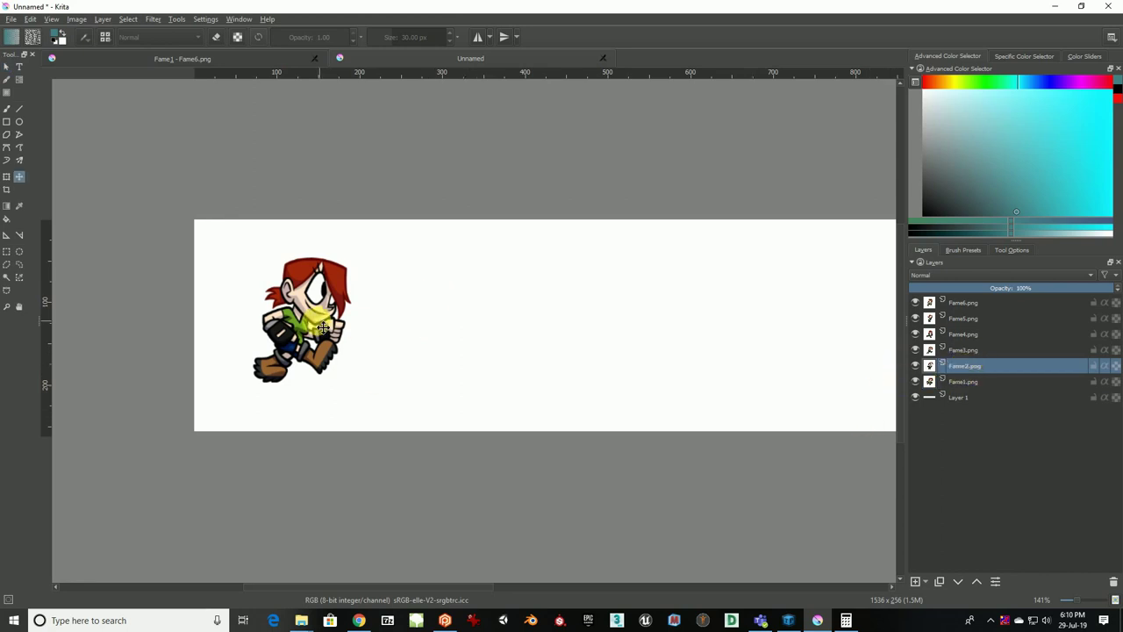
drag(302, 325, 502, 325)
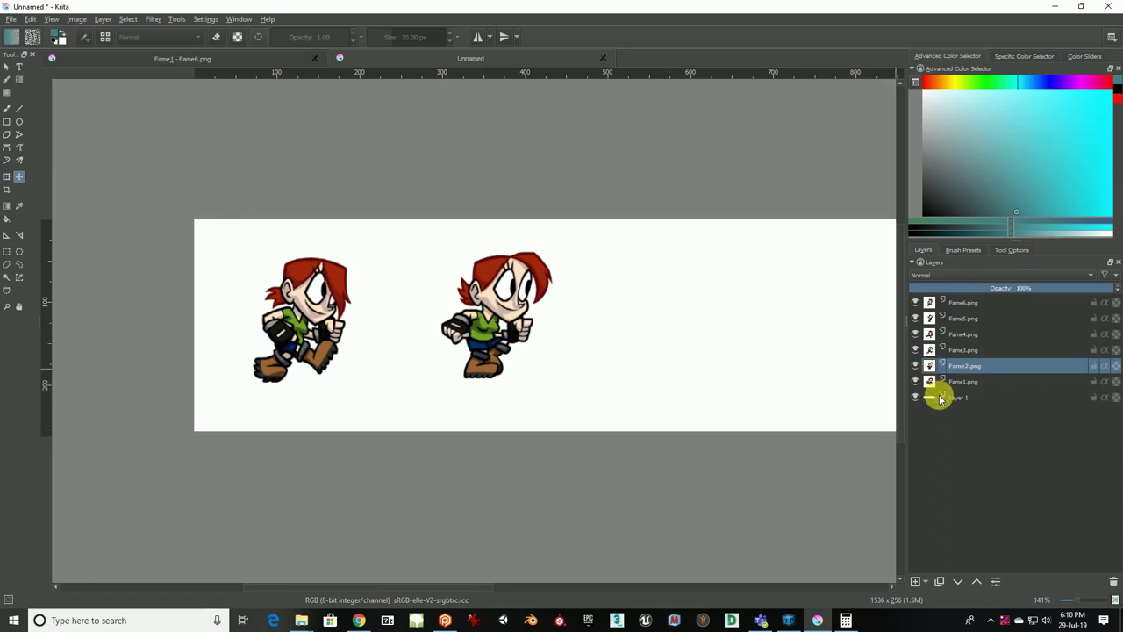
Pick a teal foreground color and fill the background Layer 1 with it
drag(1107, 158, 1046, 185)
click(1011, 395)
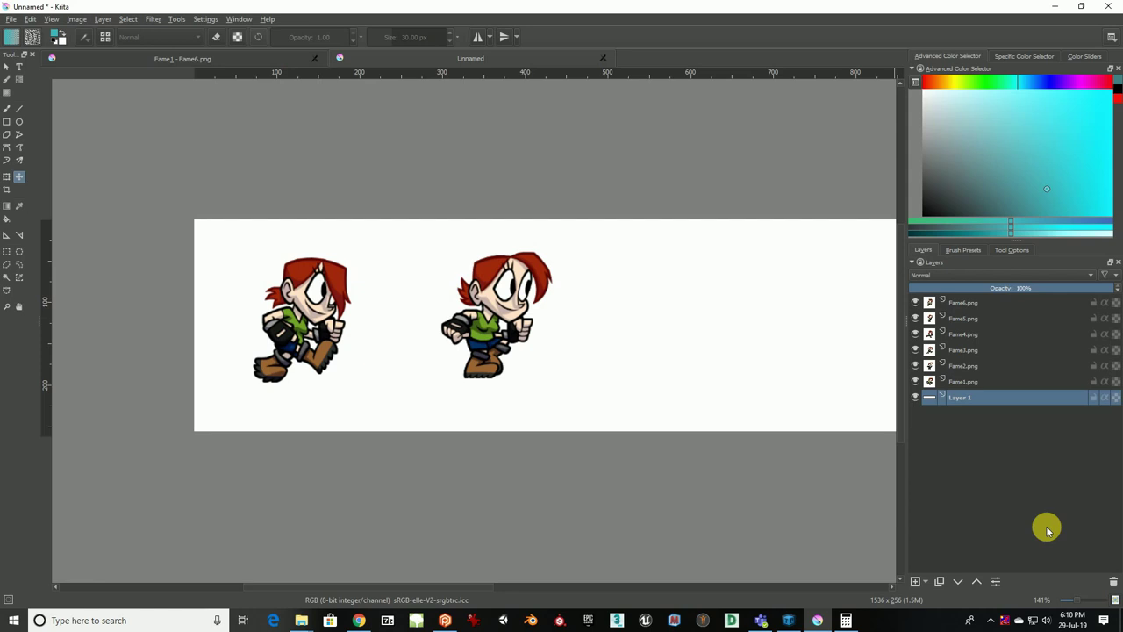
key(BackSpace)
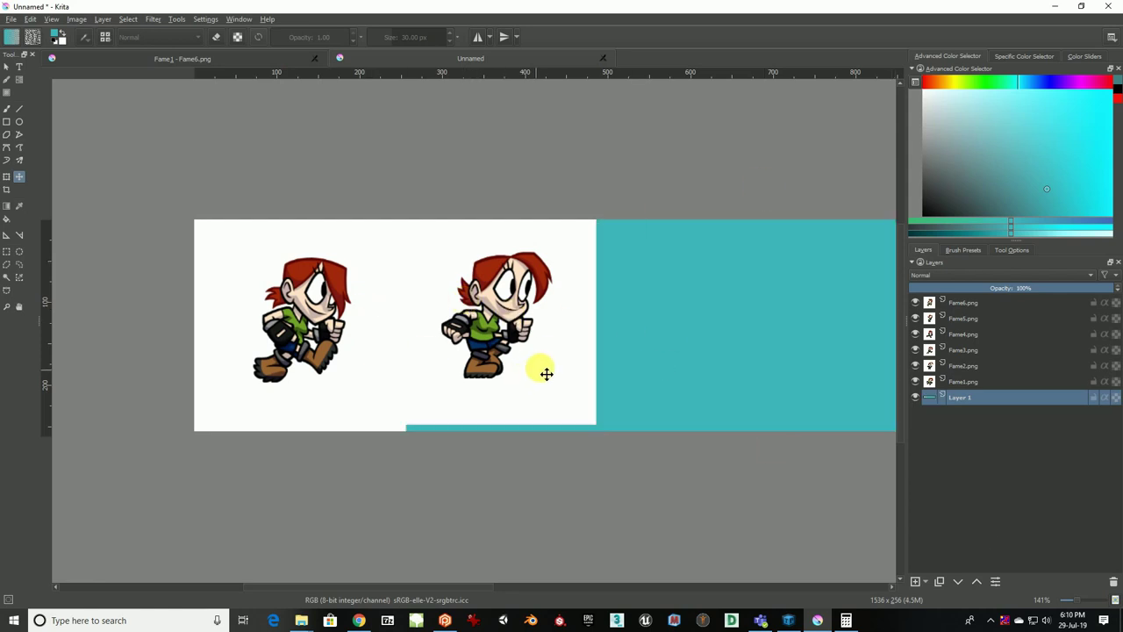
Align the Fame2.png layer flush with the right edge of Fame1.png and the canvas's bottom edge
drag(546, 373, 448, 386)
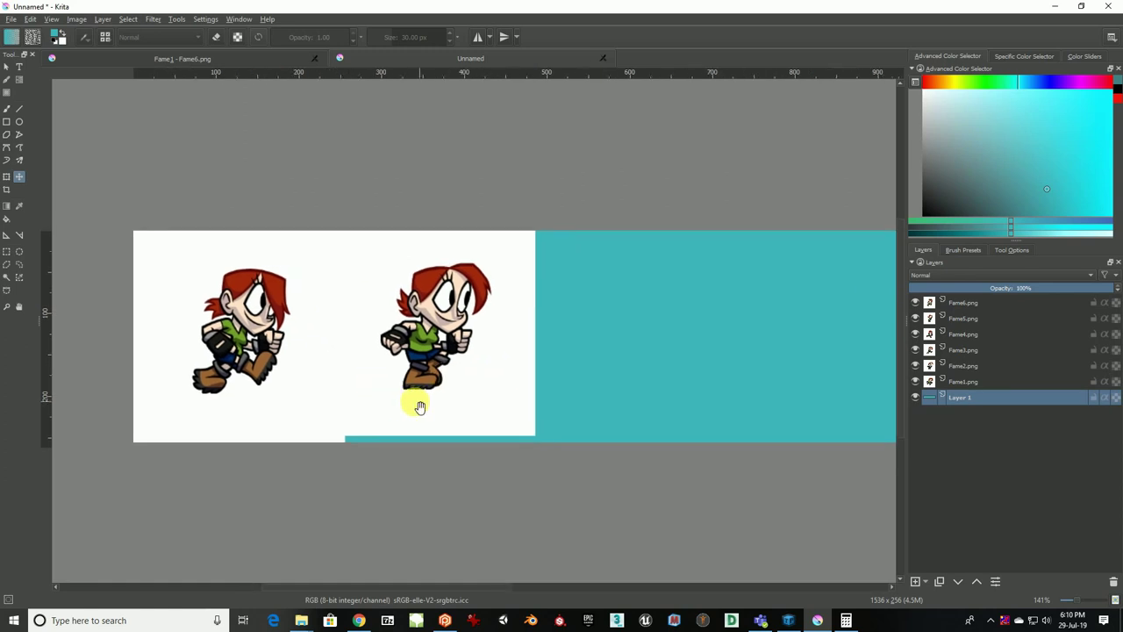
click(969, 369)
drag(295, 369, 324, 369)
scroll(293, 381, up, 3)
drag(483, 416, 478, 312)
drag(503, 370, 483, 369)
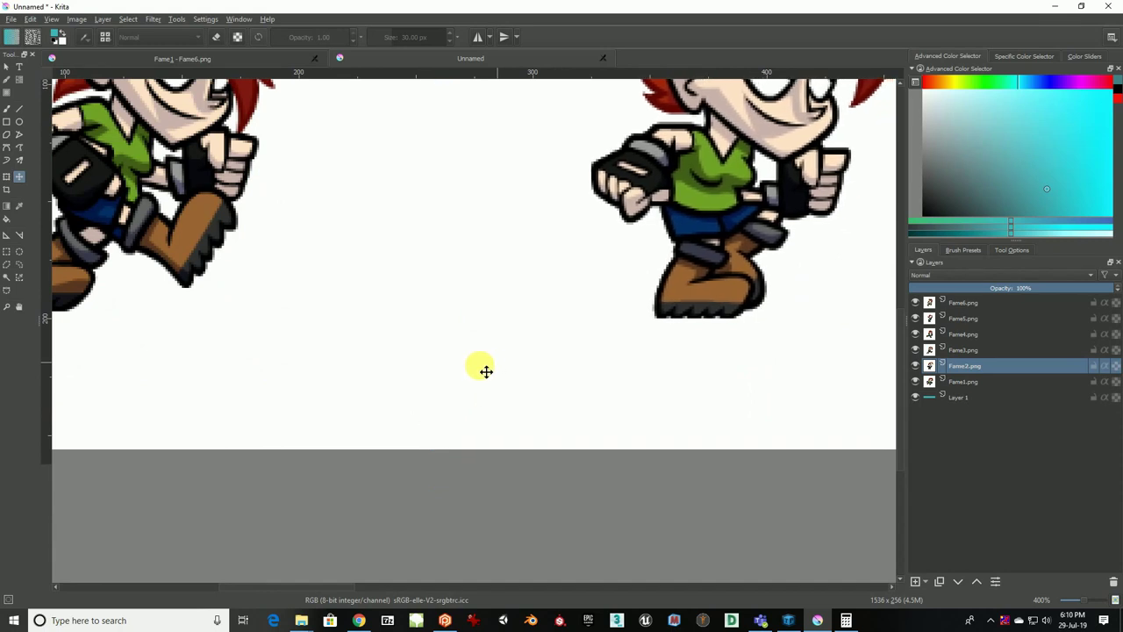
Move the Fame3.png layer into the third slot, flush with the right edge of the second frame and the canvas's top and bottom
scroll(486, 372, down, 3)
click(967, 355)
drag(597, 356, 459, 344)
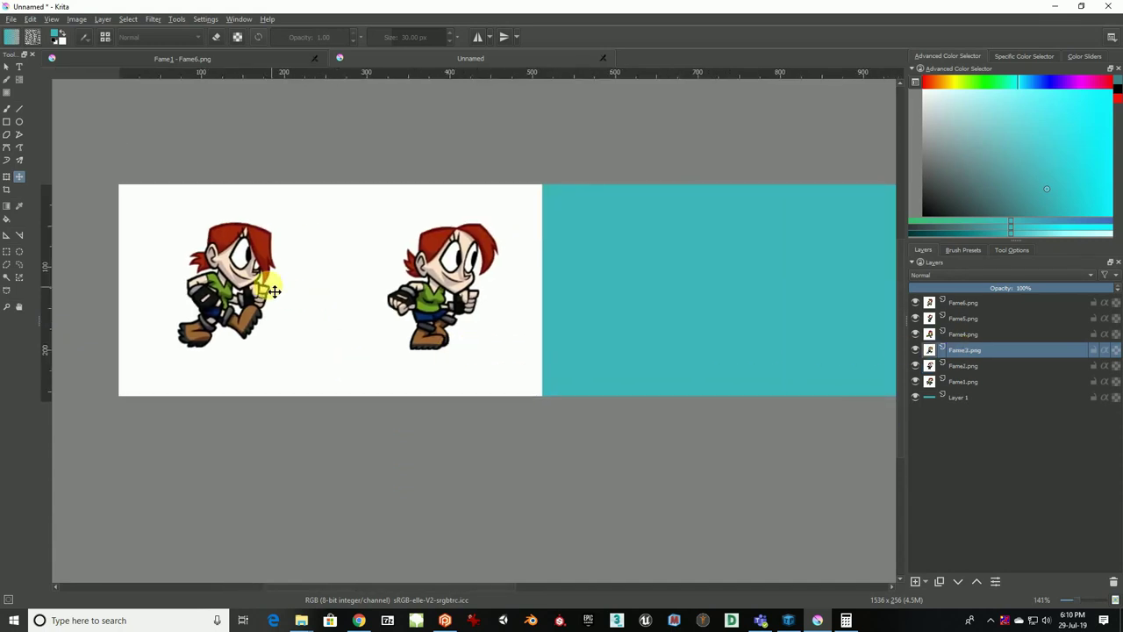
drag(275, 291, 599, 256)
scroll(628, 302, up, 5)
scroll(722, 301, down, 3)
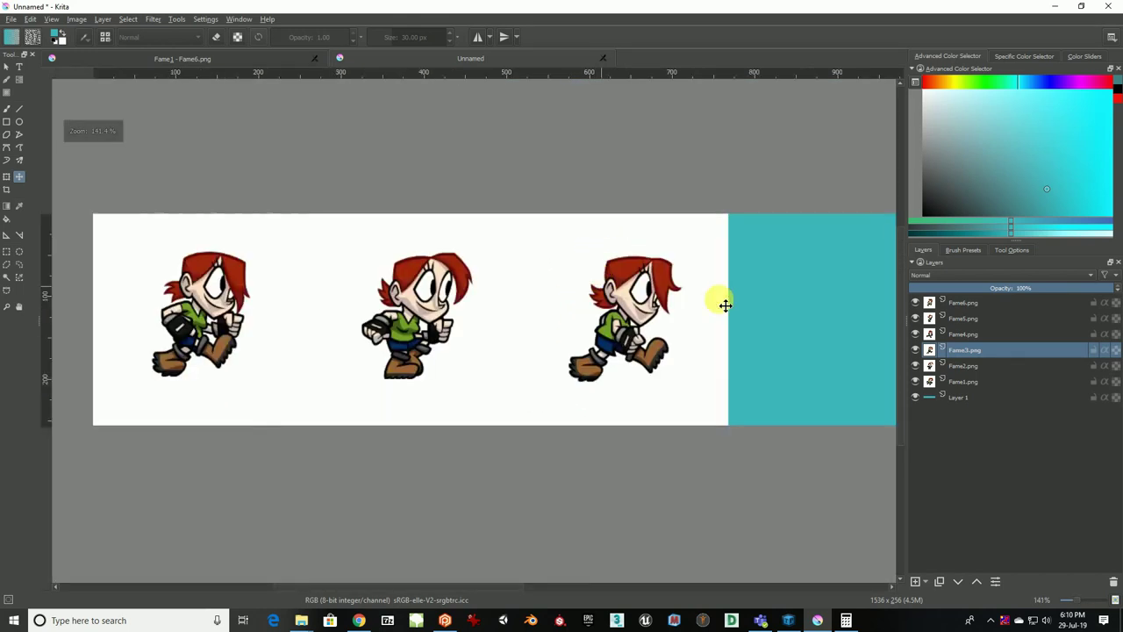
Move the Fame4.png layer into the fourth slot, flush with the third frame and the canvas's bottom edge
click(973, 334)
drag(204, 298, 788, 311)
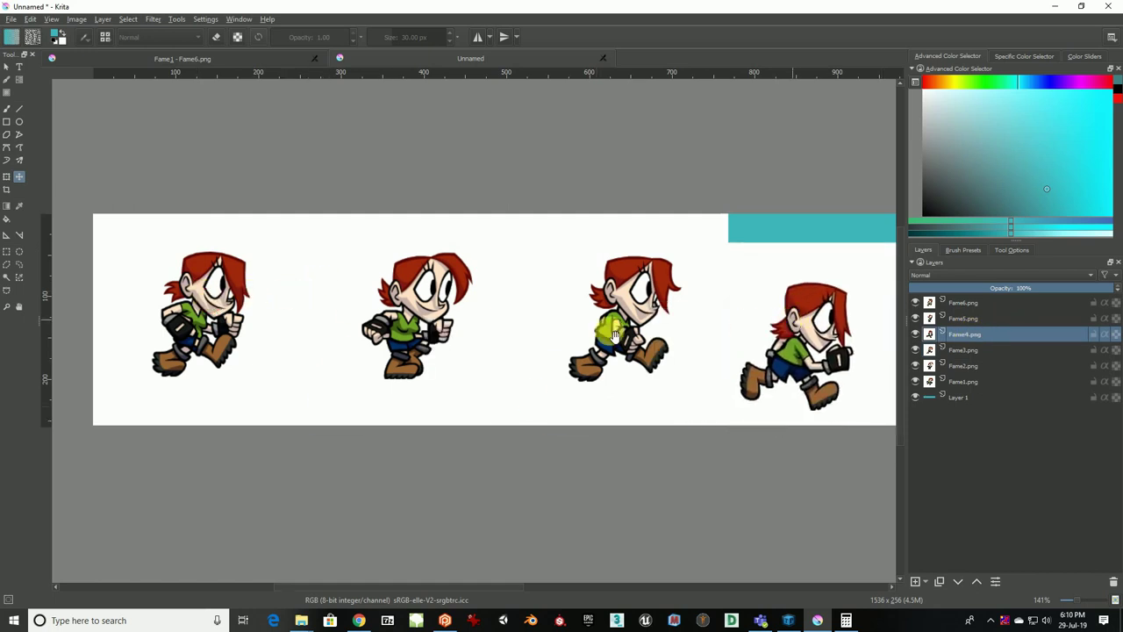
scroll(358, 371, up, 2)
drag(379, 364, 453, 305)
scroll(453, 339, down, 3)
scroll(433, 446, up, 4)
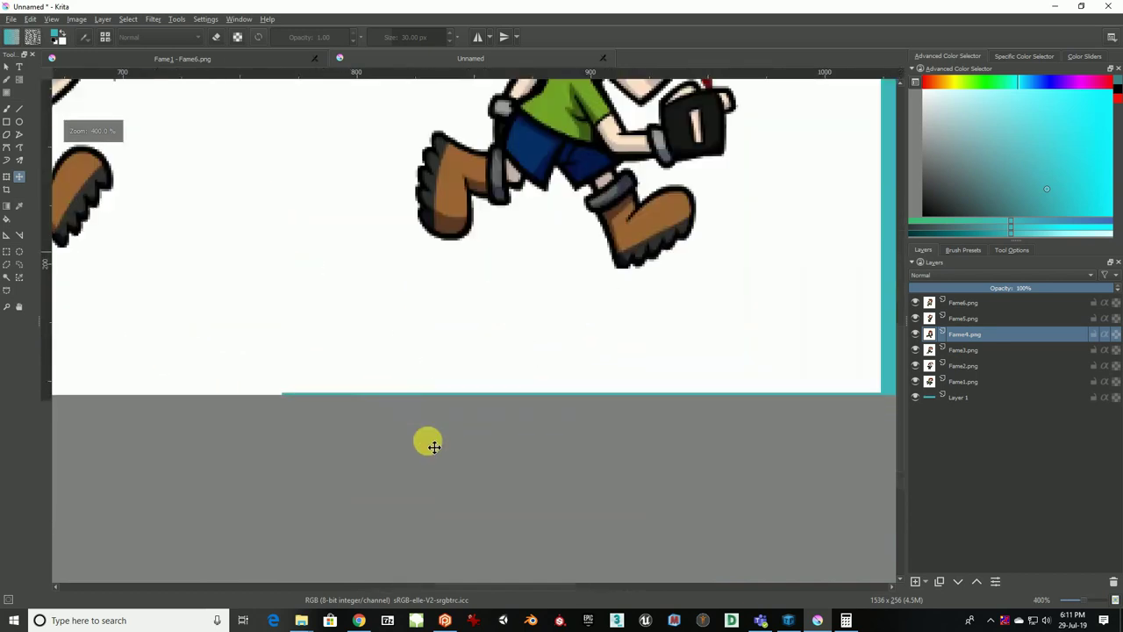
scroll(376, 386, up, 4)
drag(301, 392, 533, 395)
scroll(461, 392, down, 12)
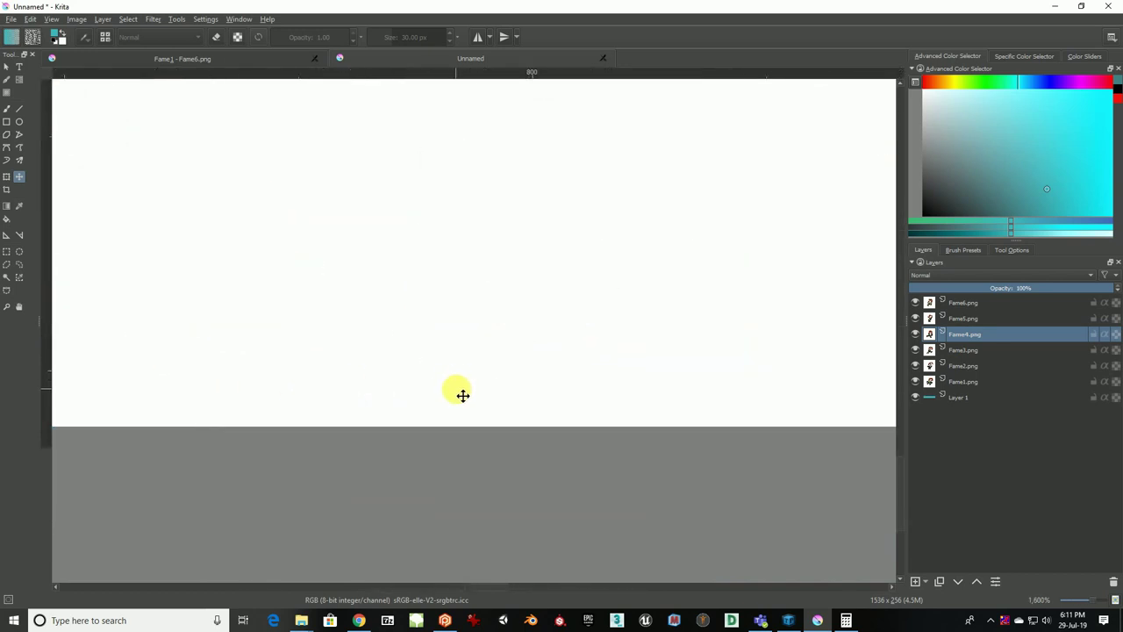
Move the Fame5.png layer into the fifth slot, flush with the right edge of the fourth frame
click(970, 318)
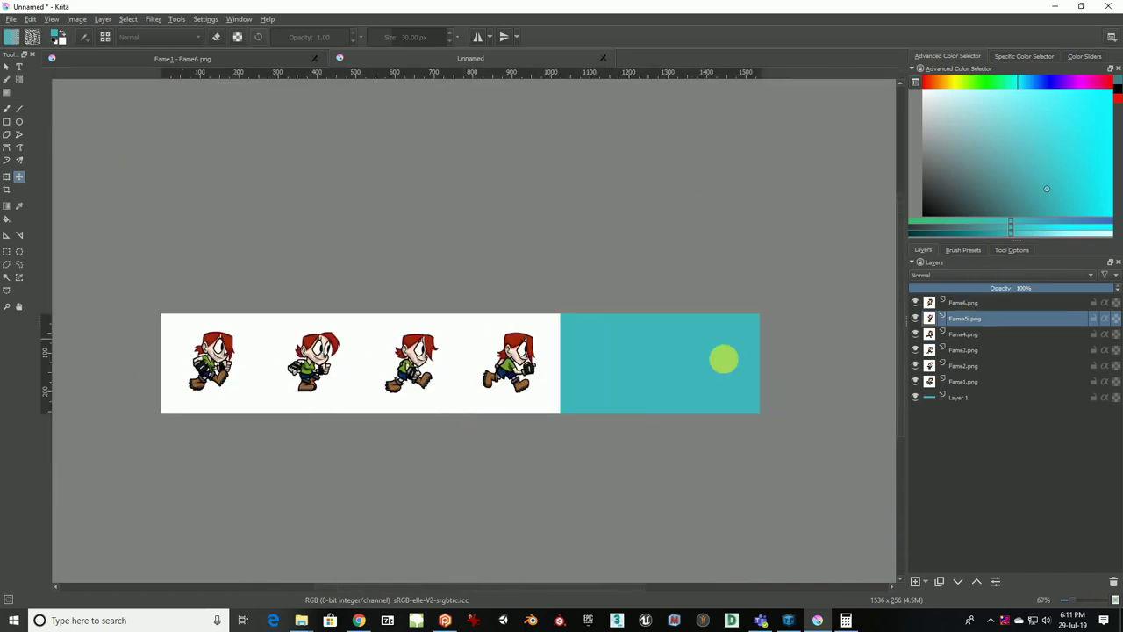
drag(208, 358, 579, 397)
scroll(579, 397, up, 3)
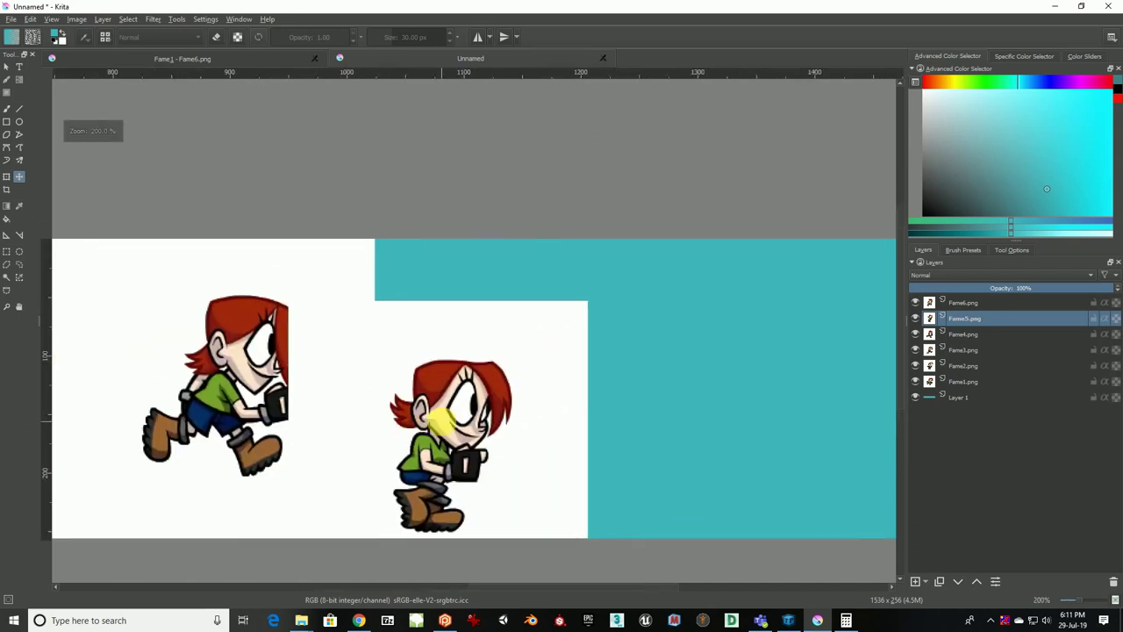
drag(471, 393, 560, 332)
scroll(503, 451, down, 2)
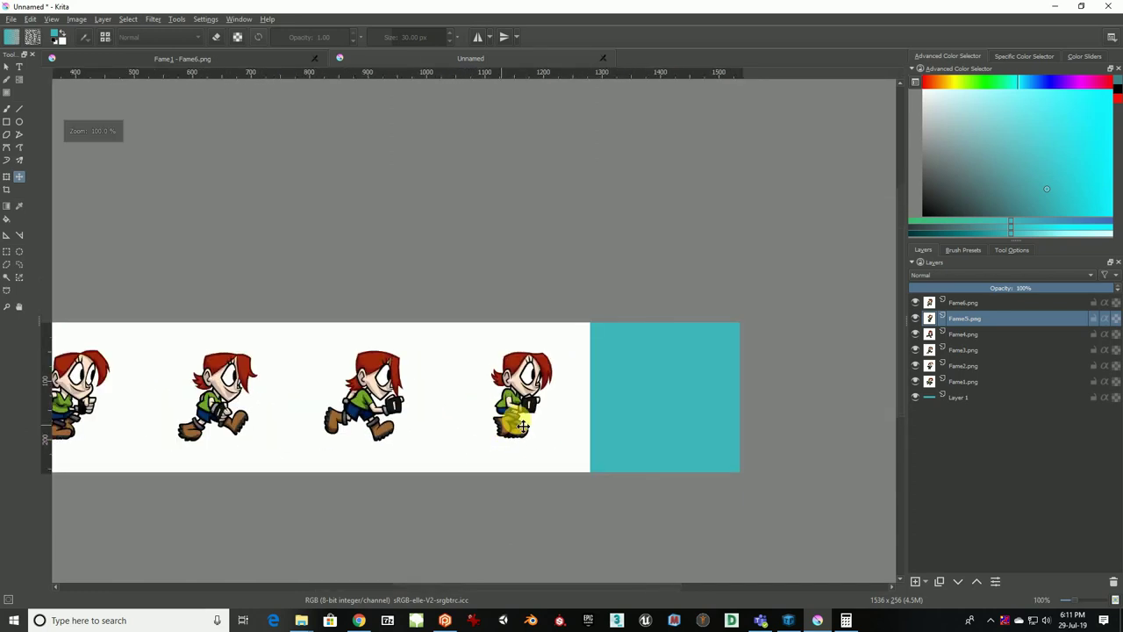
Move the Fame6.png layer into the last slot, flush with the fifth frame and the canvas's right and bottom edges
click(994, 305)
drag(181, 389, 434, 340)
drag(189, 351, 531, 350)
scroll(564, 348, up, 4)
scroll(532, 360, down, 4)
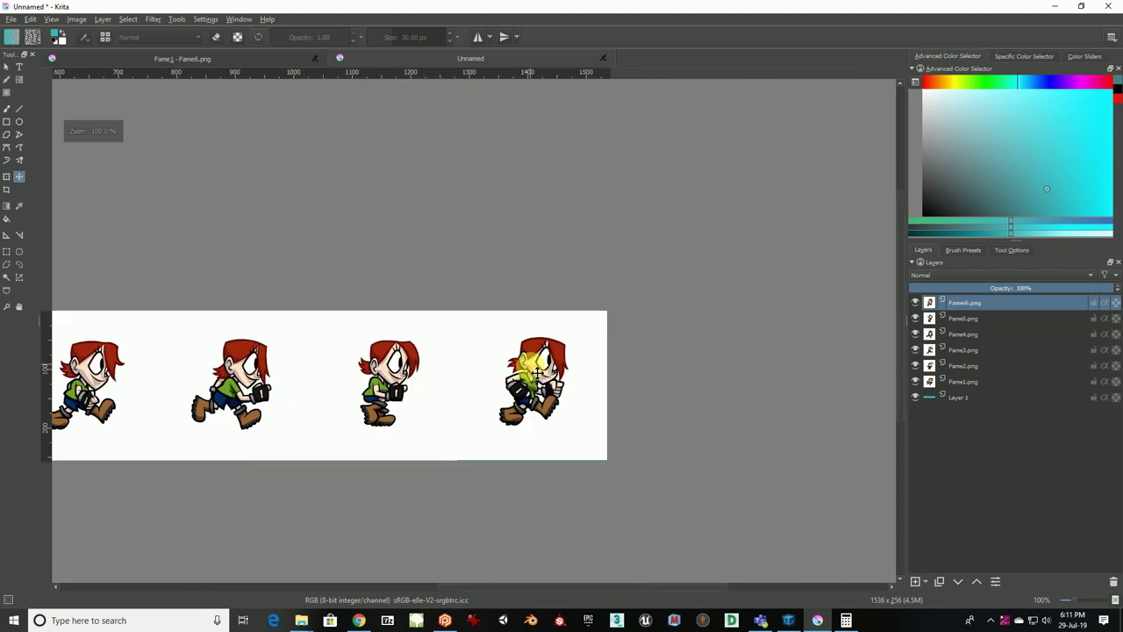
scroll(546, 414, up, 4)
drag(421, 401, 422, 405)
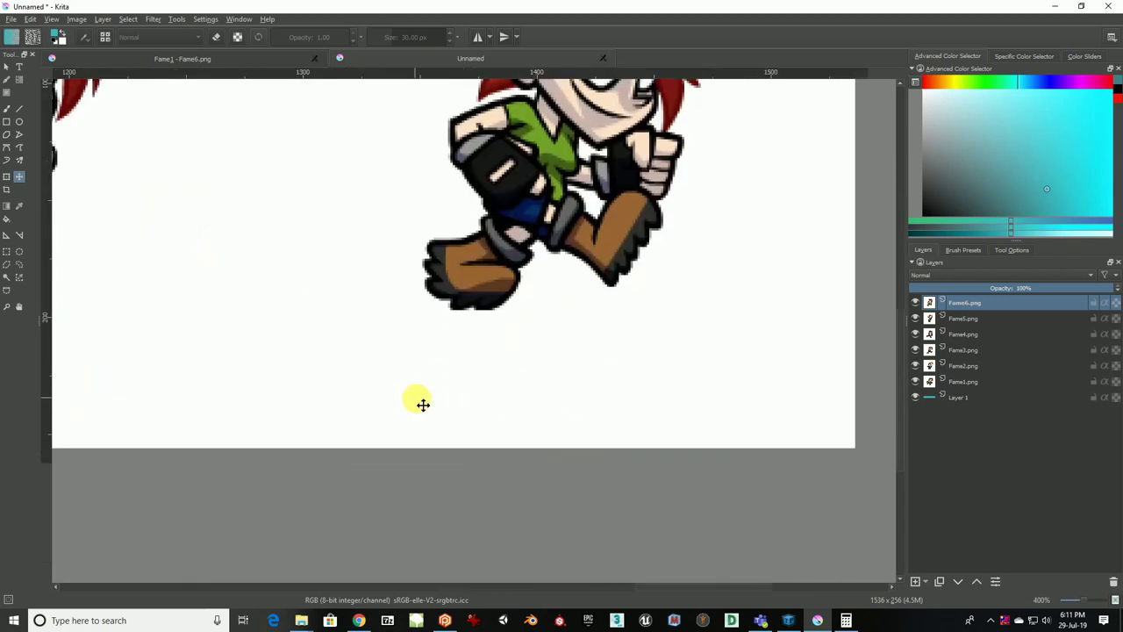
scroll(422, 405, down, 4)
Hide the teal Layer 1 and merge the six frame layers, Fame1.png to Fame6.png, into one layer
drag(427, 360, 568, 337)
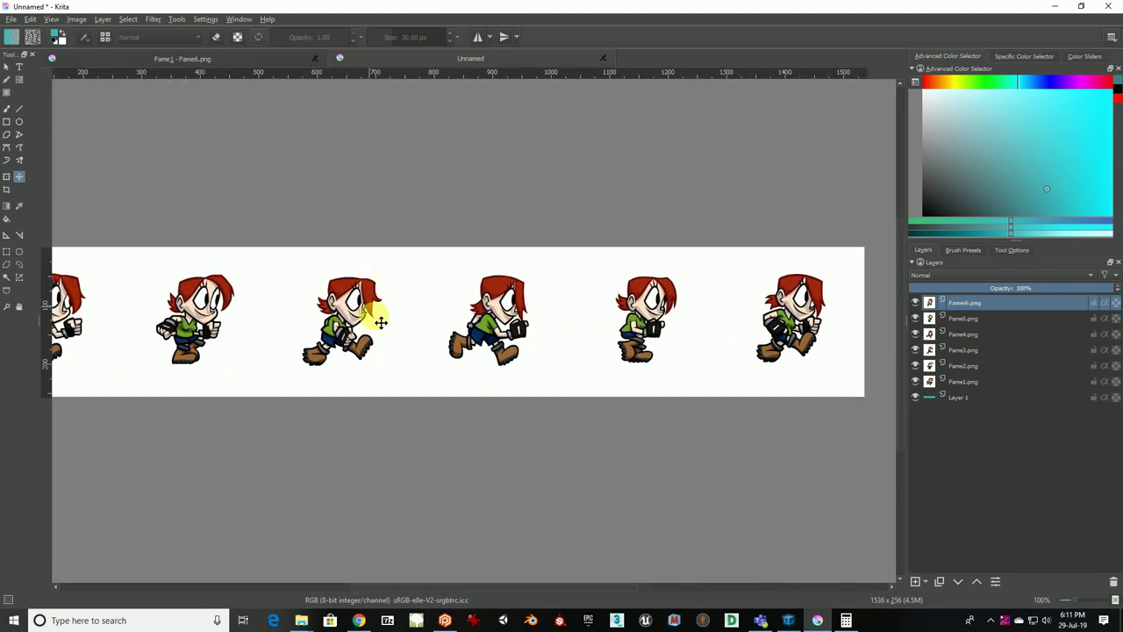
drag(381, 321, 439, 310)
scroll(453, 325, down, 2)
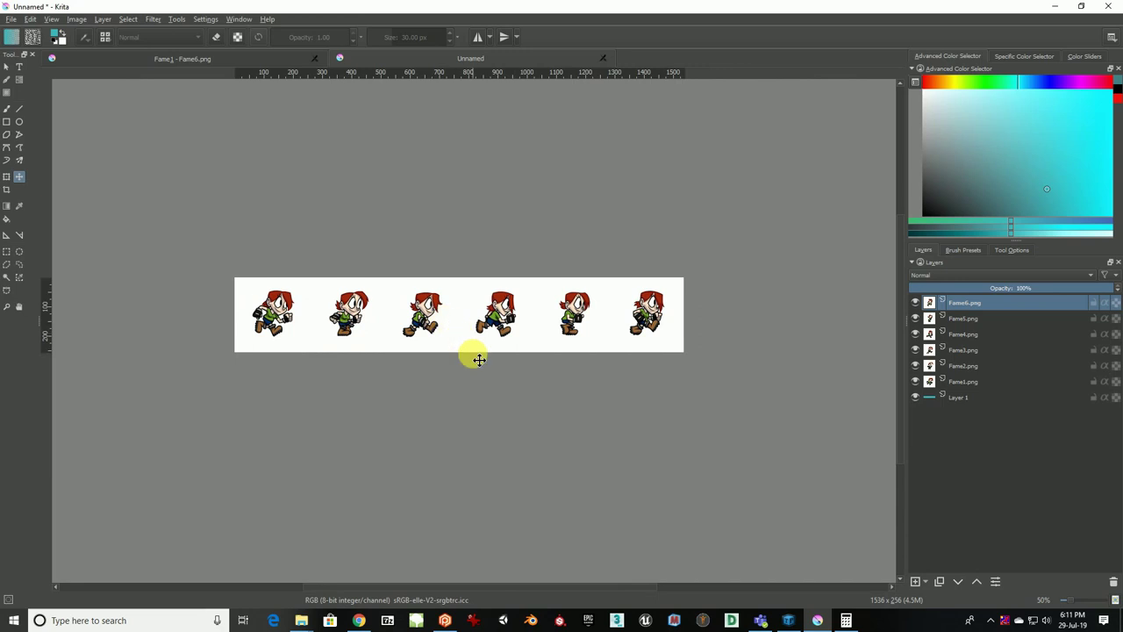
scroll(477, 353, up, 1)
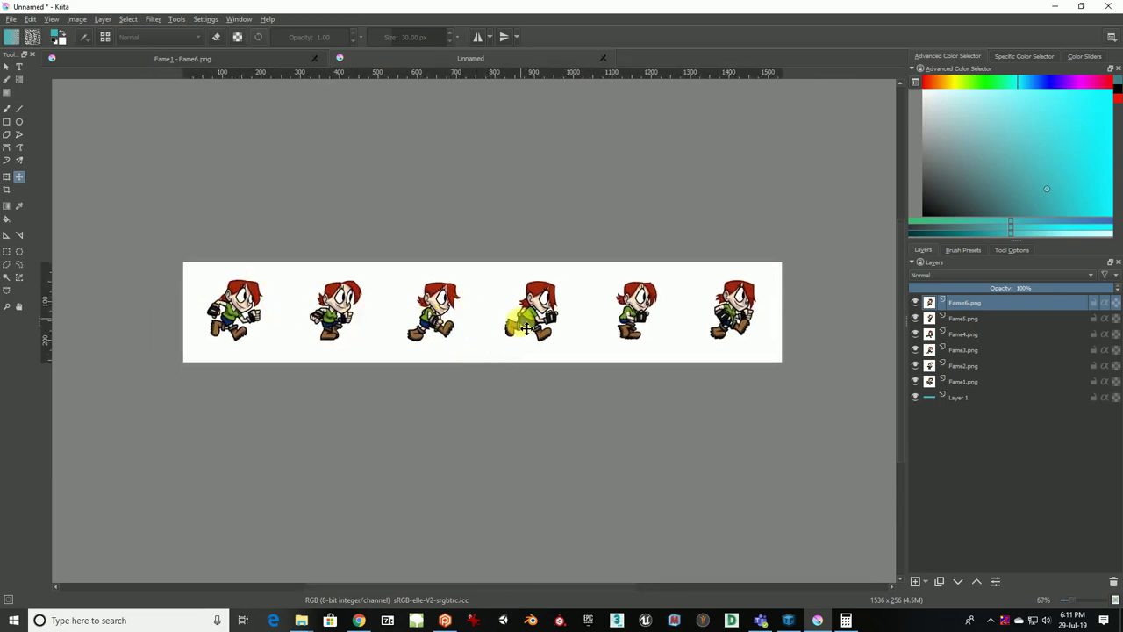
click(959, 397)
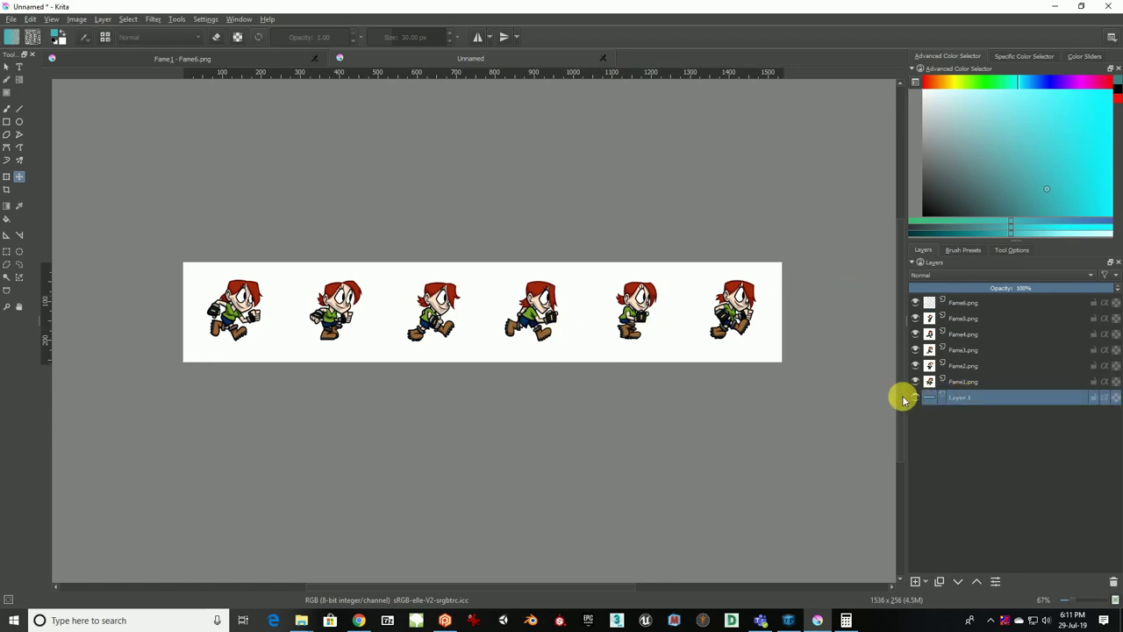
click(960, 381)
shift+click(970, 303)
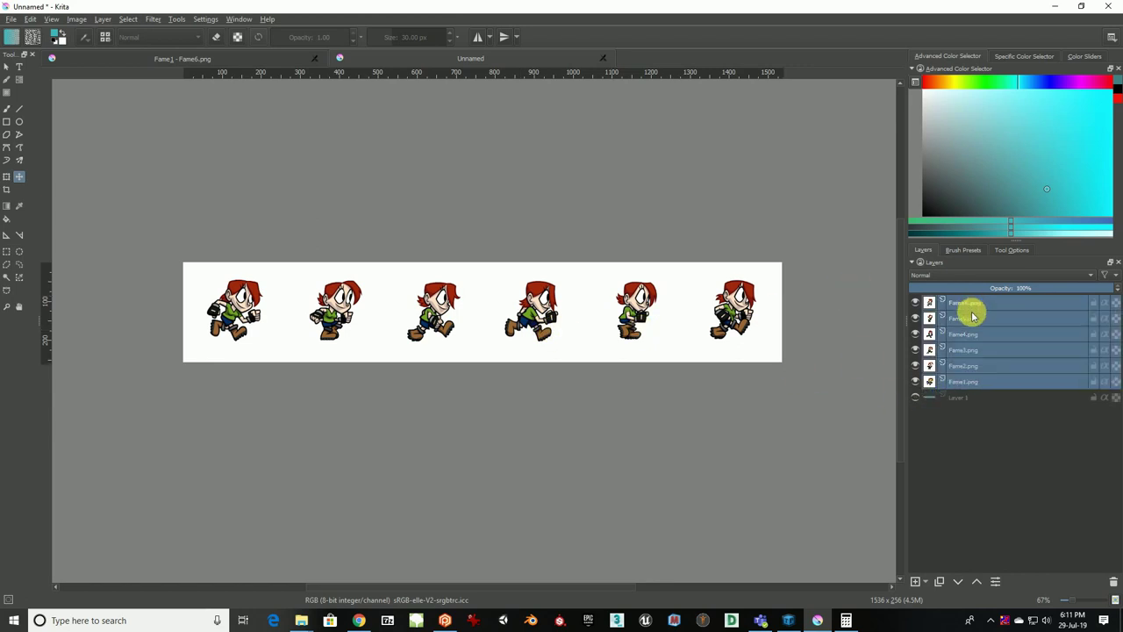
key(ctrl+e)
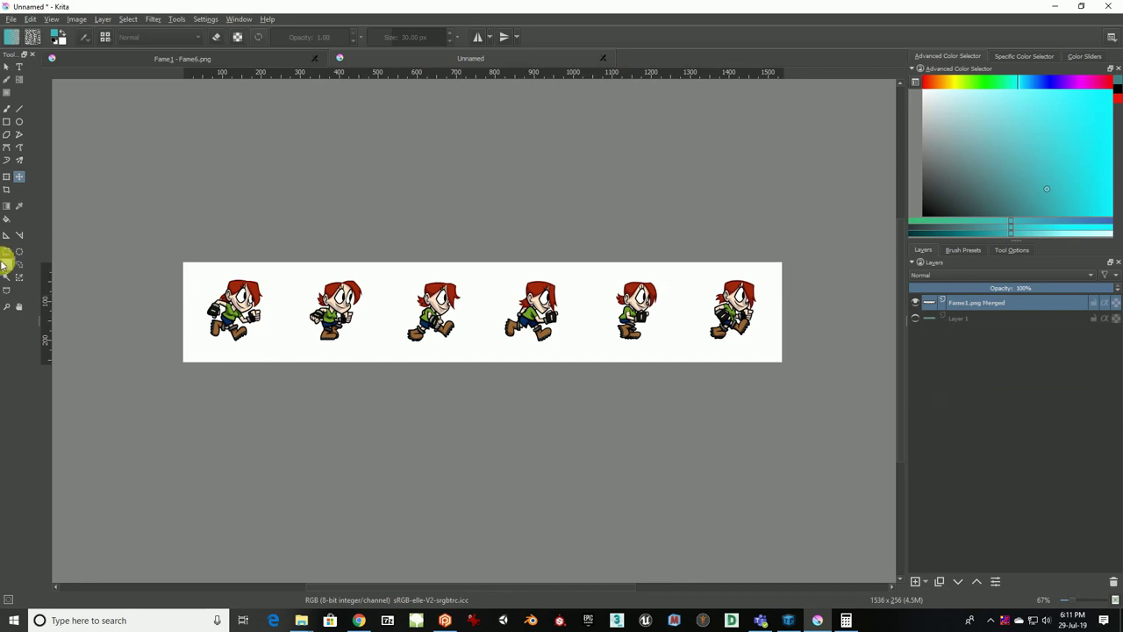
Select the white background around all six characters with the Contiguous Selection tool and delete it
click(304, 287)
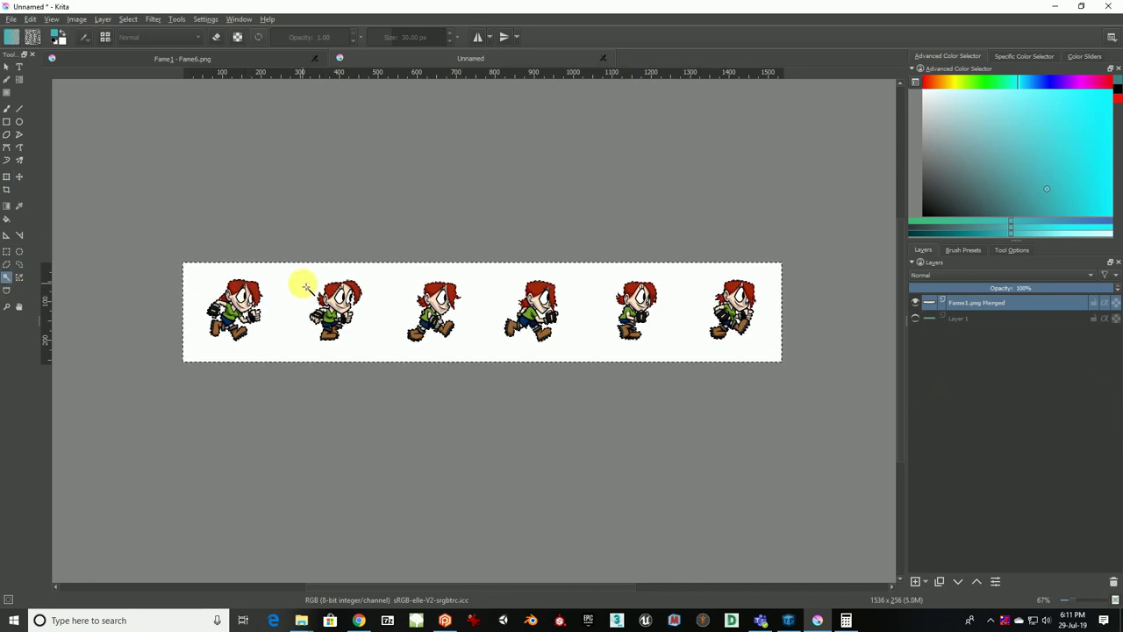
key(Delete)
scroll(302, 283, up, 4)
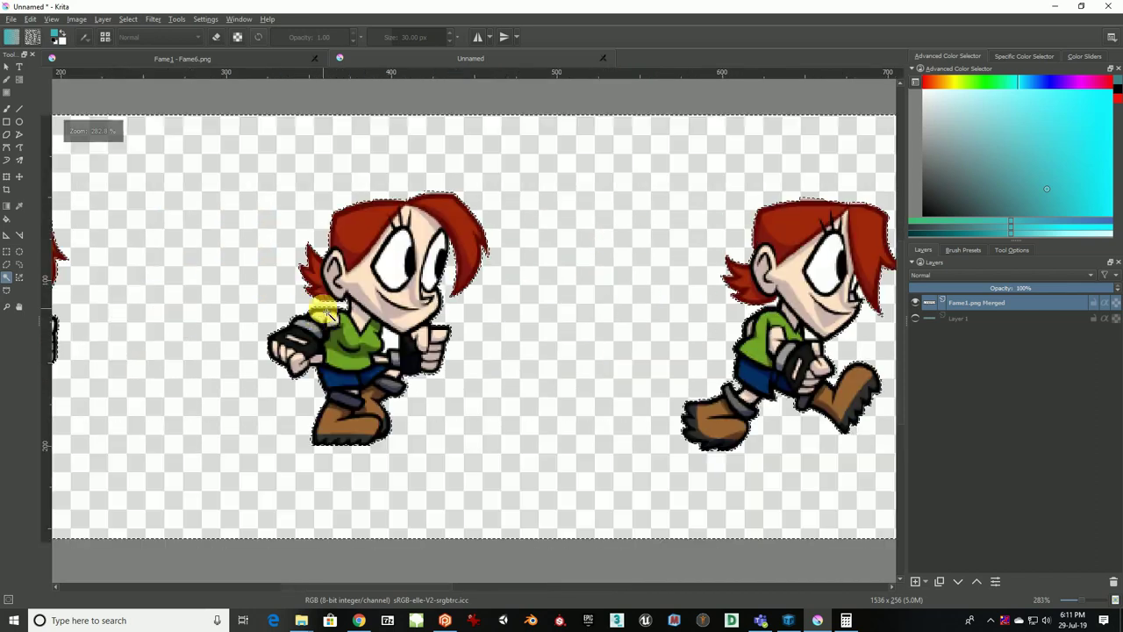
Delete the white patches enclosed between the arms and body of the second, third and fourth characters
click(391, 340)
key(Delete)
drag(773, 336, 544, 301)
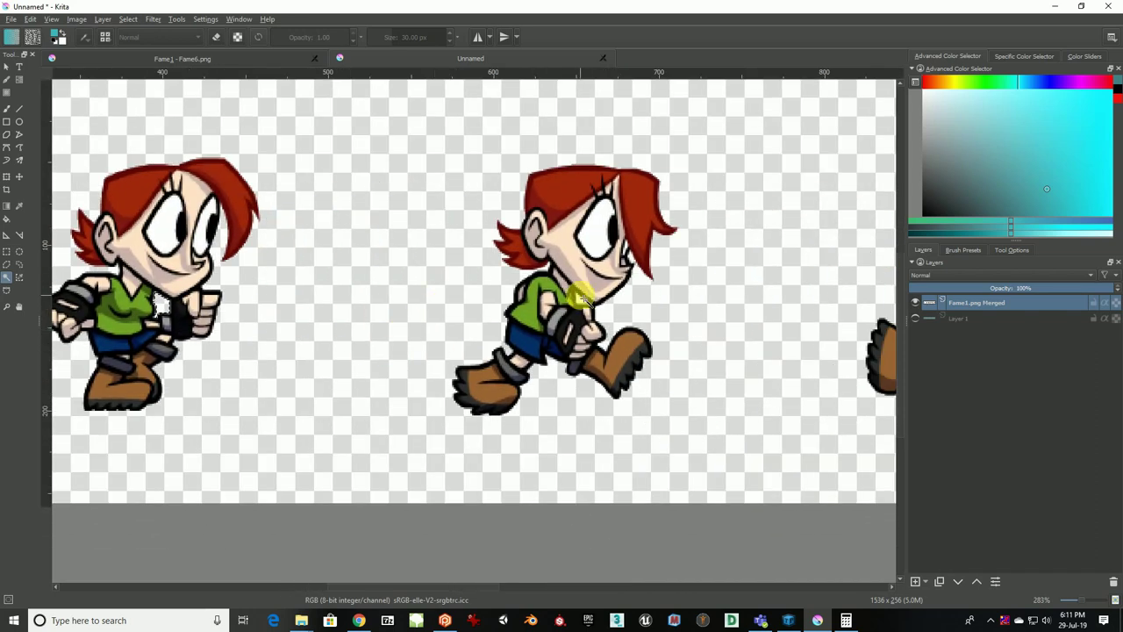
scroll(587, 312, right, 8)
scroll(588, 311, down, 1)
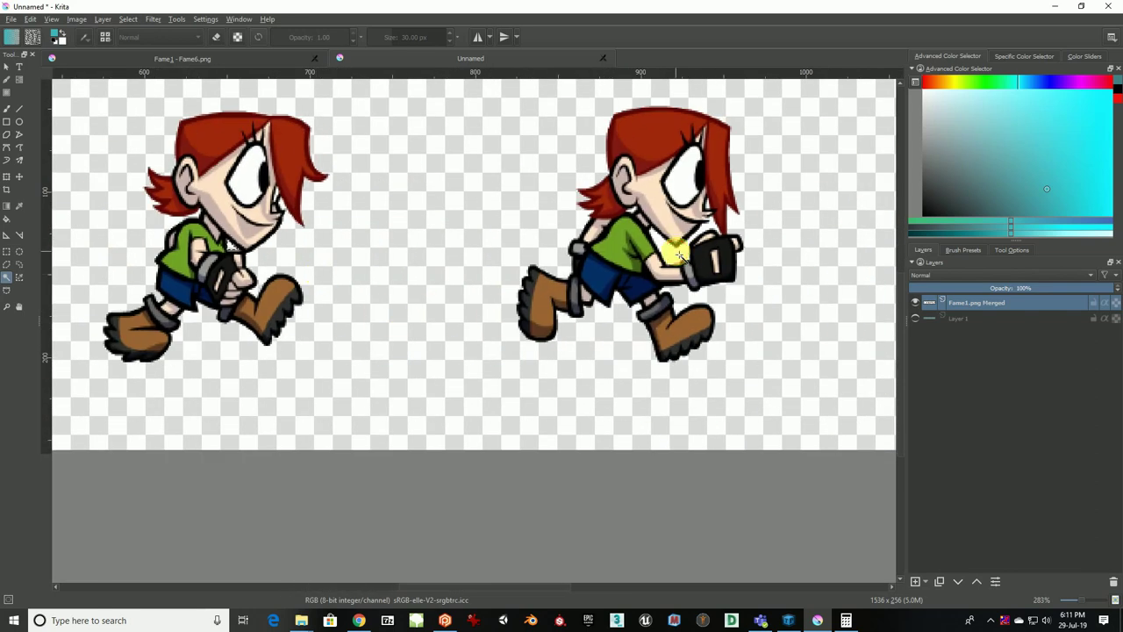
key(Delete)
drag(737, 288, 349, 260)
scroll(350, 260, down, 1)
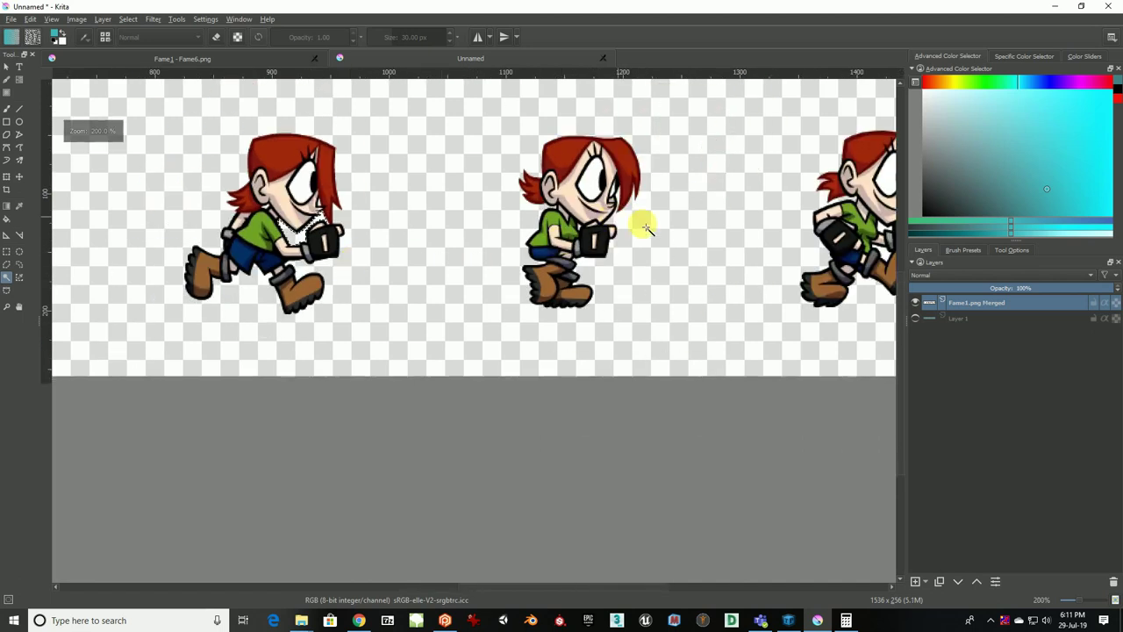
Delete the enclosed white patches on the sixth and first characters and clear the selection
drag(720, 283, 376, 281)
scroll(533, 229, up, 2)
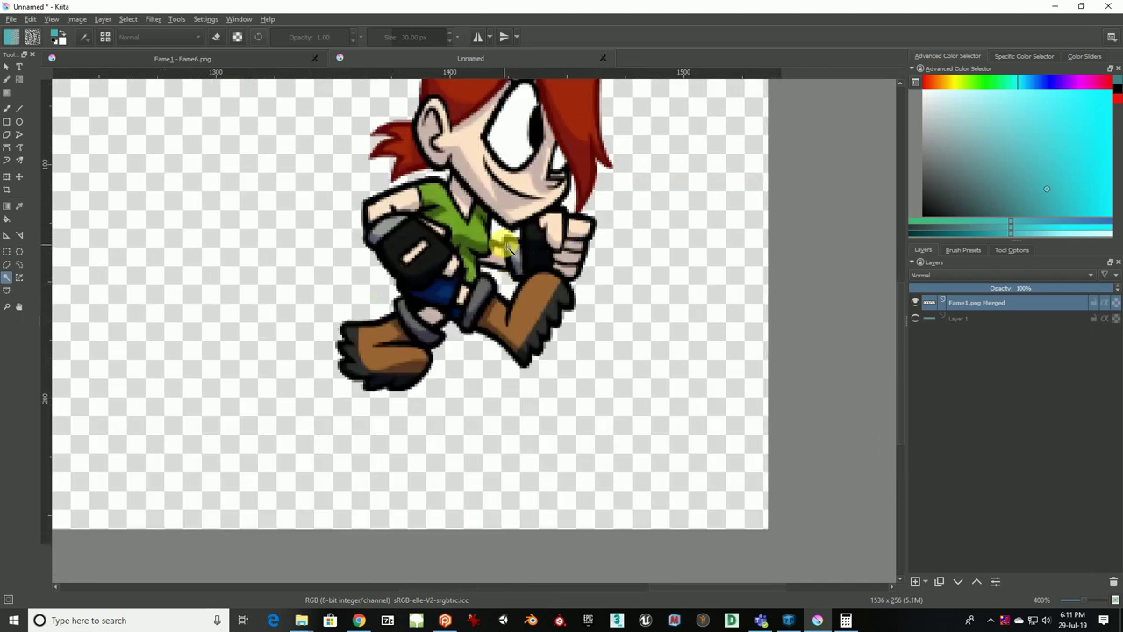
scroll(502, 244, down, 4)
scroll(307, 258, up, 4)
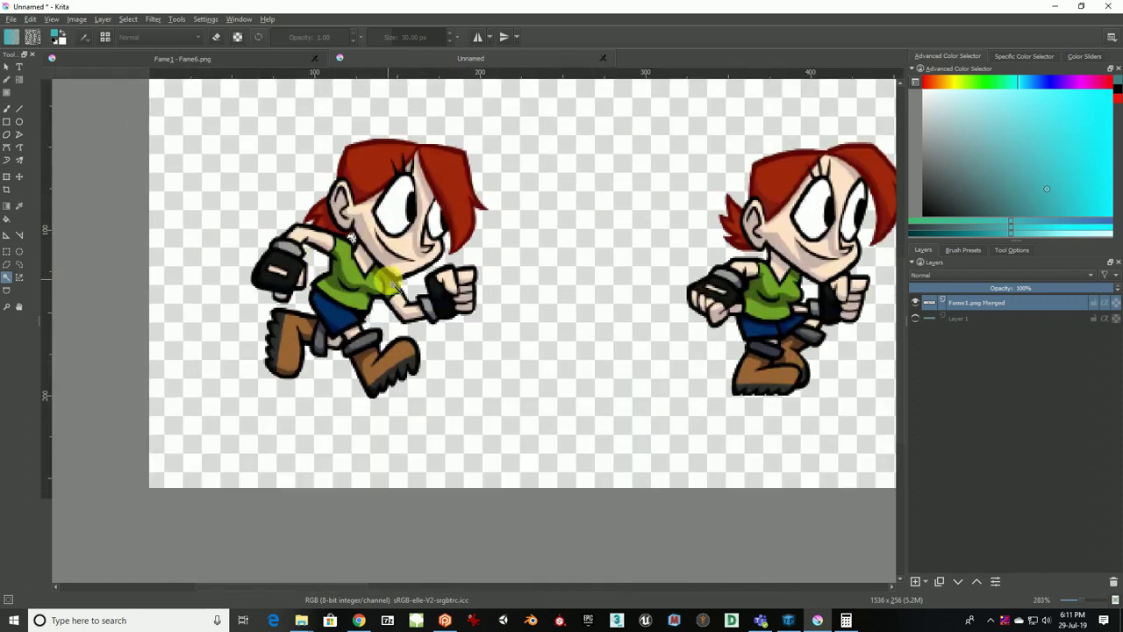
scroll(391, 280, down, 4)
drag(471, 294, 311, 271)
click(6, 251)
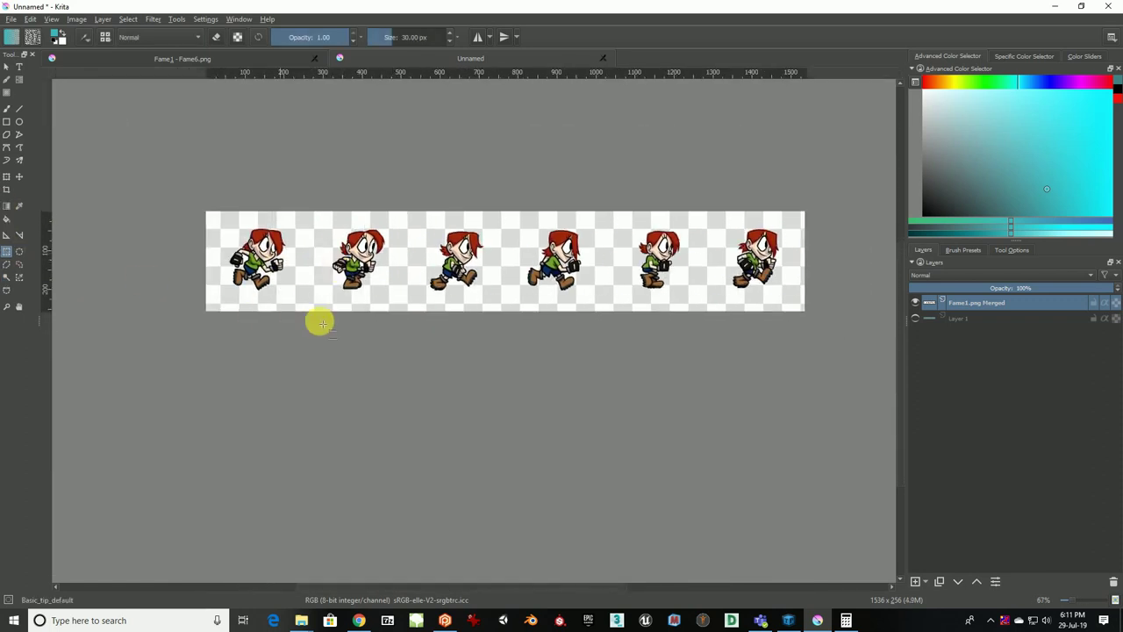
drag(438, 293, 414, 306)
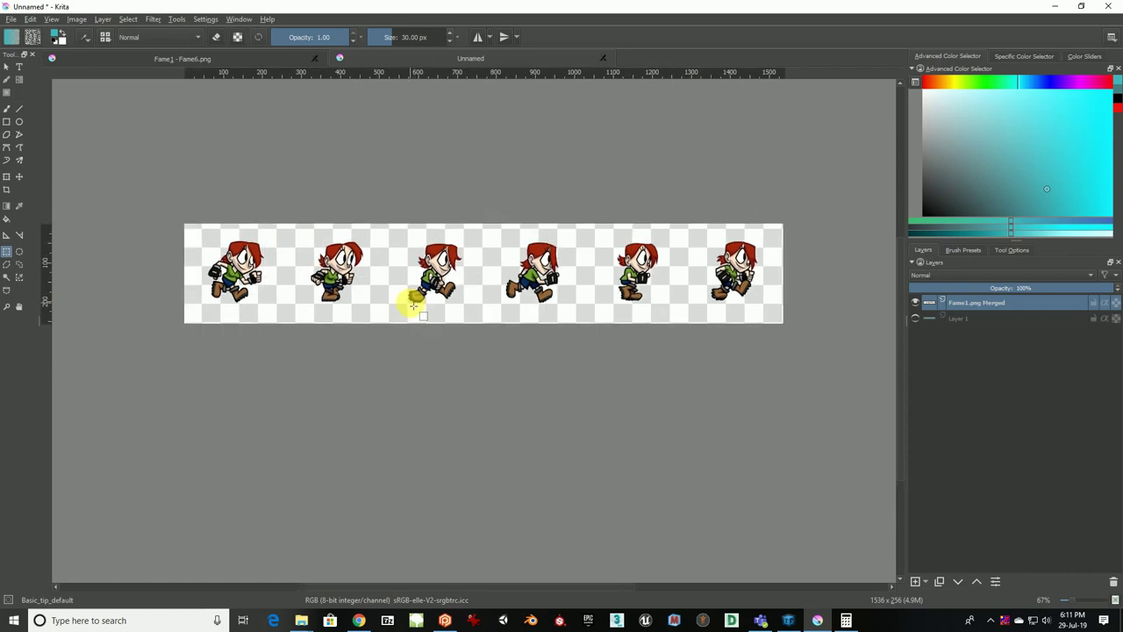
Save the sprite sheet as the PNG image SpritesheetType_1 in the SpriteSheetTest folder, accepting the PNG export options
key(ctrl+s)
click(243, 500)
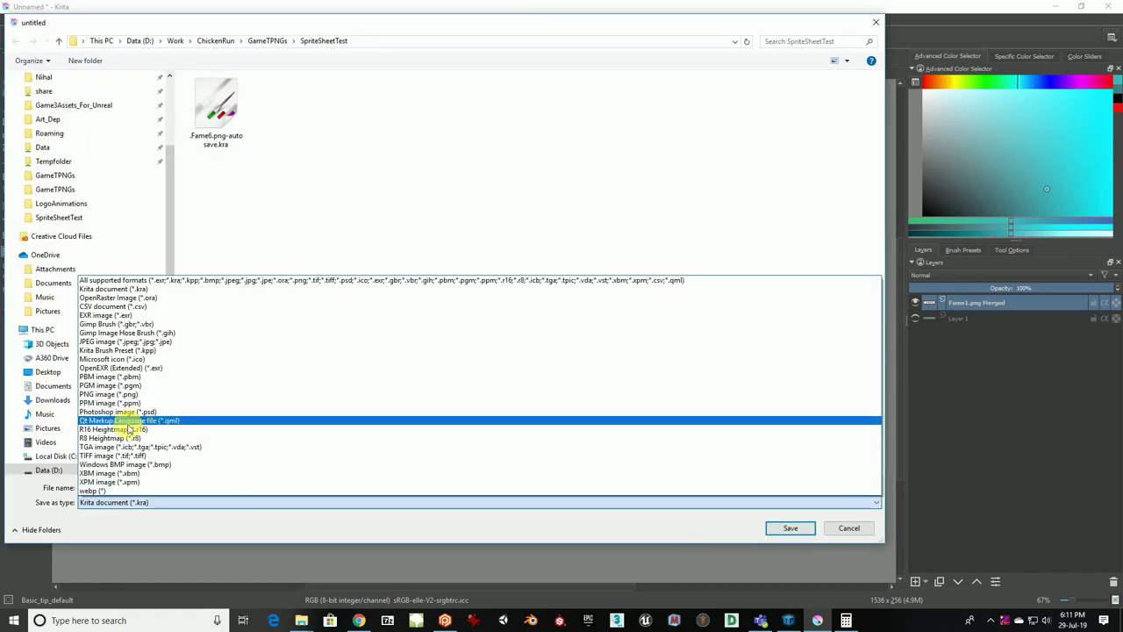
click(100, 389)
click(128, 489)
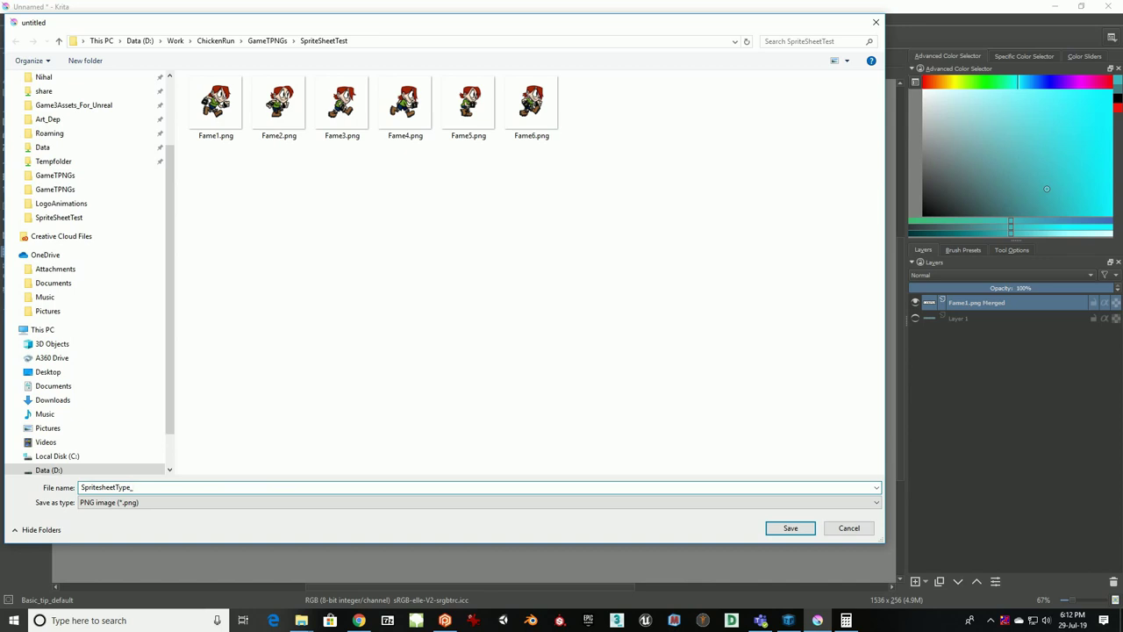
click(780, 528)
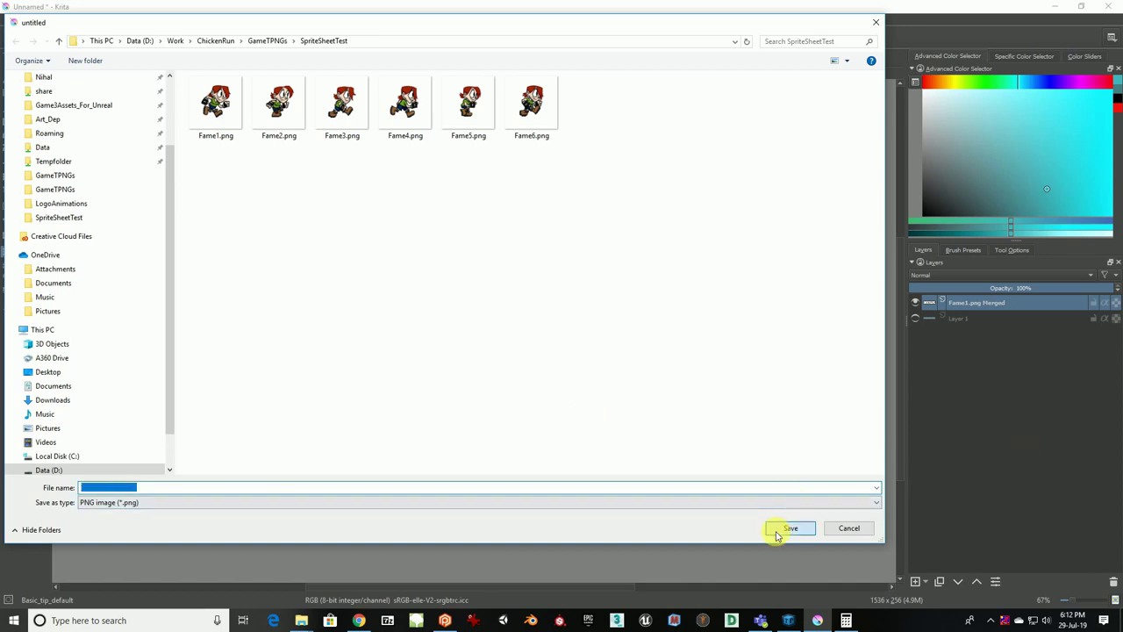
click(611, 361)
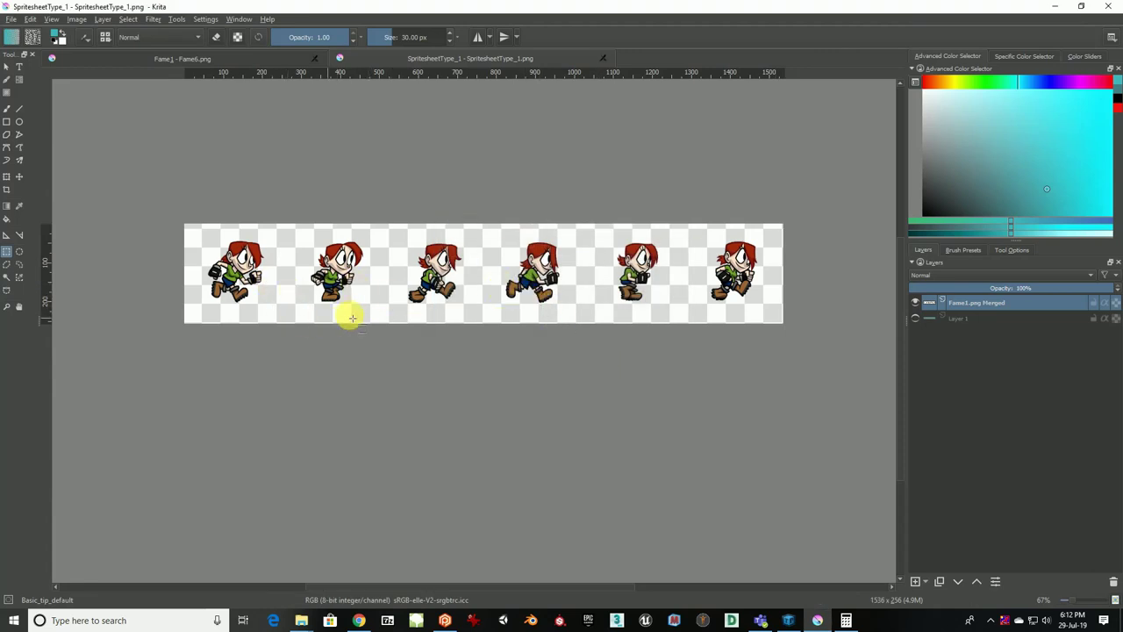
Create a new custom document 1024 px wide and 1024 px high
drag(294, 210, 326, 207)
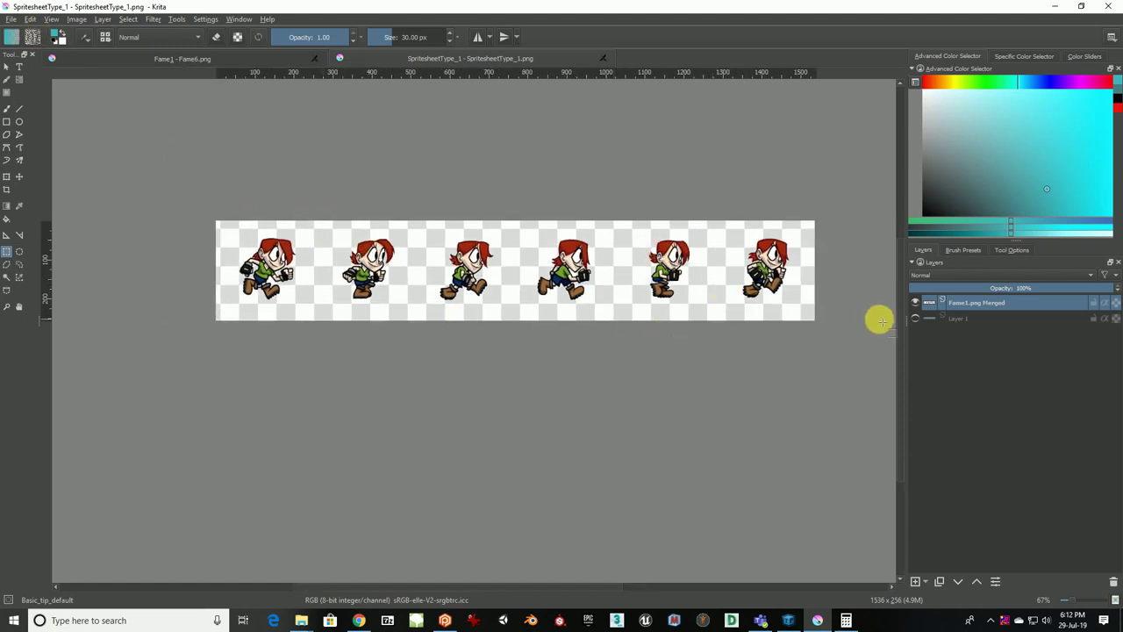
click(12, 18)
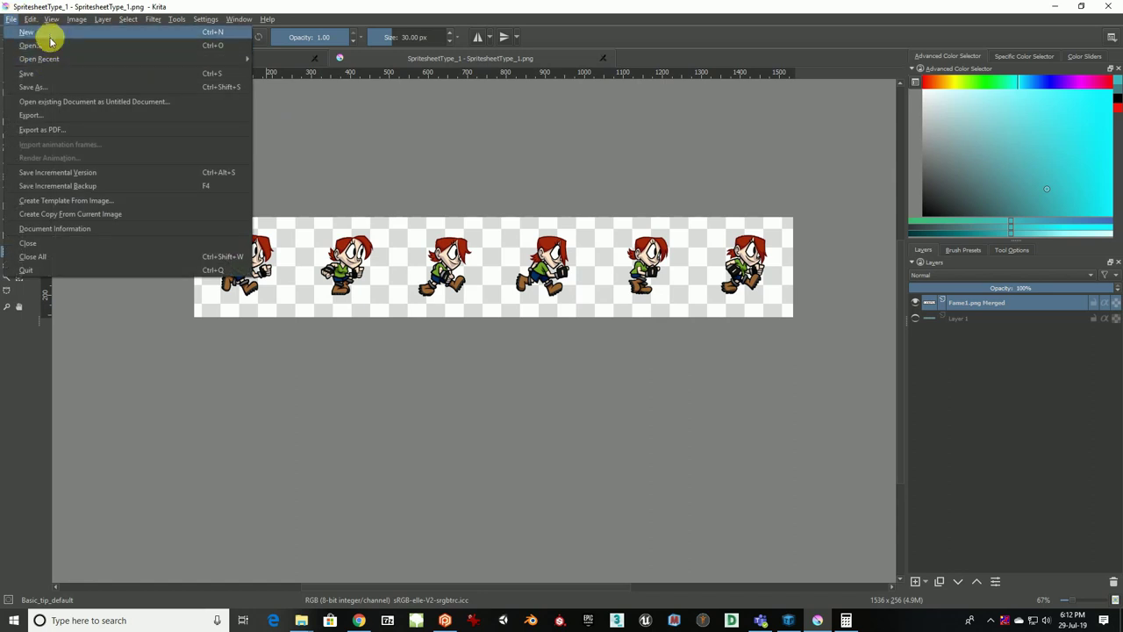
click(50, 35)
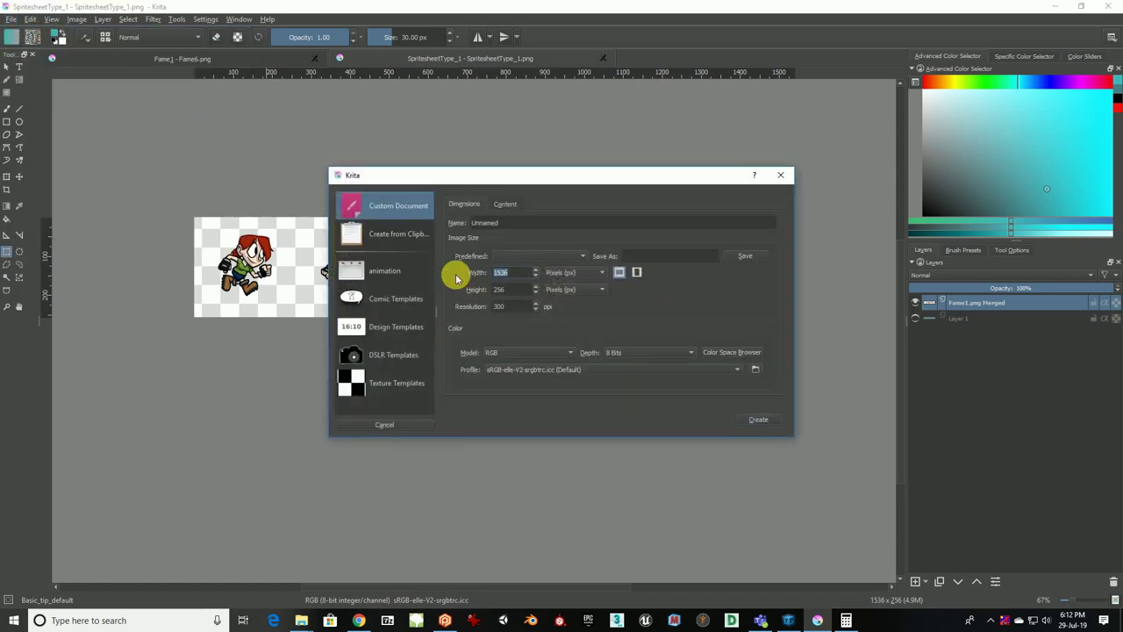
drag(508, 292, 480, 299)
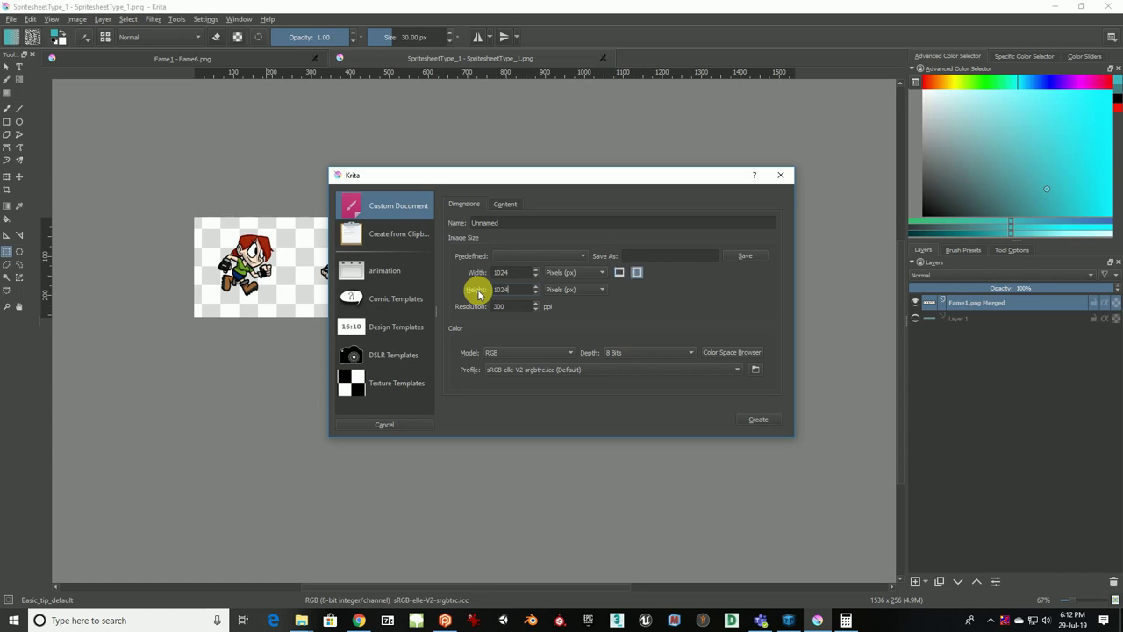
text(1024)
click(758, 420)
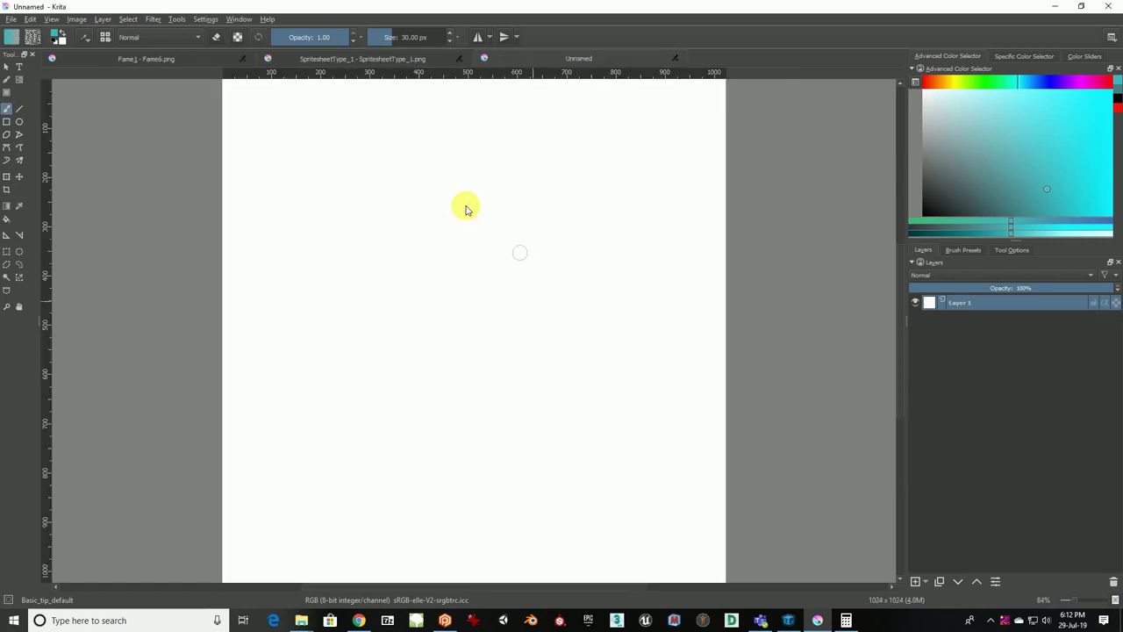
Bring the selected Fame PNG frames from the SpriteSheetTest folder into the new document as separate layers
scroll(411, 248, down, 2)
click(304, 619)
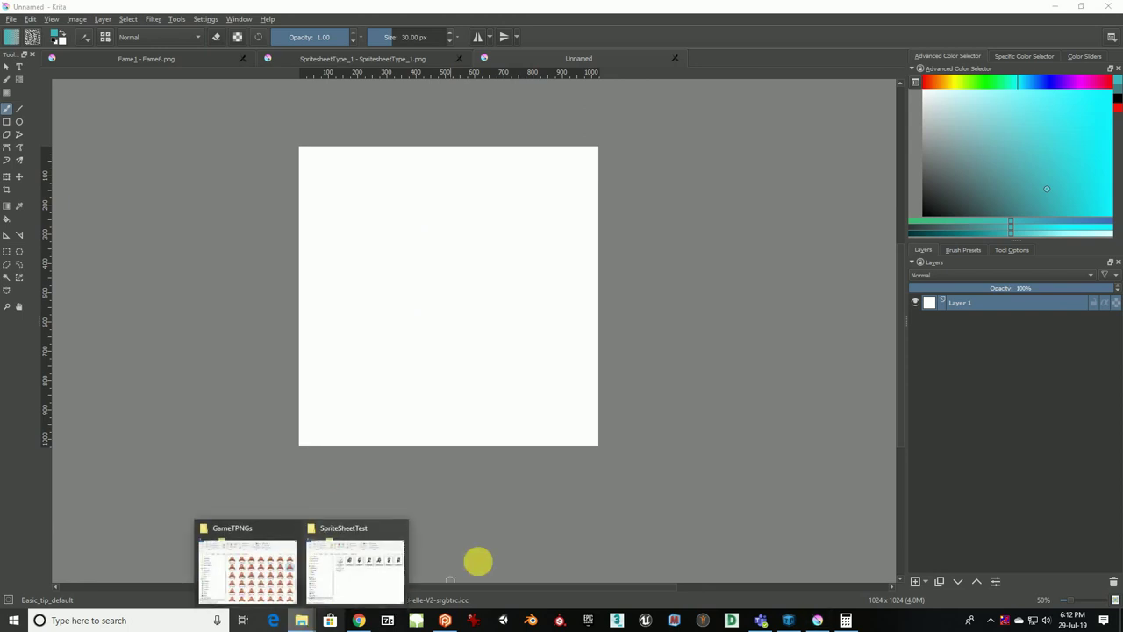
click(356, 566)
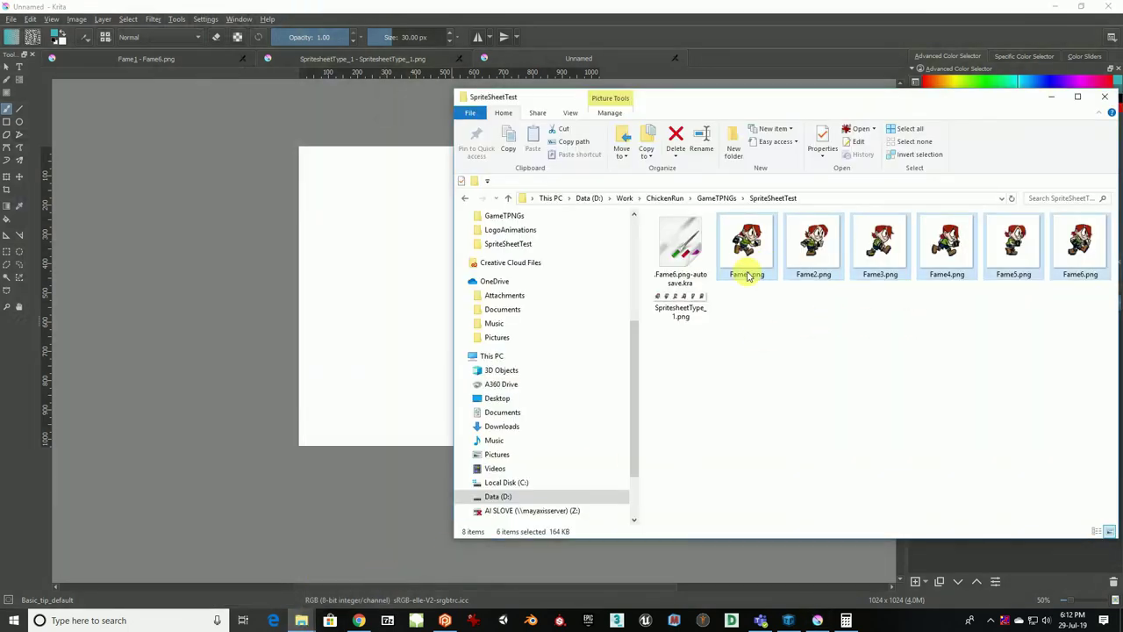
drag(747, 276, 368, 265)
click(412, 299)
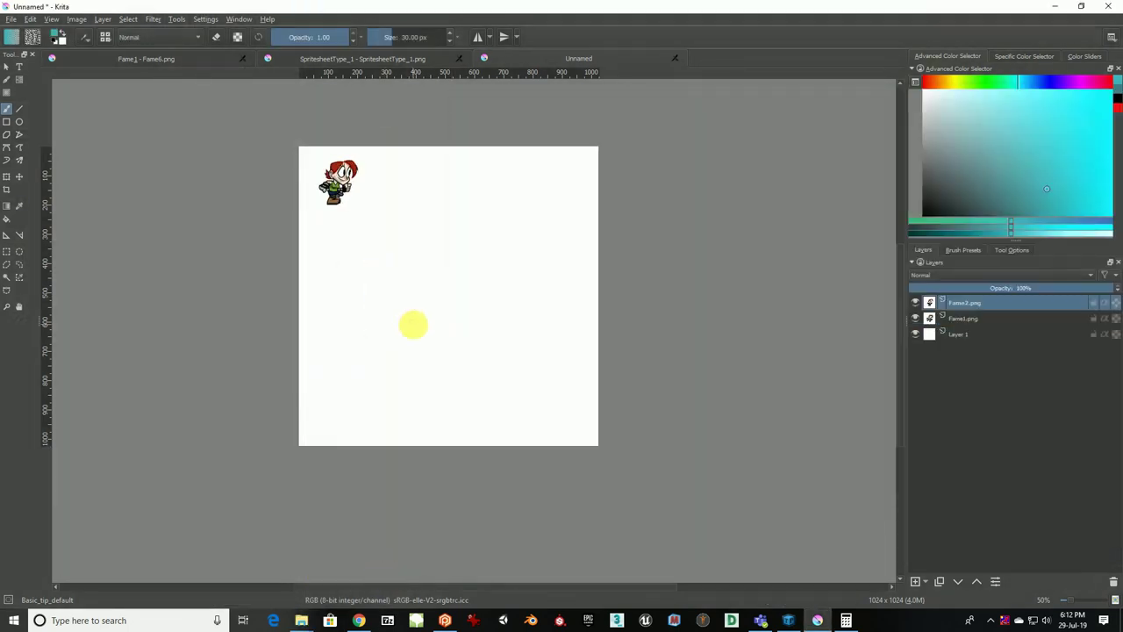
scroll(355, 166, up, 1)
mouse_move(443, 328)
mouse_down()
mouse_move(481, 351)
mouse_move(448, 321)
mouse_move(464, 337)
mouse_up()
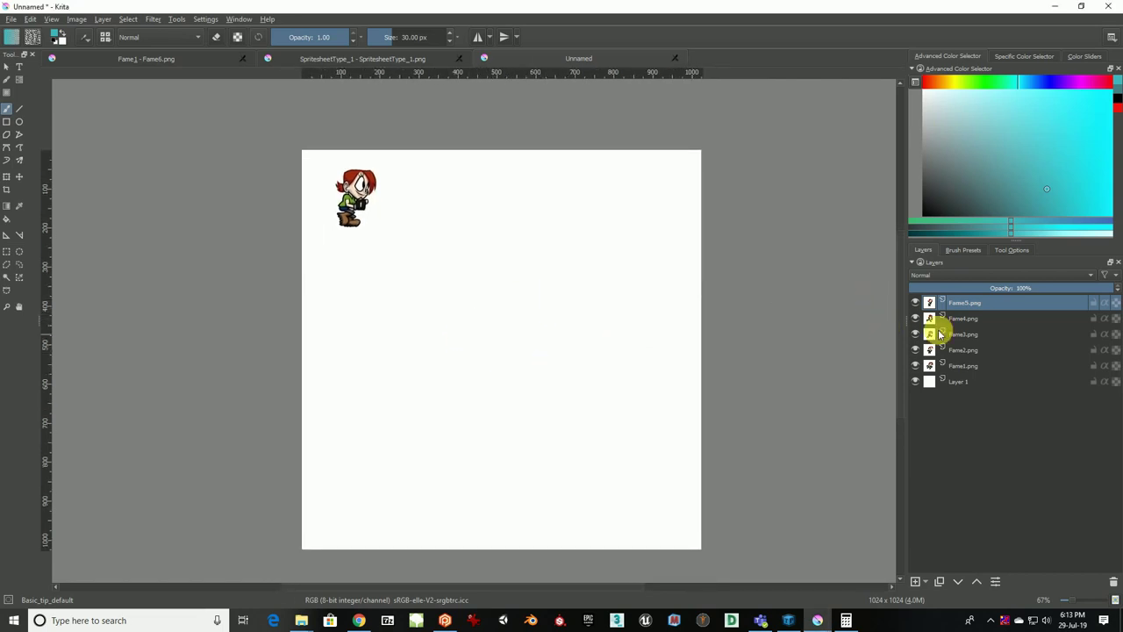
Hide the white background layer, Layer 1, so the canvas is transparent behind the frames
scroll(441, 261, down, 2)
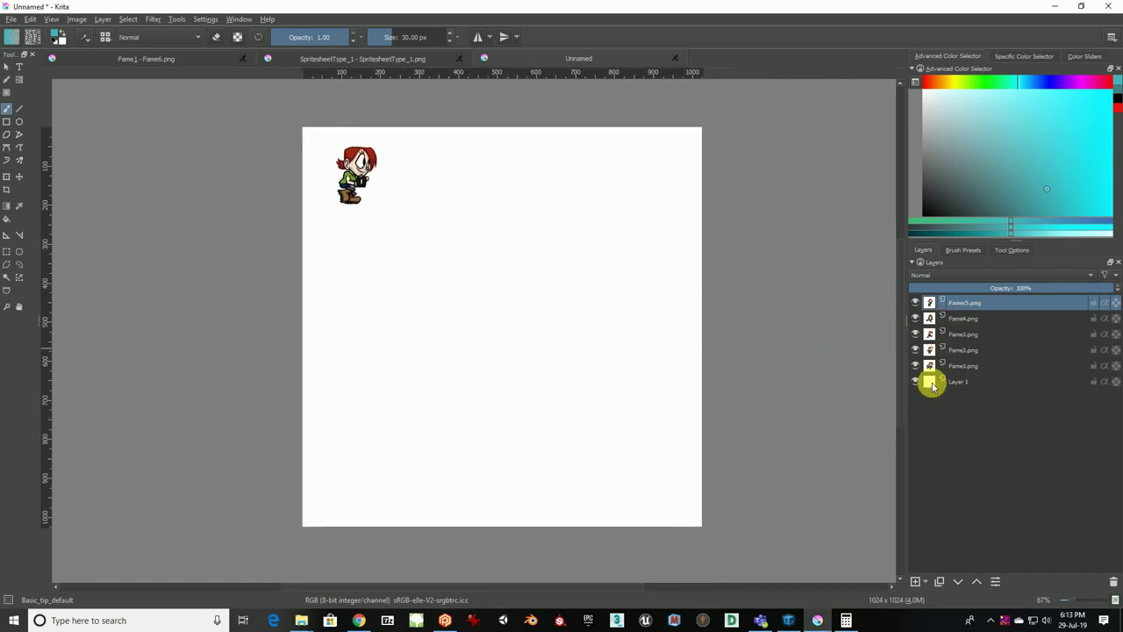
click(915, 382)
drag(497, 286, 492, 328)
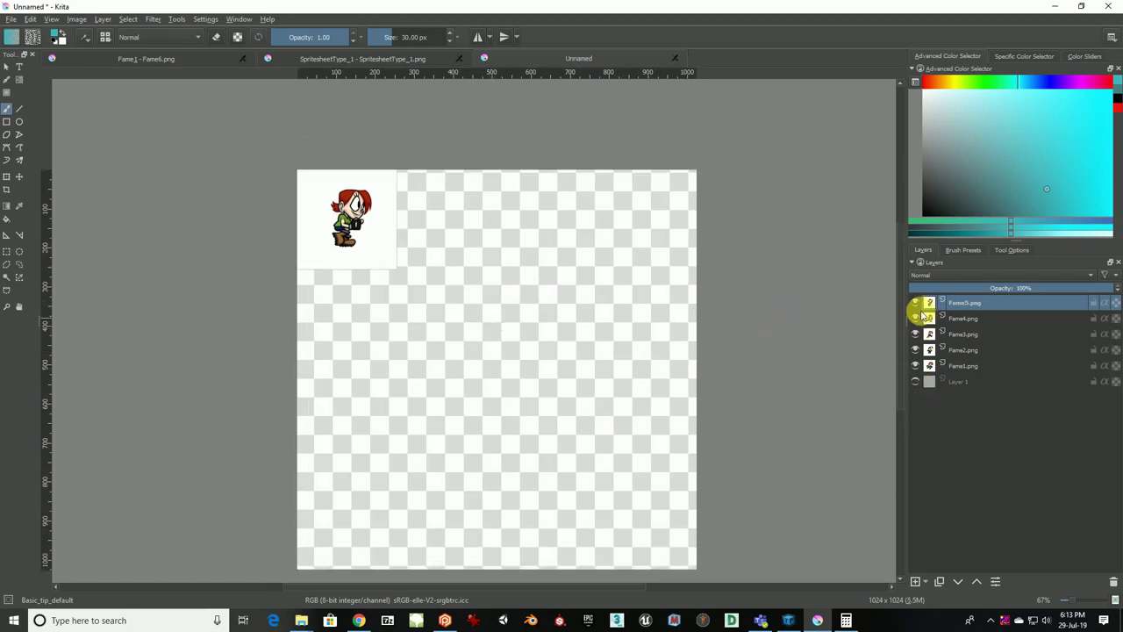
Select and delete the white background on each frame layer from Fame5 down to Fame1, and clear the selection
click(6, 277)
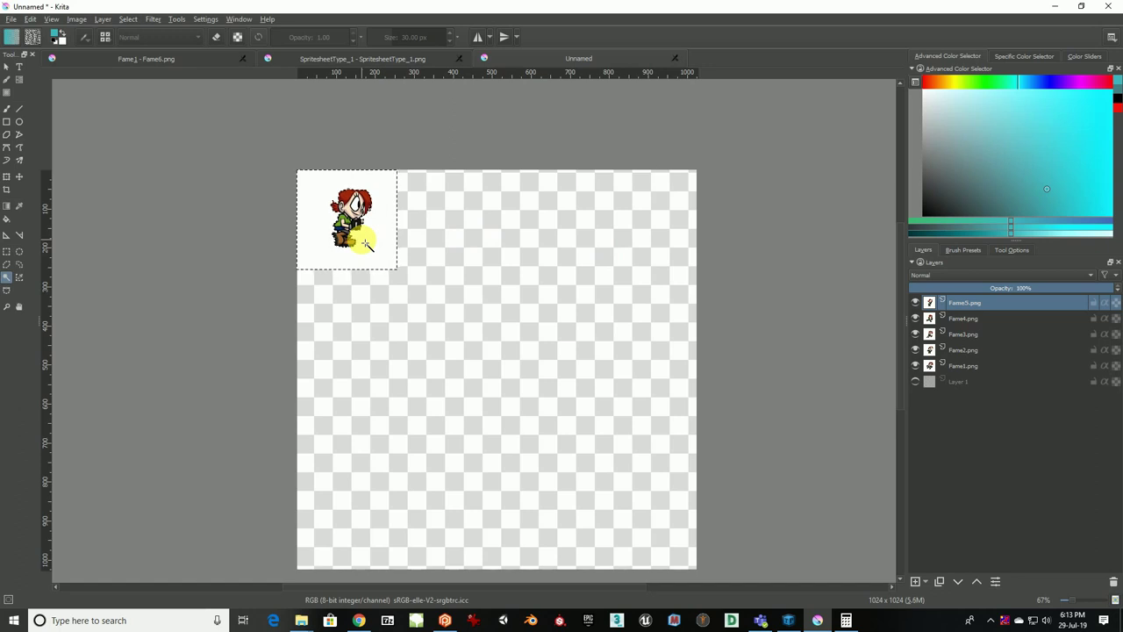
click(962, 319)
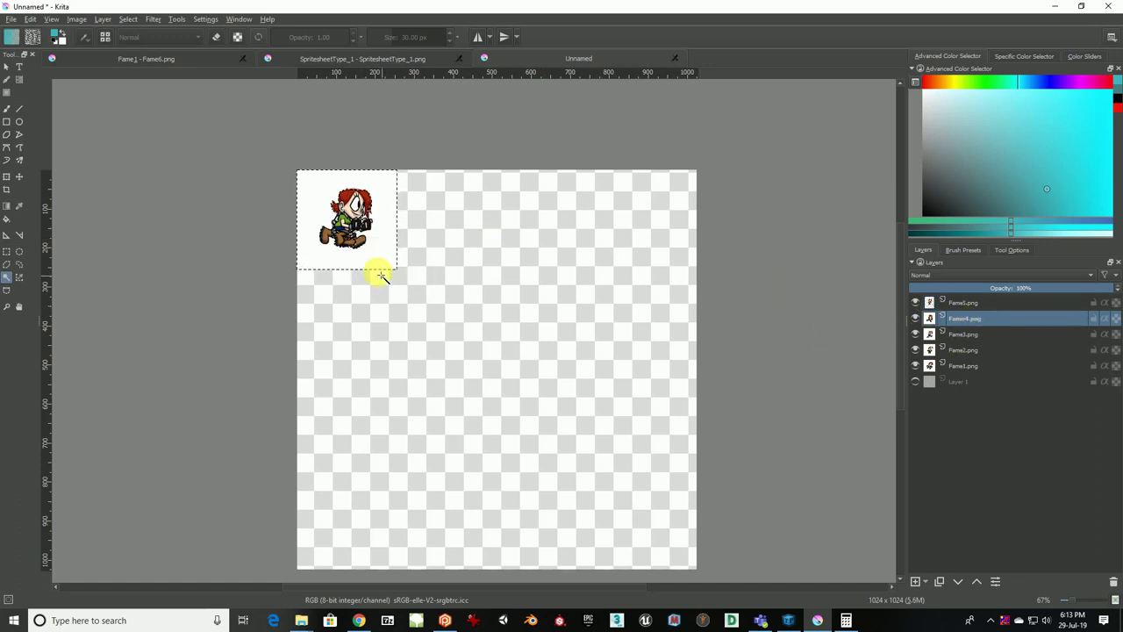
click(962, 334)
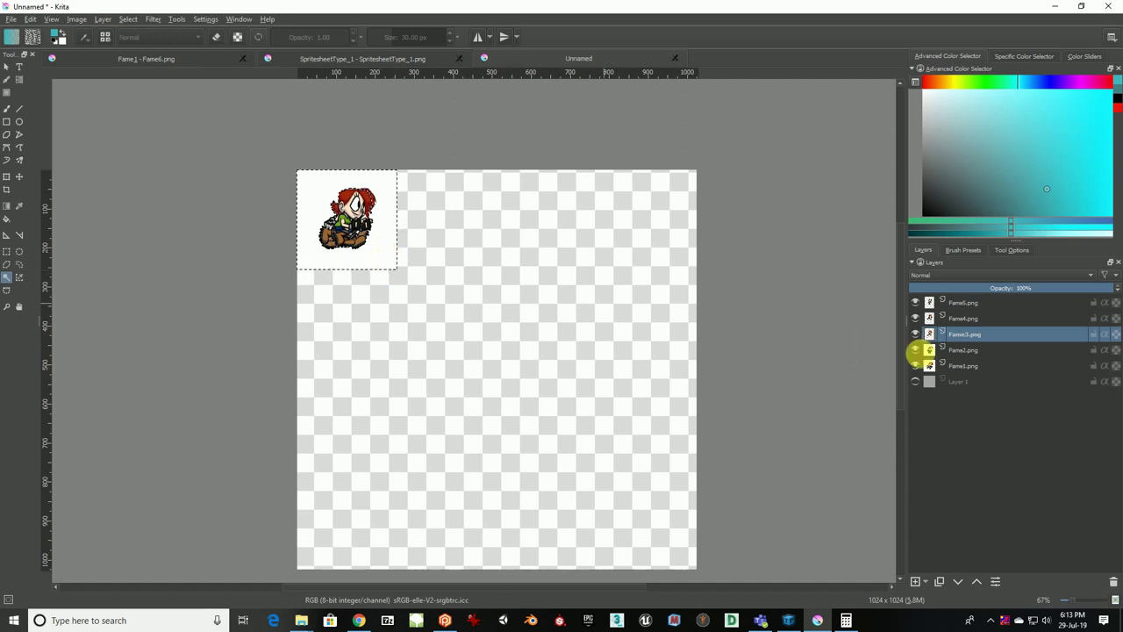
click(961, 350)
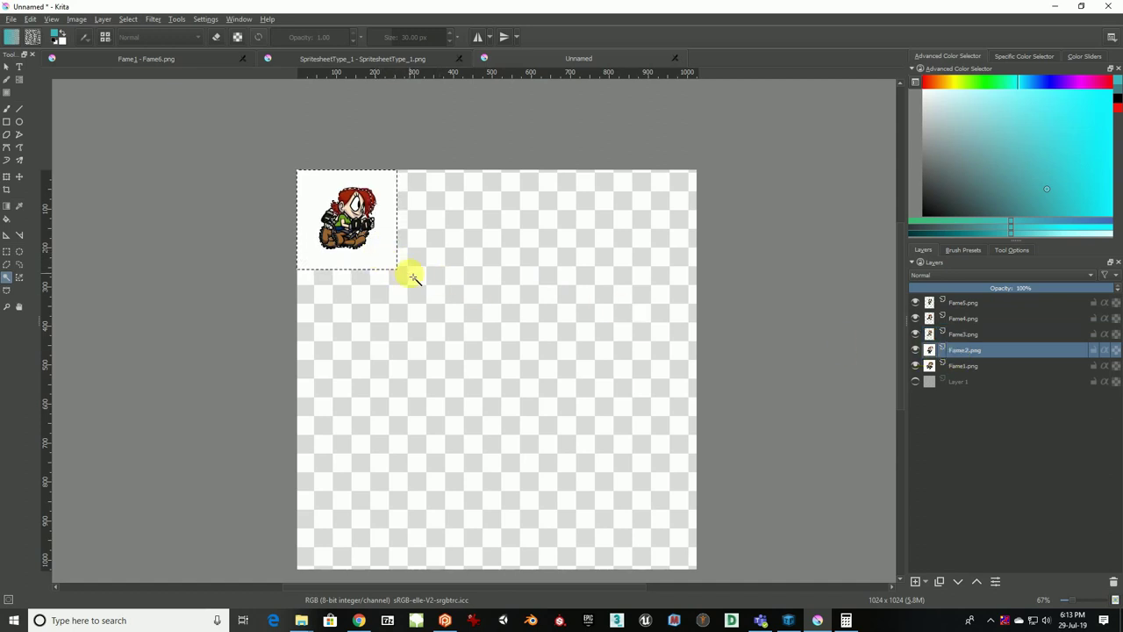
click(969, 367)
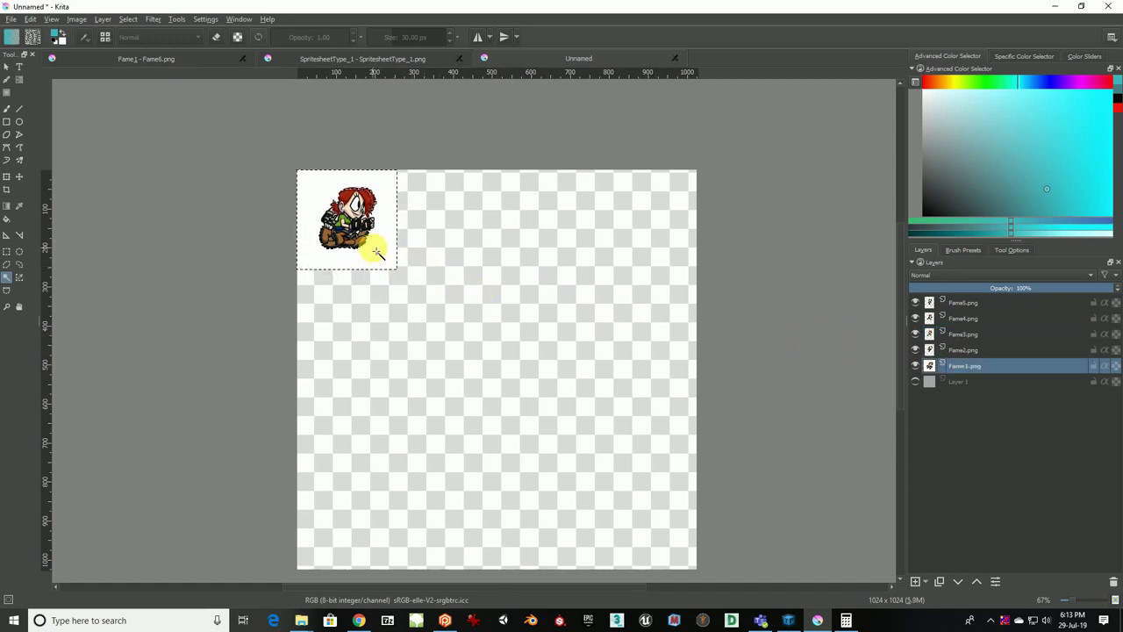
scroll(342, 225, up, 1)
scroll(333, 226, up, 3)
scroll(394, 238, down, 3)
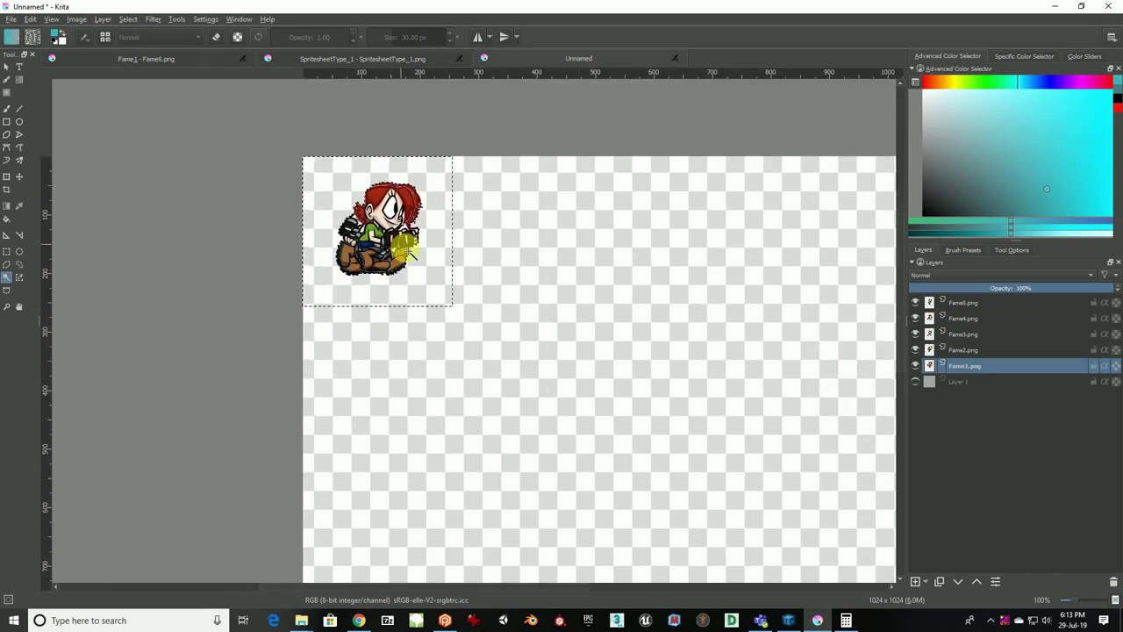
click(5, 254)
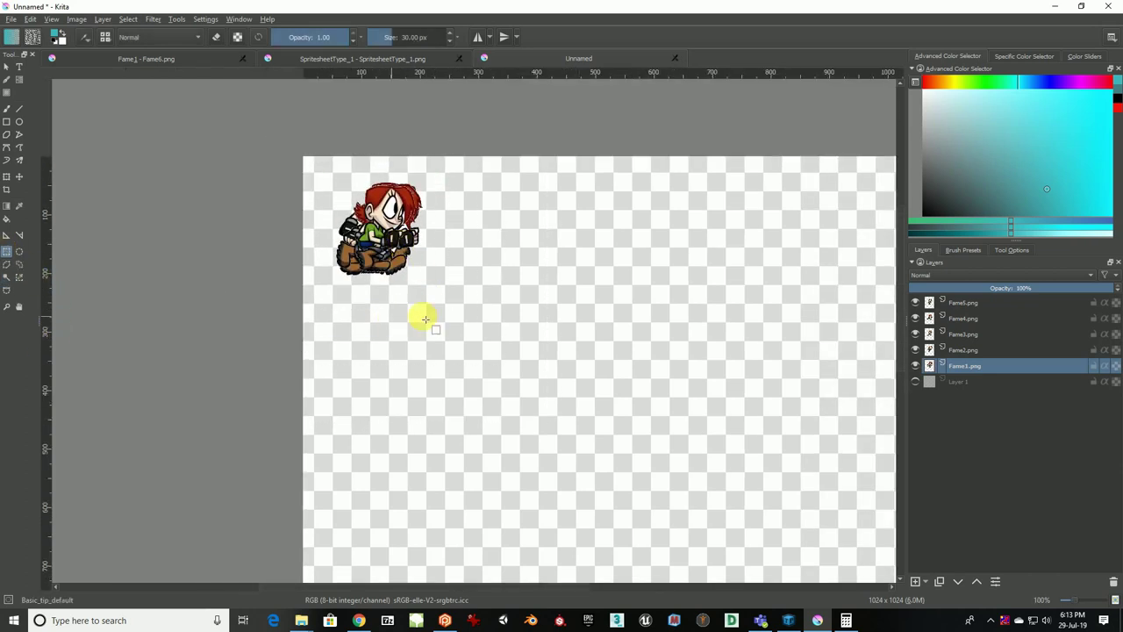
Move the Fame2 and Fame3 characters into the second and third places of the first row
click(974, 350)
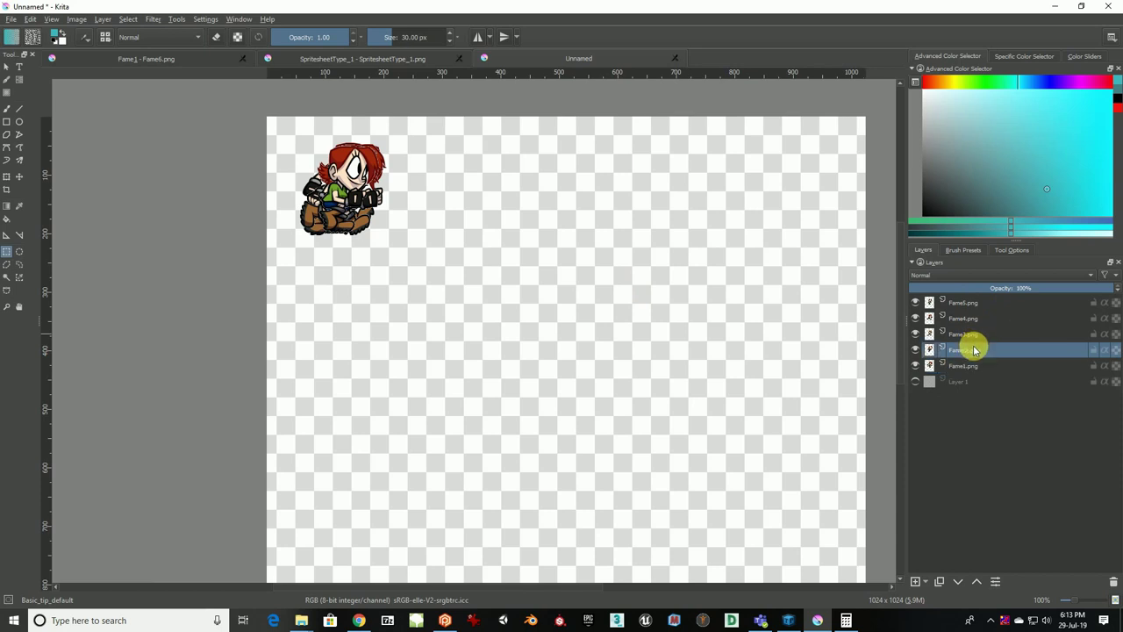
drag(361, 298, 361, 316)
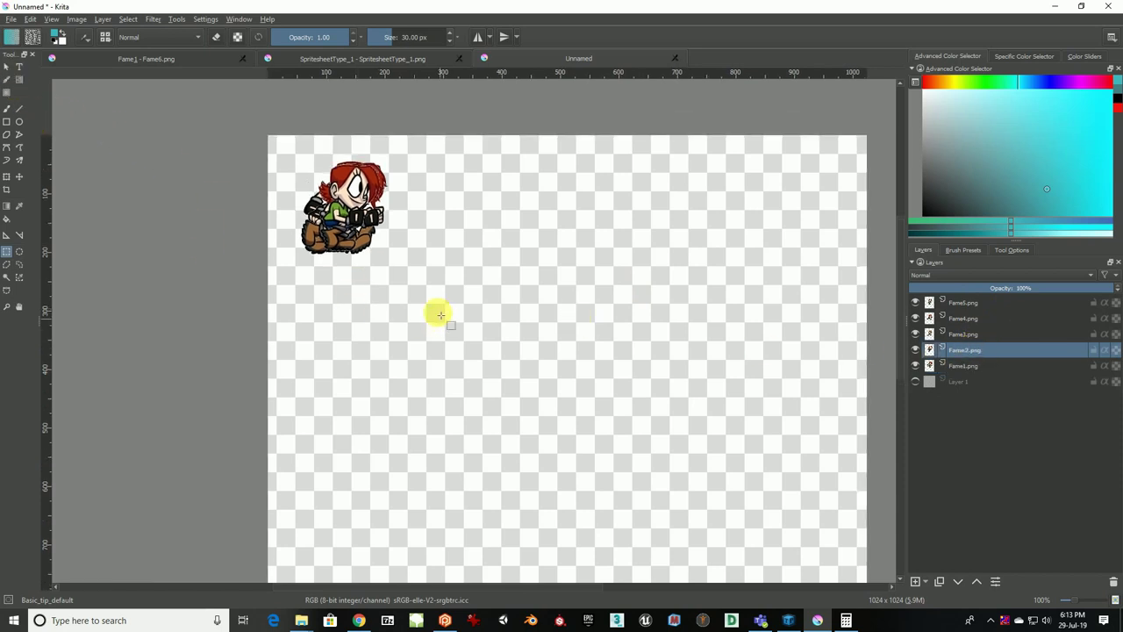
key(t)
drag(356, 229, 441, 225)
drag(477, 259, 412, 214)
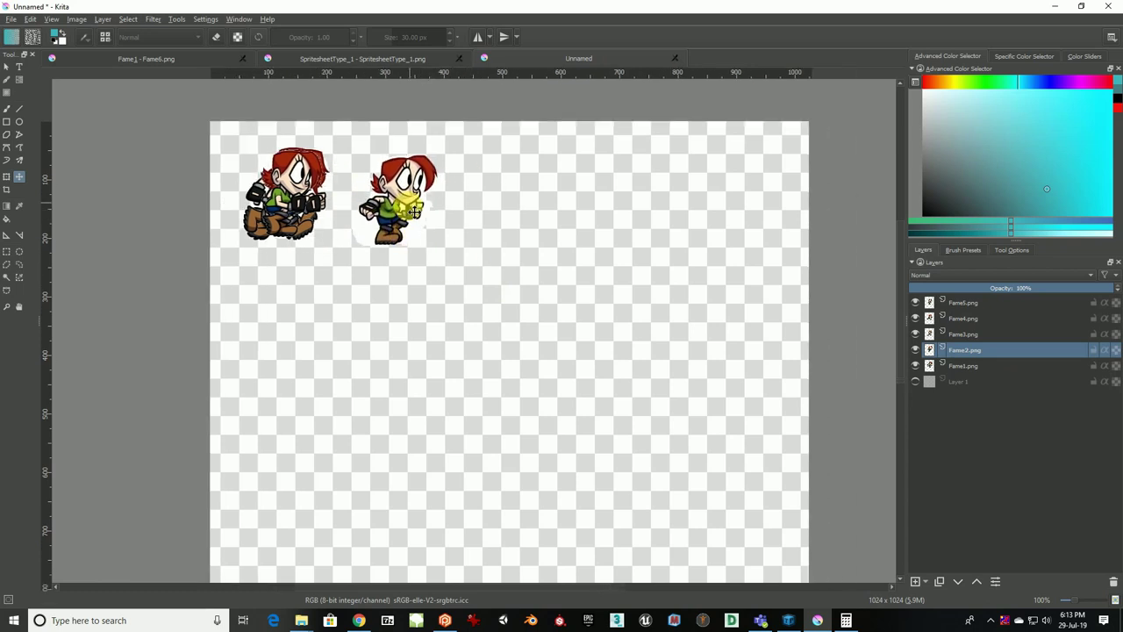
click(965, 334)
drag(318, 202, 532, 183)
Move the Fame4 character below the first one and place Fame5 beside it in a second row
click(963, 318)
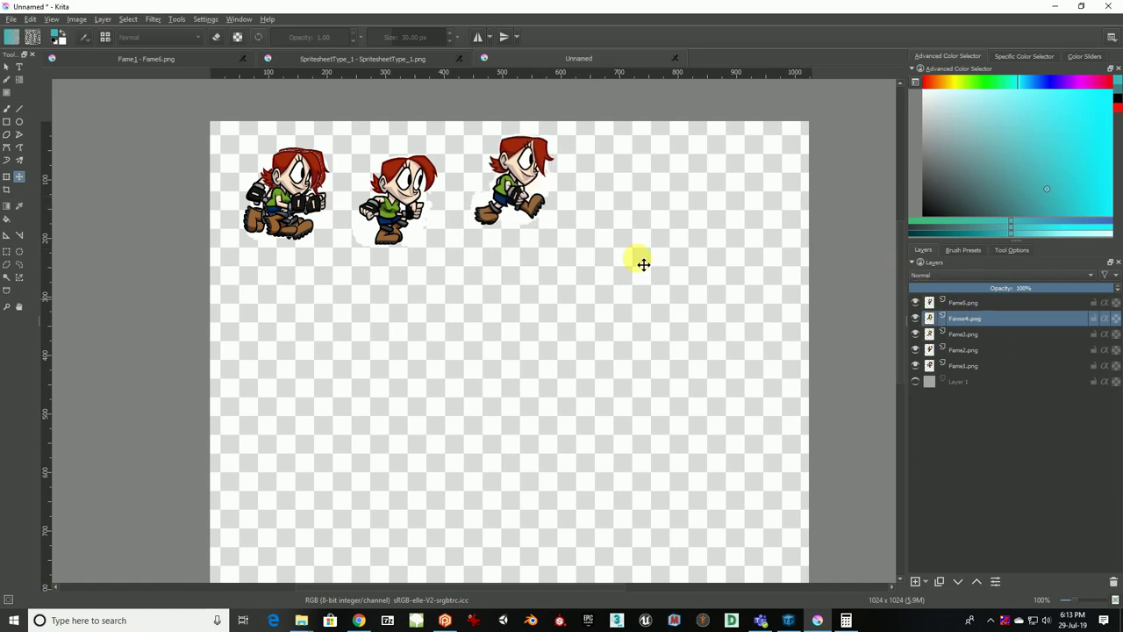
drag(307, 191, 260, 302)
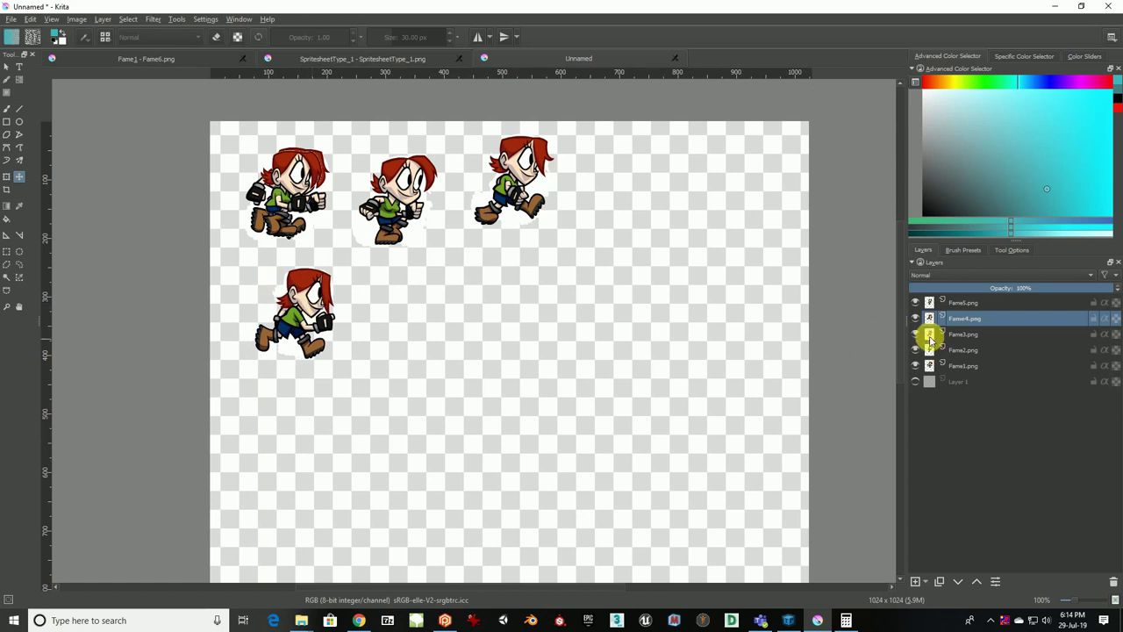
click(962, 304)
drag(306, 200, 426, 342)
Reposition the Fame5 character in the second row, clear of the characters above and beside it
scroll(446, 297, up, 3)
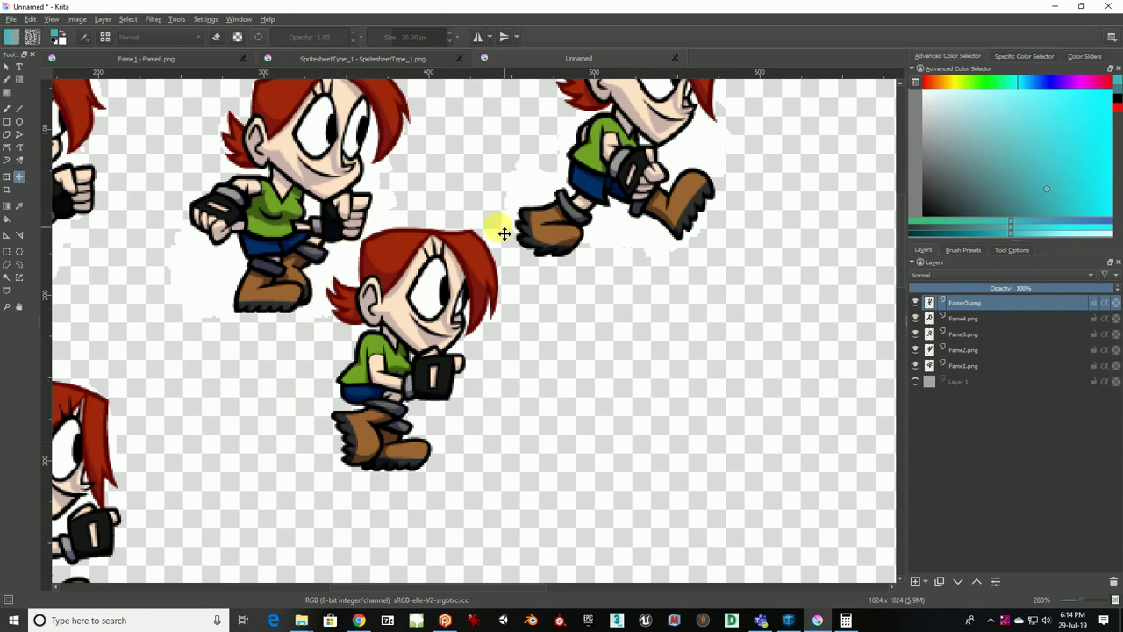
drag(428, 280, 475, 203)
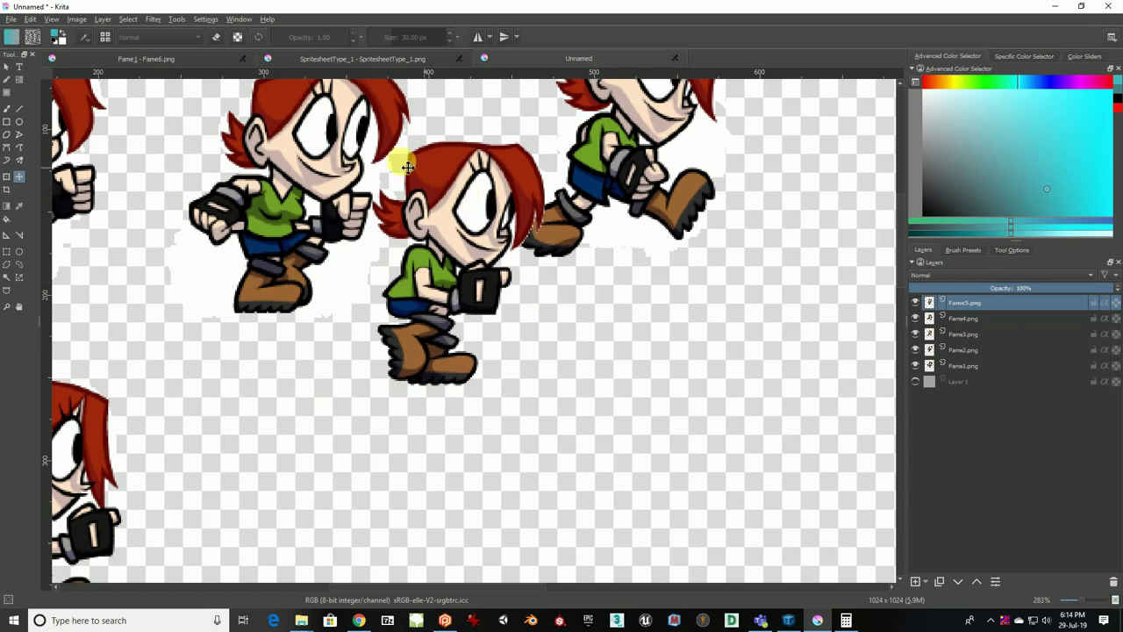
scroll(512, 272, down, 2)
drag(495, 279, 464, 384)
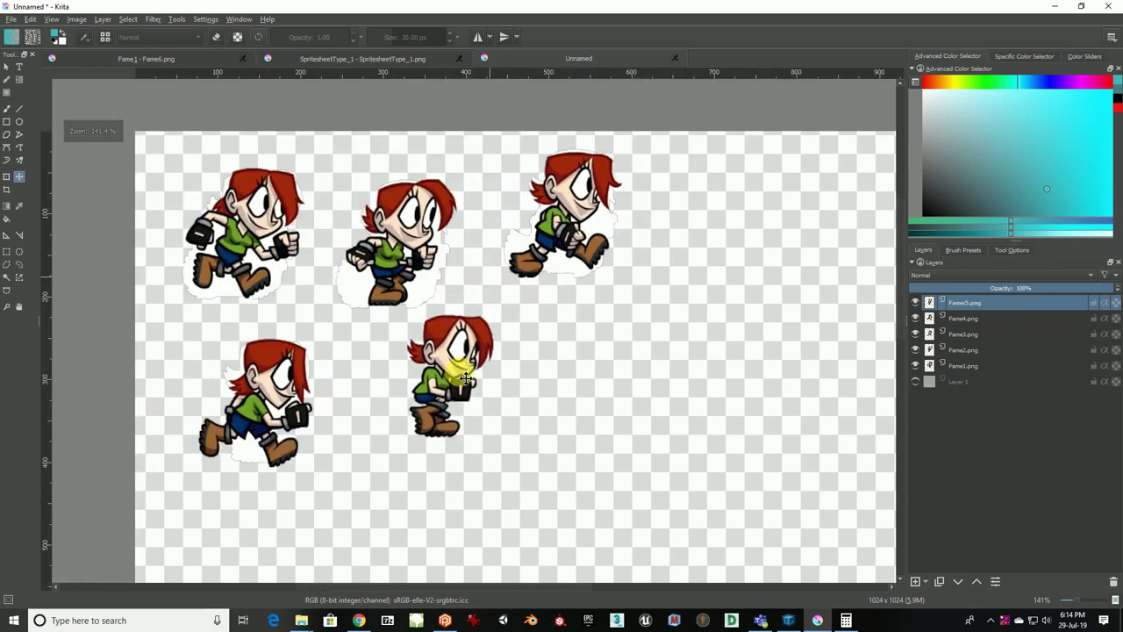
scroll(436, 338, up, 1)
scroll(435, 338, down, 1)
scroll(413, 329, up, 2)
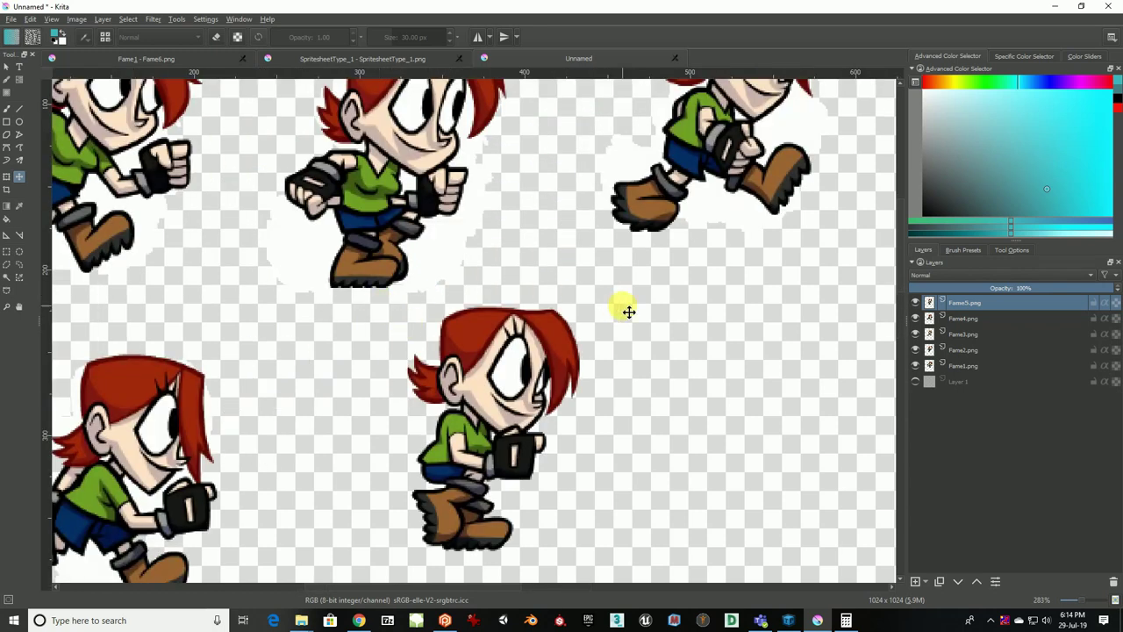
scroll(566, 303, down, 2)
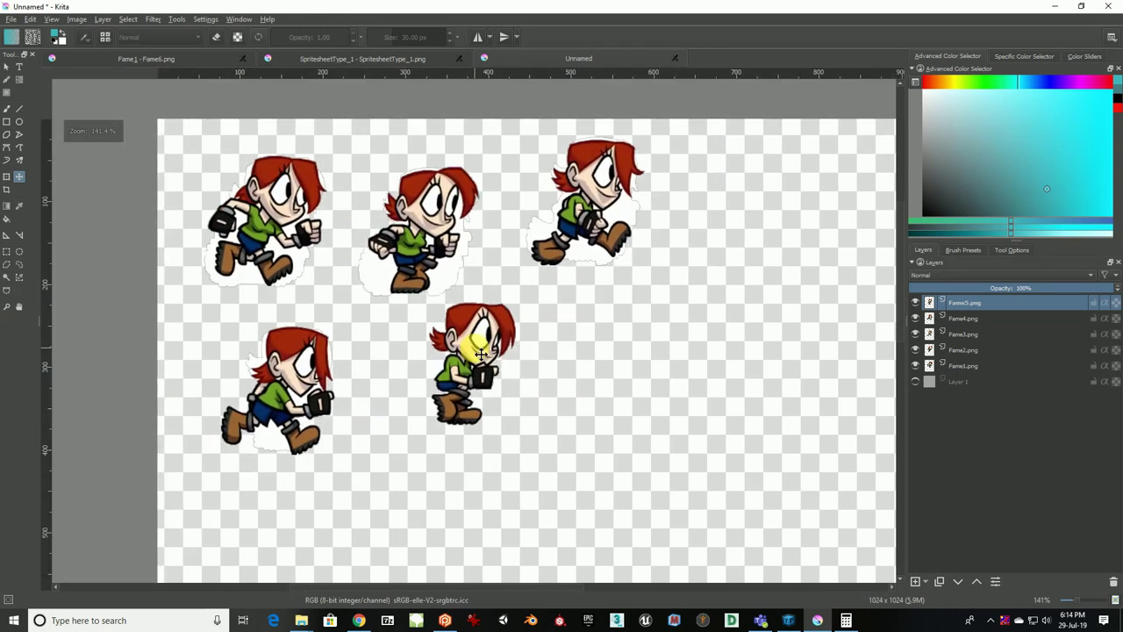
drag(484, 381, 522, 377)
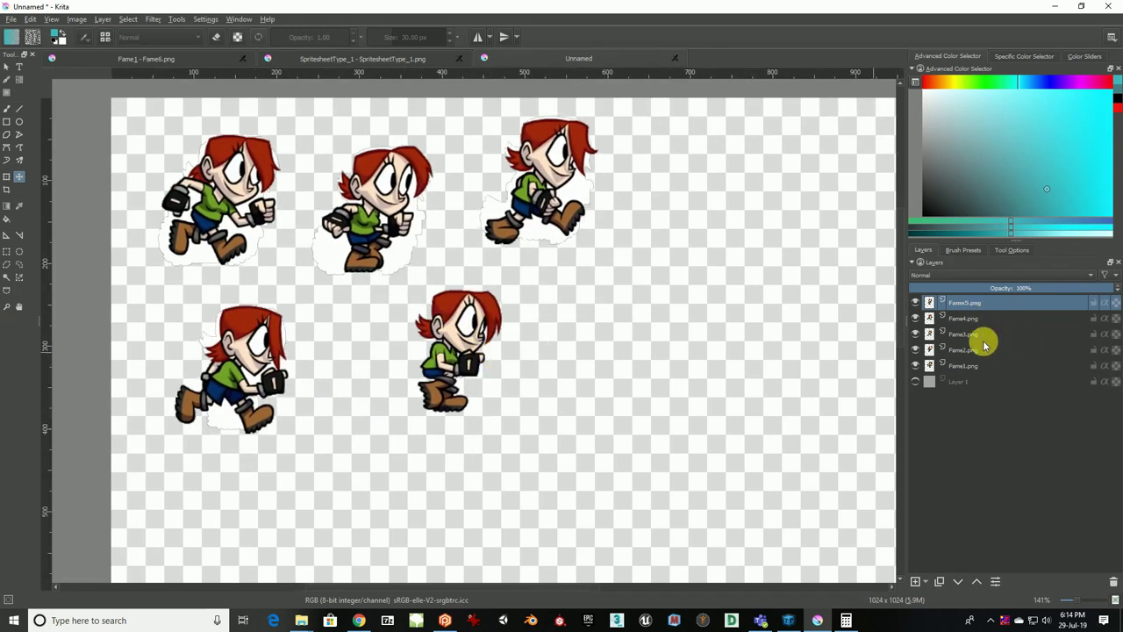
Merge the layers Fame1 to Fame5 into a single layer
shift+click(970, 366)
key(ctrl+e)
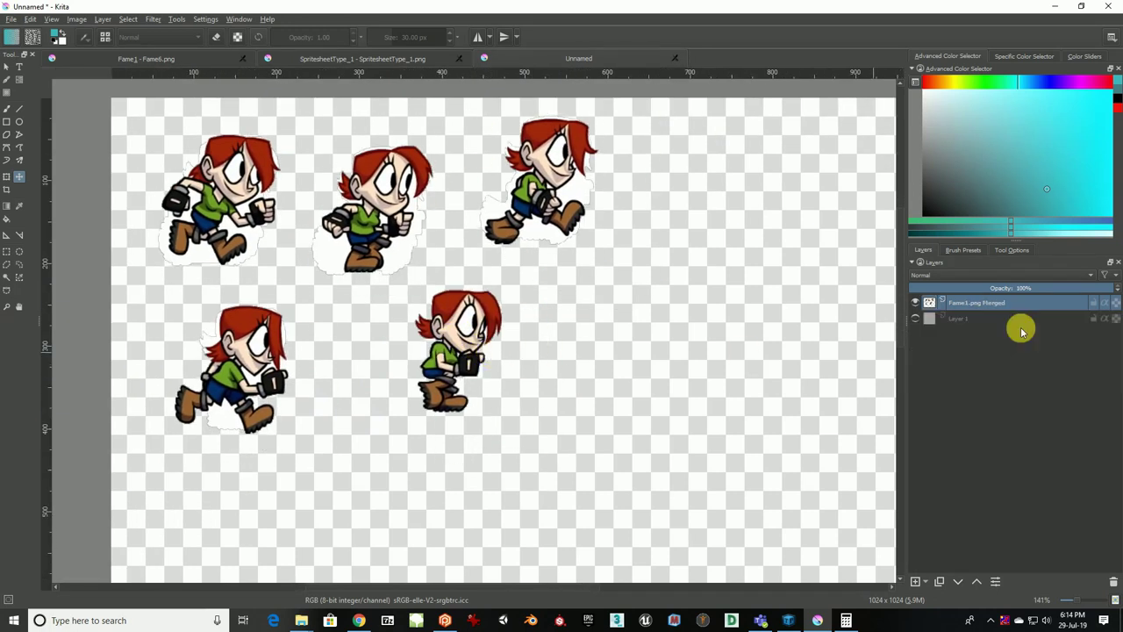
scroll(584, 271, up, 3)
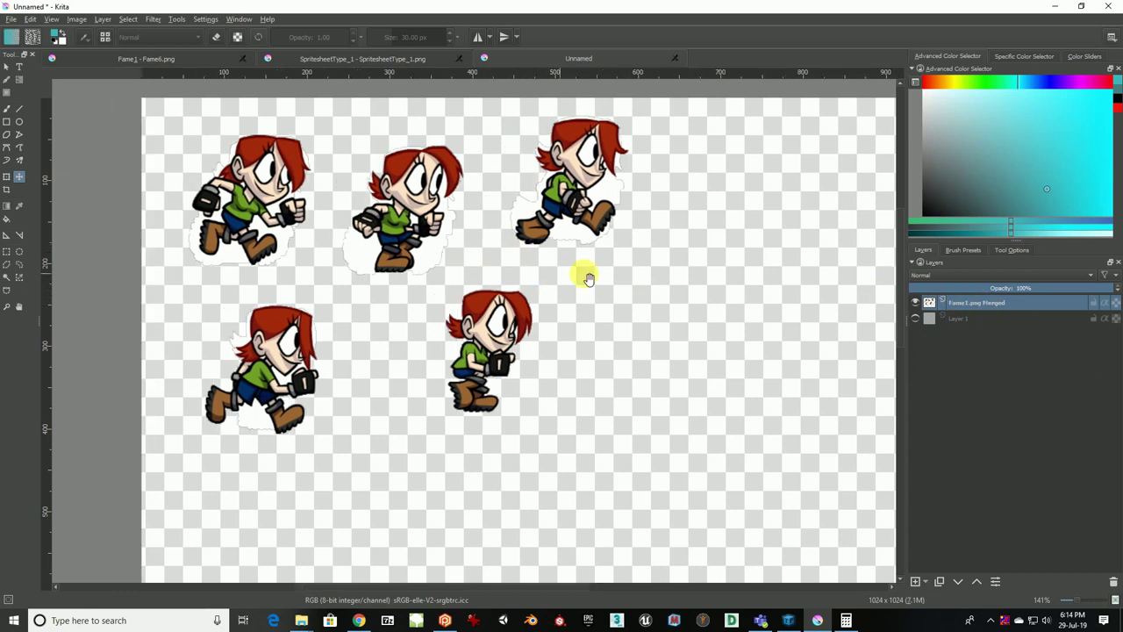
Delete the leftover white patches around the legs and between the arm and face of the first character
click(9, 277)
scroll(215, 230, up, 3)
click(251, 183)
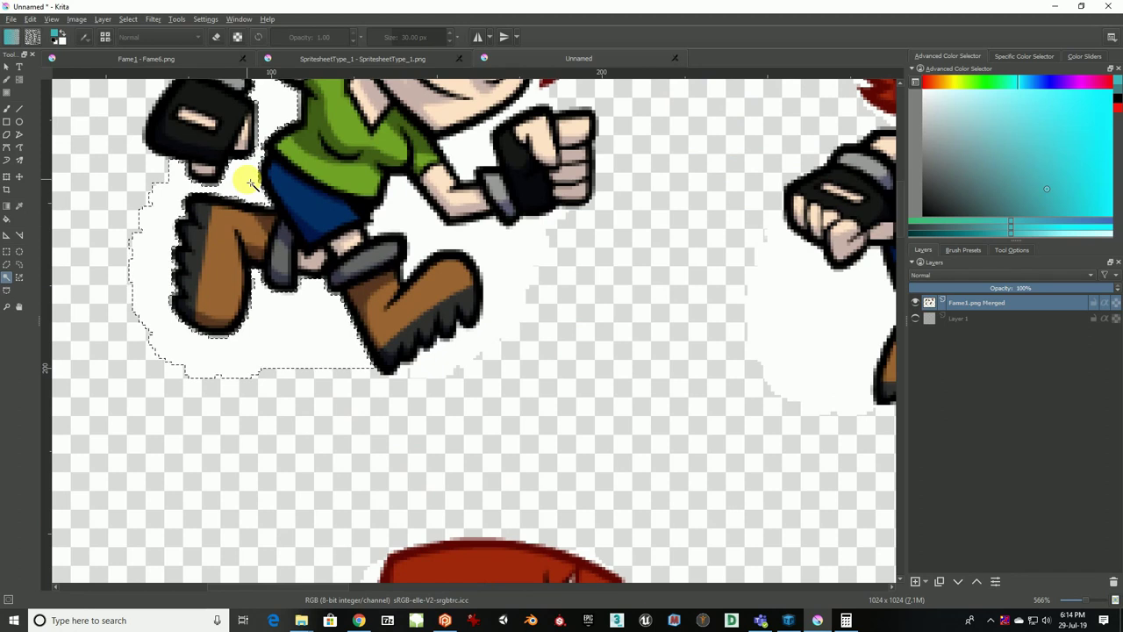
key(Delete)
click(431, 243)
key(Delete)
click(468, 149)
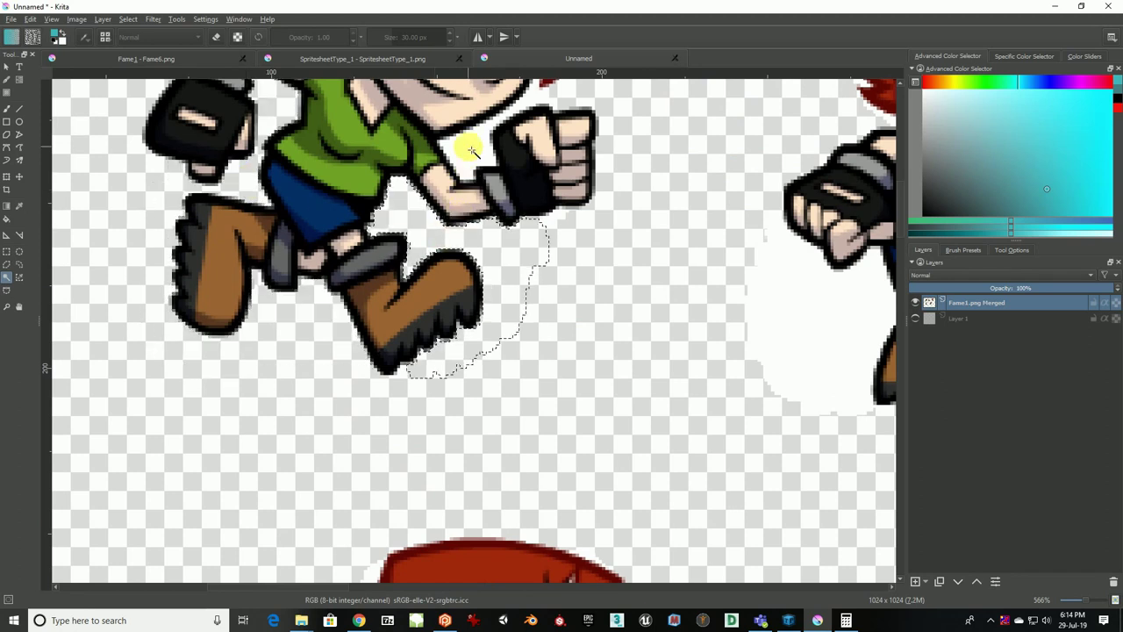
key(Delete)
Delete the leftover white patches around the second character, including the one enclosed by its arm
scroll(500, 210, down, 2)
scroll(474, 263, down, 3)
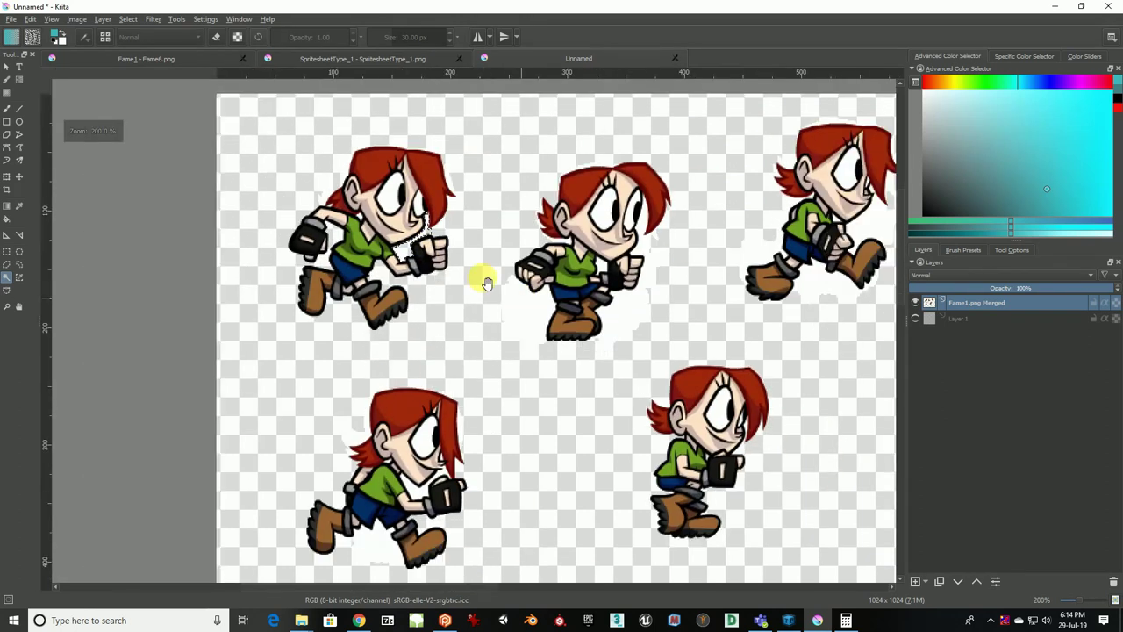
scroll(483, 281, up, 1)
click(462, 257)
click(558, 278)
key(Delete)
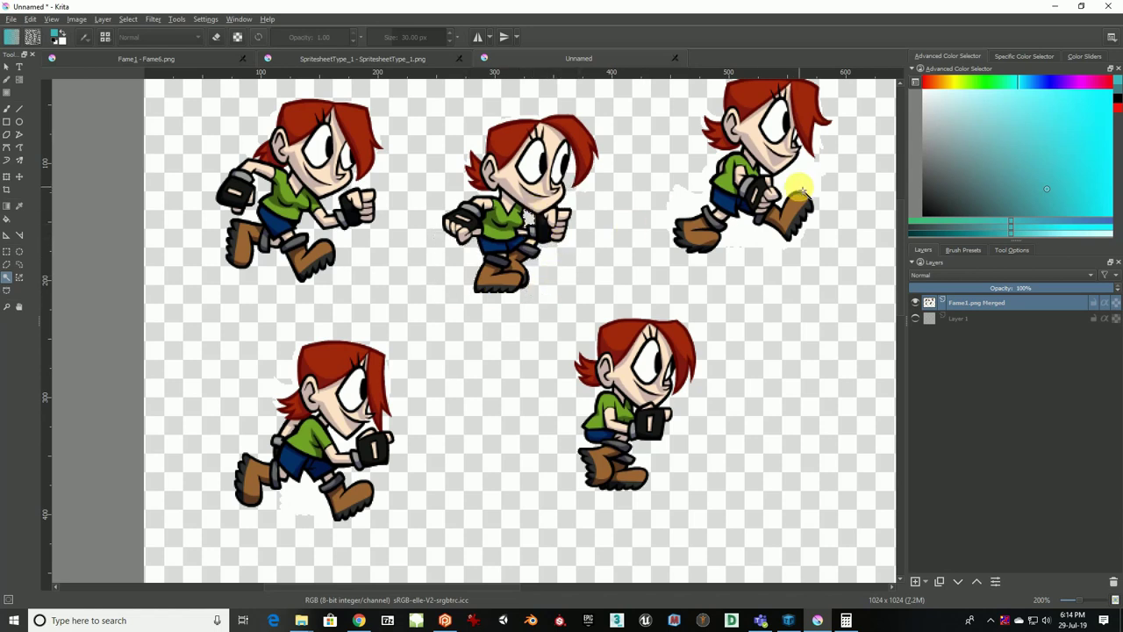
Delete the white patches beneath the third and fourth characters and clear the selection
click(746, 237)
drag(662, 362, 593, 233)
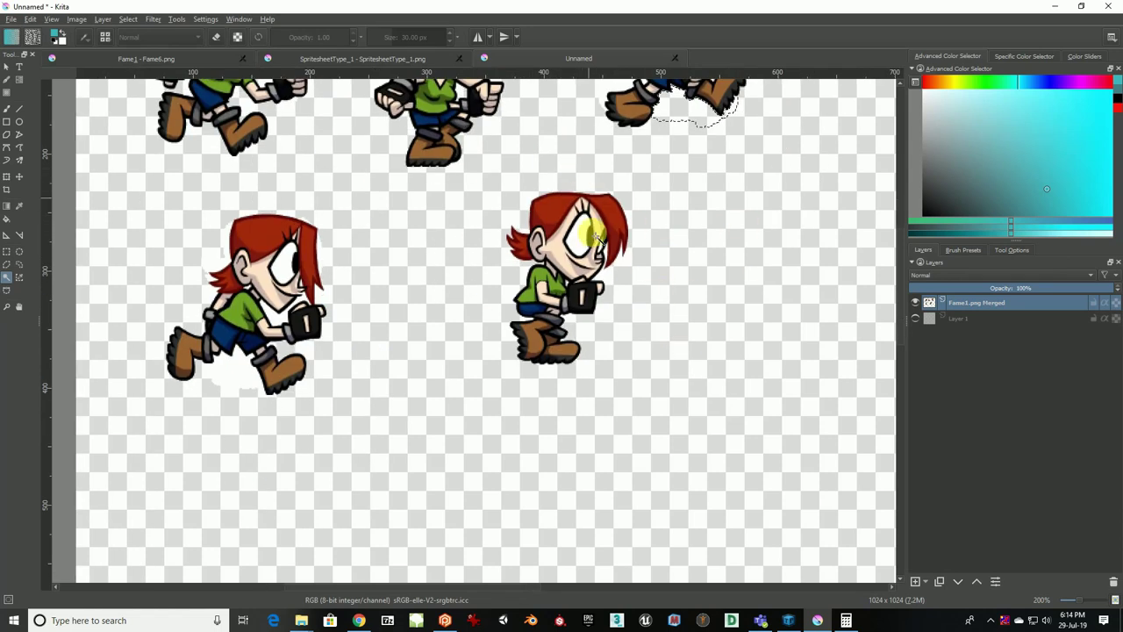
scroll(594, 234, up, 2)
drag(88, 248, 416, 215)
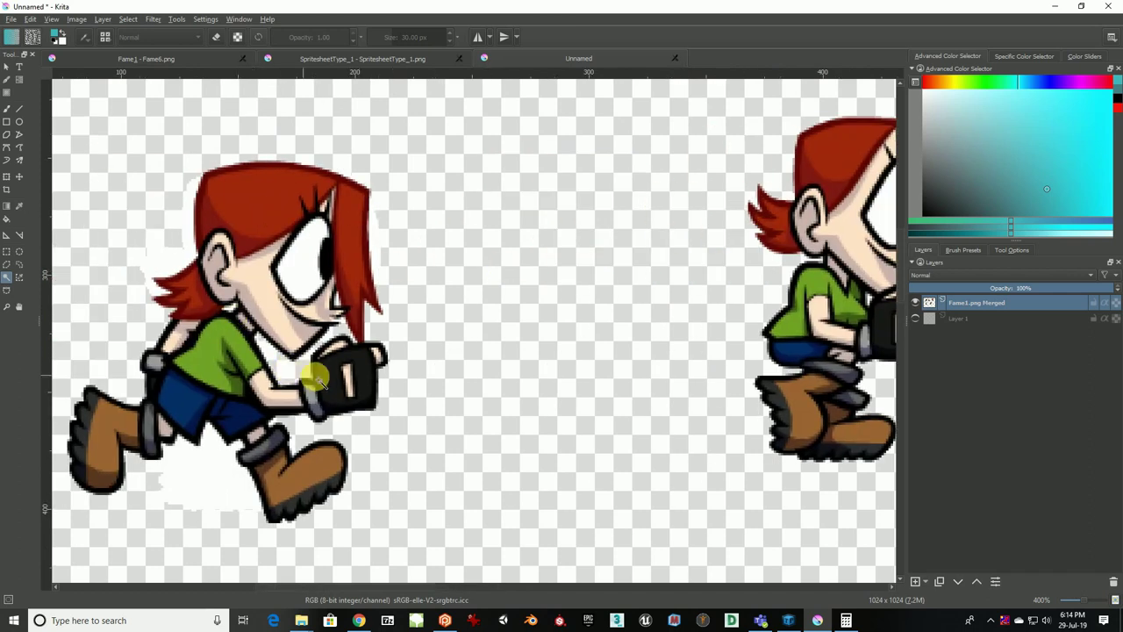
click(200, 456)
scroll(359, 358, down, 4)
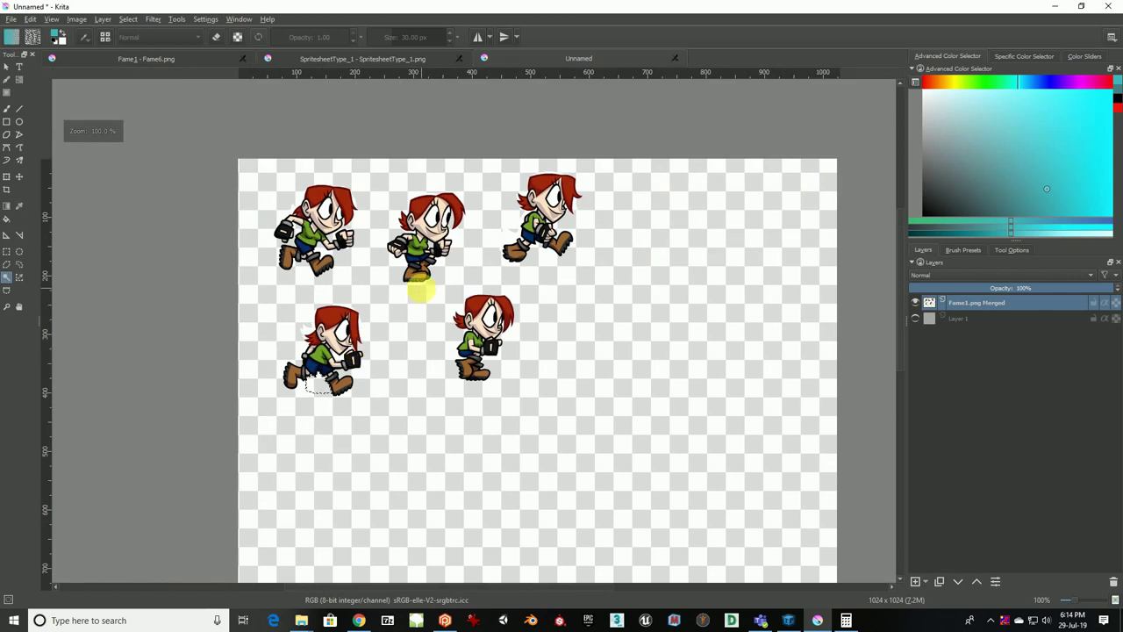
drag(421, 289, 390, 197)
click(10, 252)
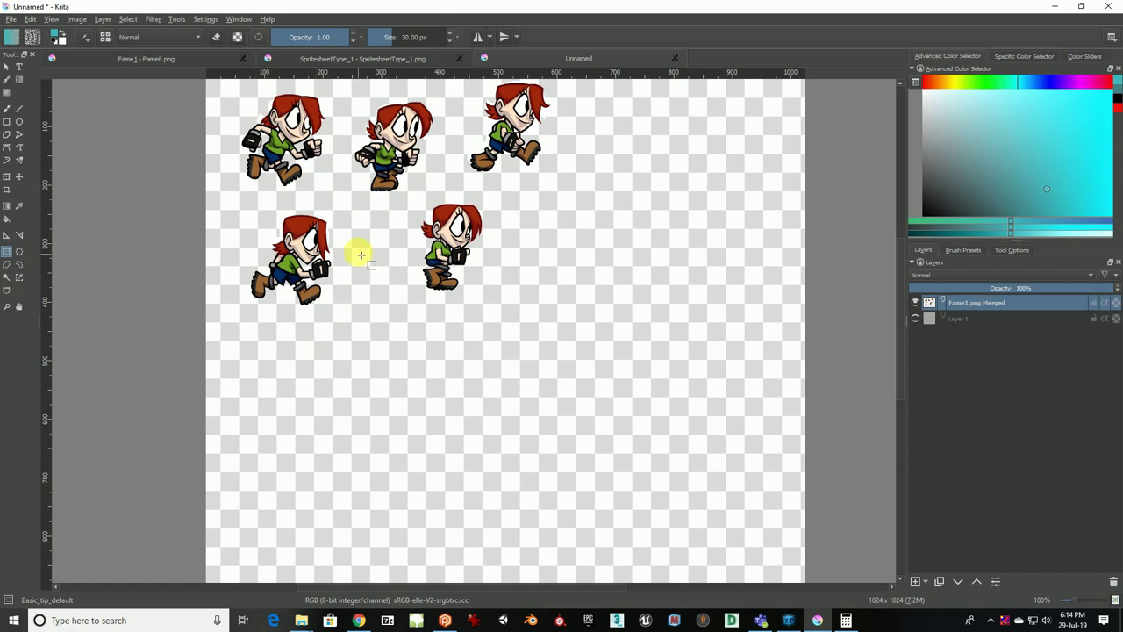
scroll(377, 267, up, 3)
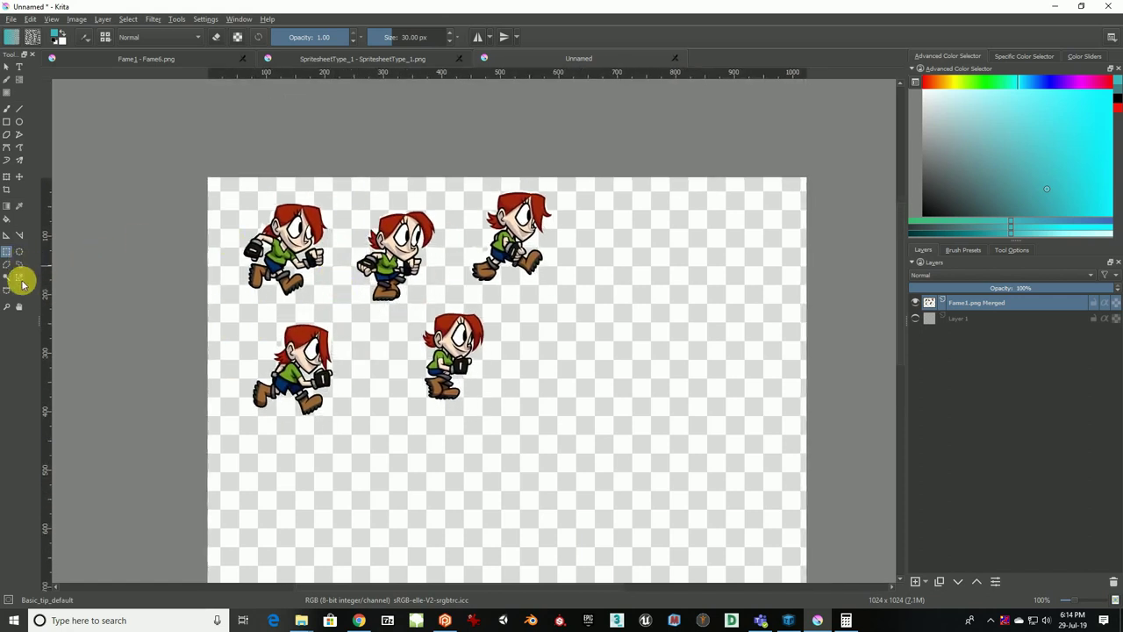
click(7, 191)
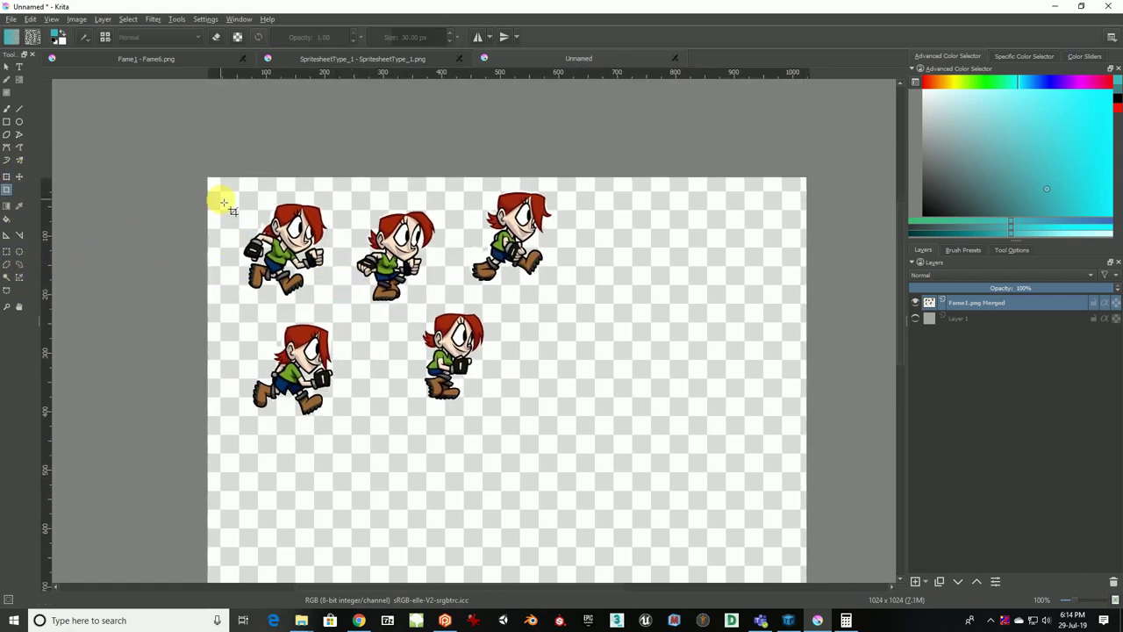
drag(202, 180, 562, 421)
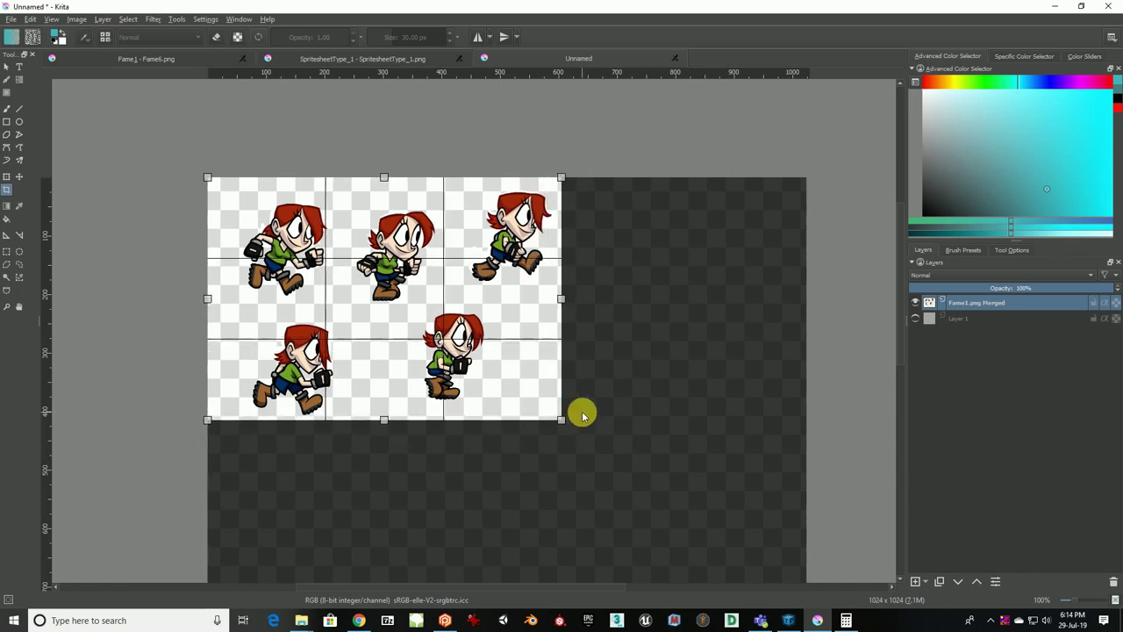
key(Return)
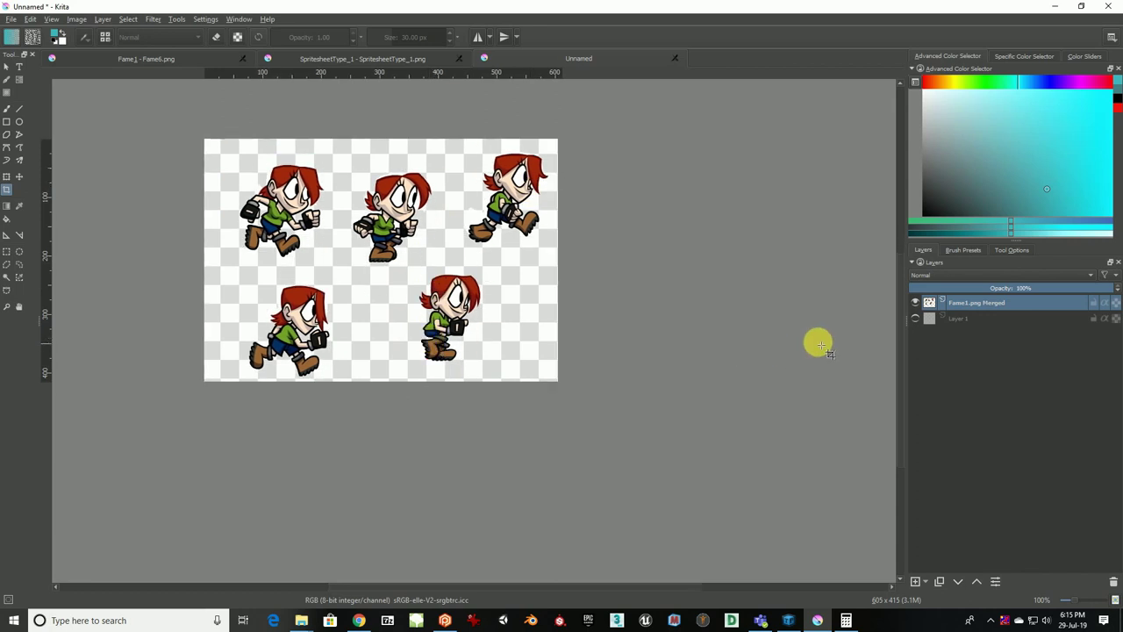
drag(459, 261, 454, 311)
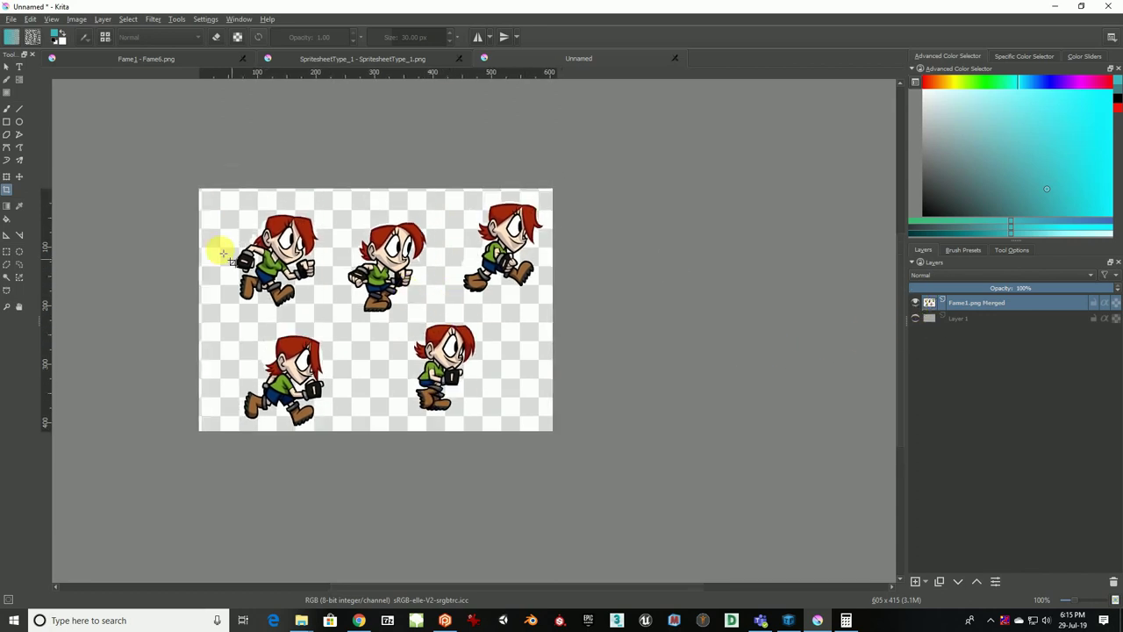
drag(404, 363, 399, 294)
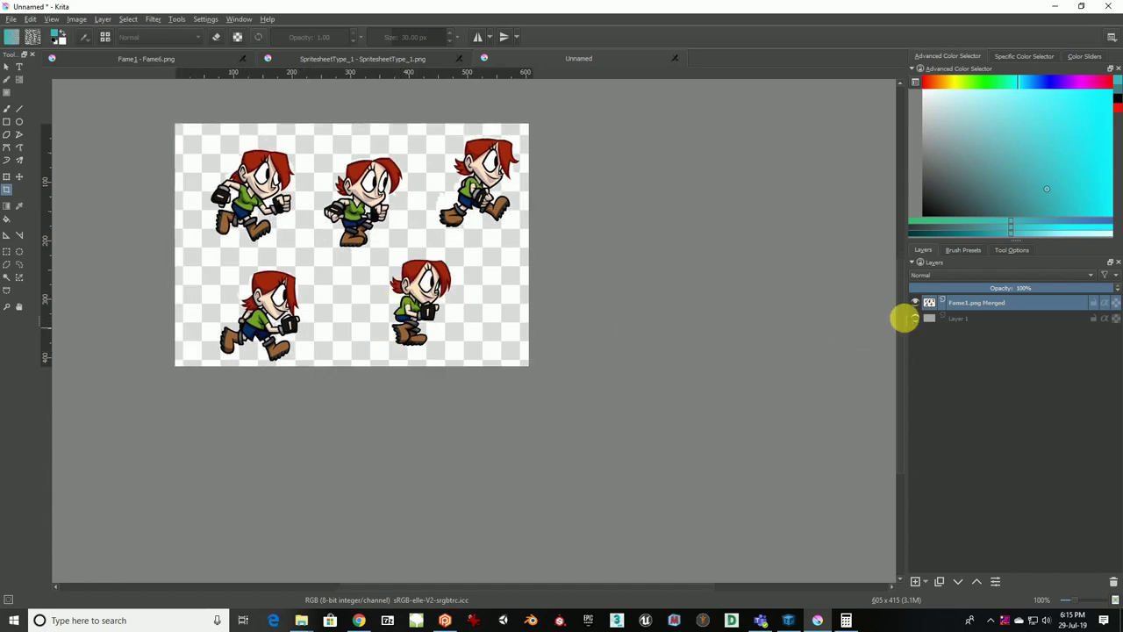
key(ctrl+z)
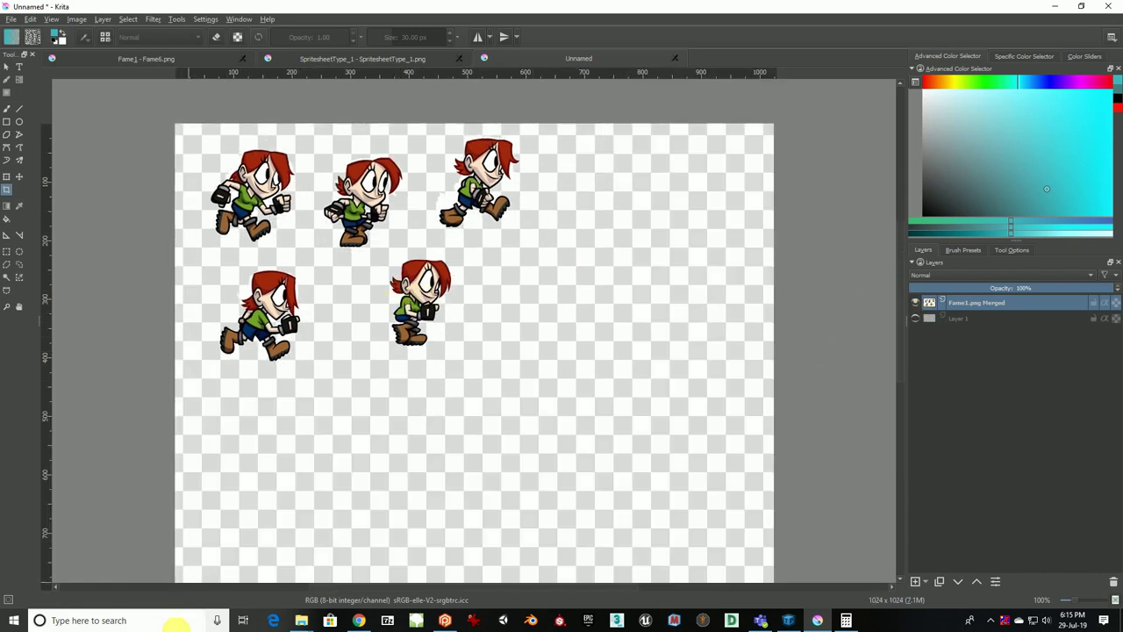
Insert Fame6.png from the SpriteSheetTest folder as a new layer, declining the autosaved version
mouse_move(298, 620)
click(342, 575)
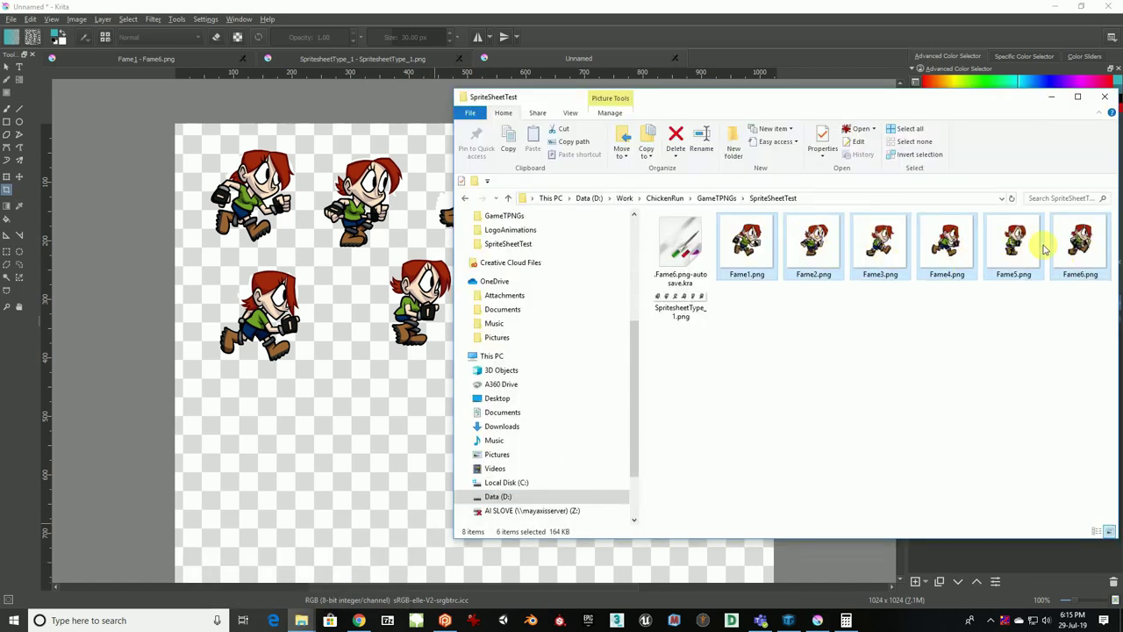
drag(943, 99, 369, 301)
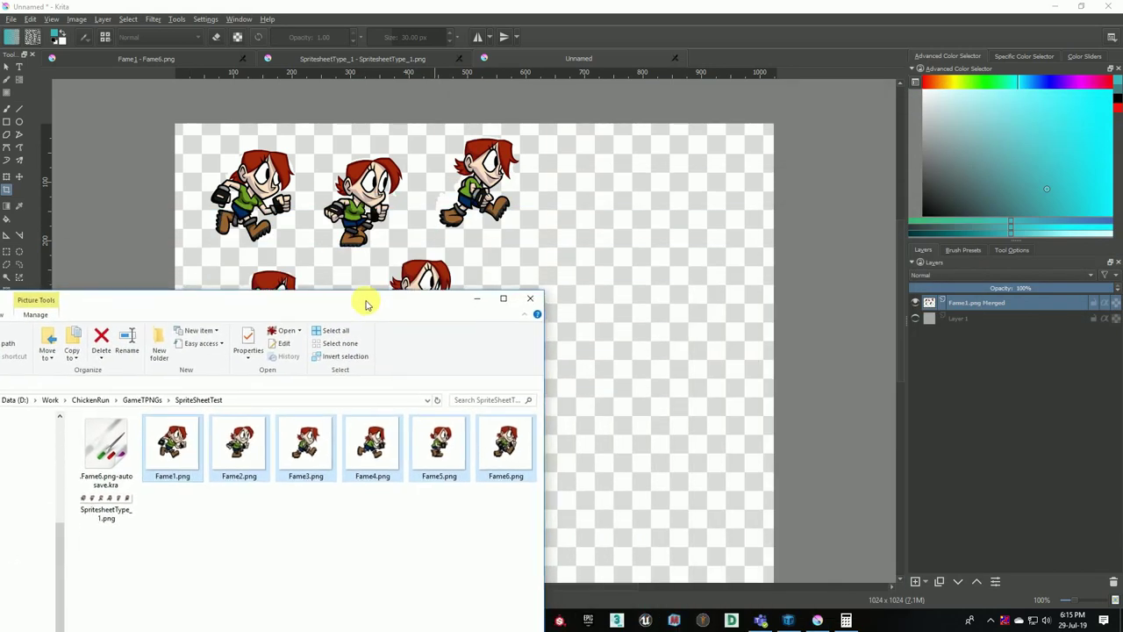
click(501, 450)
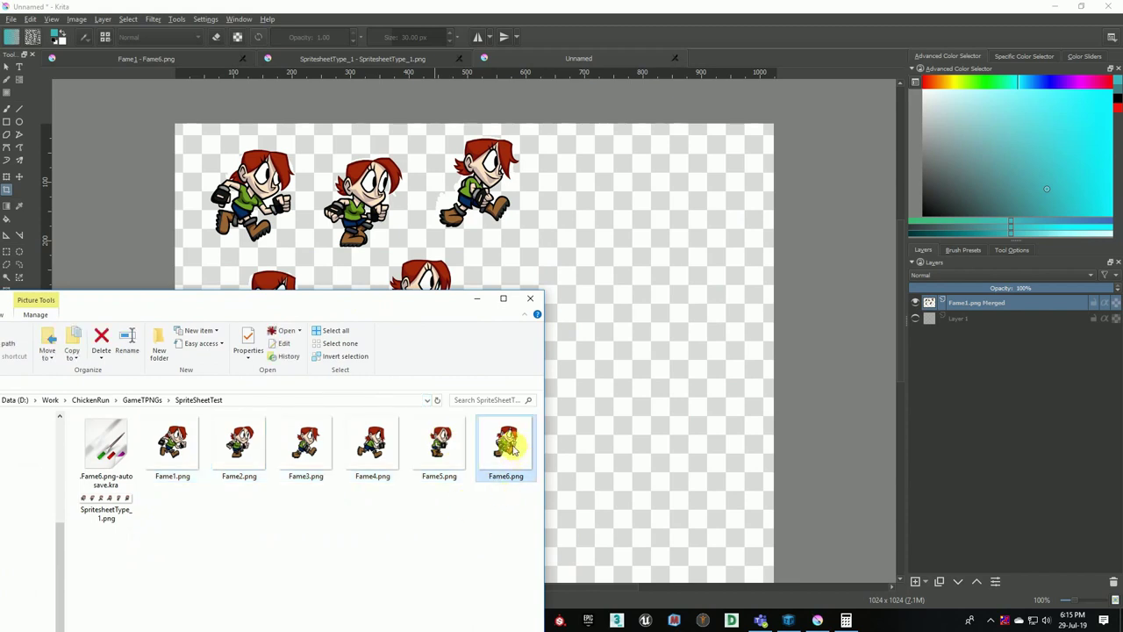
drag(516, 449, 632, 344)
click(692, 351)
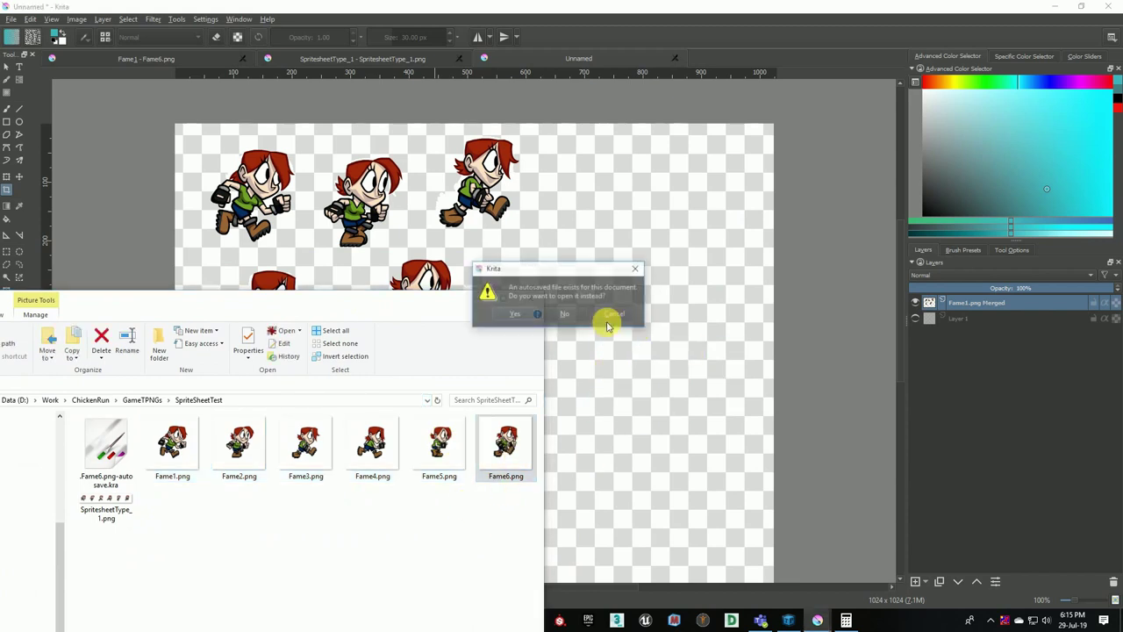
click(564, 314)
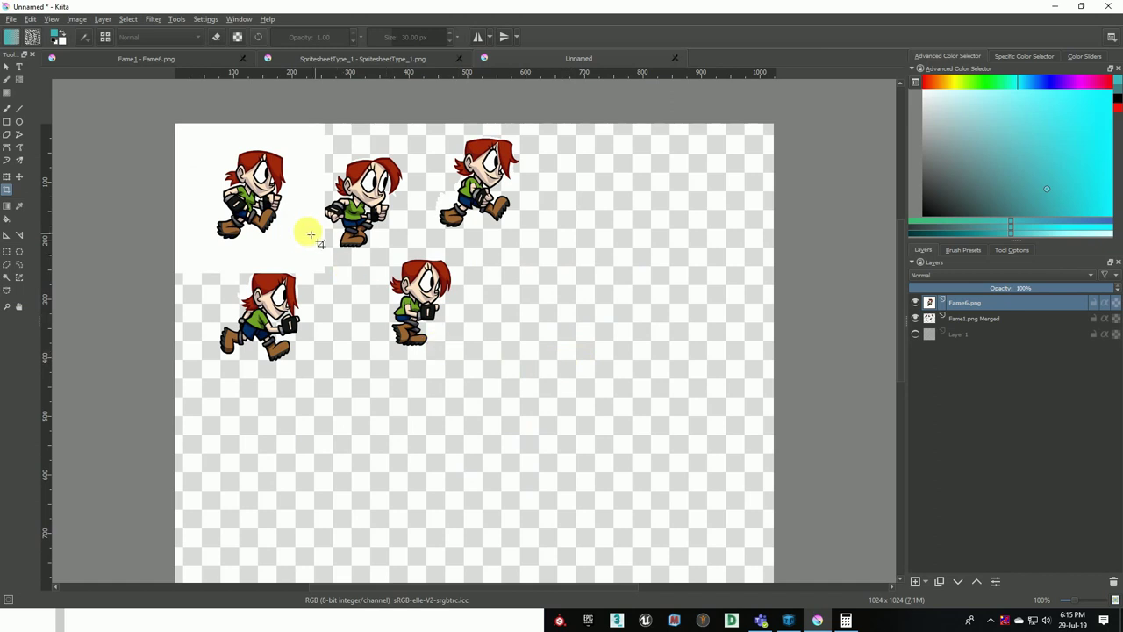
Move the Fame6 character to the right of the second row, delete its white background and clear the selection
key(t)
drag(275, 243, 577, 341)
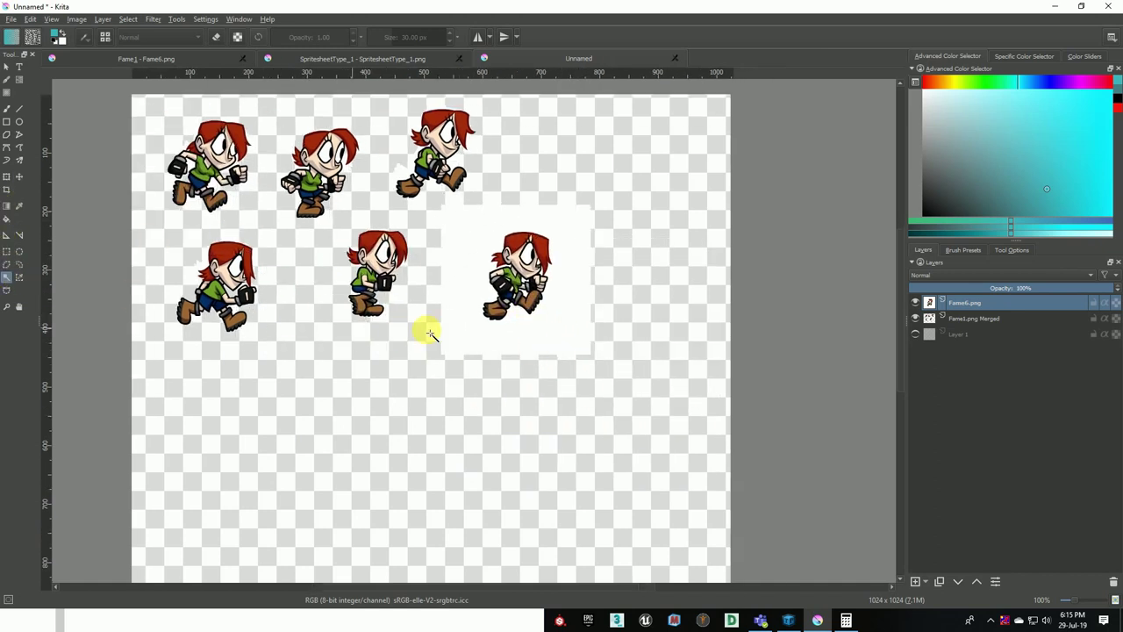
key(Delete)
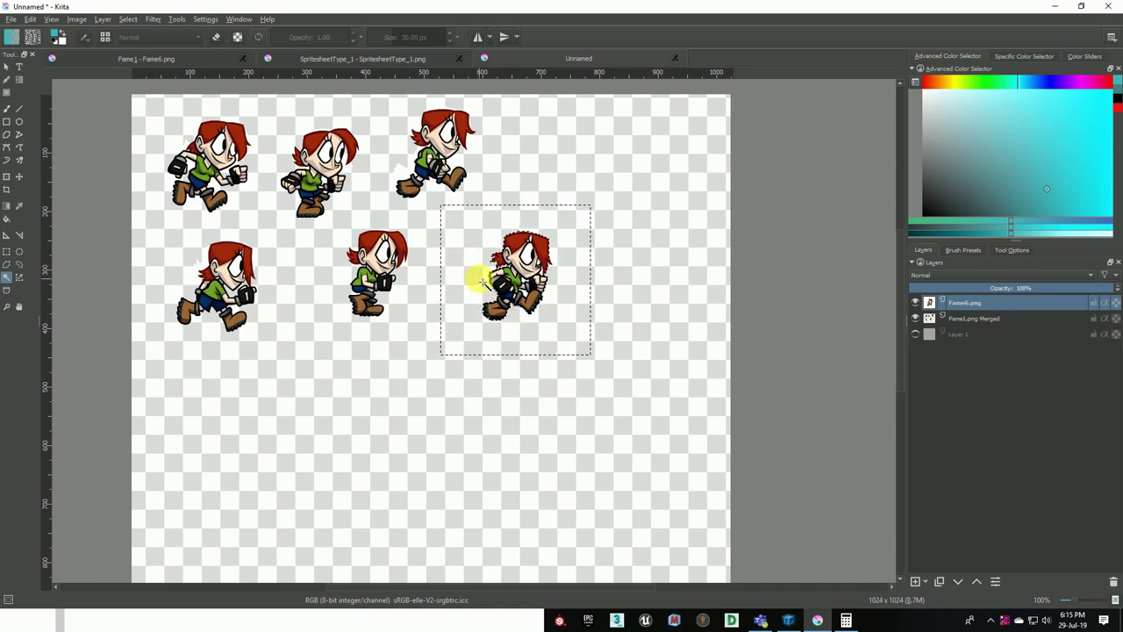
click(11, 254)
click(367, 421)
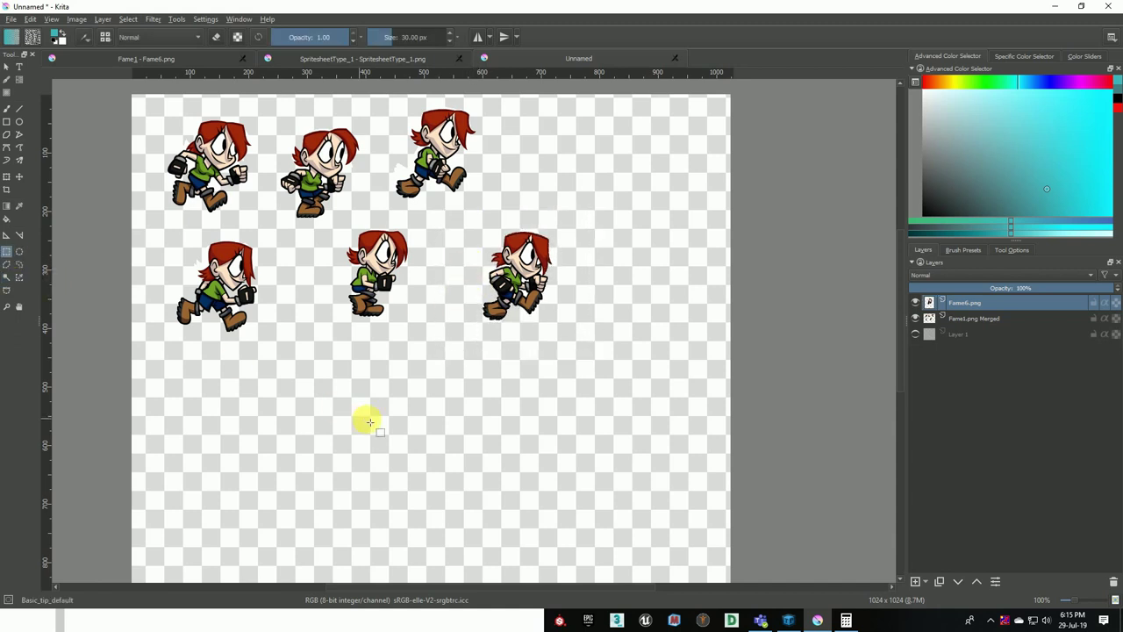
Shift the Fame6 character slightly up, beside the fifth character
drag(531, 373, 567, 413)
key(t)
drag(562, 319, 554, 286)
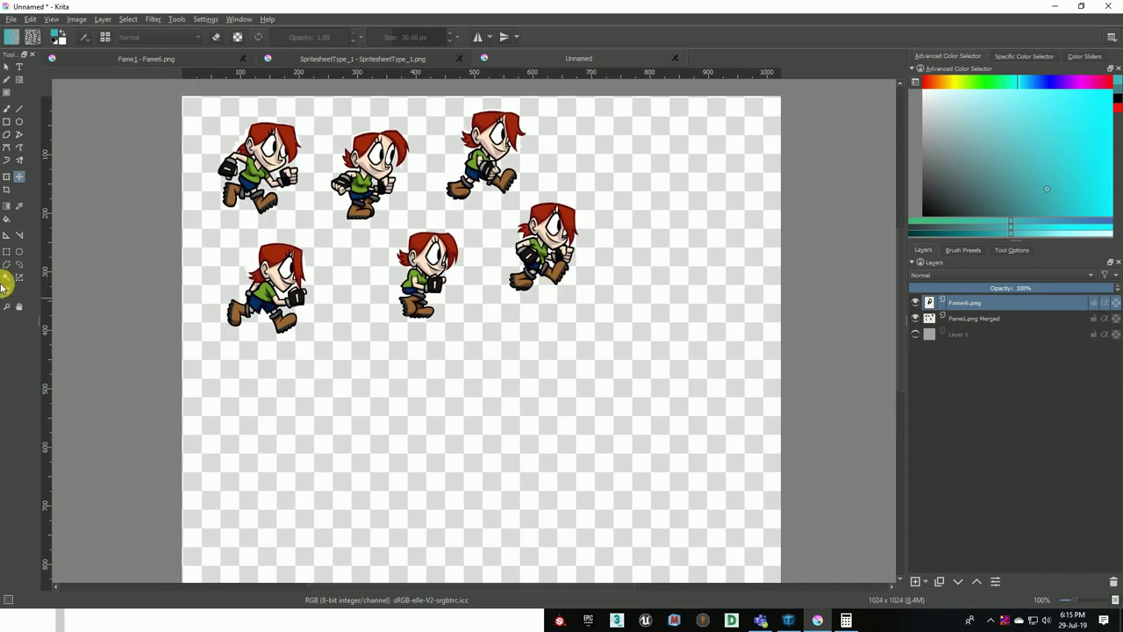
Crop the canvas to about 698 × 420 px, enclosing all six characters
drag(182, 96, 589, 342)
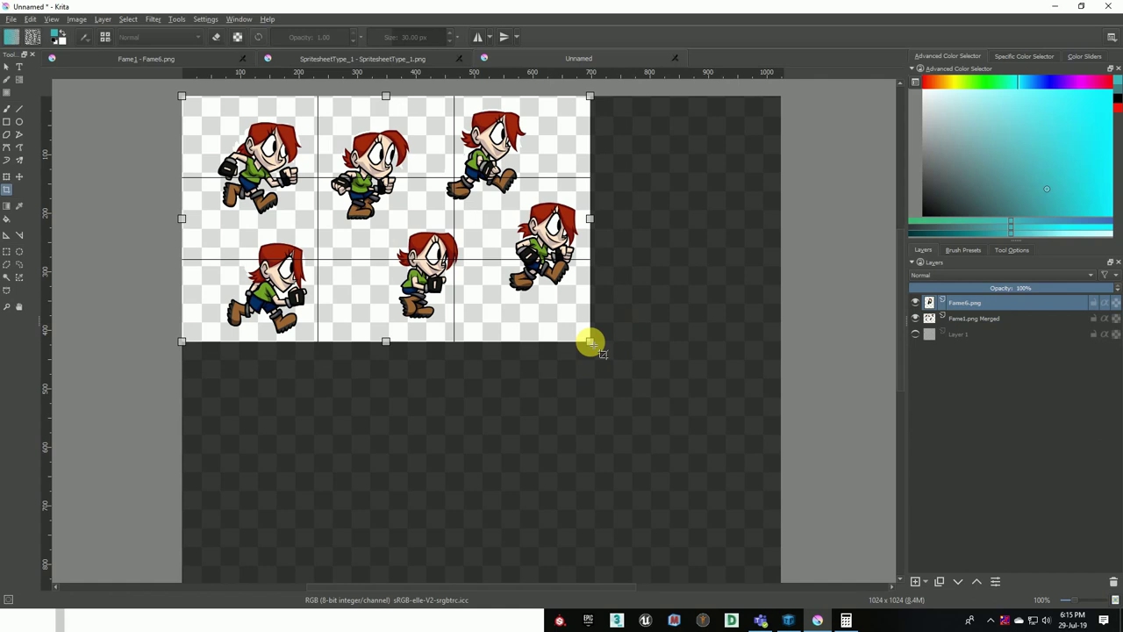
key(Return)
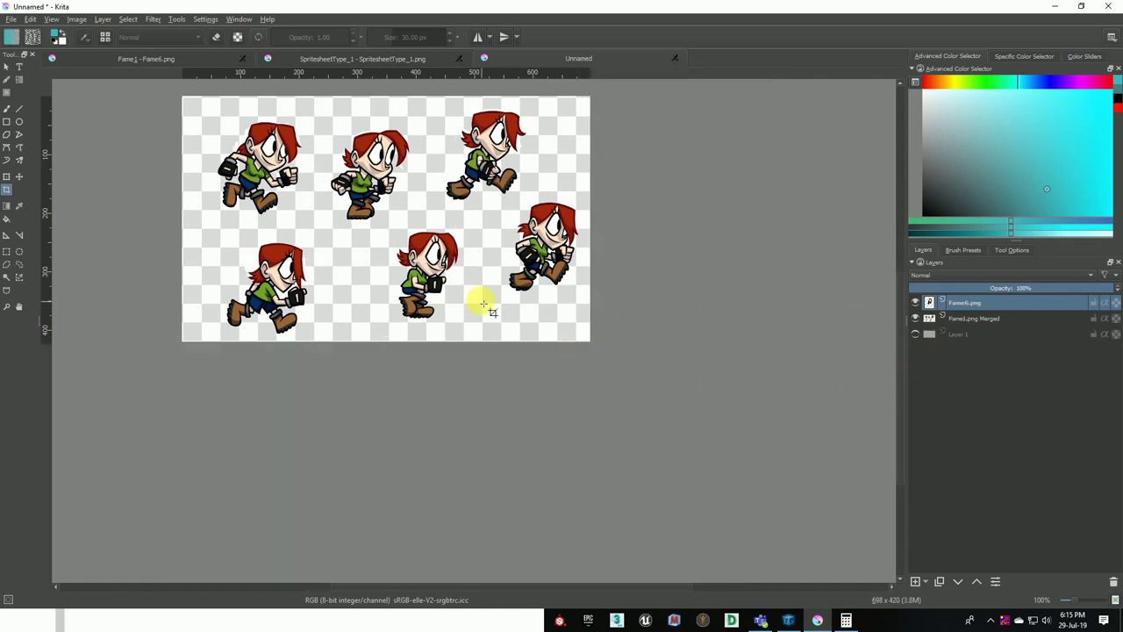
drag(483, 305, 491, 340)
Save the sheet in the SpriteSheetTest folder as the PNG image SpritesheetType_2.png with the default export options
key(ctrl+s)
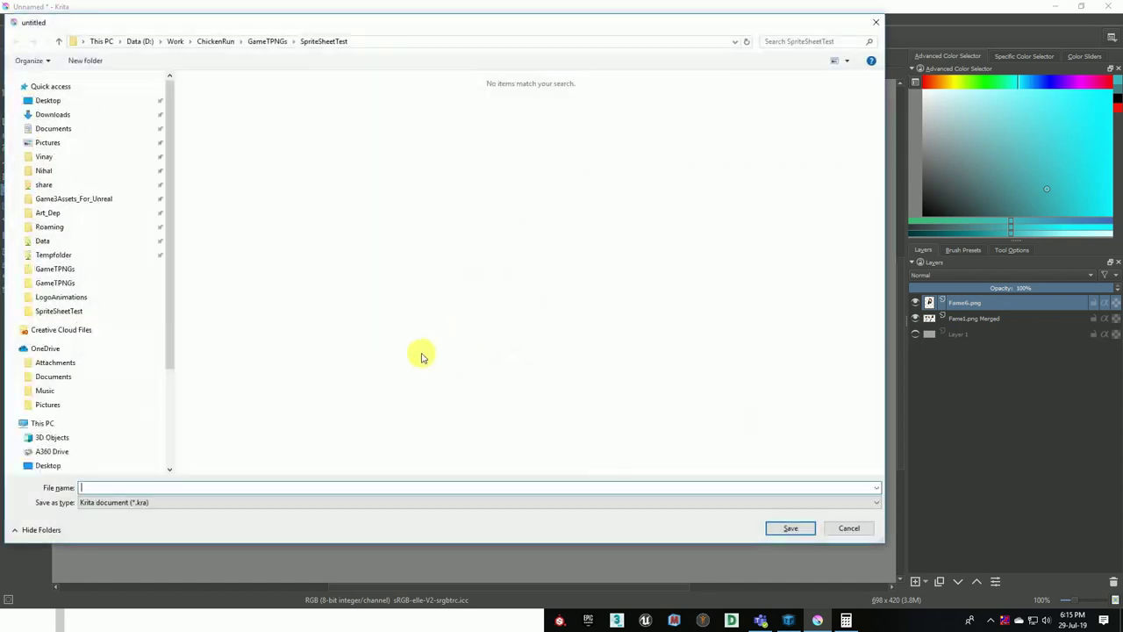
click(271, 501)
click(109, 393)
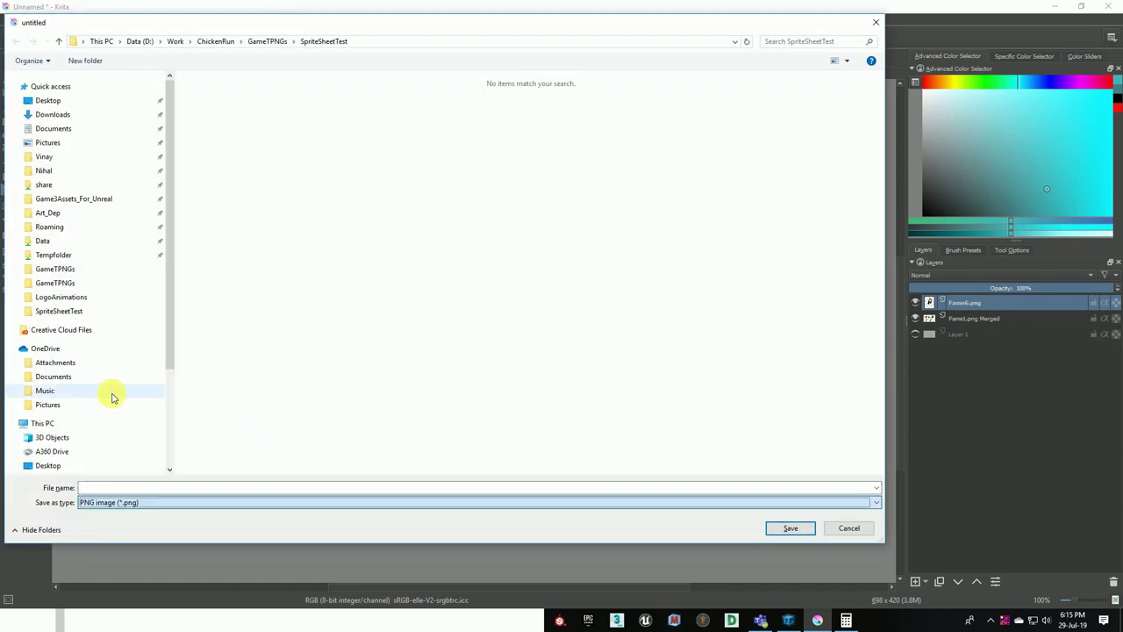
click(591, 153)
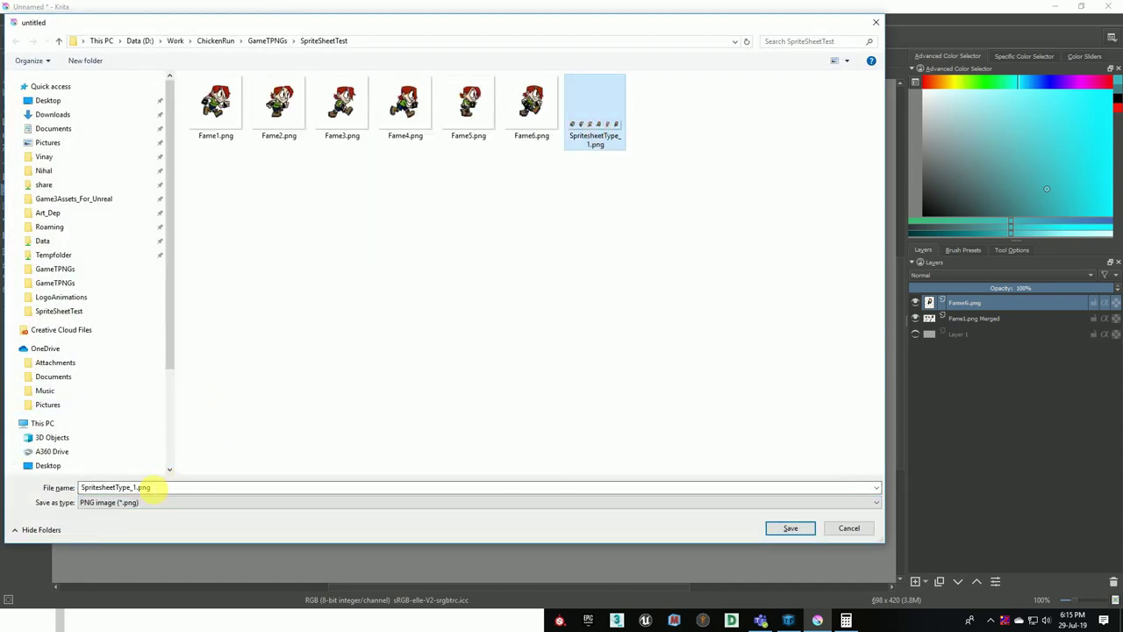
double_click(140, 490)
key(BackSpace)
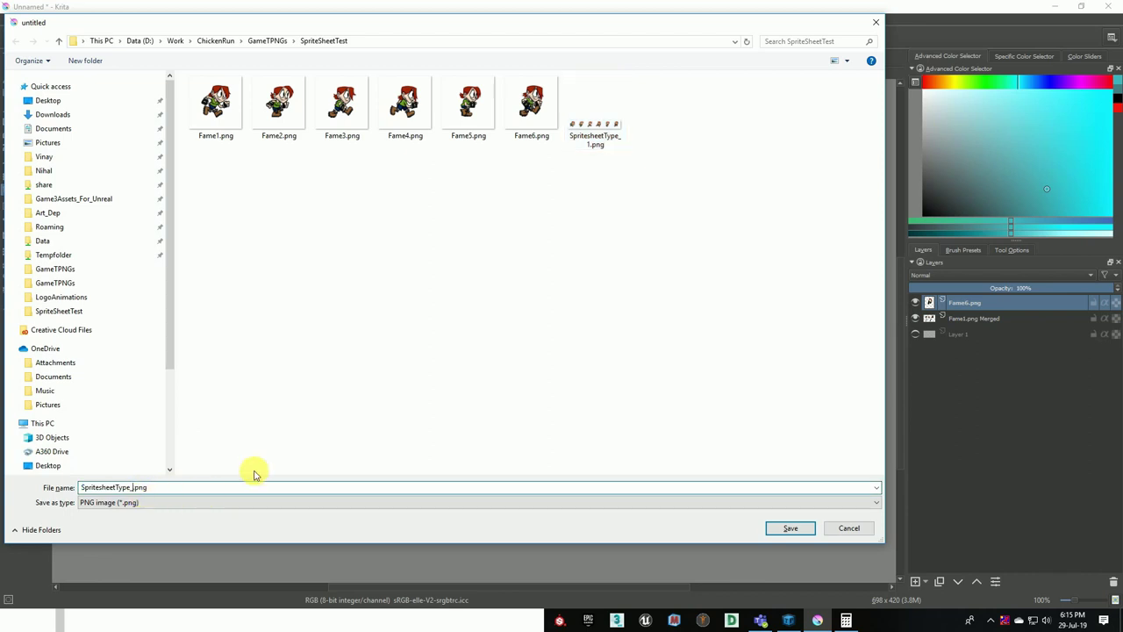
text(2)
key(Return)
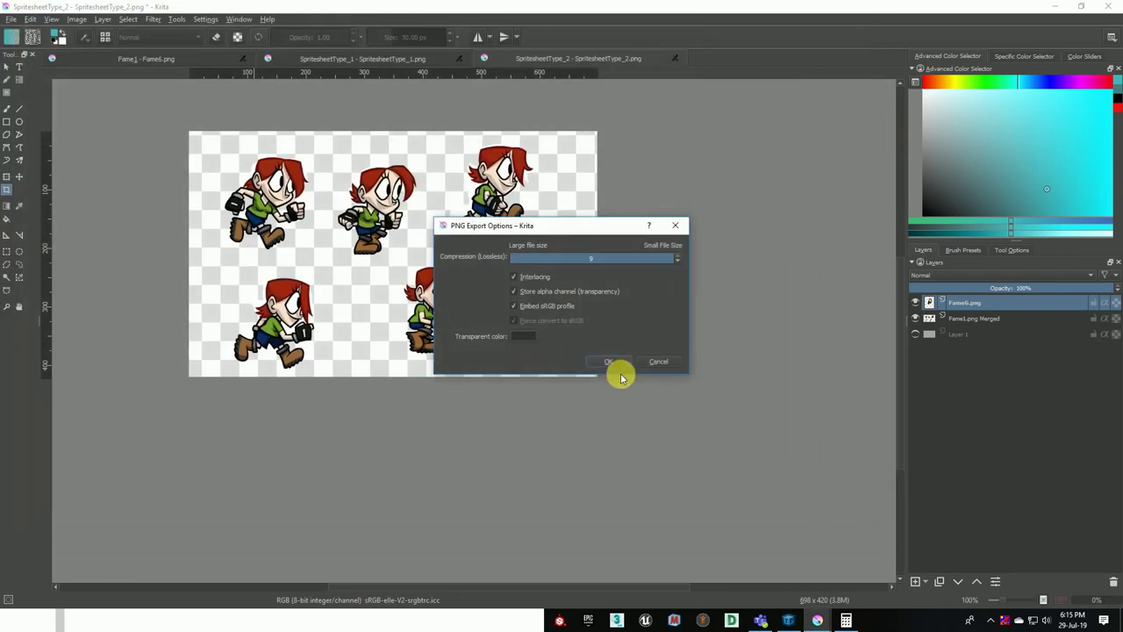
click(612, 363)
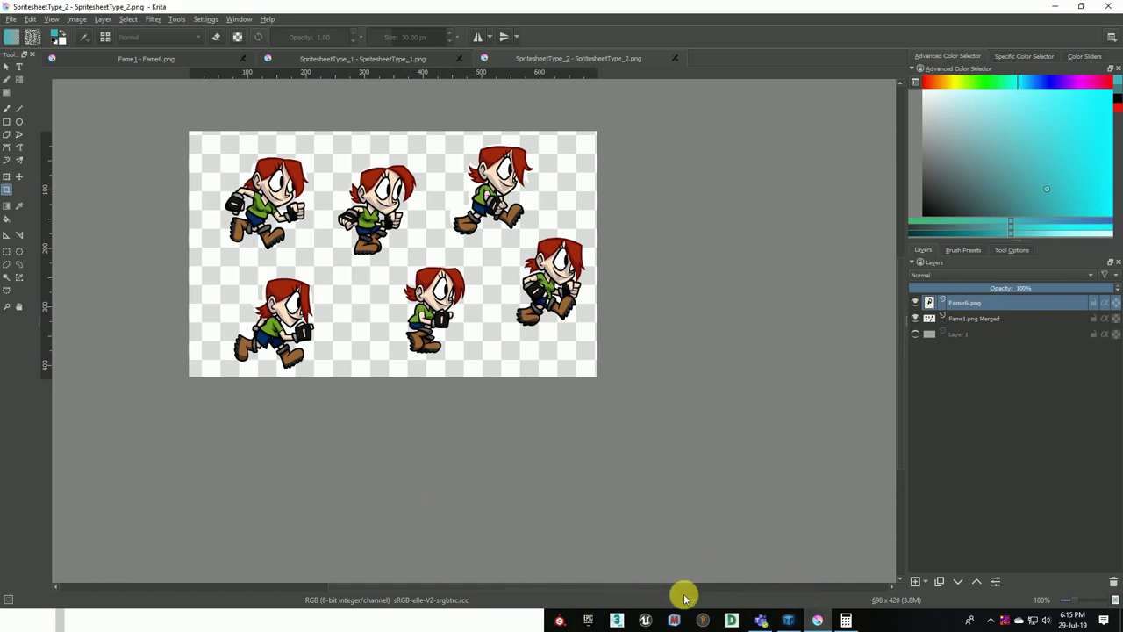
Inspect SpritesheetType_1.png and SpritesheetType_2.png in the image viewer, then return to Krita
drag(496, 469, 449, 427)
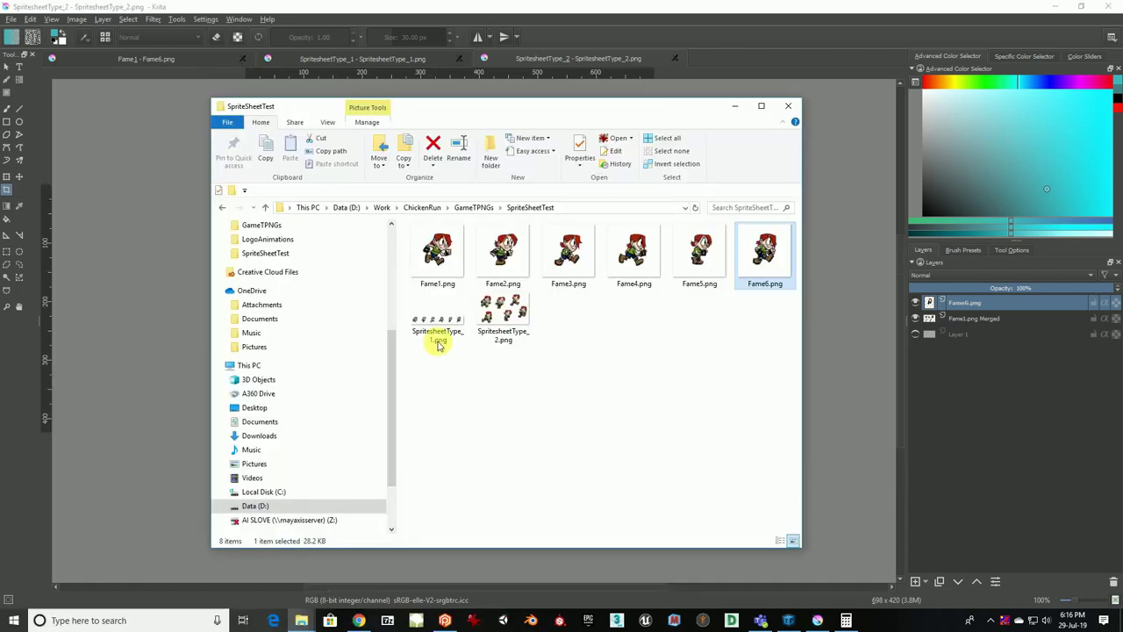
double_click(435, 336)
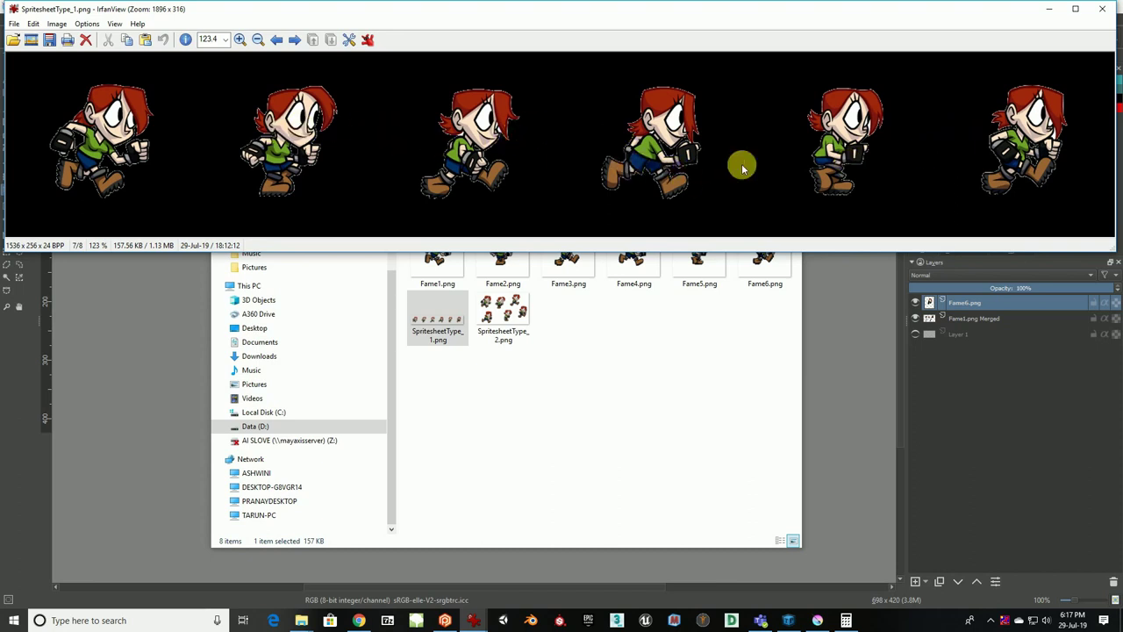
click(1105, 13)
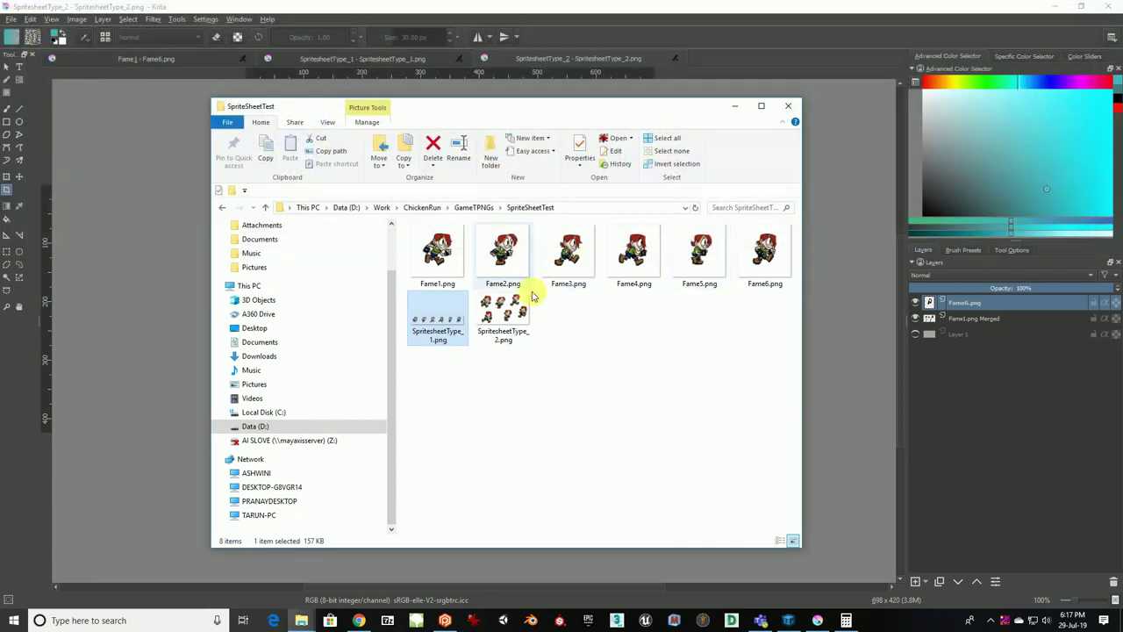
double_click(503, 312)
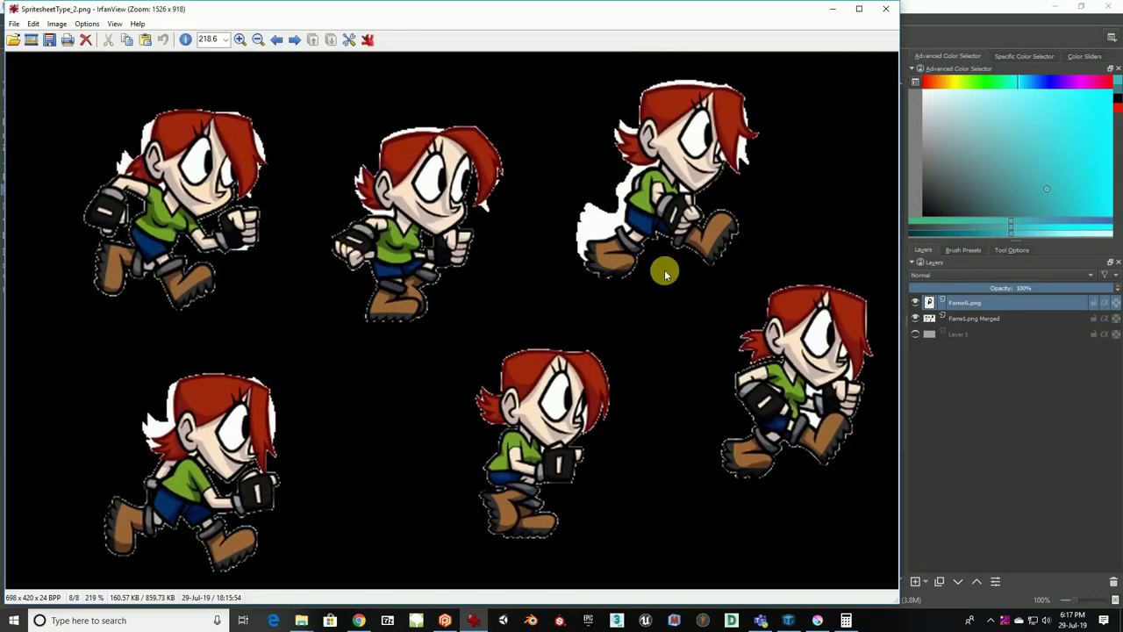
click(889, 9)
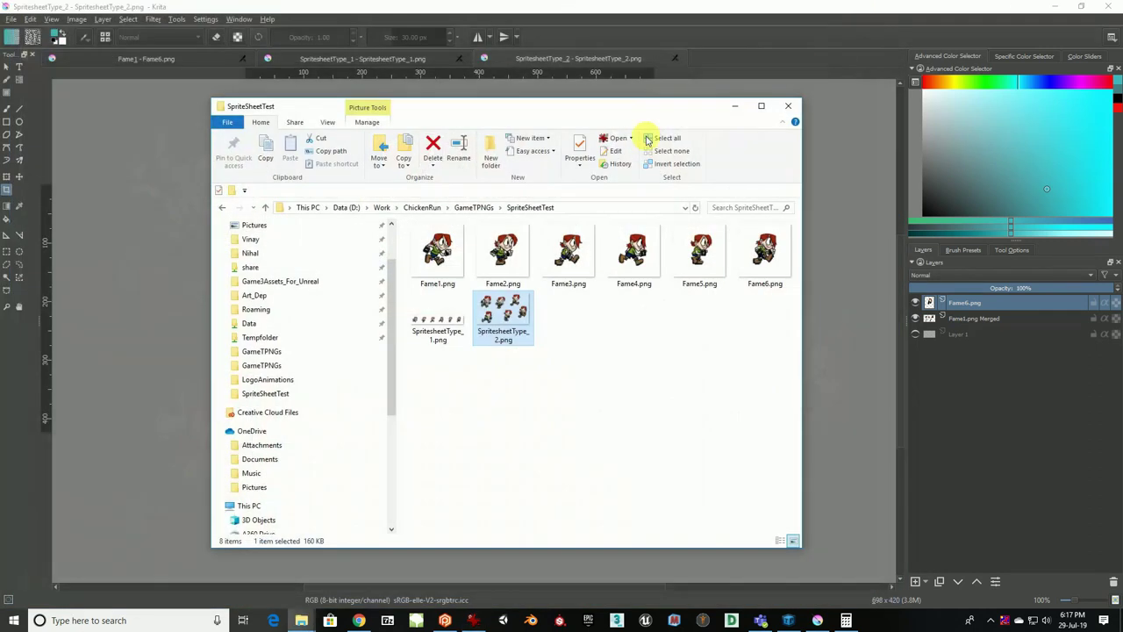
click(735, 106)
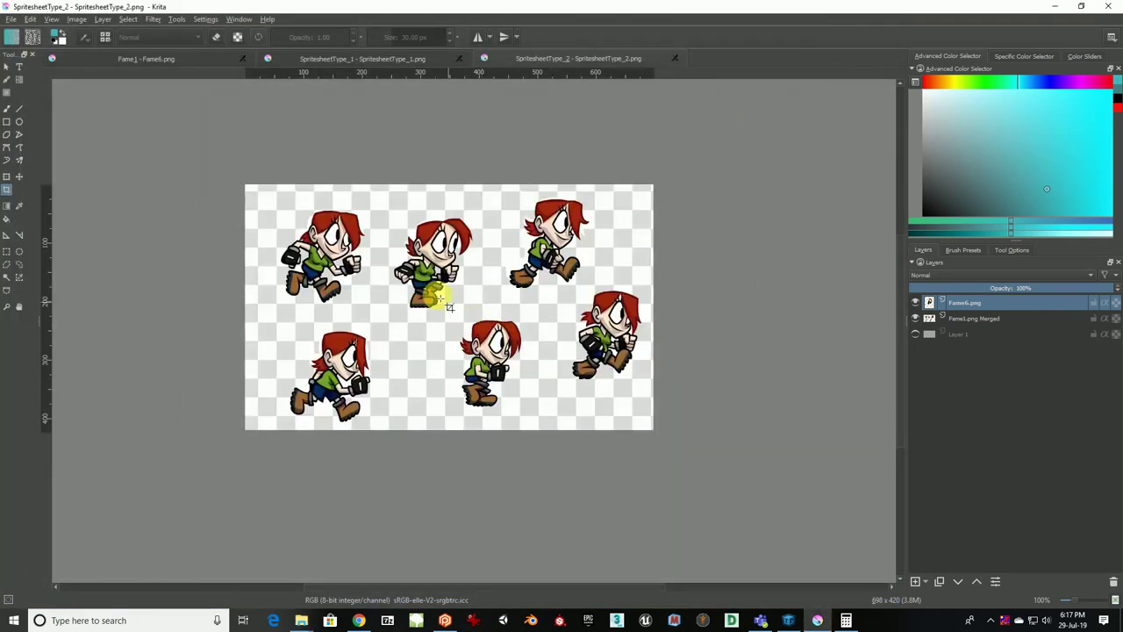
Show Layer 1 and fill it with teal as a contrasting background behind the characters
drag(1015, 166, 1068, 247)
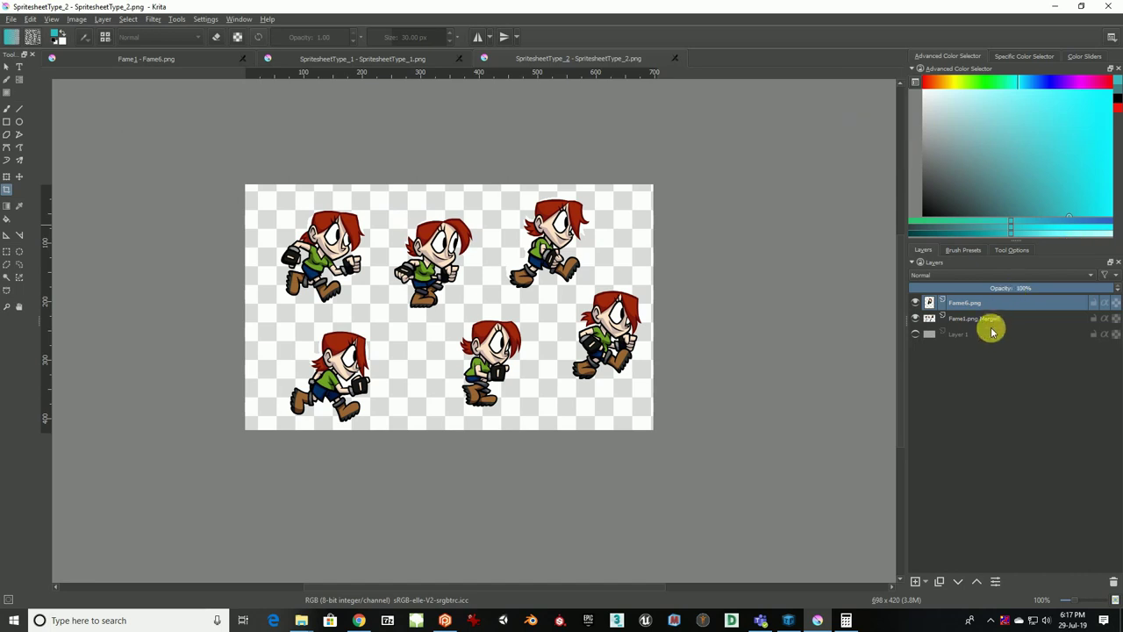
click(992, 333)
click(915, 333)
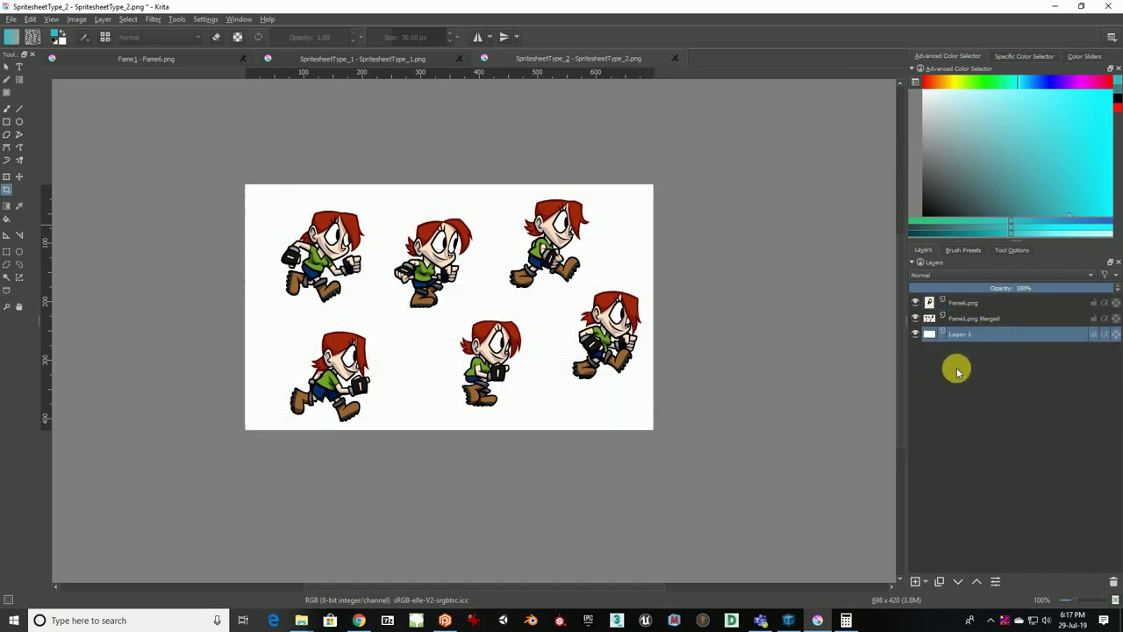
key(BackSpace)
scroll(395, 309, up, 2)
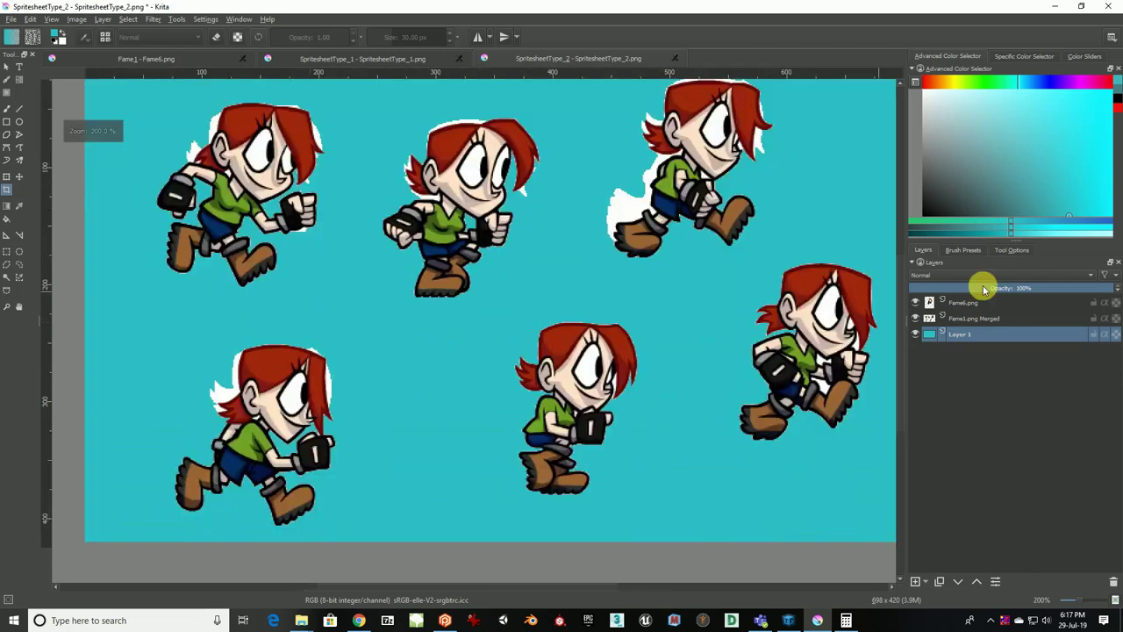
Merge the Fame6.png layer with the Fame1.png Merged layer
click(963, 318)
shift+click(963, 302)
key(ctrl+e)
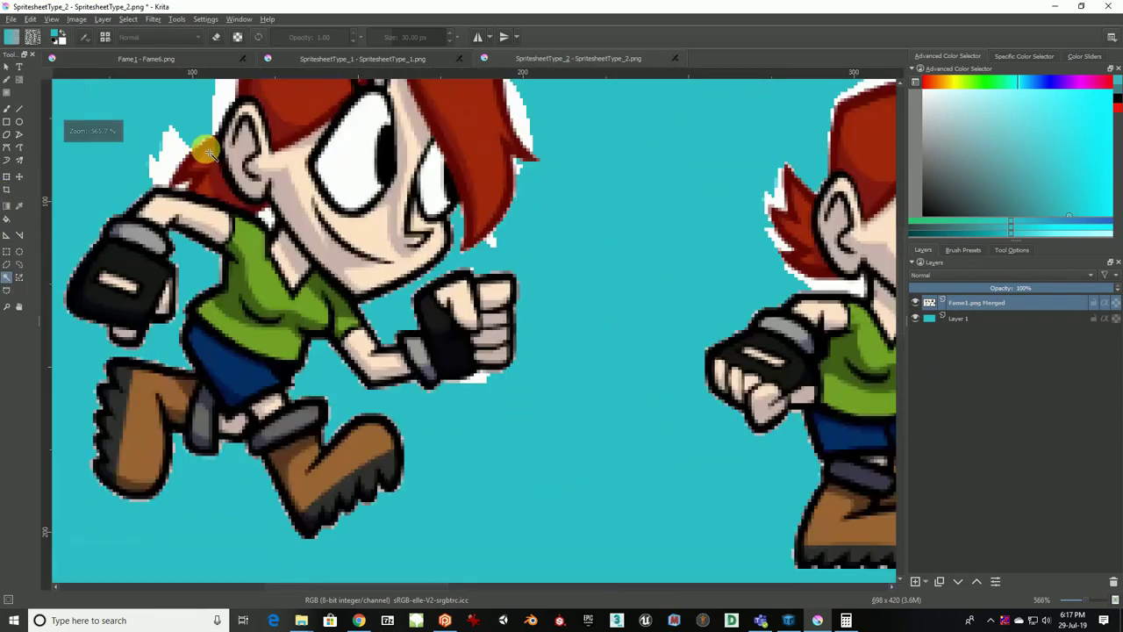
Delete the leftover white patches behind the ponytail, around the head and beside the fringe of the first upper-row character
scroll(196, 145, up, 3)
key(Delete)
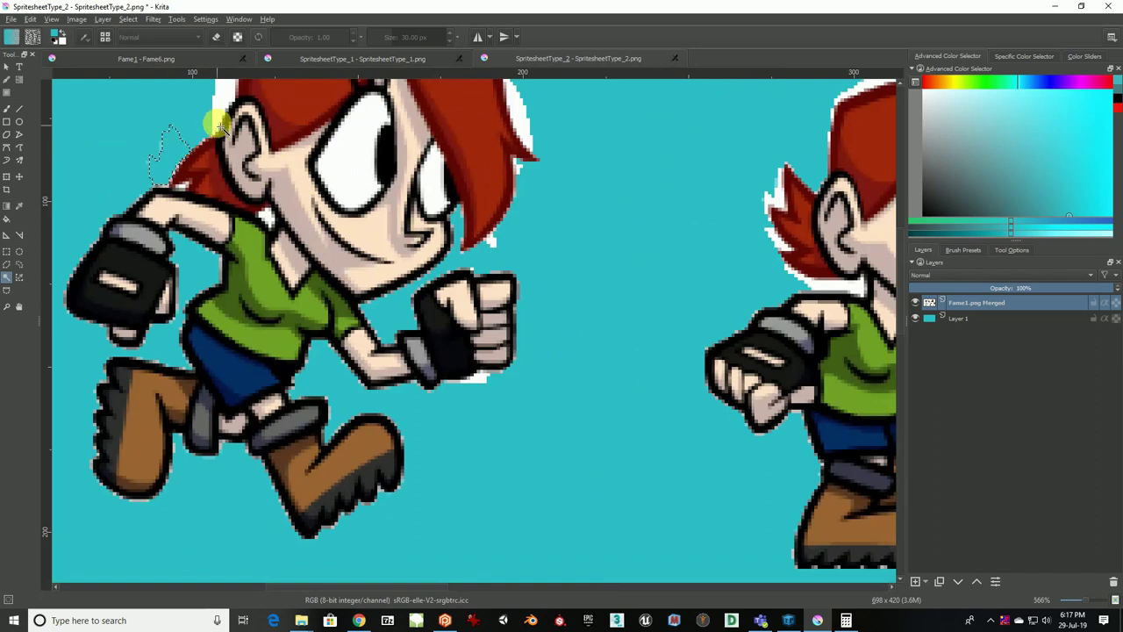
click(221, 107)
key(Delete)
drag(307, 143, 308, 306)
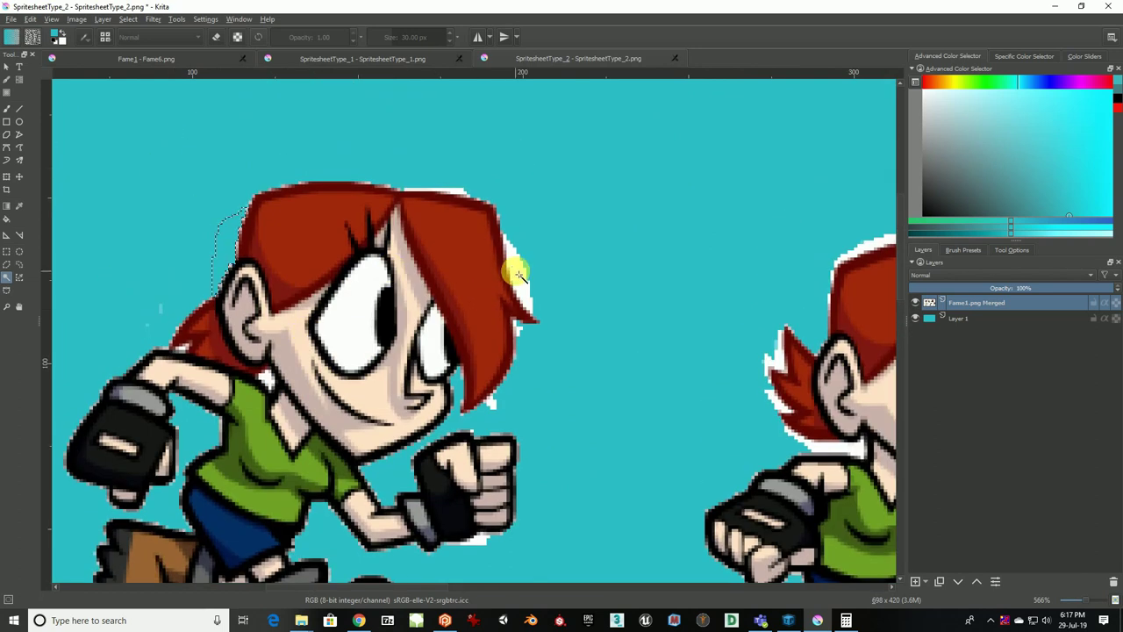
drag(520, 275, 475, 193)
click(459, 193)
key(Delete)
Delete the white patches under the ponytail, above the head and below the fringe of the second upper-row character
drag(554, 302, 415, 139)
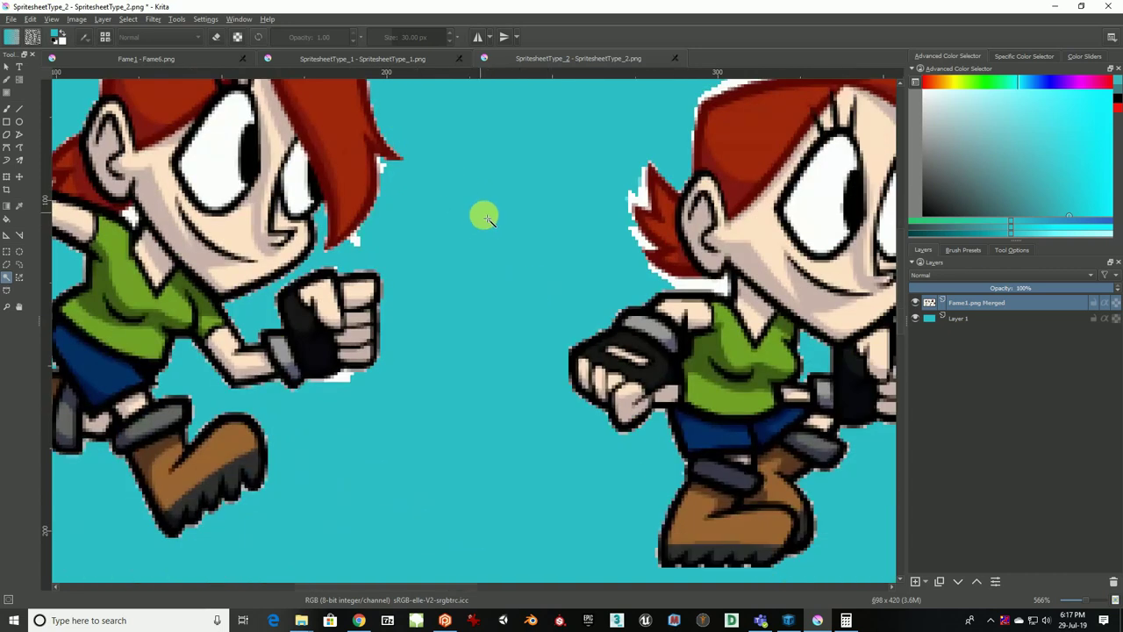
drag(484, 214, 376, 198)
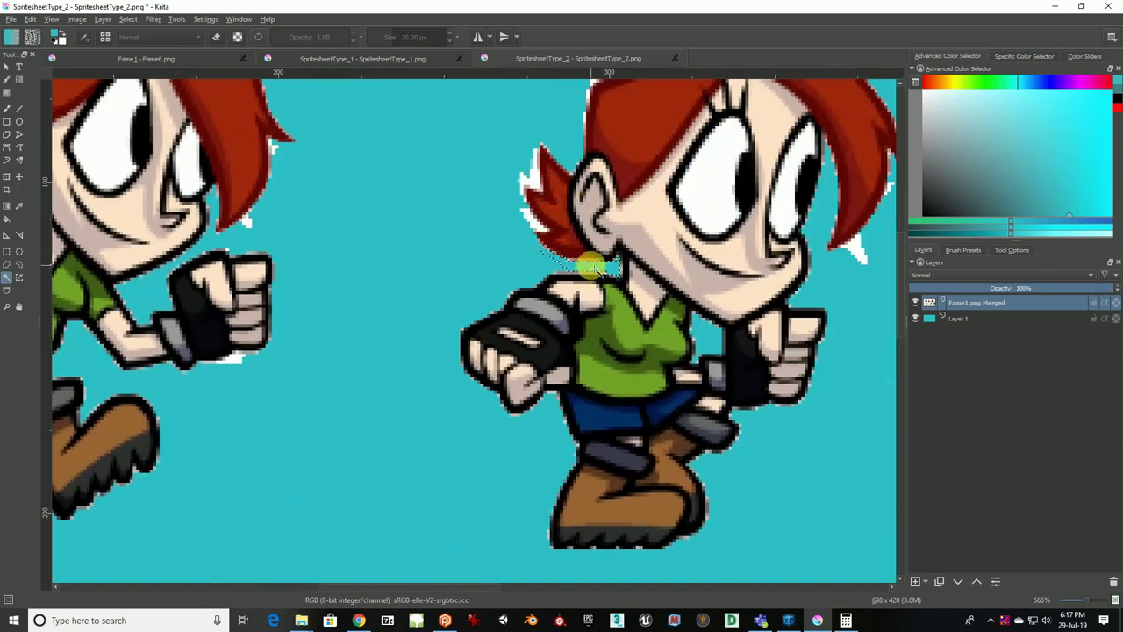
scroll(591, 266, down, 3)
drag(709, 255, 580, 234)
scroll(498, 172, up, 3)
click(502, 166)
key(Delete)
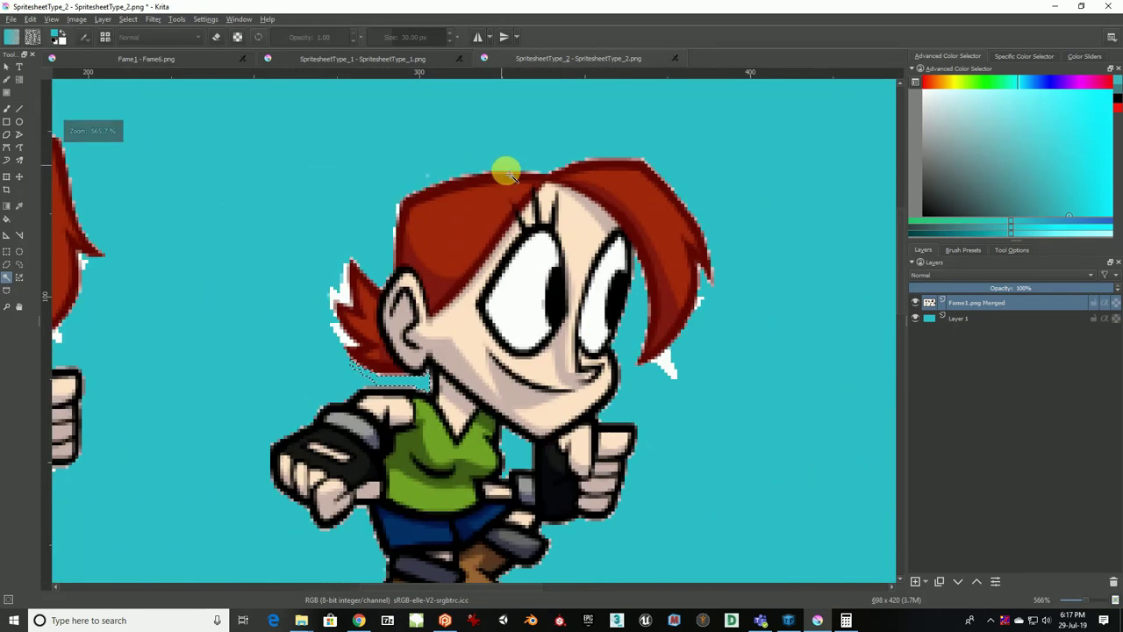
mouse_move(509, 171)
mouse_down()
mouse_move(687, 369)
mouse_move(492, 268)
mouse_up()
scroll(702, 360, down, 2)
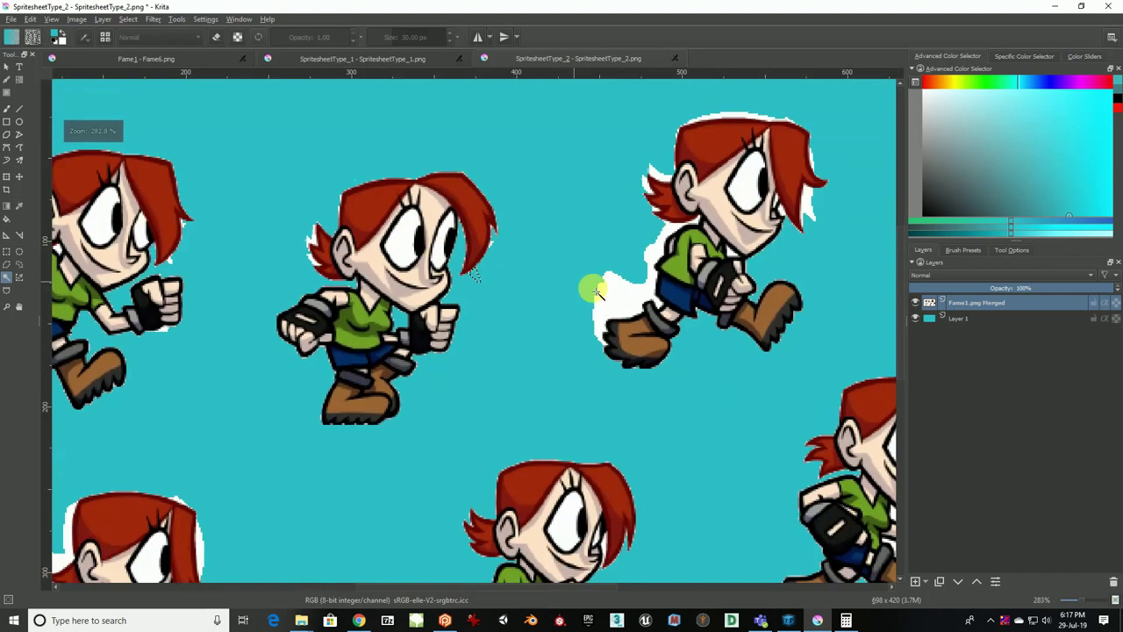
Delete the white patches behind the back leg, ponytail, head and fringe of the third upper-row character
click(616, 294)
key(Delete)
click(659, 175)
key(Delete)
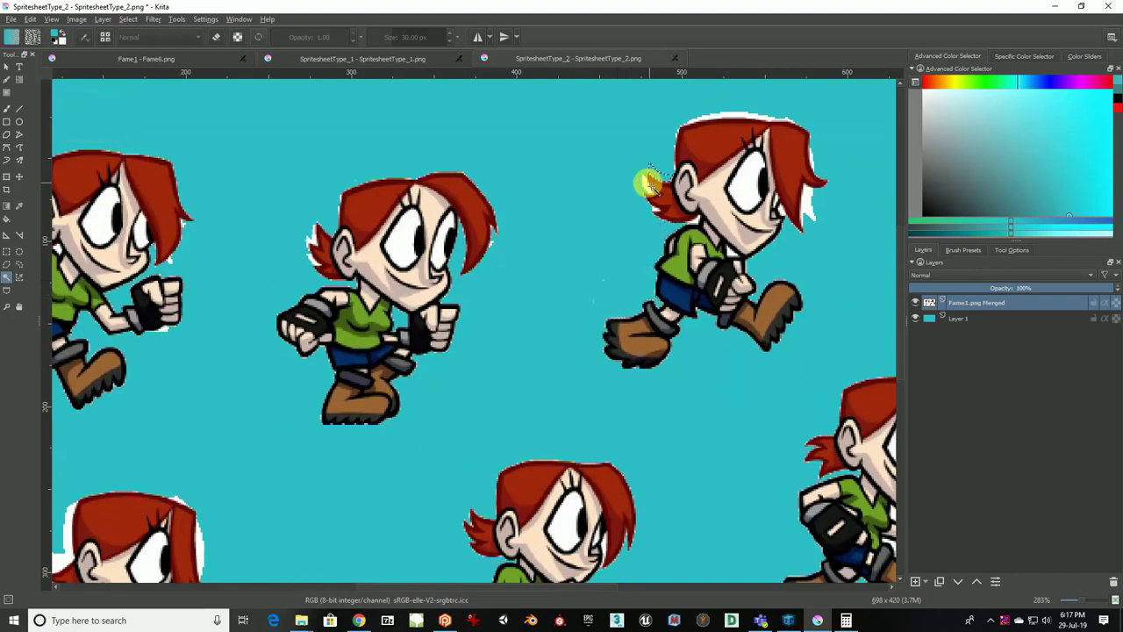
click(646, 182)
key(Delete)
click(725, 117)
key(Delete)
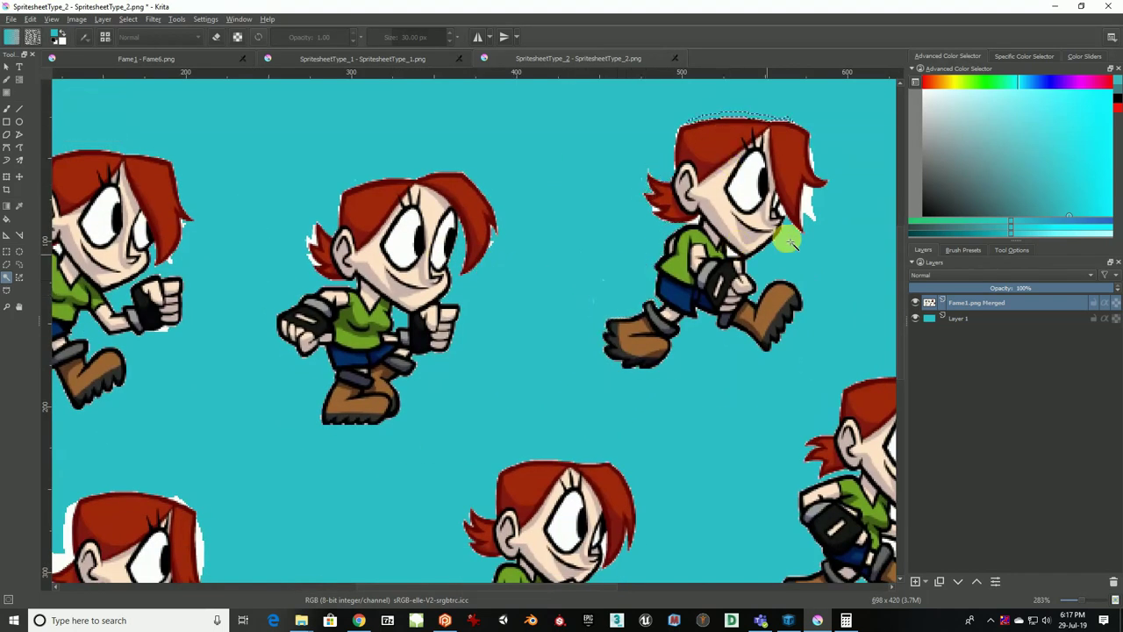
click(809, 208)
key(Delete)
Delete the white patches between the limbs of the last lower-row character and beside the middle one's face
drag(761, 253, 655, 138)
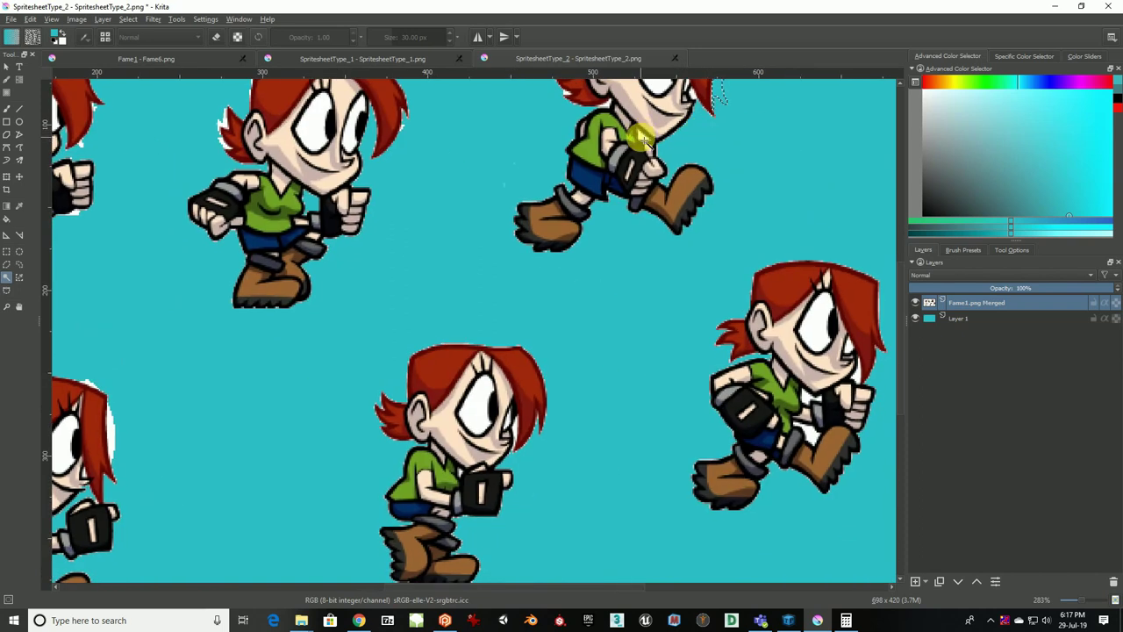
drag(654, 322, 562, 191)
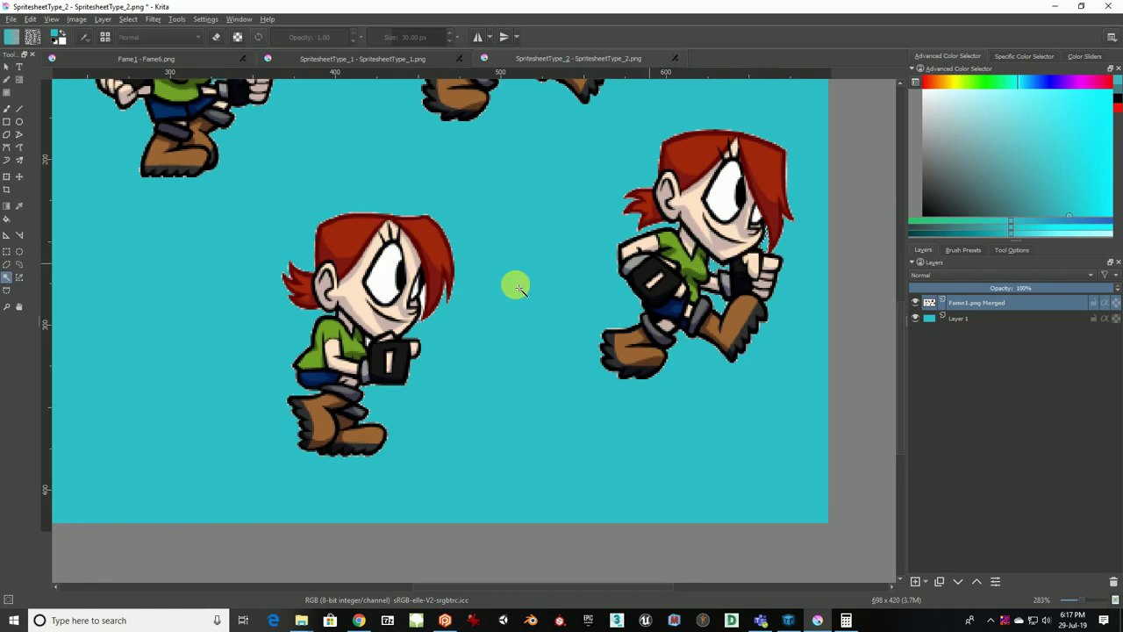
drag(518, 287, 486, 204)
click(497, 215)
key(Delete)
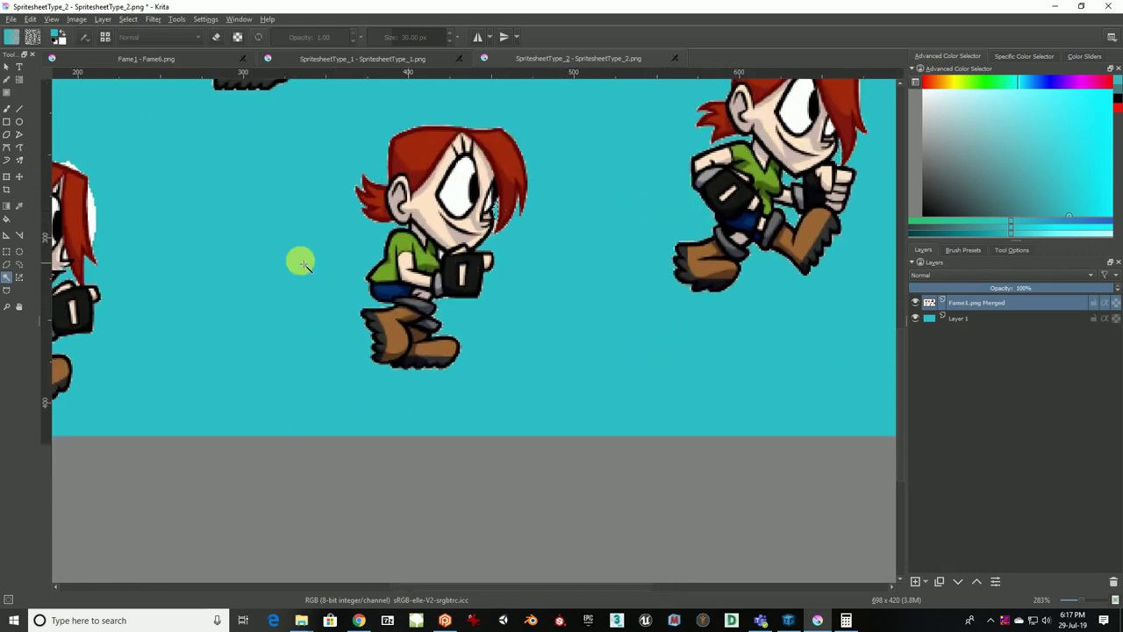
Delete the white patches around the hair and ponytail of the first lower-row character
drag(303, 262, 565, 291)
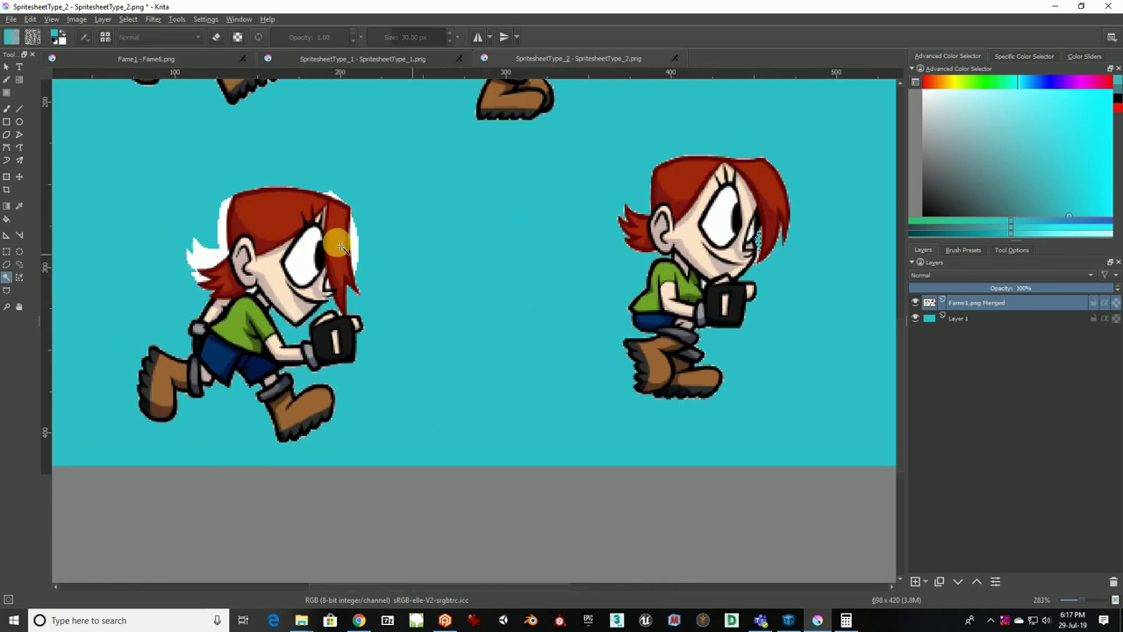
click(332, 196)
key(Delete)
click(223, 224)
key(Delete)
click(200, 279)
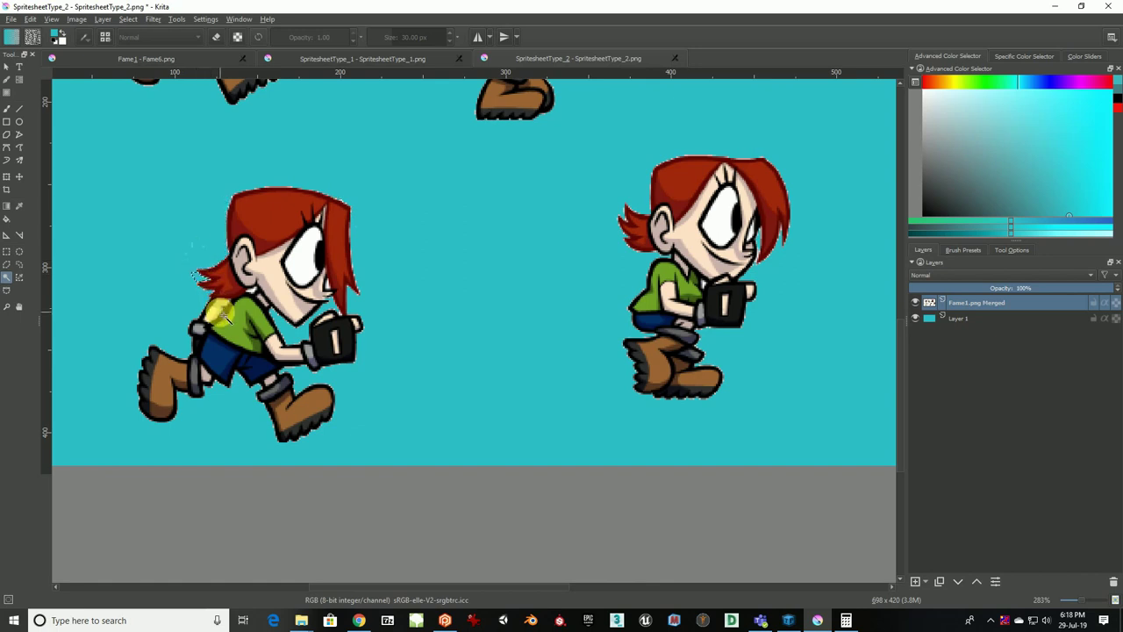
Hide the teal Layer 1 and save the cleaned sheet as a PNG image, replacing SpritesheetType_2.png in the SpriteSheetTest folder
scroll(286, 308, down, 4)
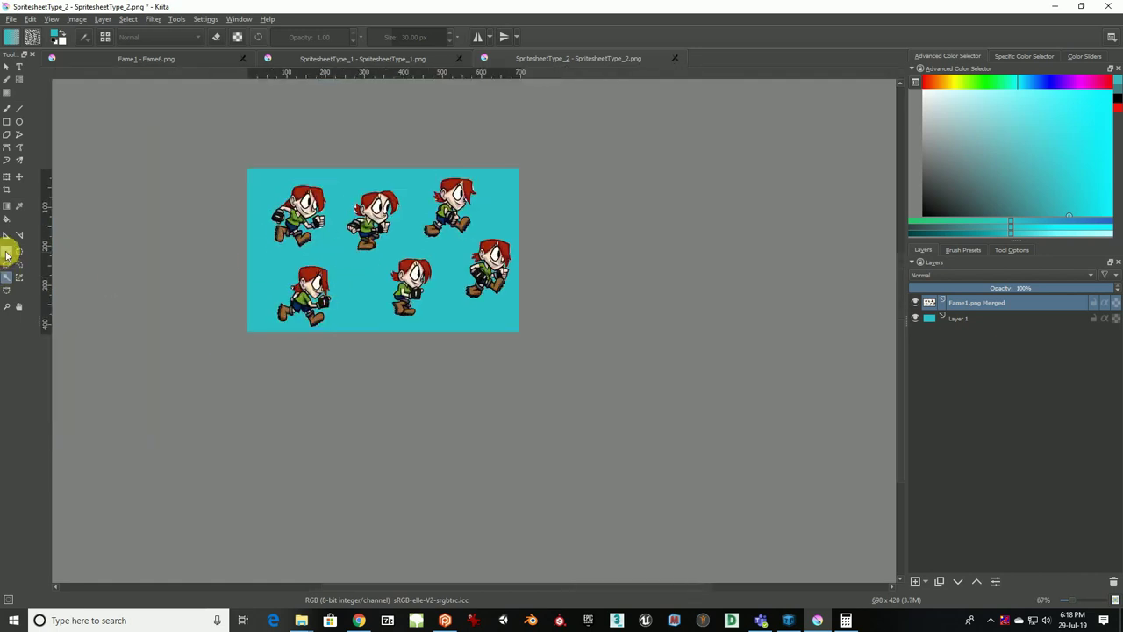
click(6, 251)
click(916, 319)
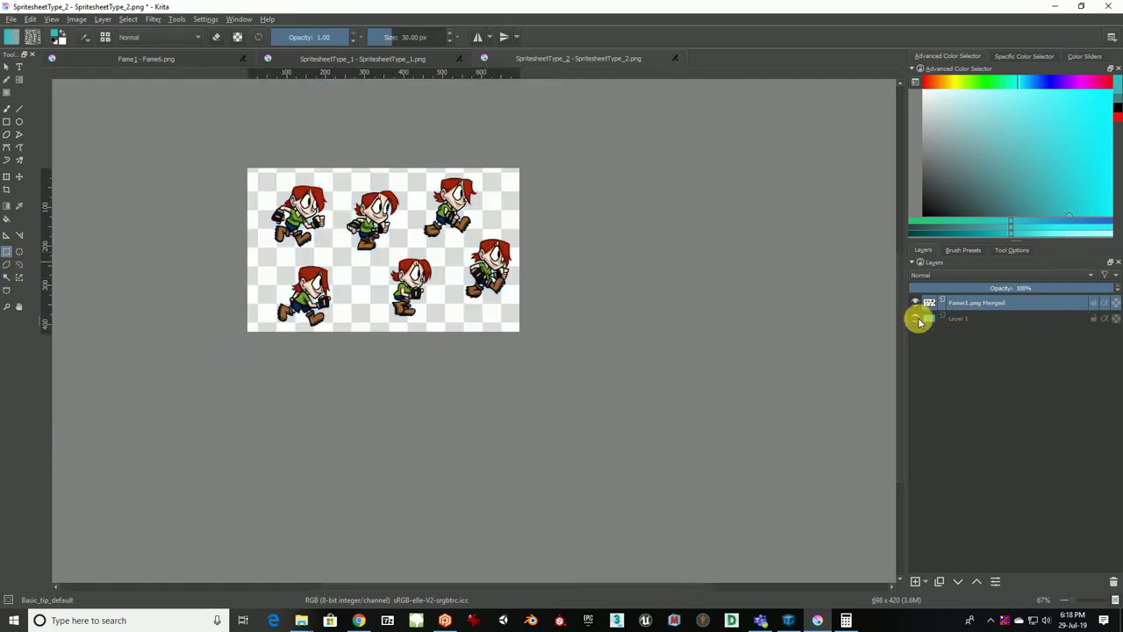
key(ctrl+shift+s)
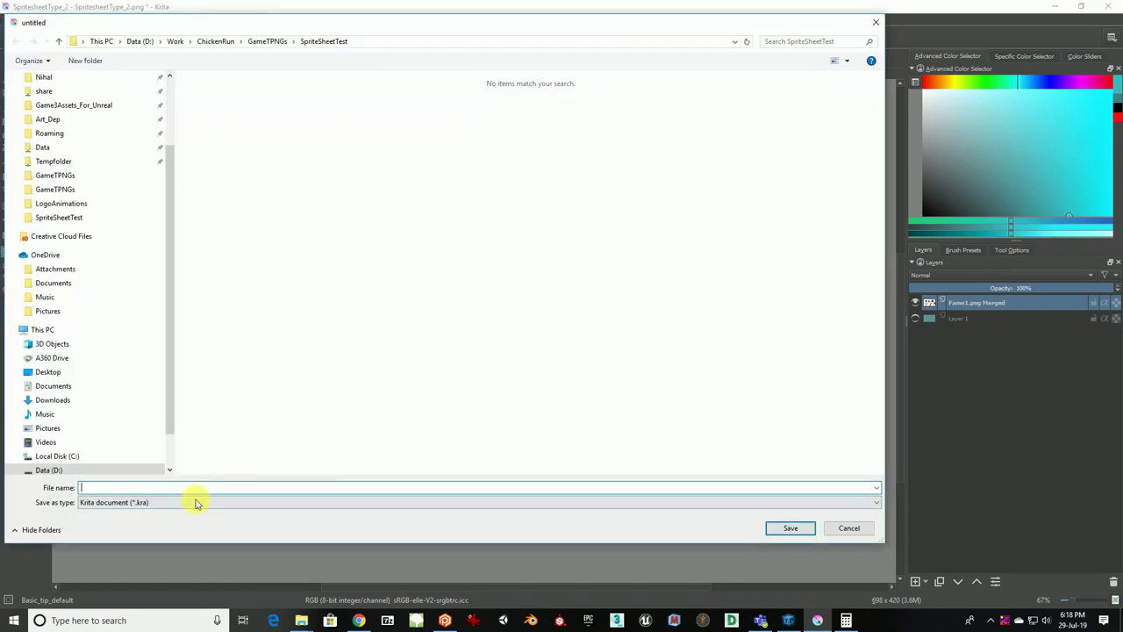
click(195, 502)
click(108, 394)
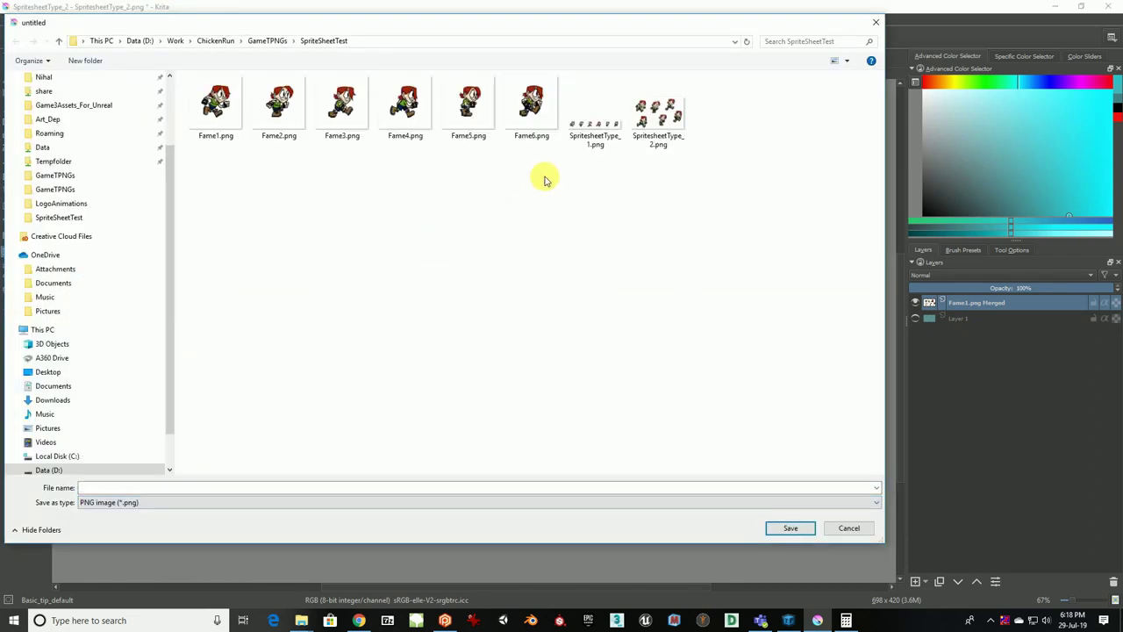
click(792, 528)
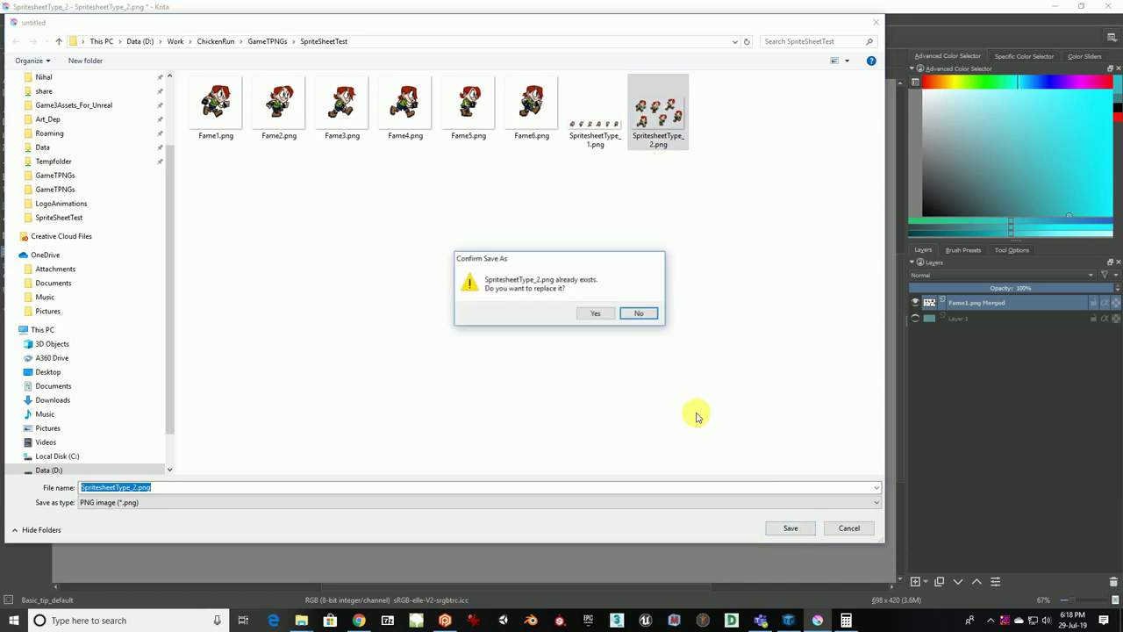
click(594, 314)
click(608, 362)
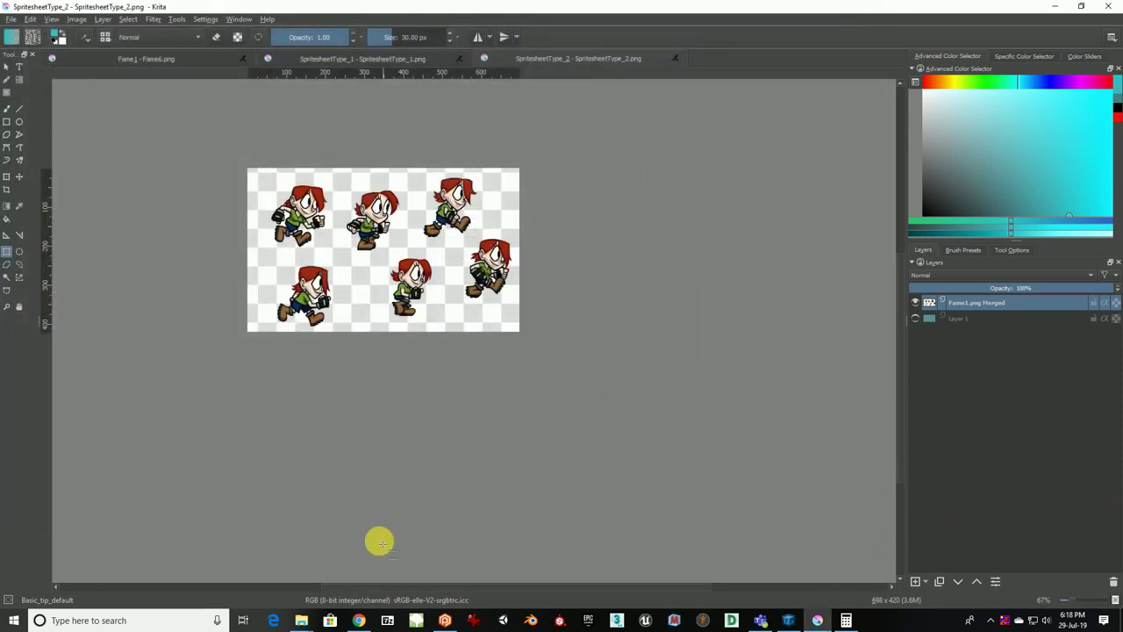
Switch to the SpriteSheetTest folder in File Explorer to check the saved sprite sheets
mouse_move(301, 617)
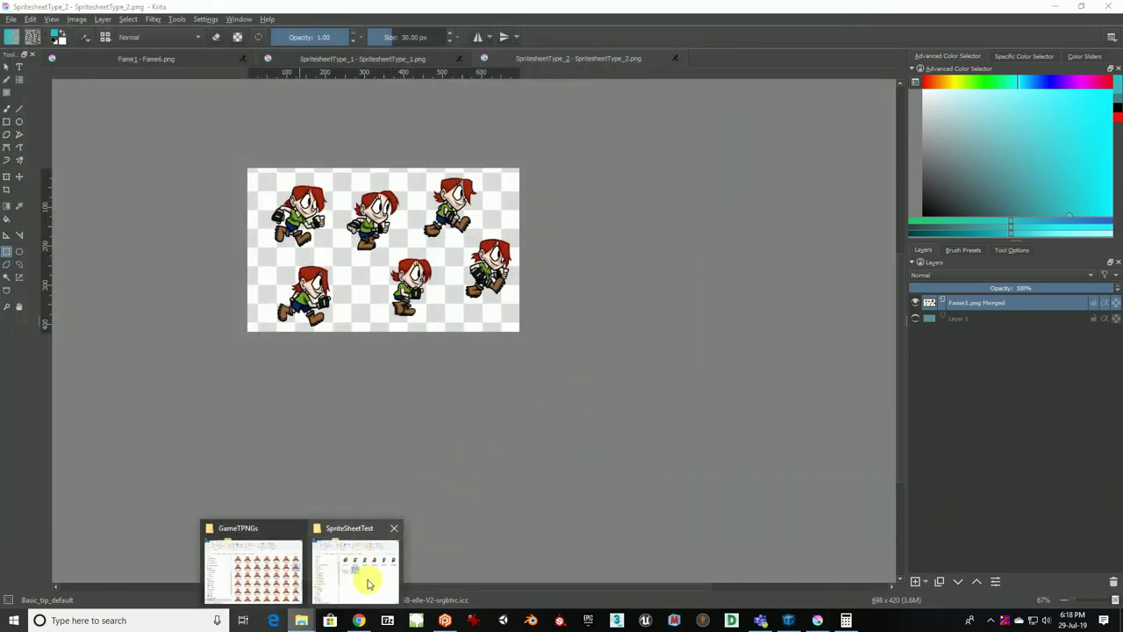
click(368, 584)
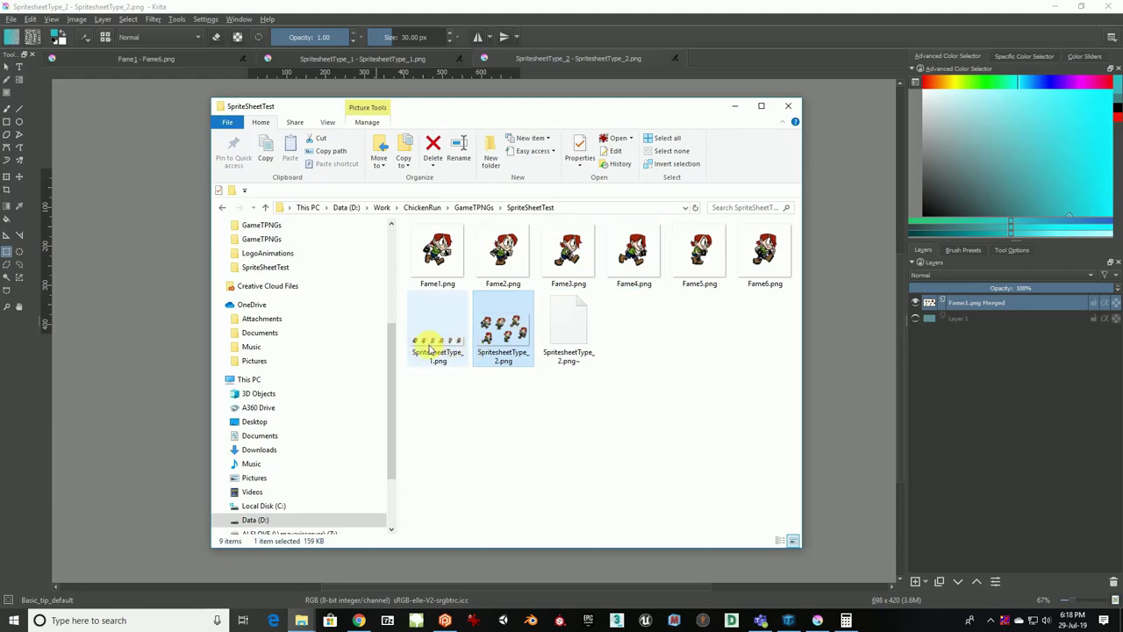
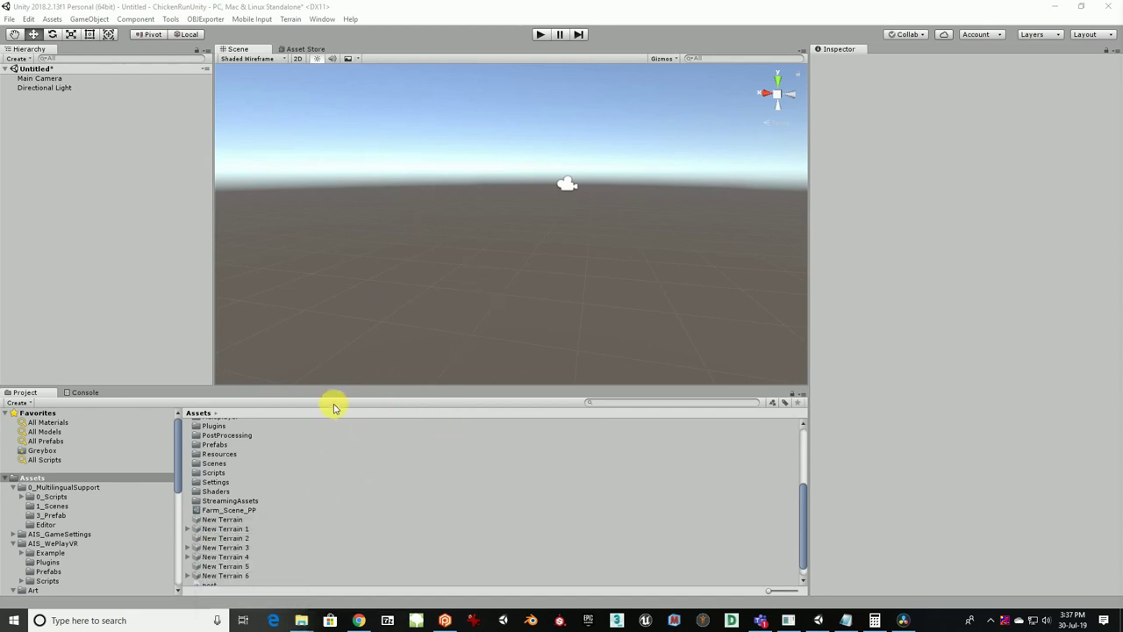
Create a folder named SpriteSheets in the Unity project's Assets folder and open it
right_click(39, 482)
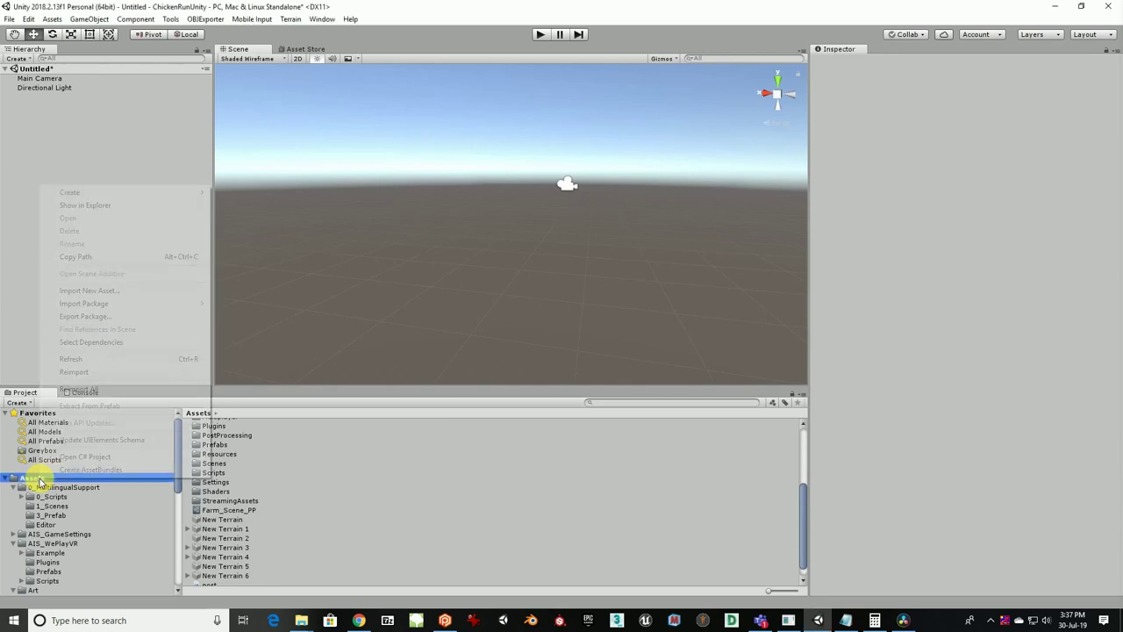
mouse_move(138, 192)
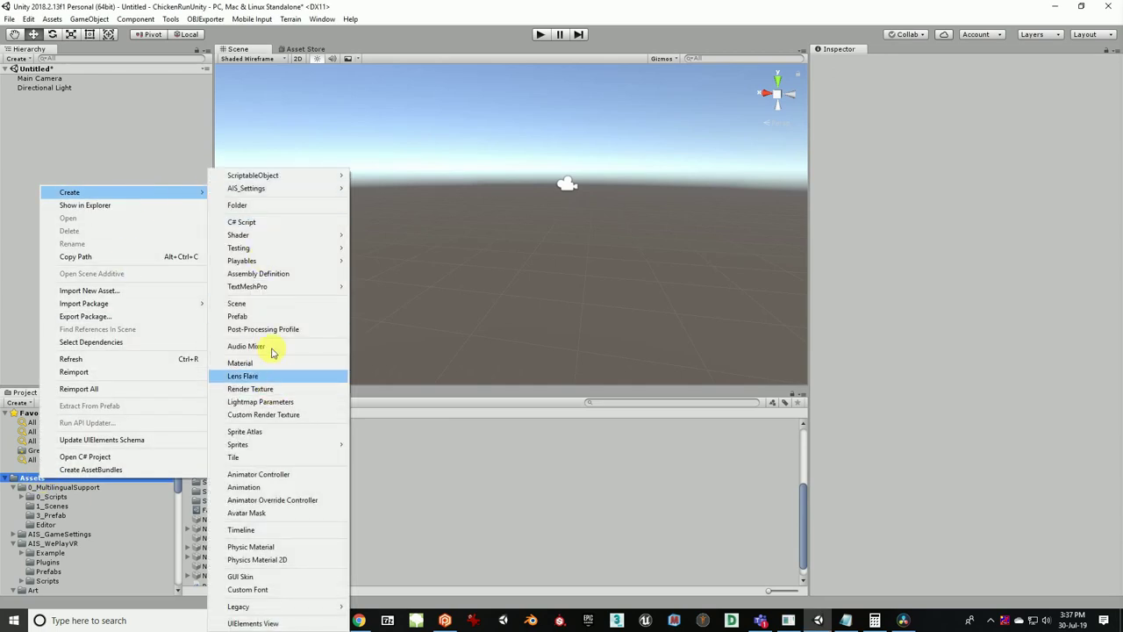
click(242, 205)
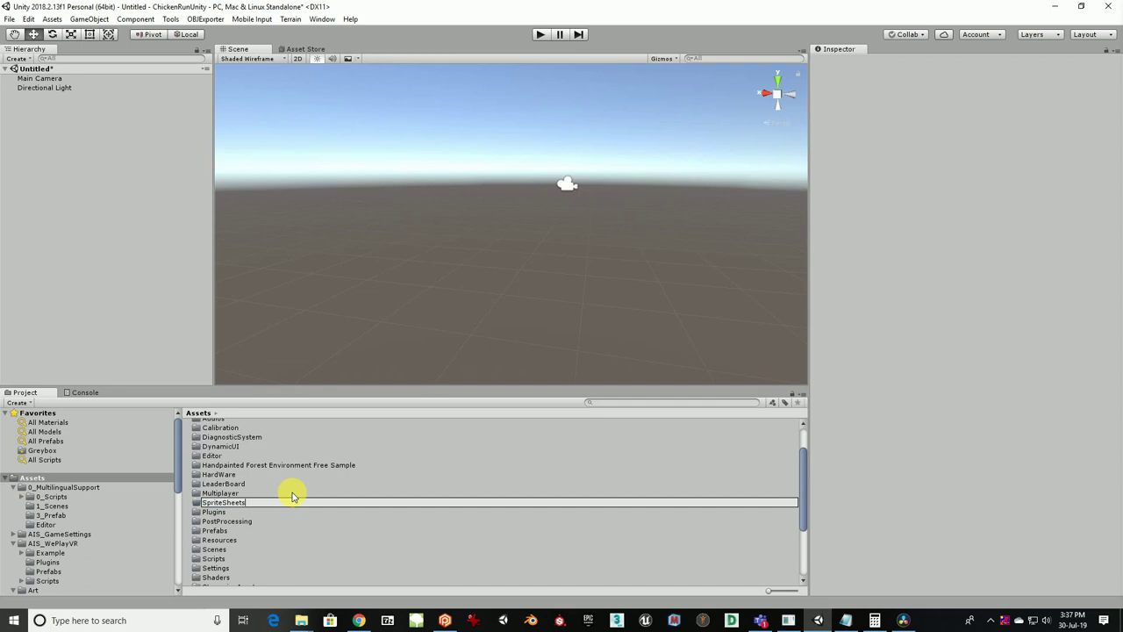
key(Return)
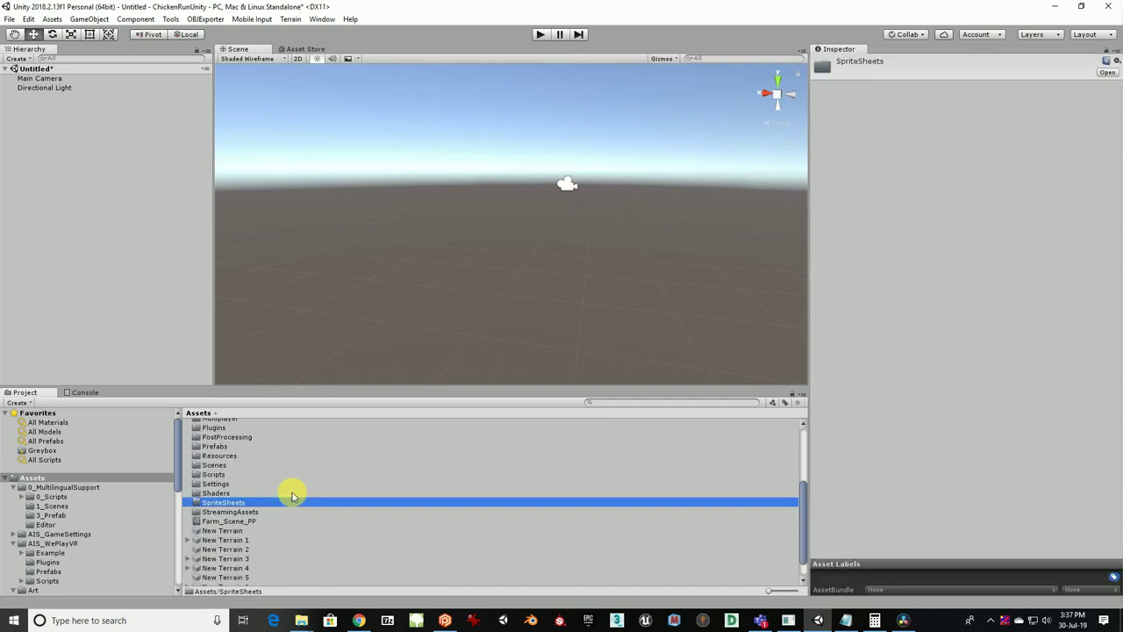
double_click(225, 497)
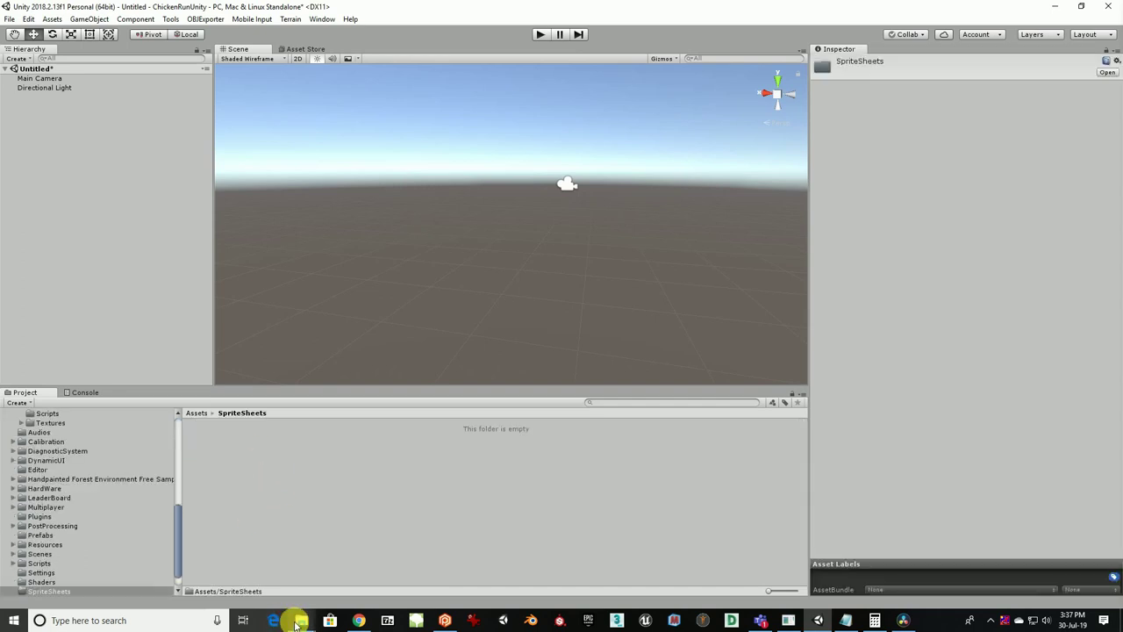
Import SpritesheetType_1.png and SpritesheetType_2.png from the SpriteSheetTest folder into the SpriteSheets assets folder, and minimise the file window
mouse_move(300, 618)
click(351, 575)
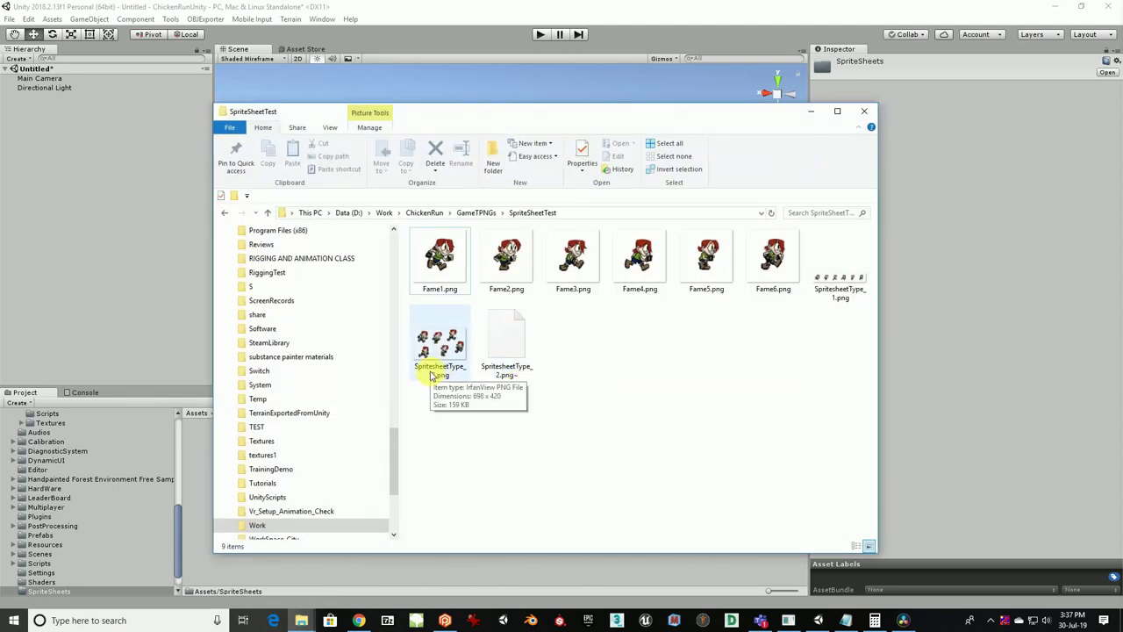
click(450, 347)
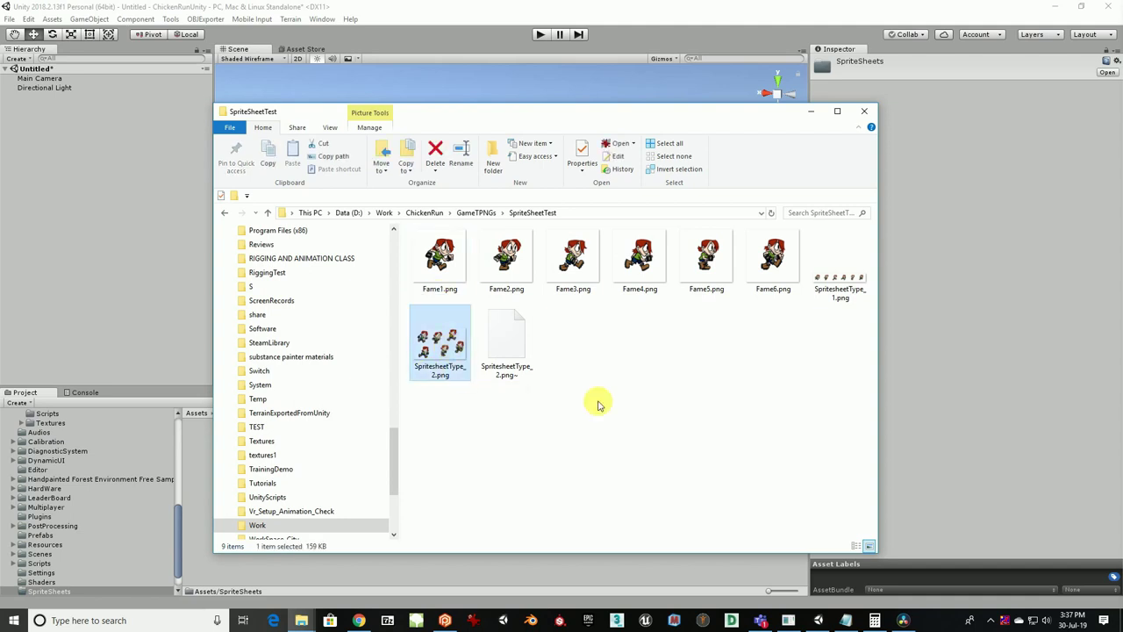
ctrl+click(852, 286)
drag(619, 113, 899, 87)
drag(709, 319, 212, 497)
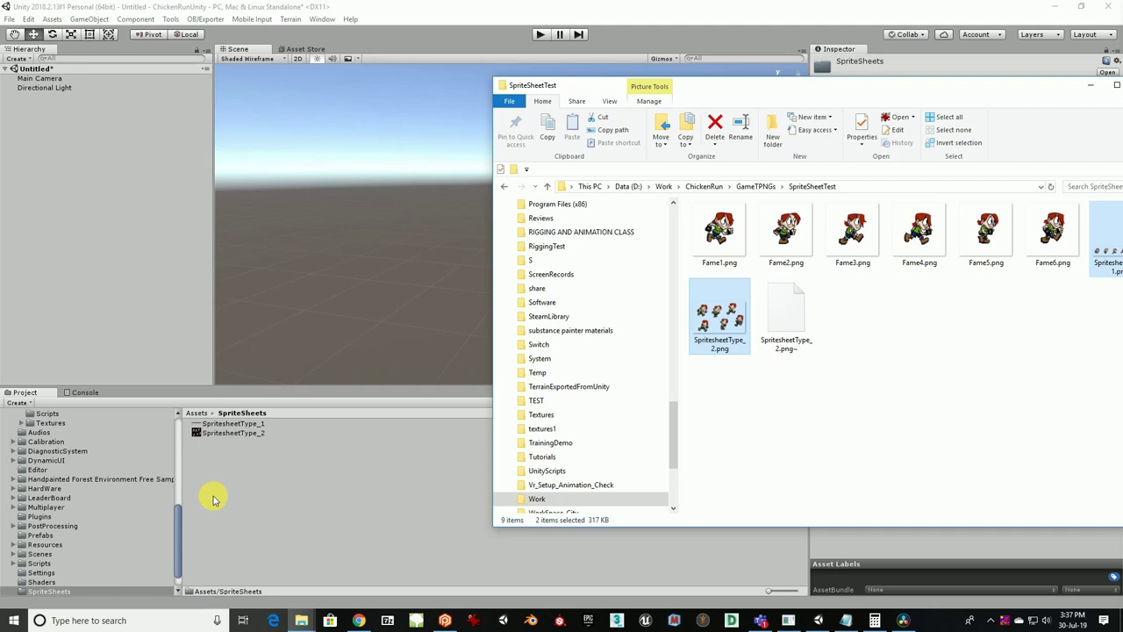
drag(705, 93, 446, 138)
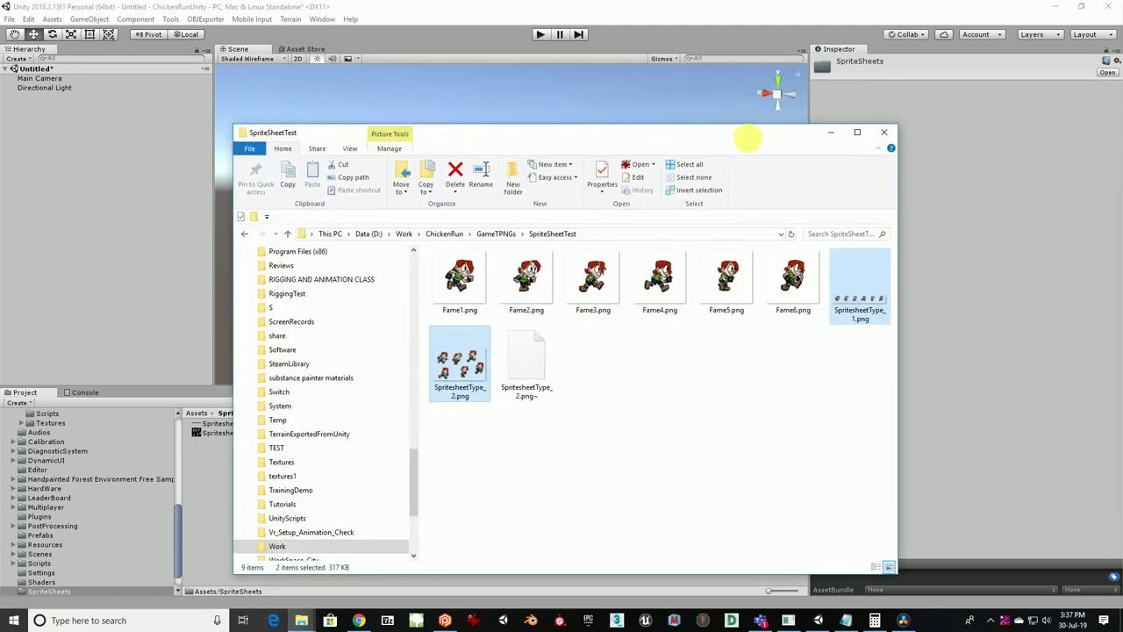
click(830, 131)
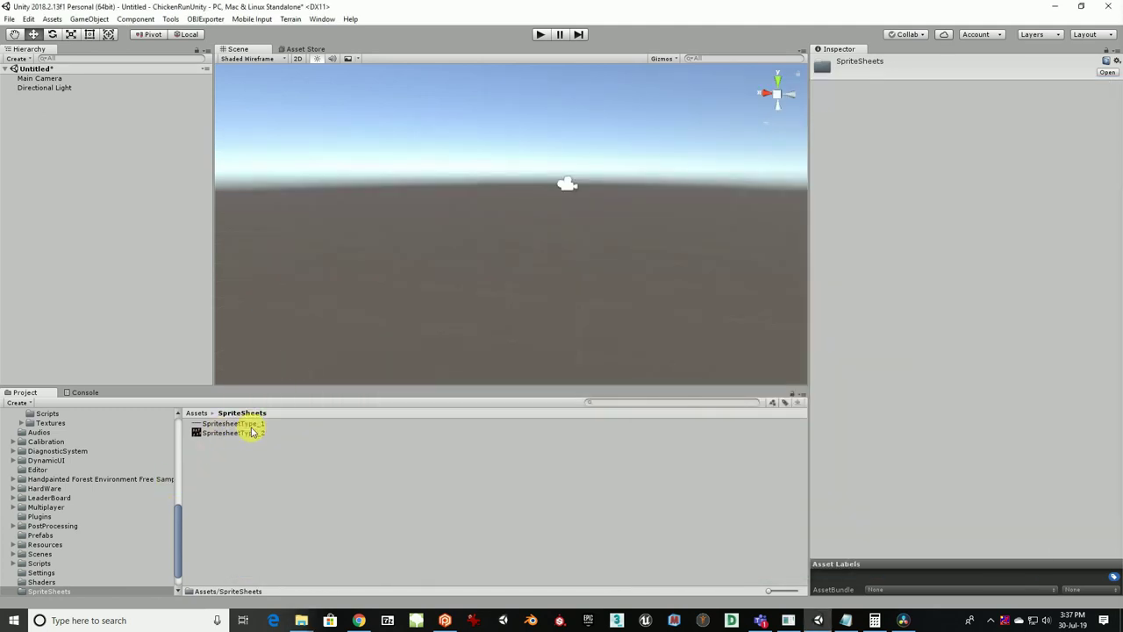
Set SpritesheetType_1's texture type to Sprite (2D and UI) and its sprite mode to Multiple, and apply the import settings
click(231, 424)
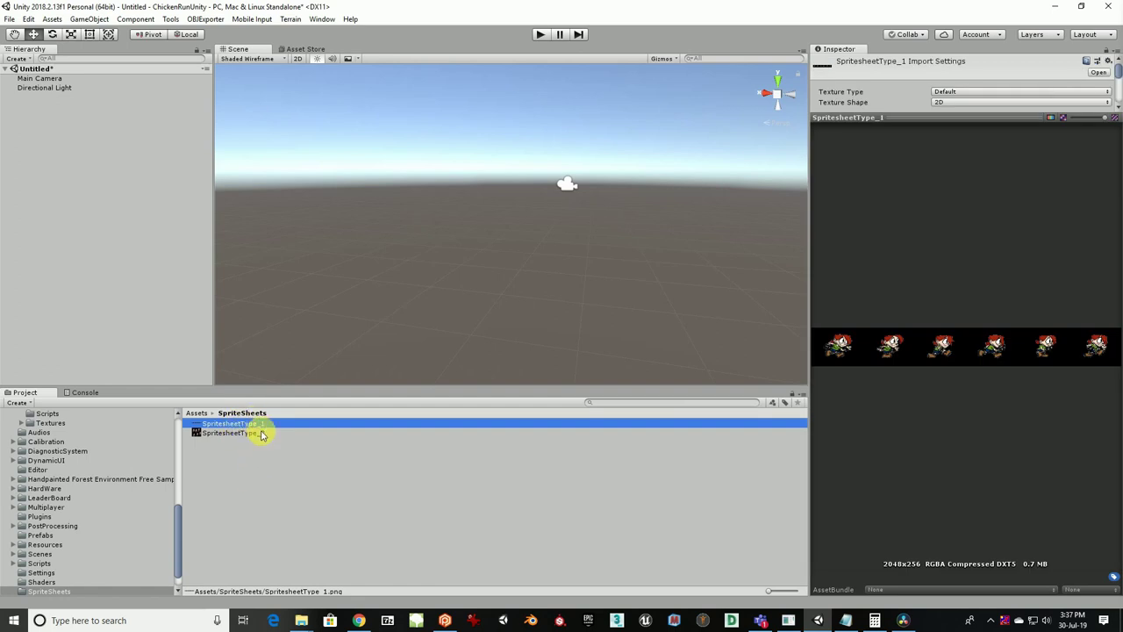
drag(927, 117, 913, 349)
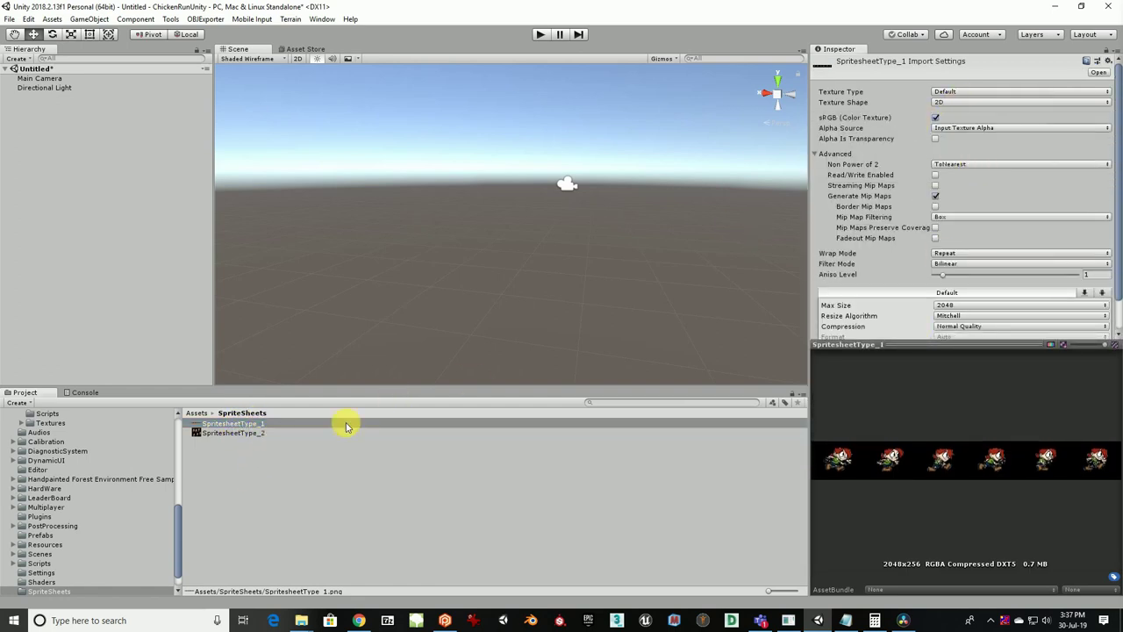
click(971, 106)
click(972, 93)
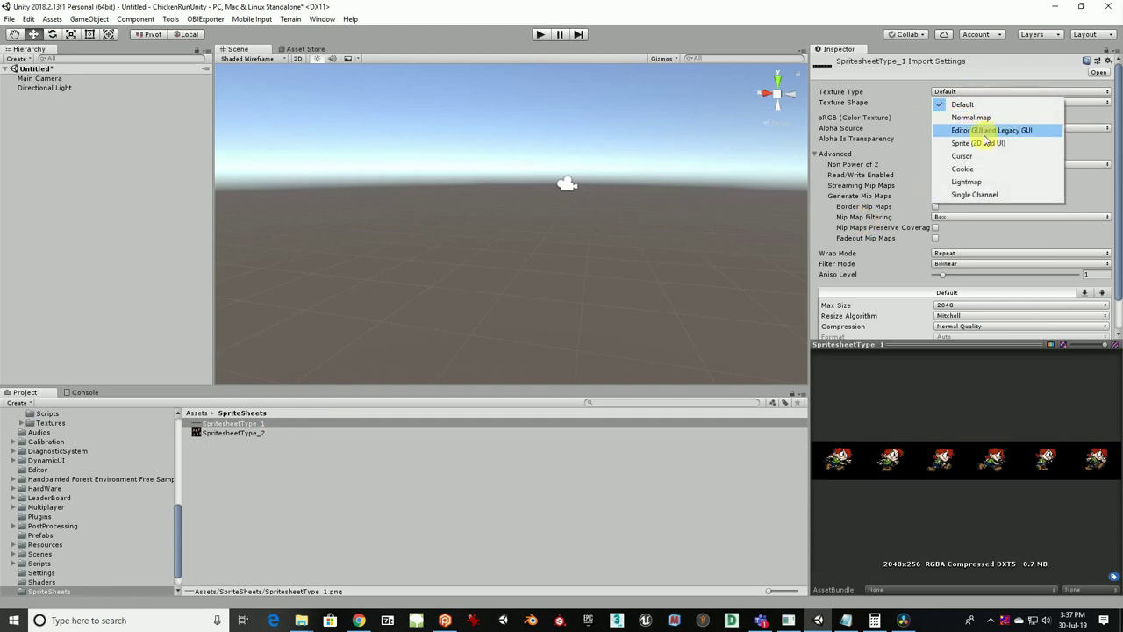
click(989, 149)
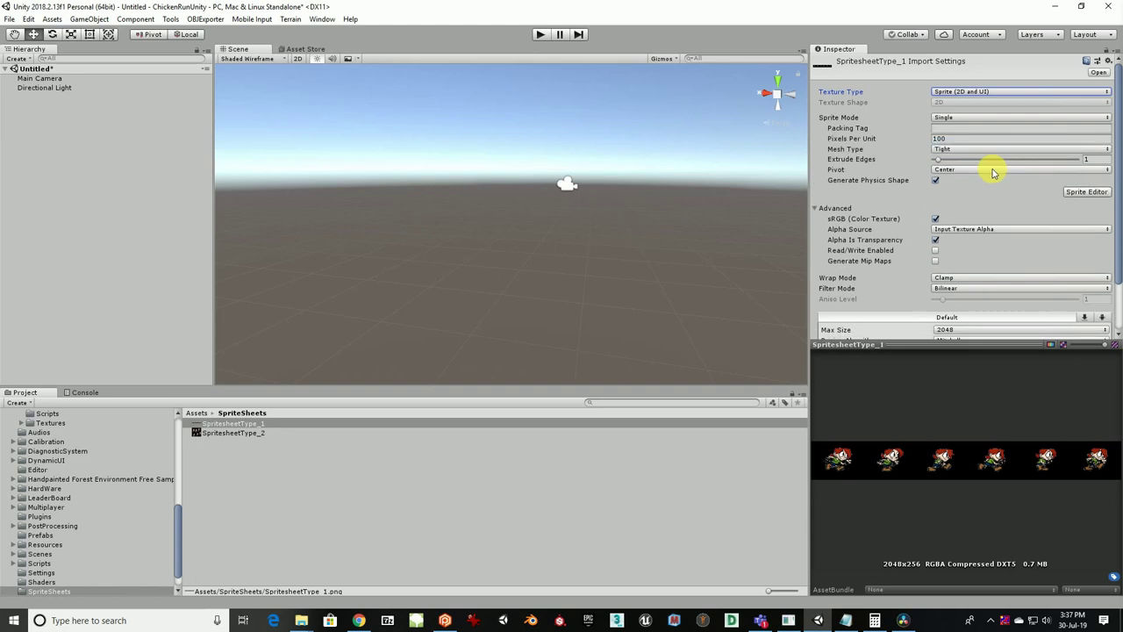
click(974, 118)
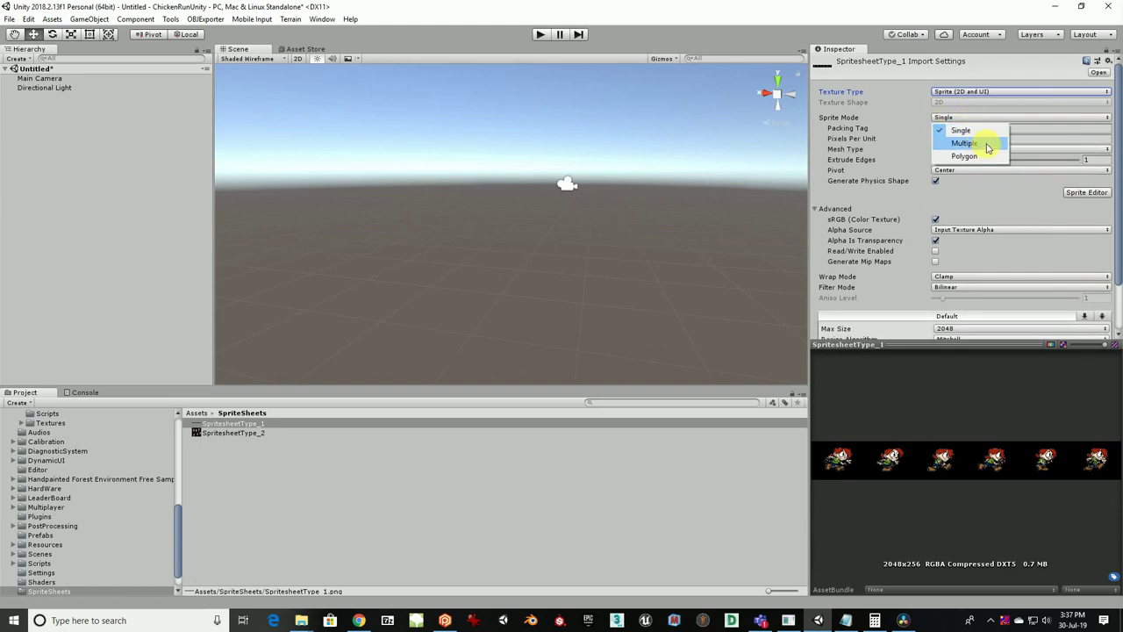
click(987, 145)
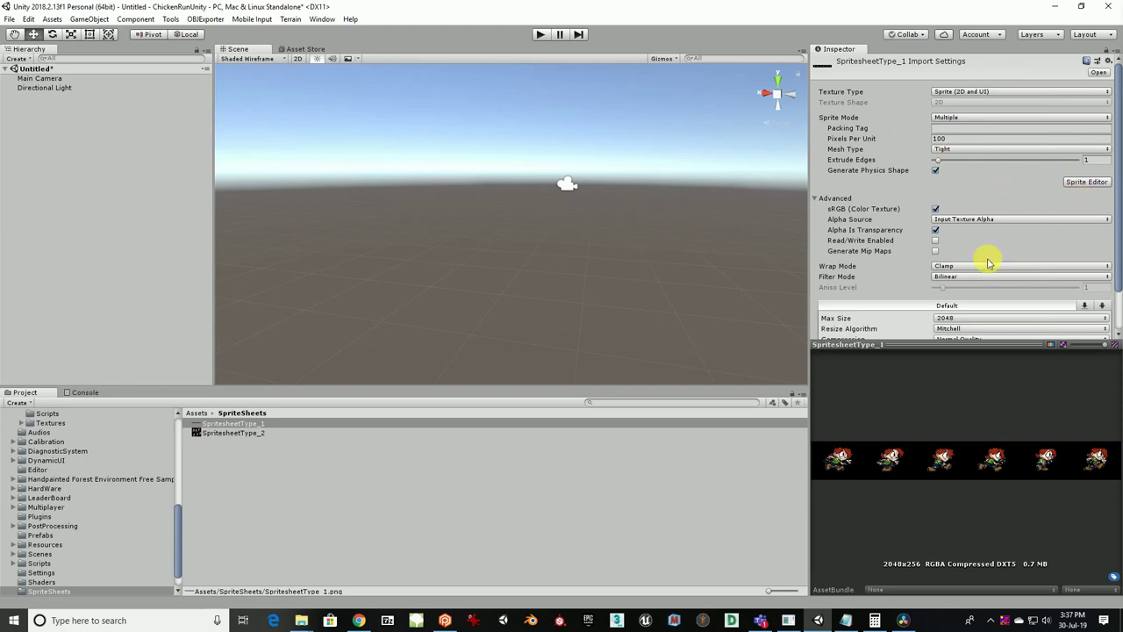
scroll(991, 235, down, 3)
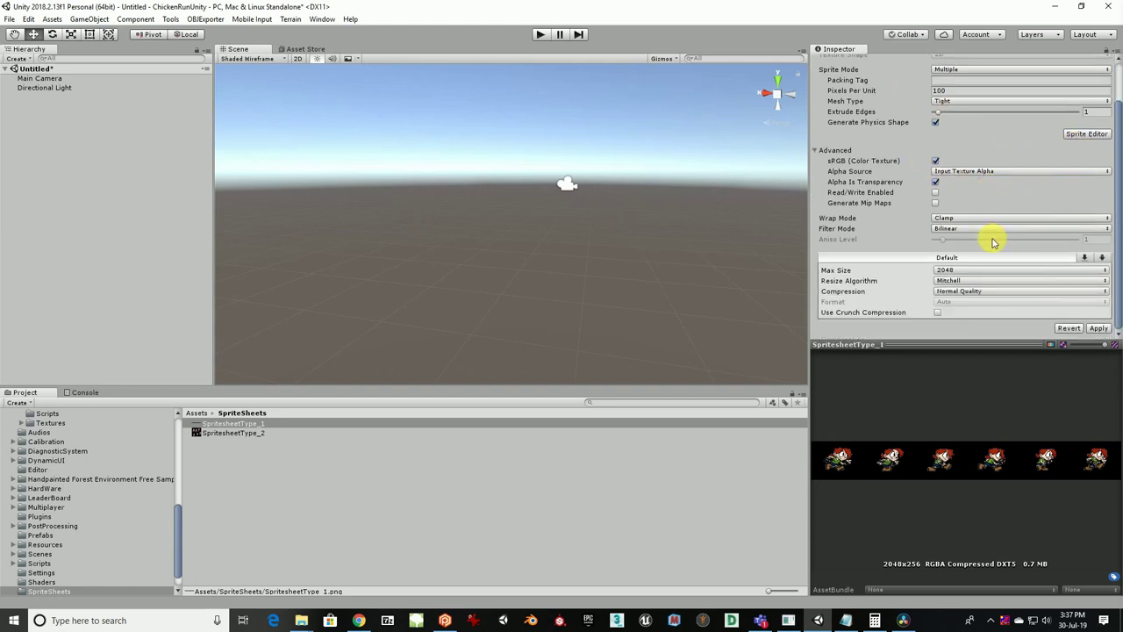
click(1100, 328)
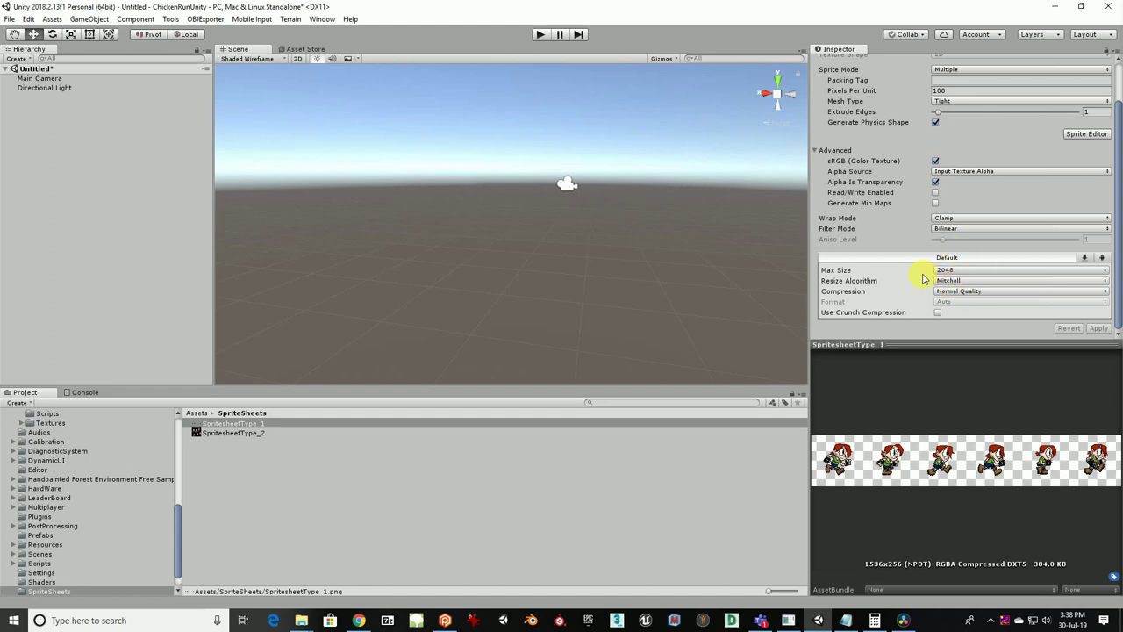
Open SpritesheetType_1 in the Sprite Editor and set the slice type to Grid By Cell Size
scroll(980, 235, up, 3)
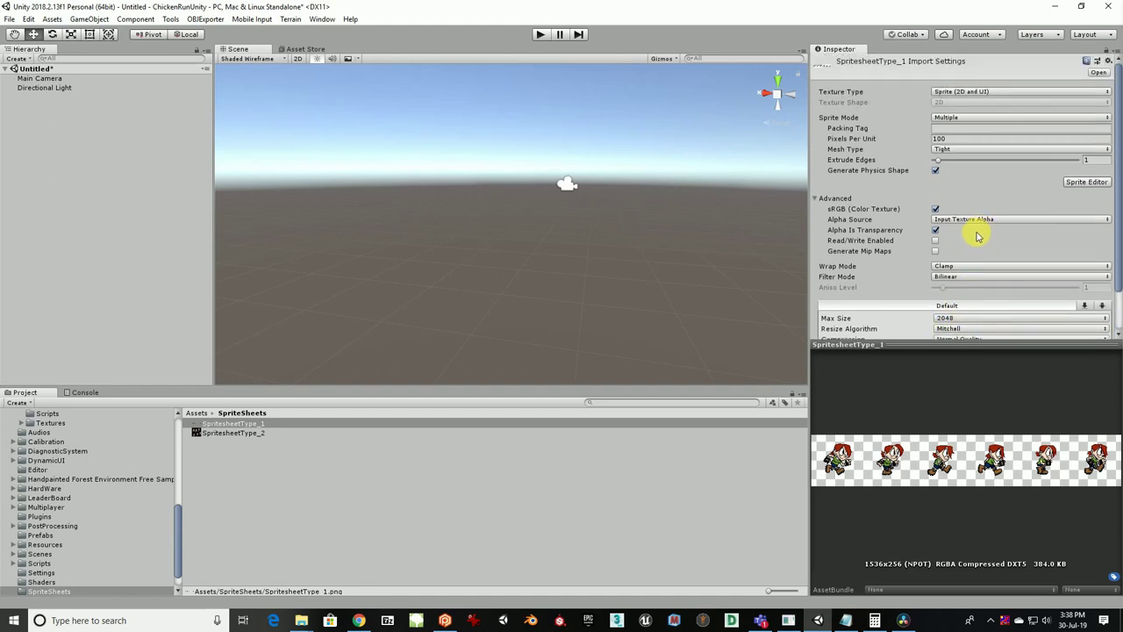
click(1085, 183)
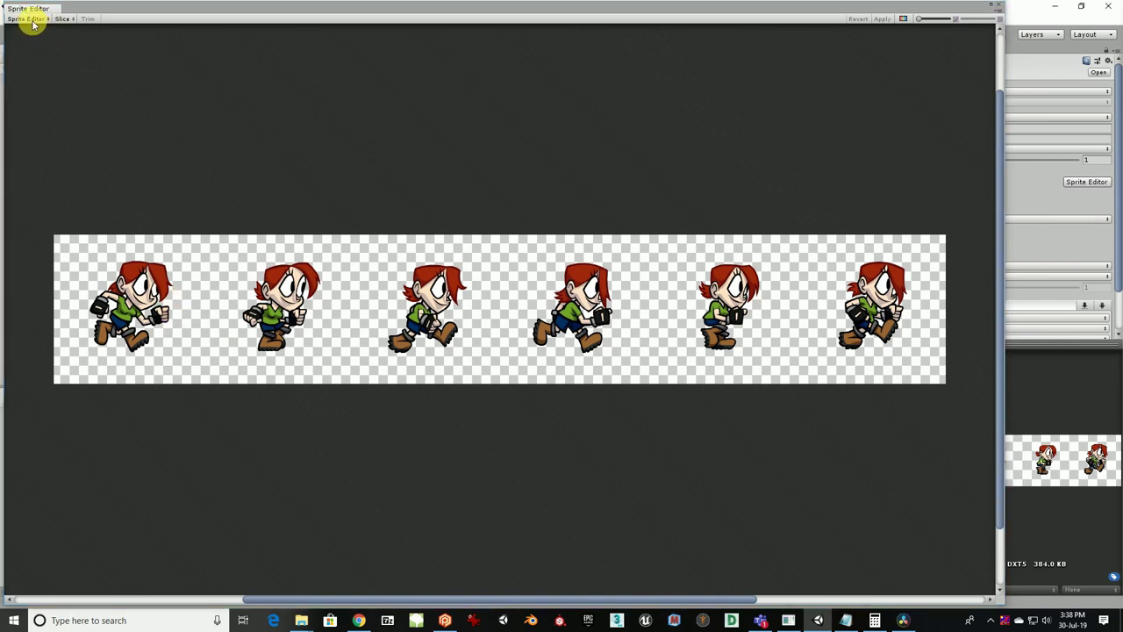
click(63, 19)
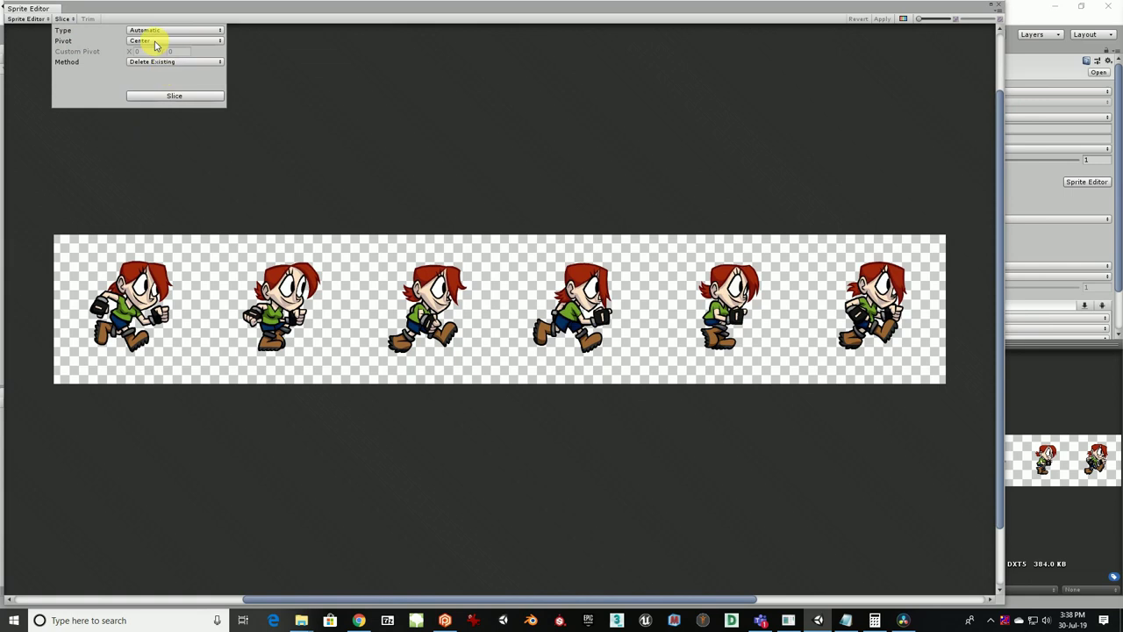
click(210, 32)
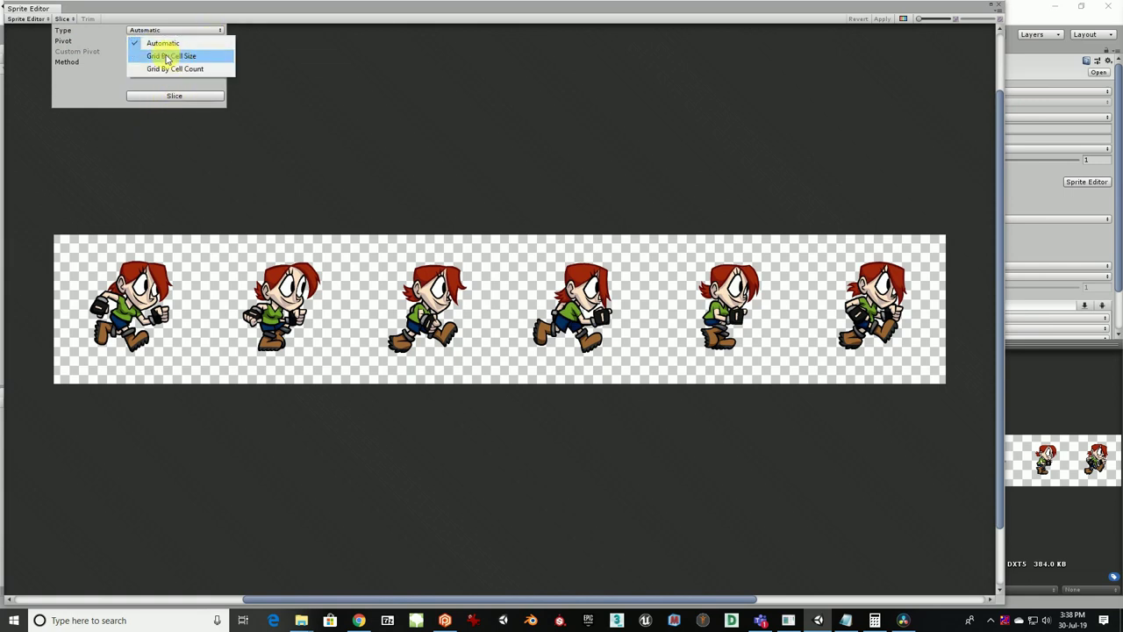
click(166, 58)
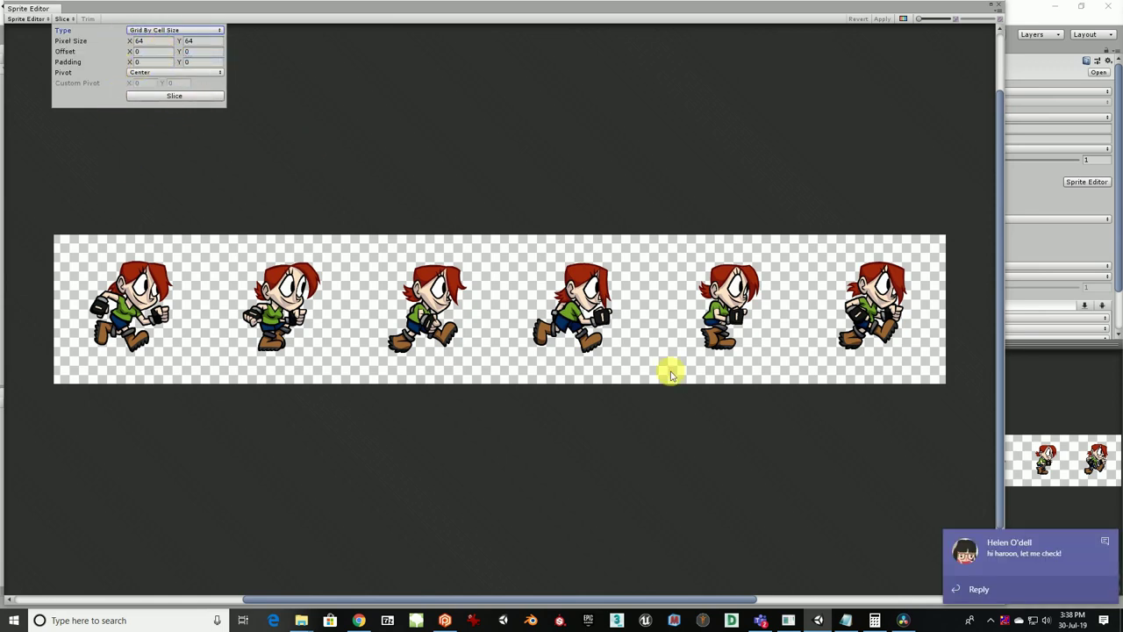
Dismiss the chat notification and slice the sprite sheet with a pixel size of 256 by 256
click(1105, 540)
click(64, 20)
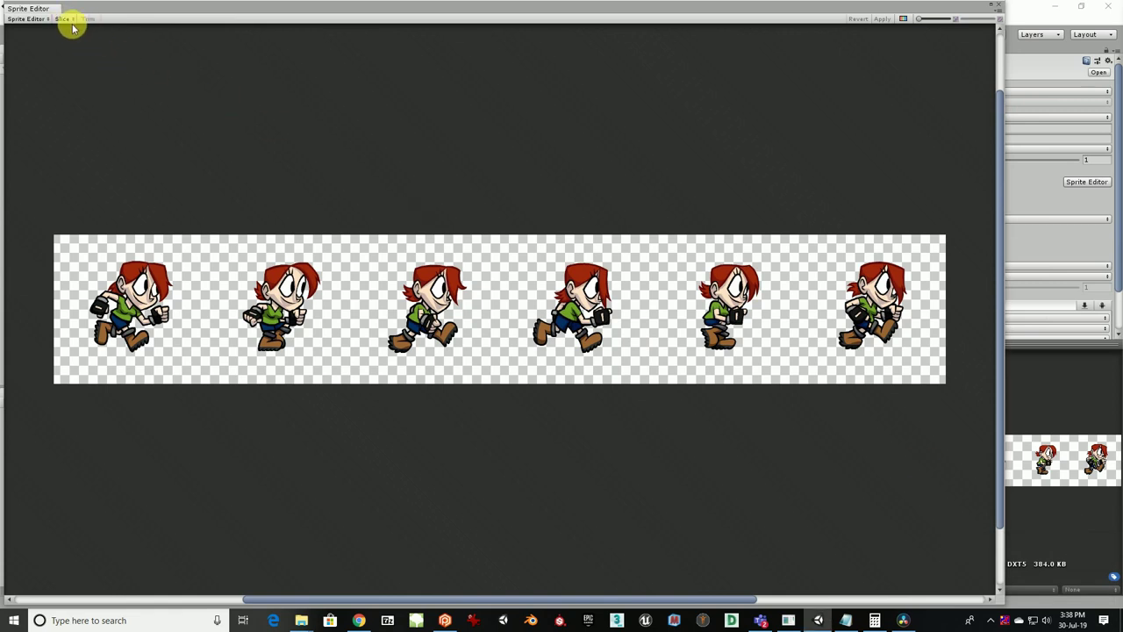
click(63, 19)
click(156, 41)
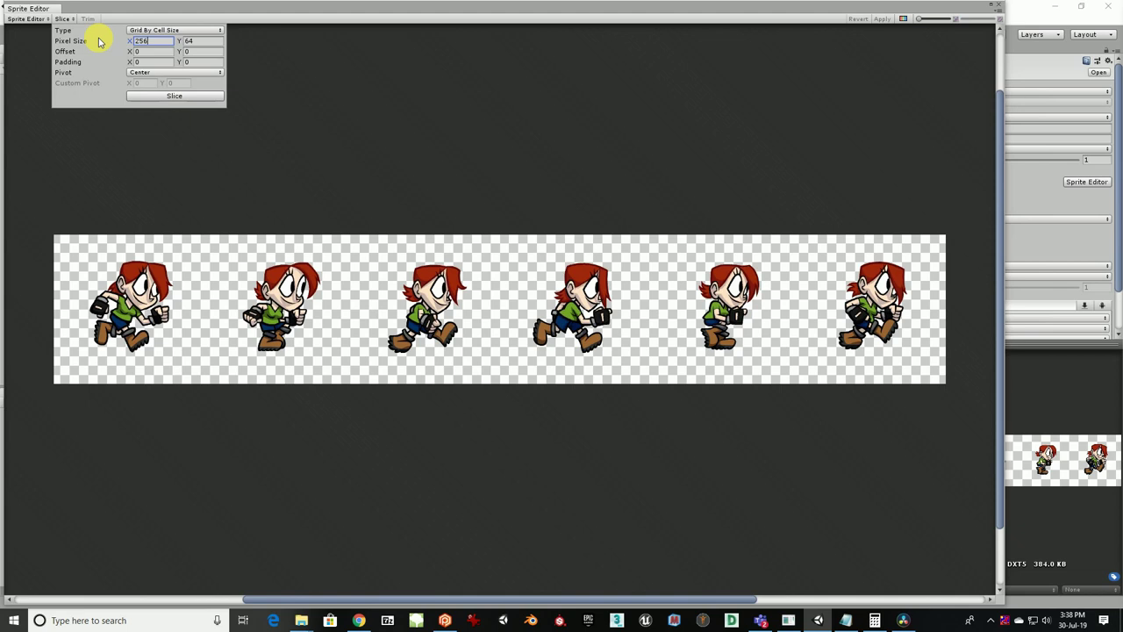
text(256)
click(200, 42)
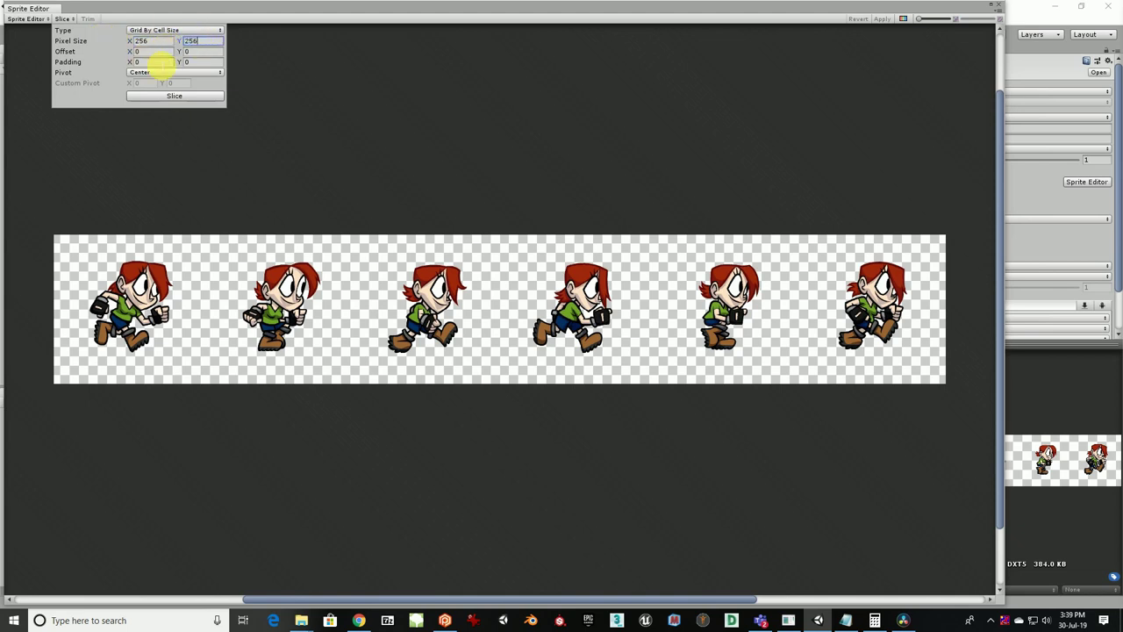
click(175, 96)
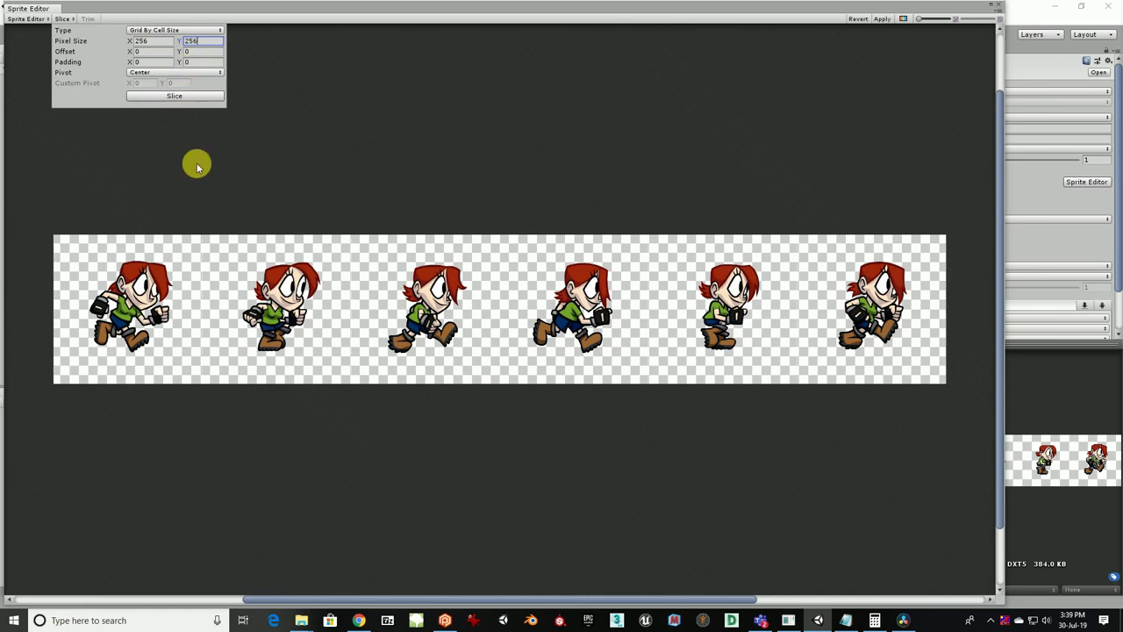
Examine the slice boundaries around each of the six running poses on the sheet
click(137, 283)
click(298, 304)
click(426, 306)
click(561, 306)
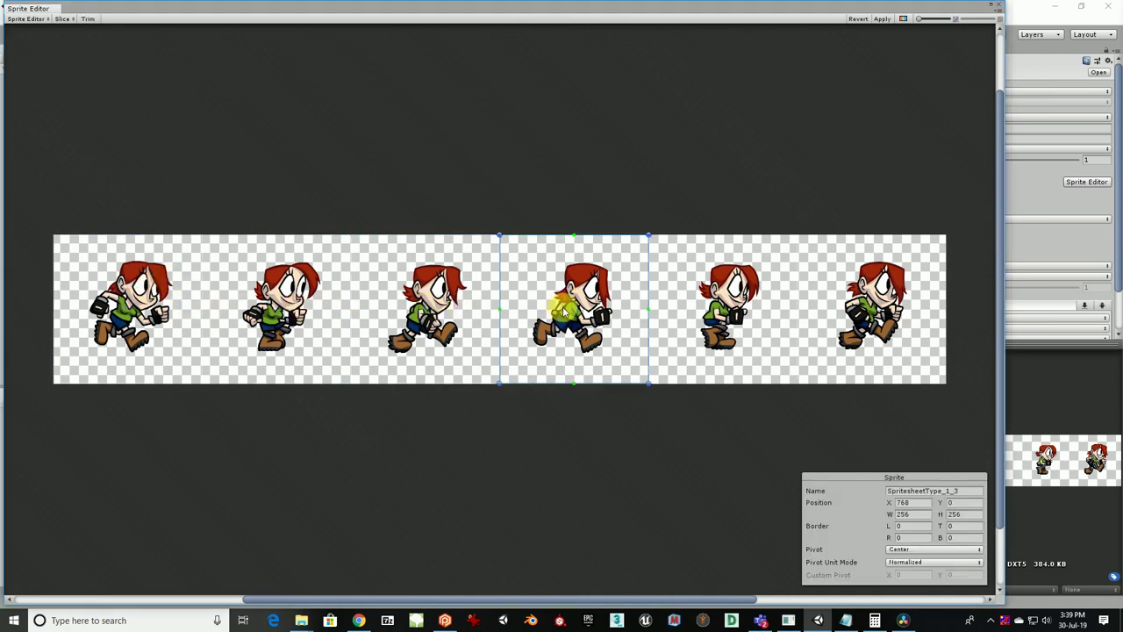
click(733, 307)
click(864, 300)
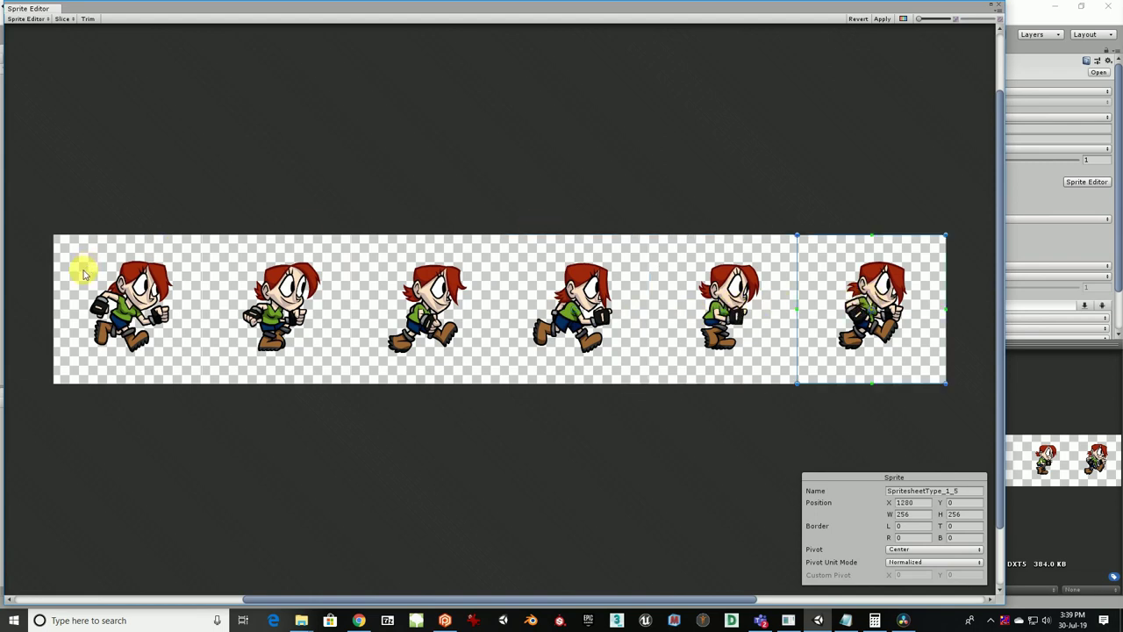
scroll(87, 263, up, 3)
click(157, 280)
click(376, 303)
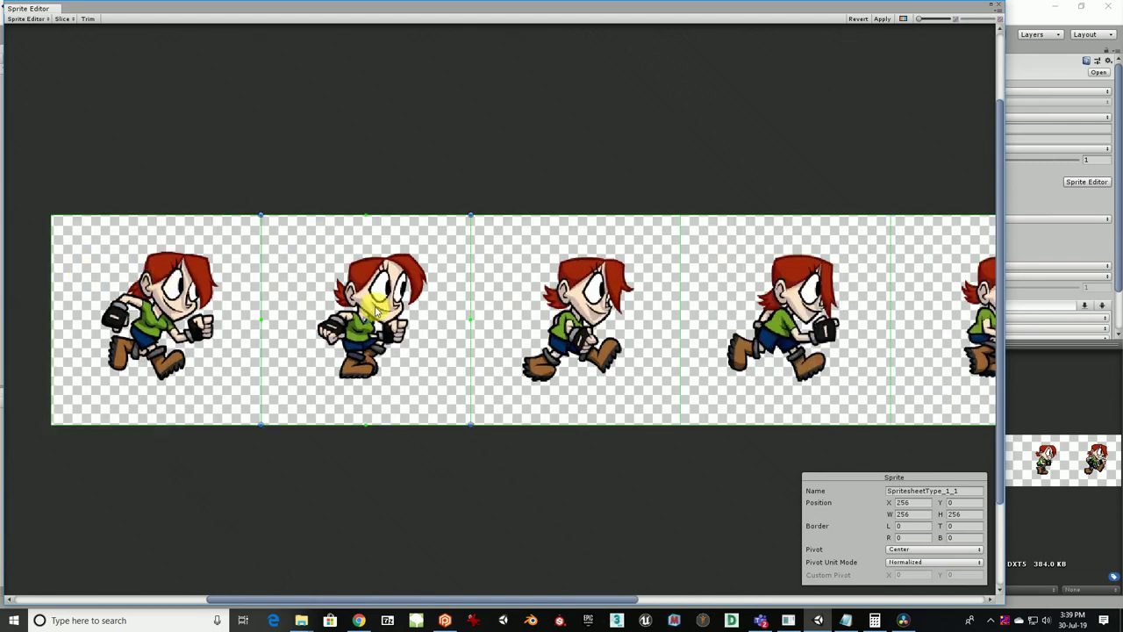
Examine the first three slices in the alpha channel view, and return to the colour view
click(903, 18)
scroll(358, 233, down, 4)
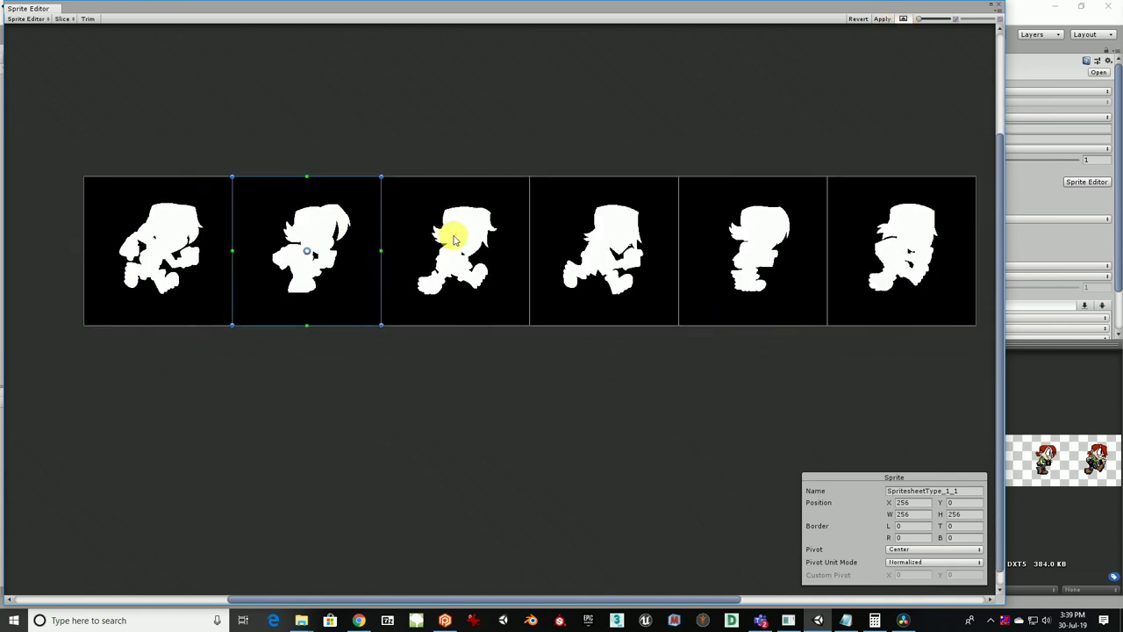
click(180, 236)
click(354, 231)
click(439, 227)
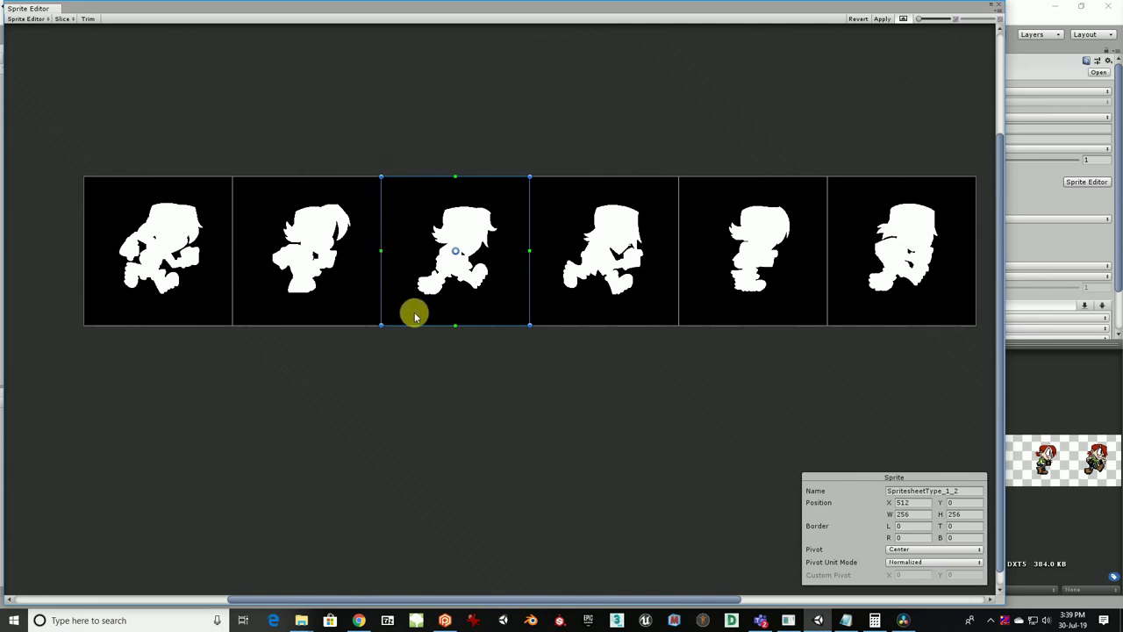
click(903, 19)
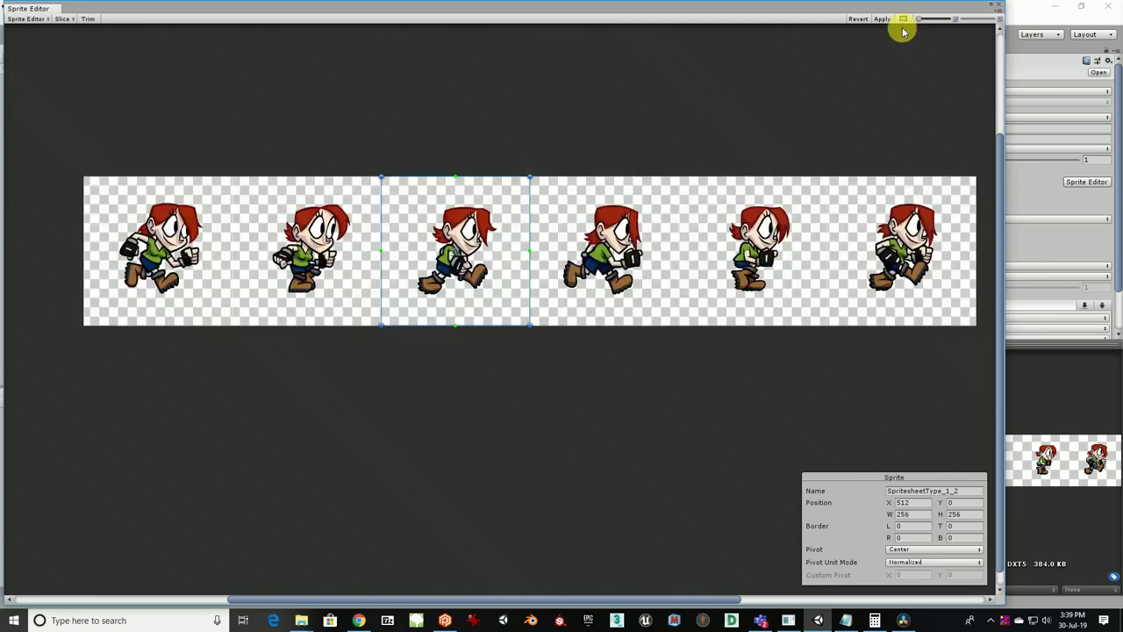
Apply the slicing to SpritesheetType_1 and close the Sprite Editor
drag(442, 149, 501, 221)
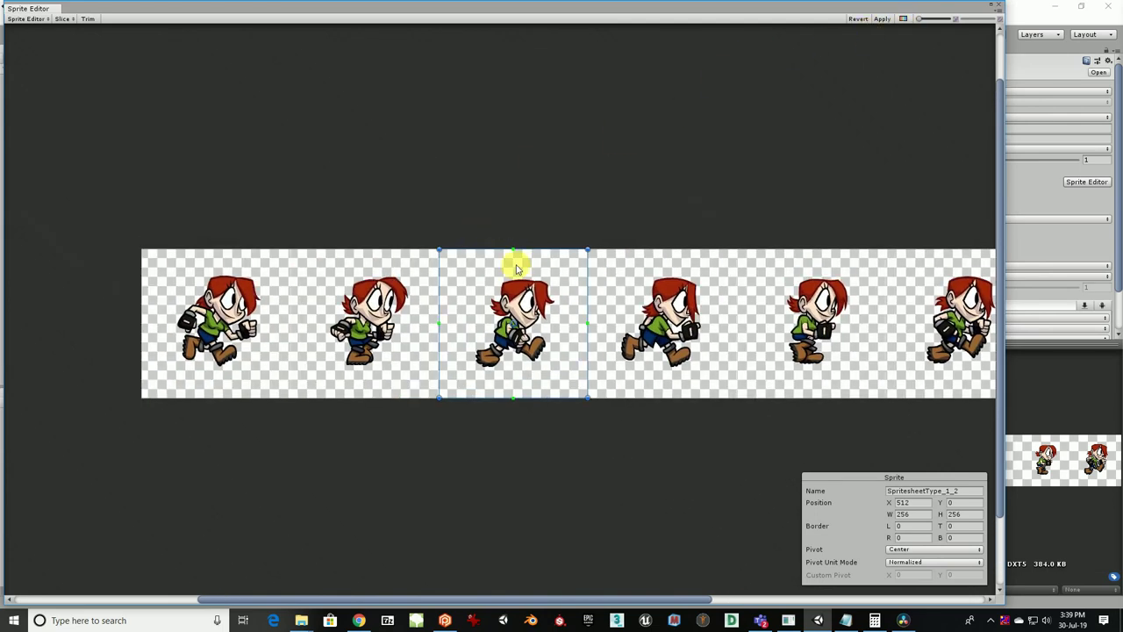
drag(516, 269, 356, 238)
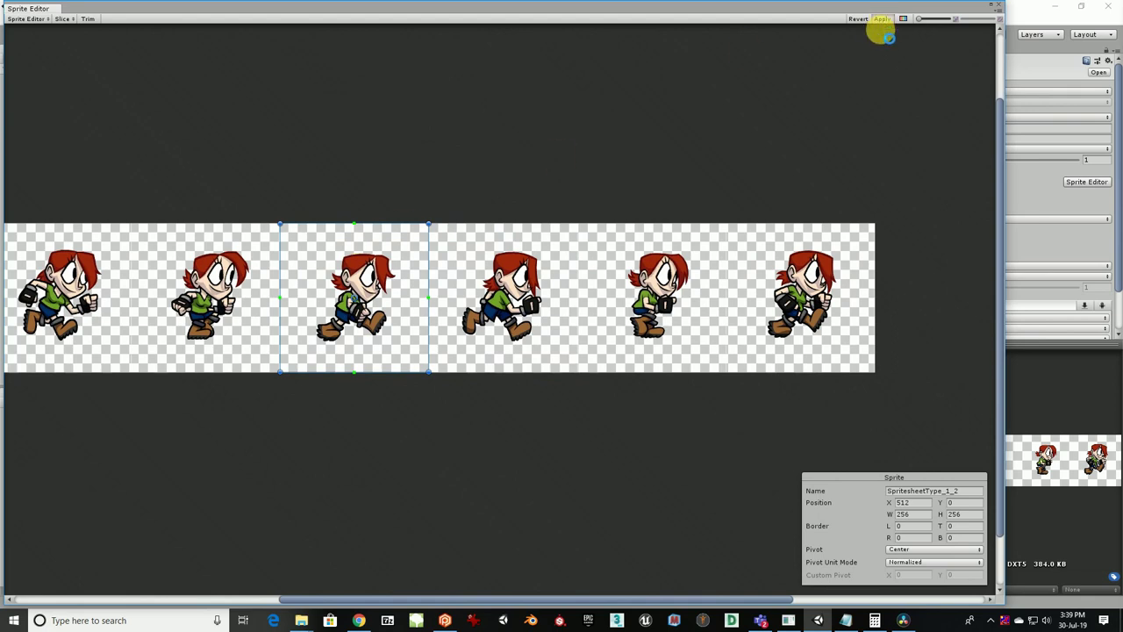
click(1000, 8)
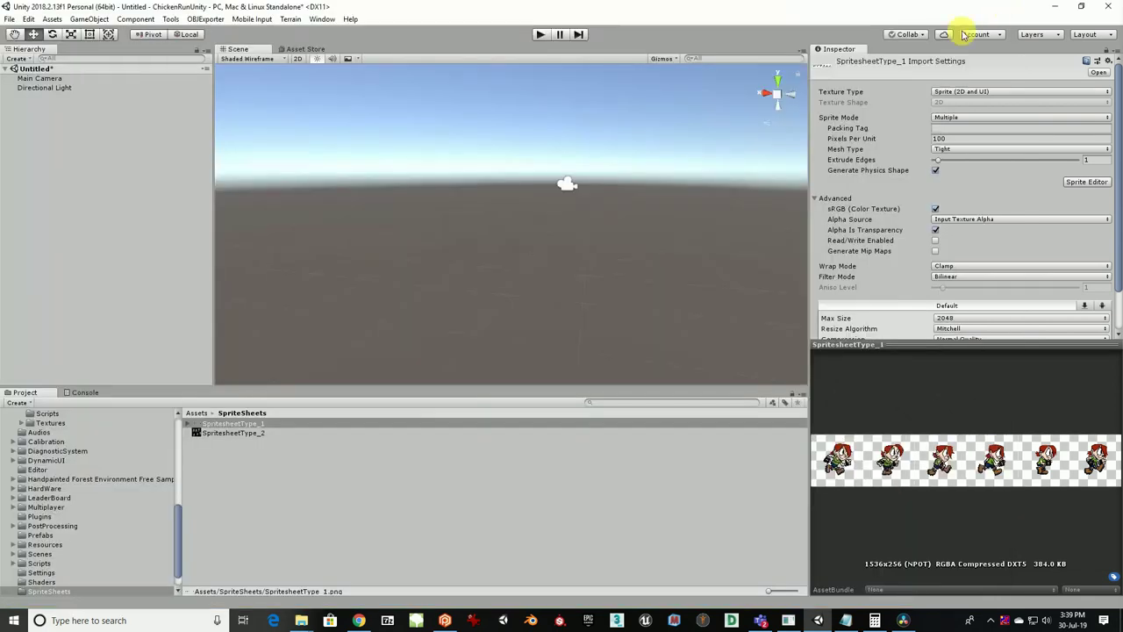
Place all six sliced sprites from SpritesheetType_1 in the scene as an animation, saving it as SpritesheetType_1 in the SpriteSheets folder
click(186, 426)
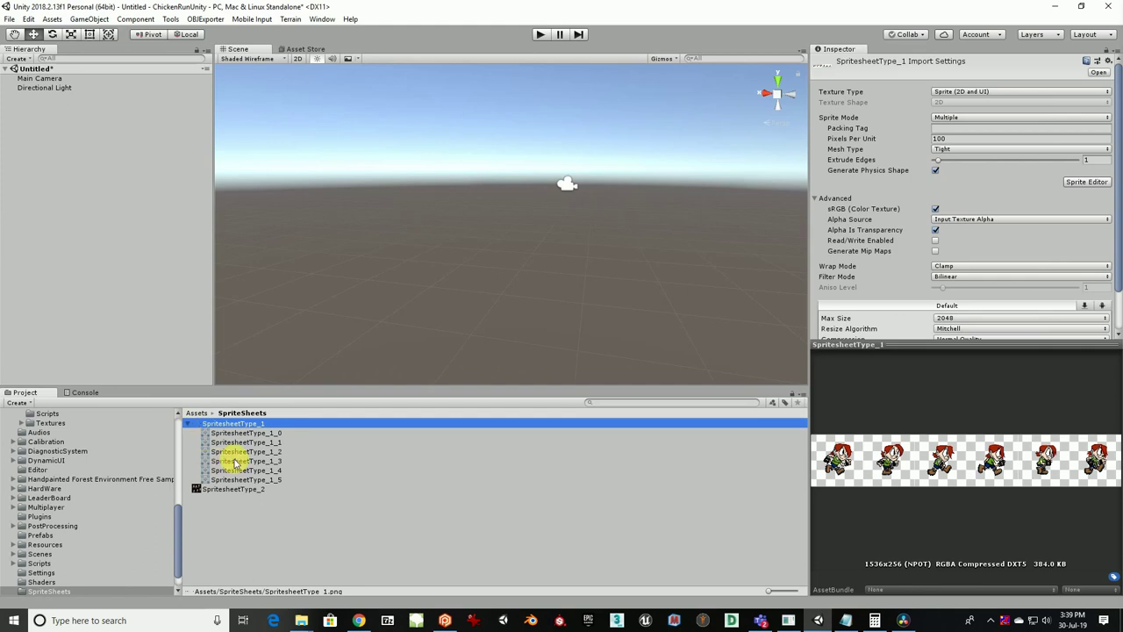
click(249, 432)
shift+click(253, 480)
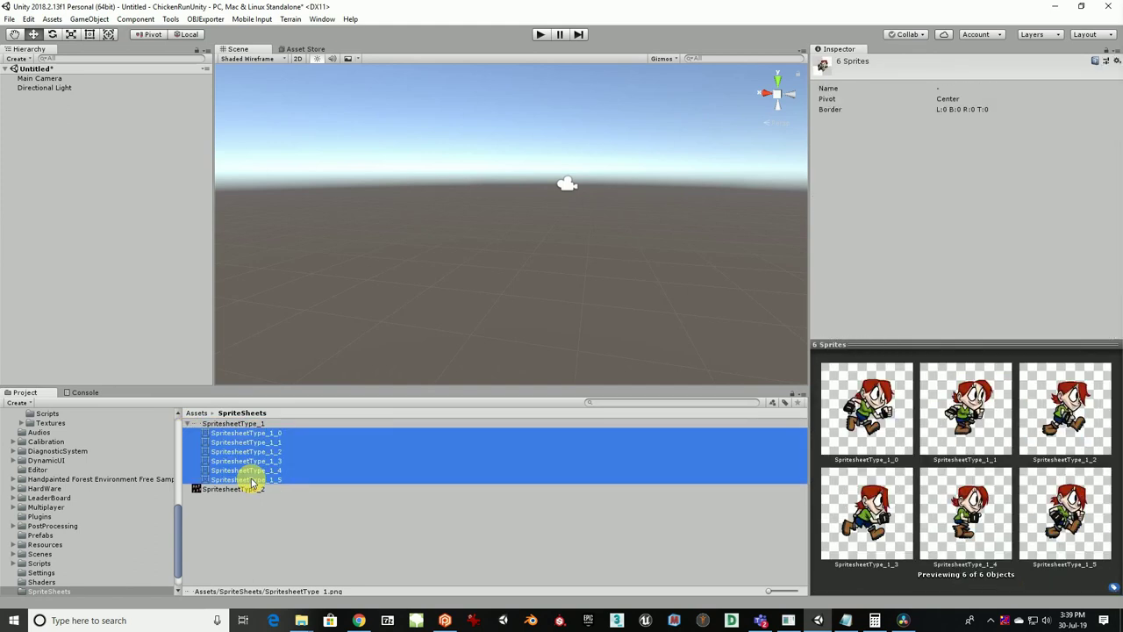
drag(236, 437, 474, 227)
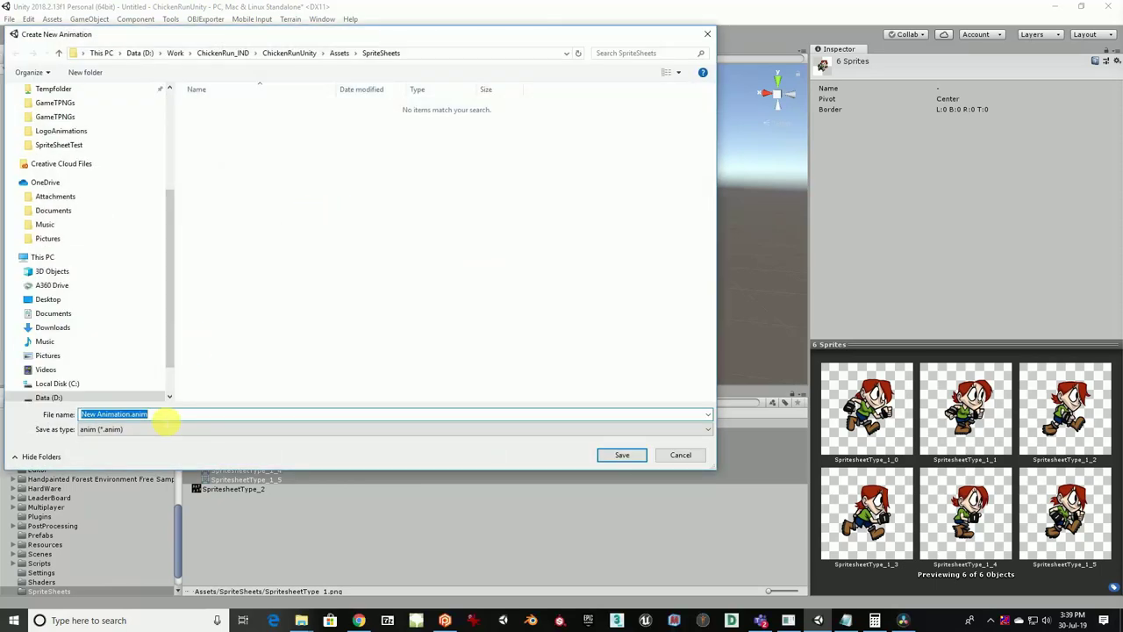
text(SpritesheetType_1.png)
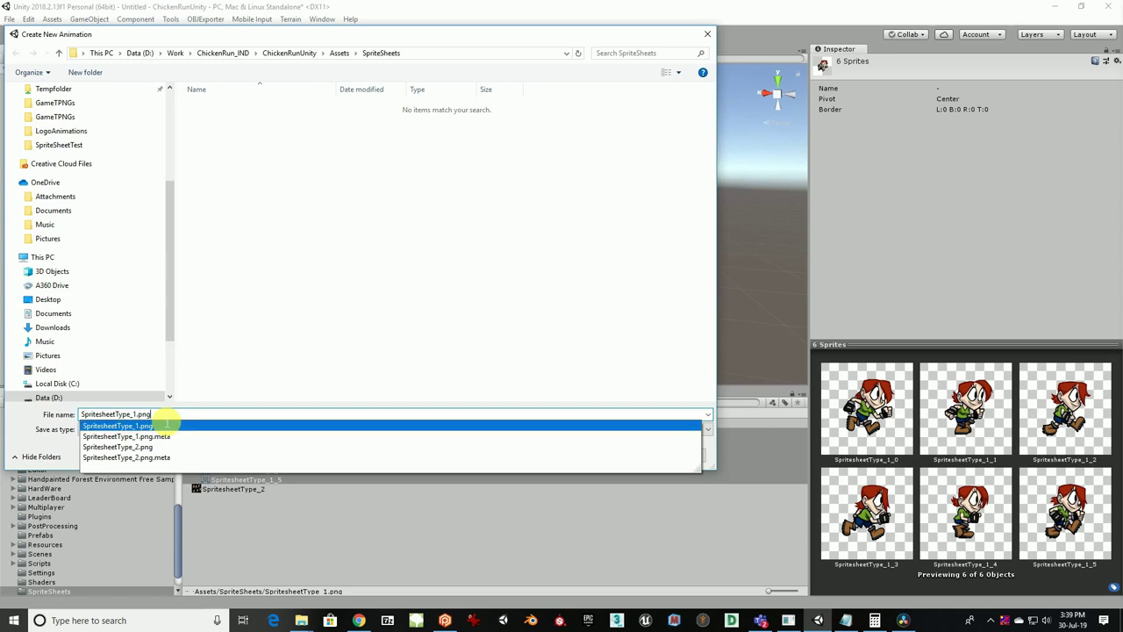
click(167, 425)
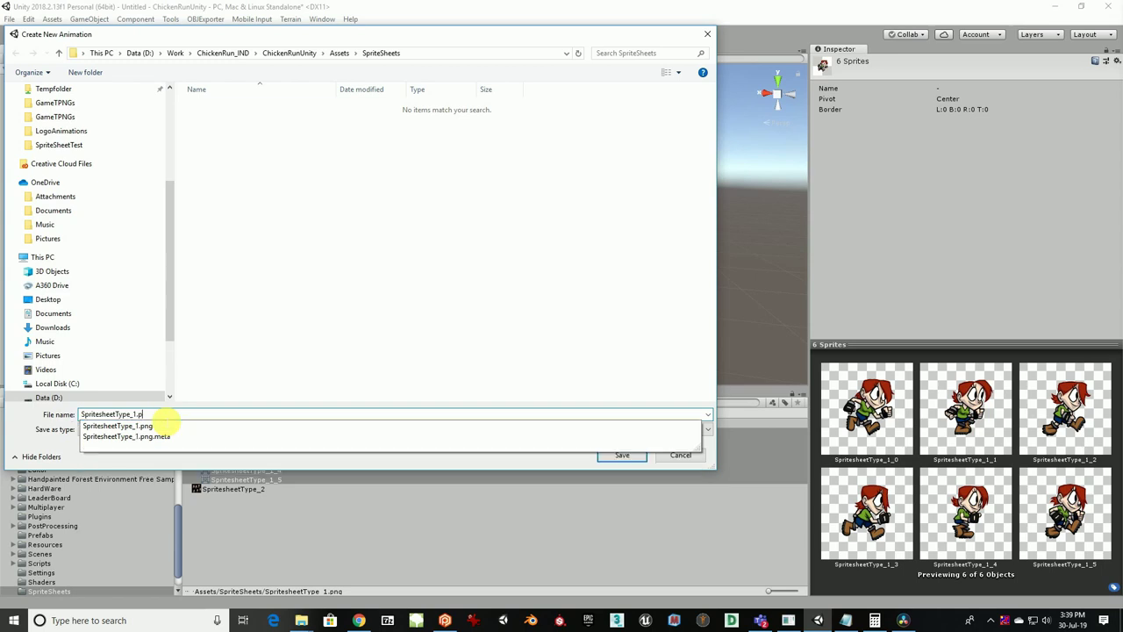
key(Return)
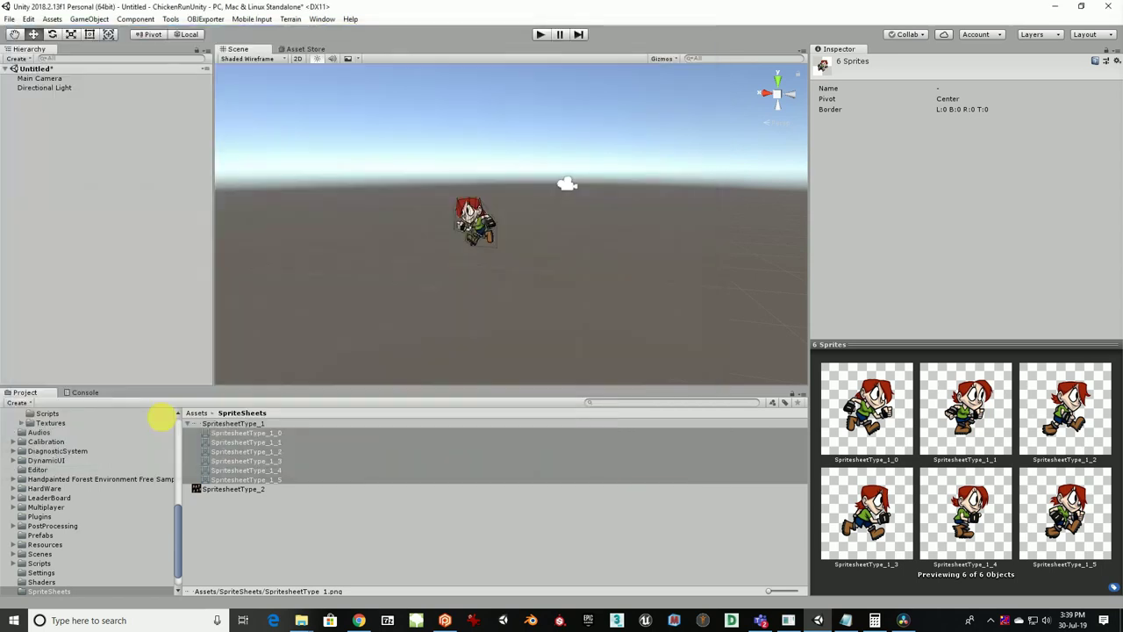
Play the scene and examine the running character's animation up close in the scene view
drag(420, 277, 2, 252)
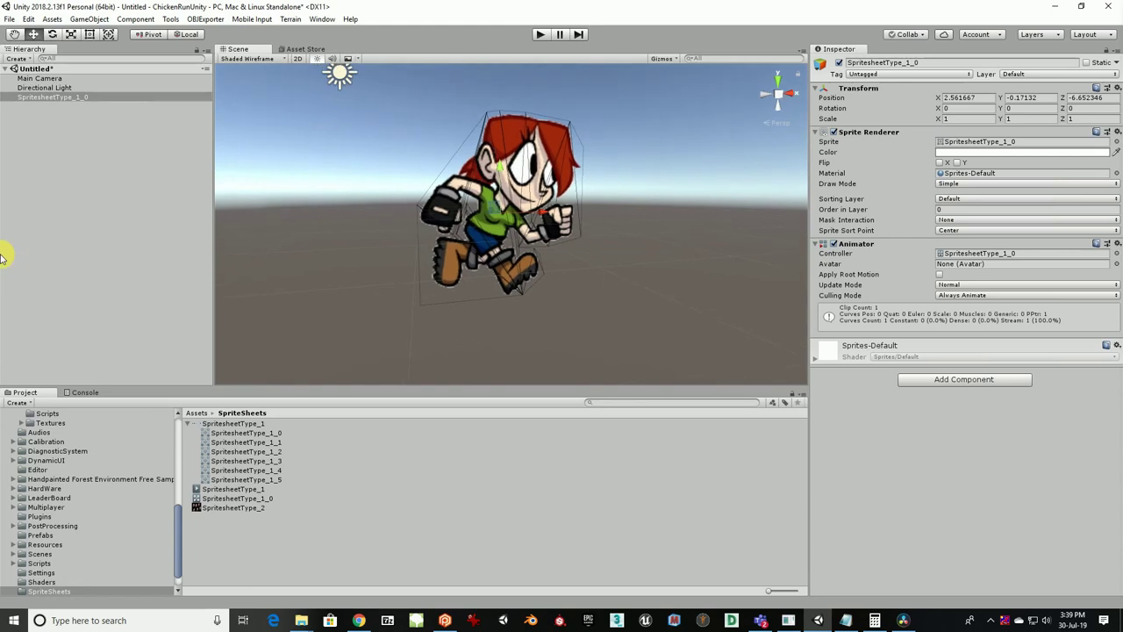
click(540, 34)
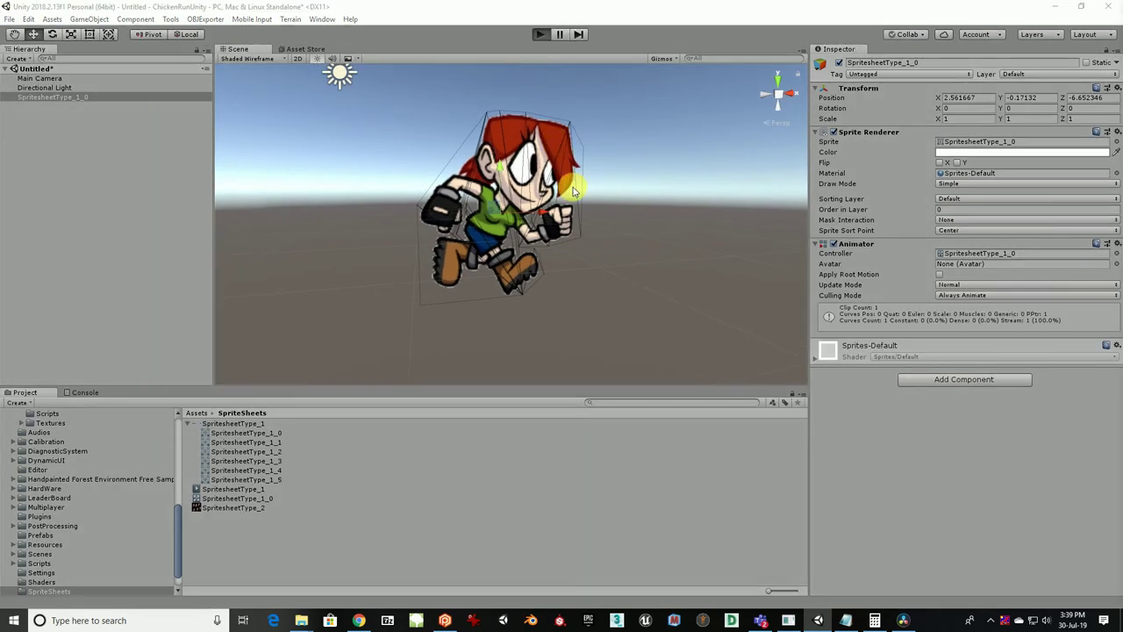
scroll(604, 213, down, 4)
mouse_move(607, 214)
mouse_down()
mouse_move(633, 216)
mouse_move(596, 201)
mouse_up()
click(634, 216)
scroll(594, 197, down, 3)
scroll(594, 198, up, 4)
Switch the scene view's draw mode to Shaded and examine the running character without its wireframe
click(260, 61)
click(261, 60)
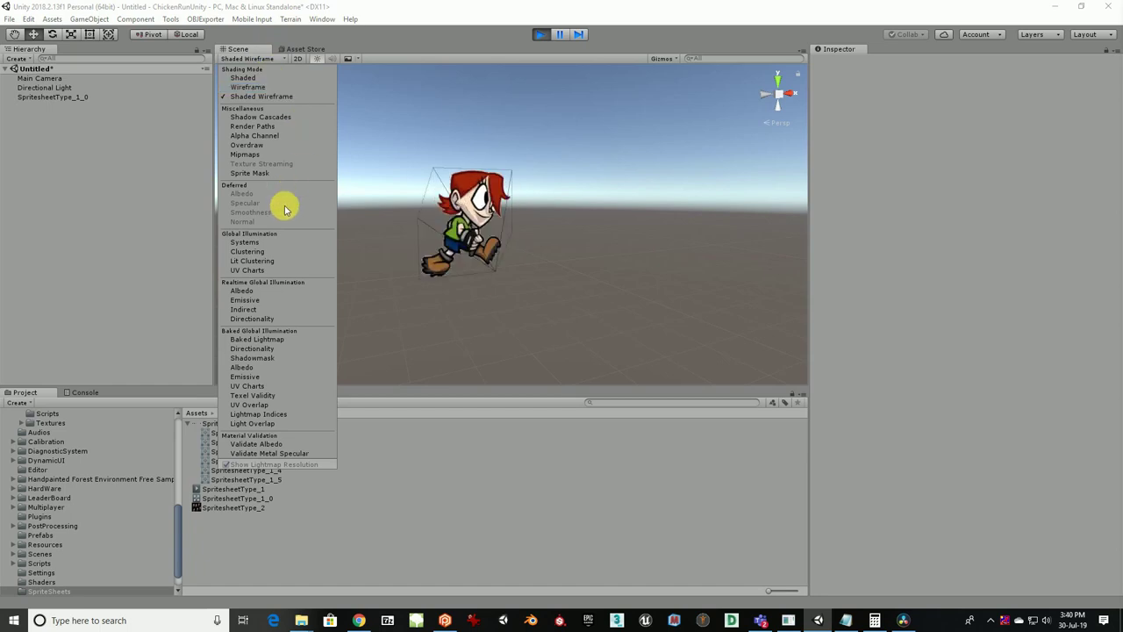
click(244, 78)
click(445, 229)
mouse_move(532, 282)
mouse_down()
mouse_move(558, 286)
mouse_move(539, 271)
mouse_up()
scroll(553, 284, up, 4)
scroll(544, 276, down, 4)
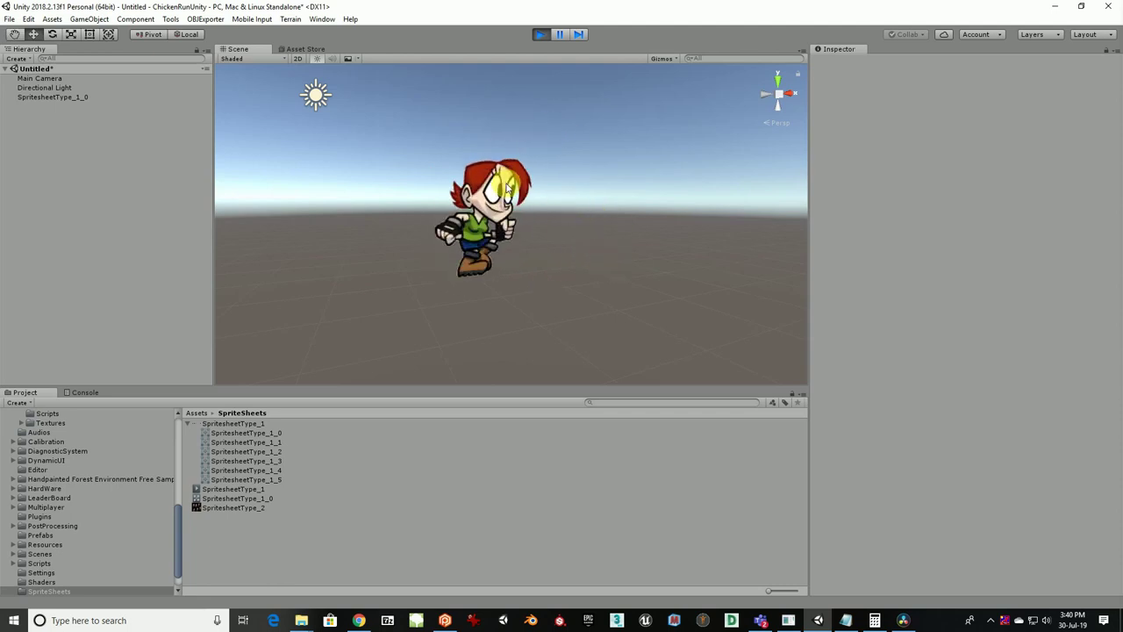
Open the SpritesheetType_1_0 controller in the Animator, dock it beside the scene view, and resize the panes to show its state graph
double_click(228, 497)
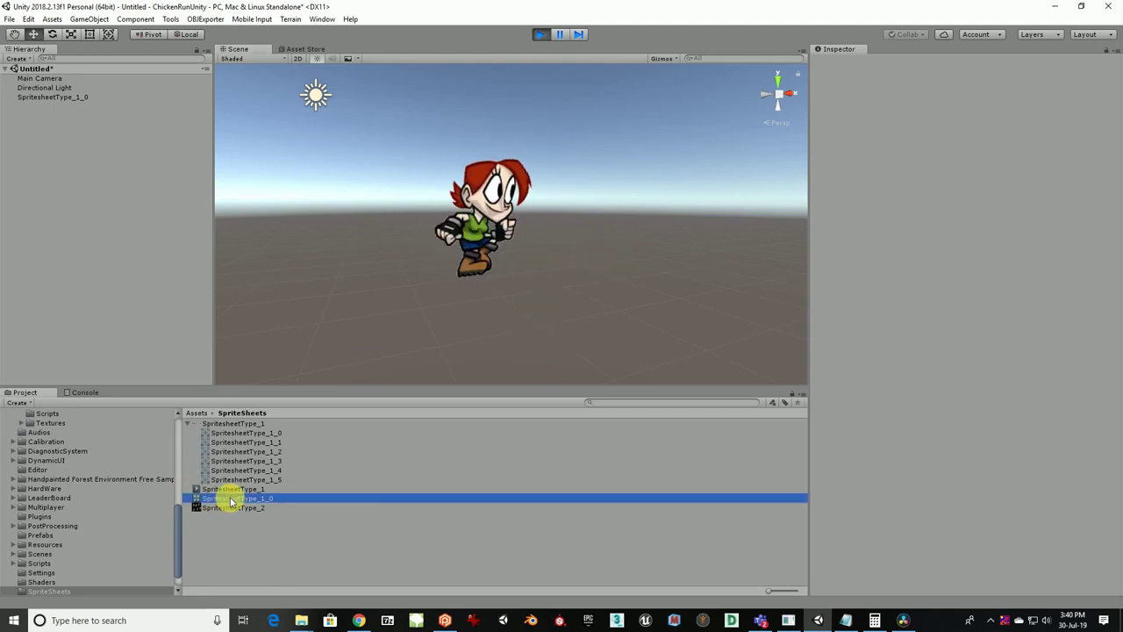
click(239, 49)
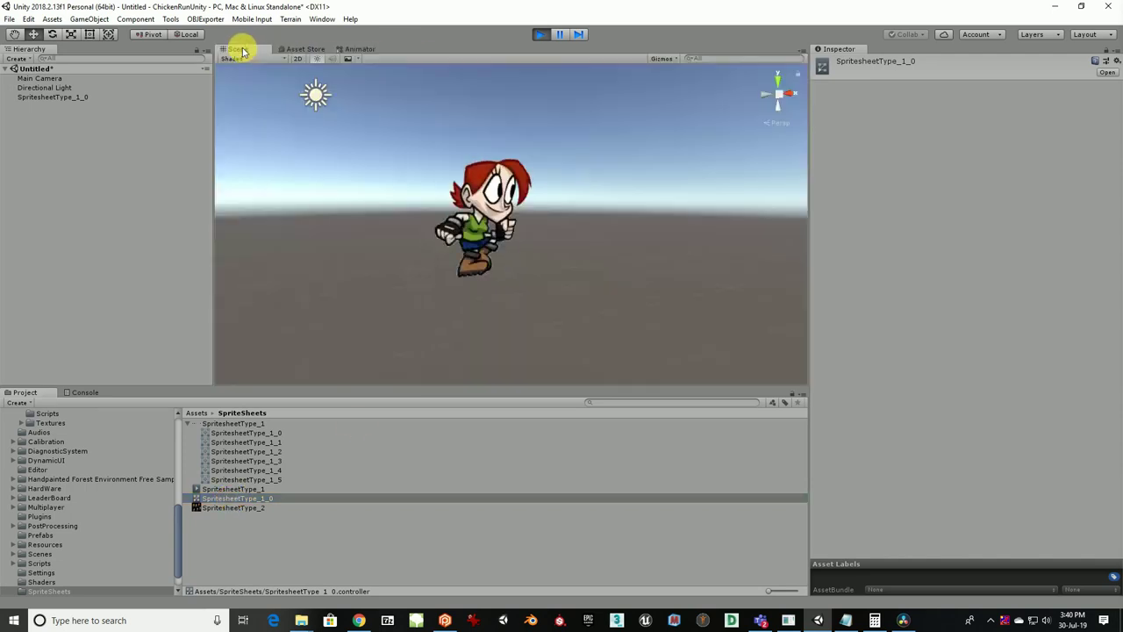
click(354, 50)
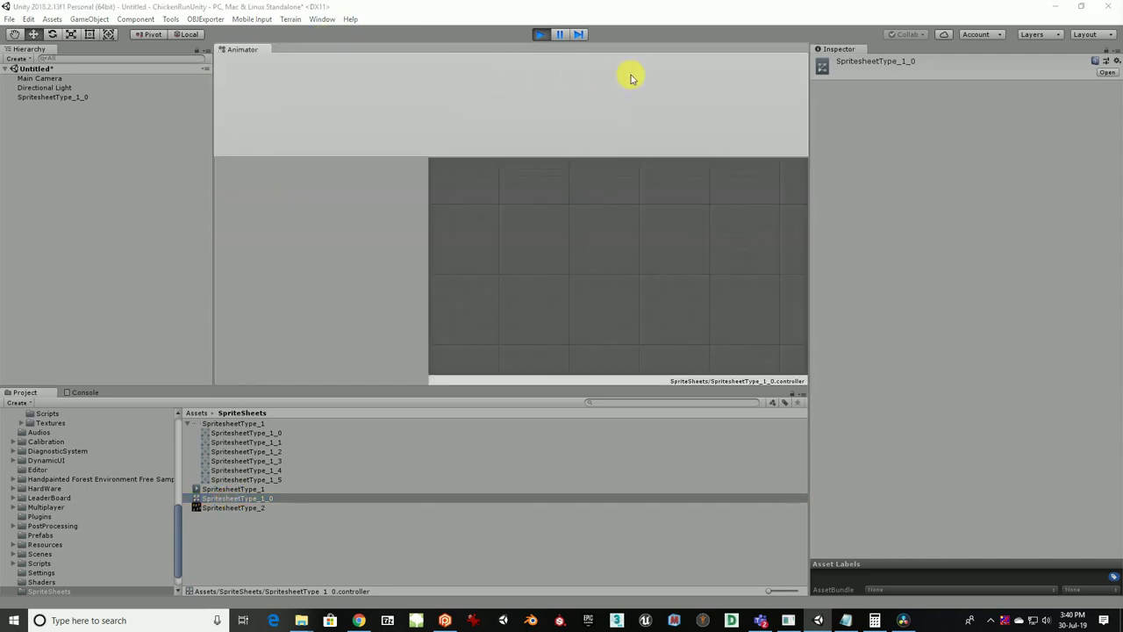
drag(359, 48, 684, 186)
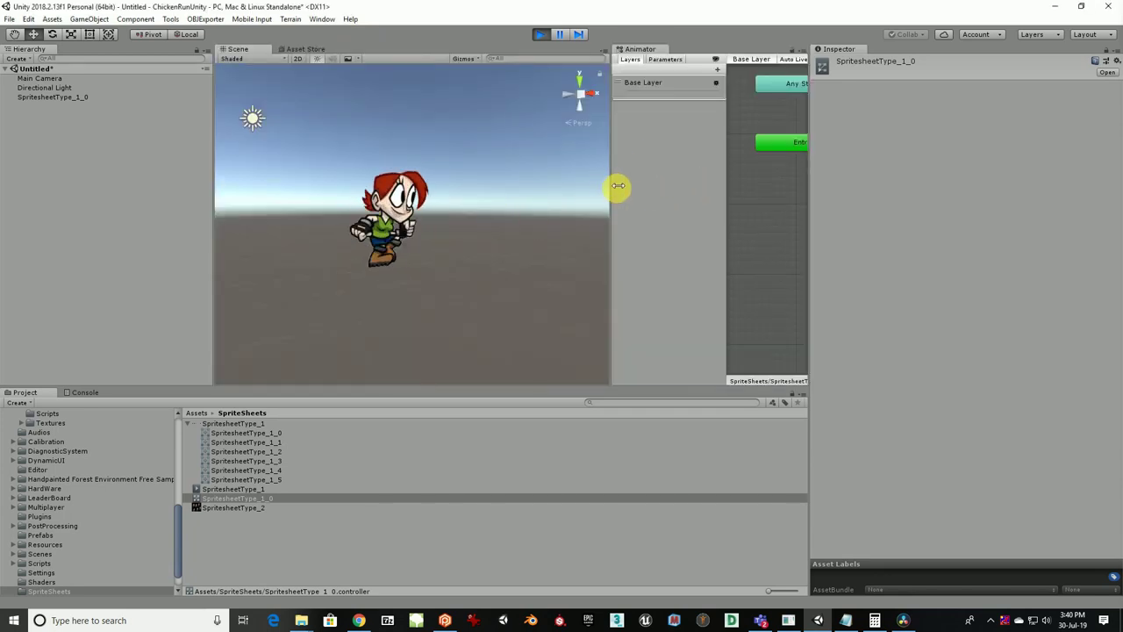
click(620, 190)
drag(733, 175, 632, 173)
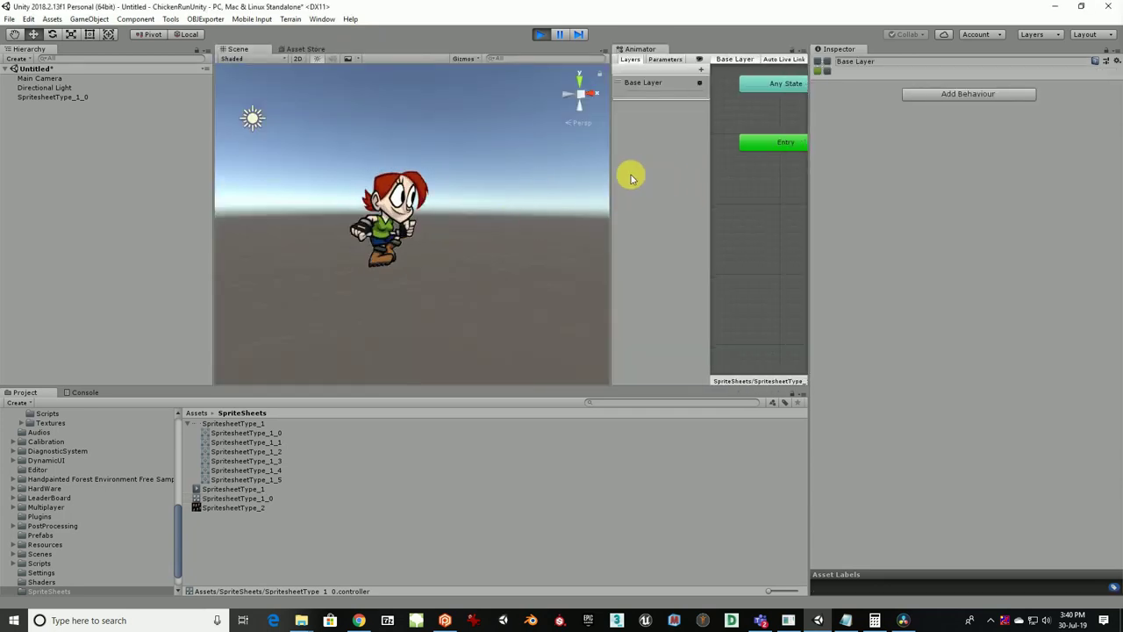
drag(815, 191, 968, 192)
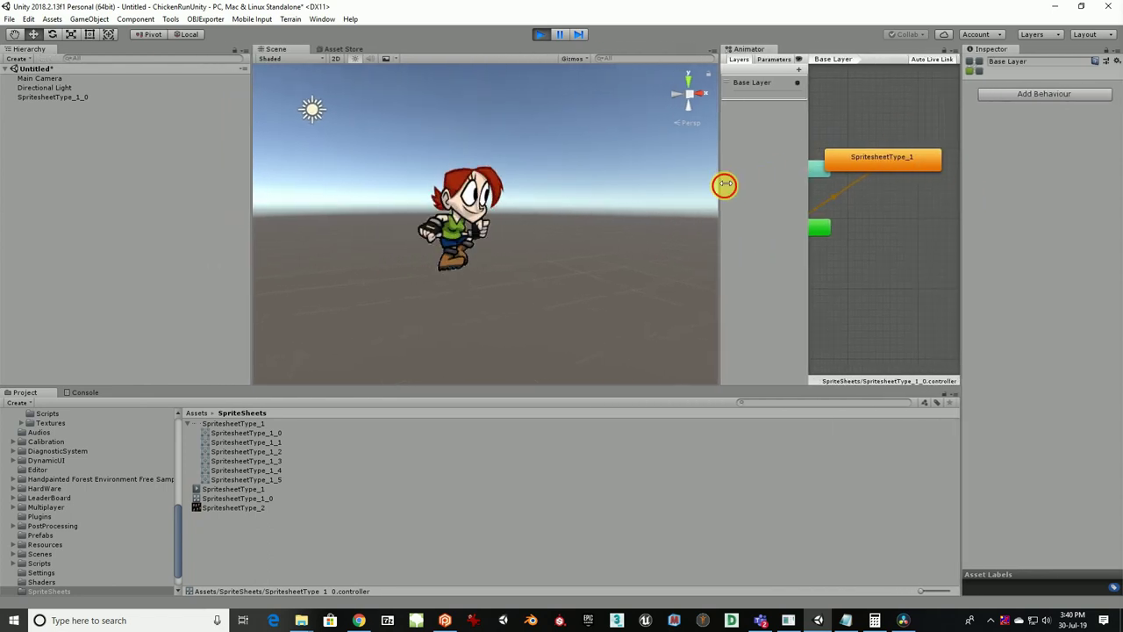
drag(726, 183, 688, 185)
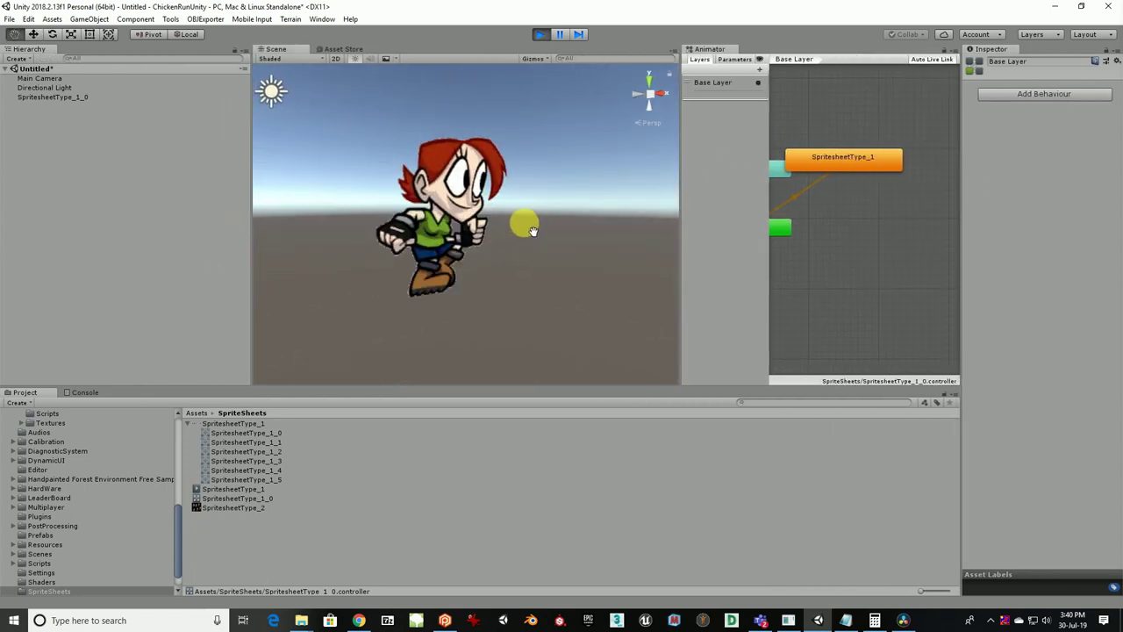
Try a faster playback speed on the SpritesheetType_1 animation state, and reset its speed to 1
click(866, 164)
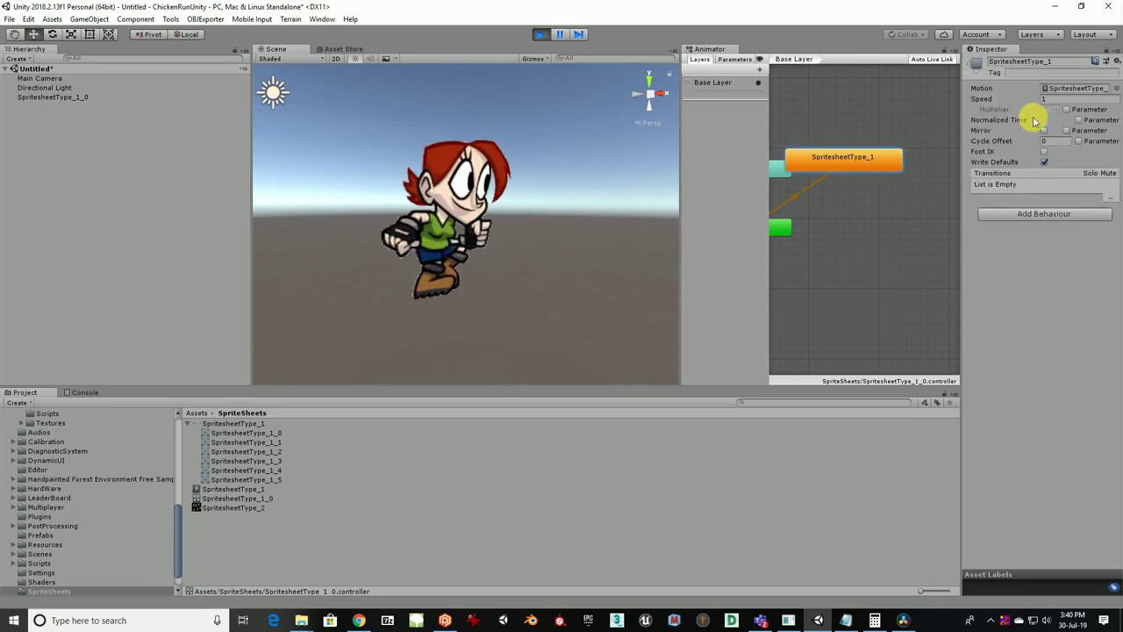
drag(1081, 103, 1, 164)
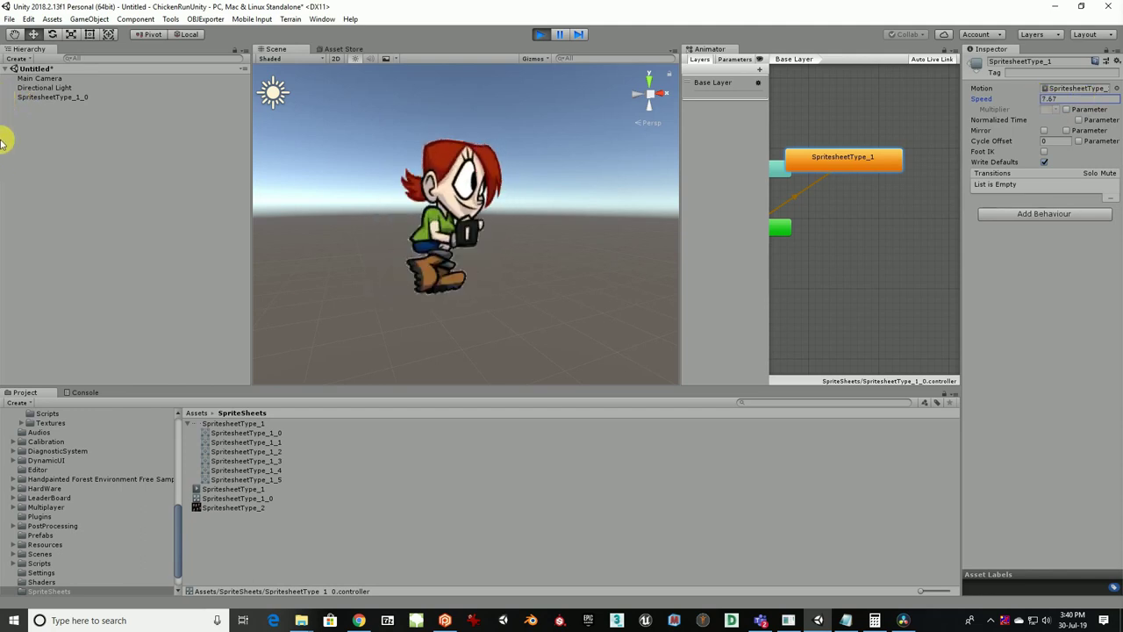
drag(1064, 100, 773, 213)
text(1)
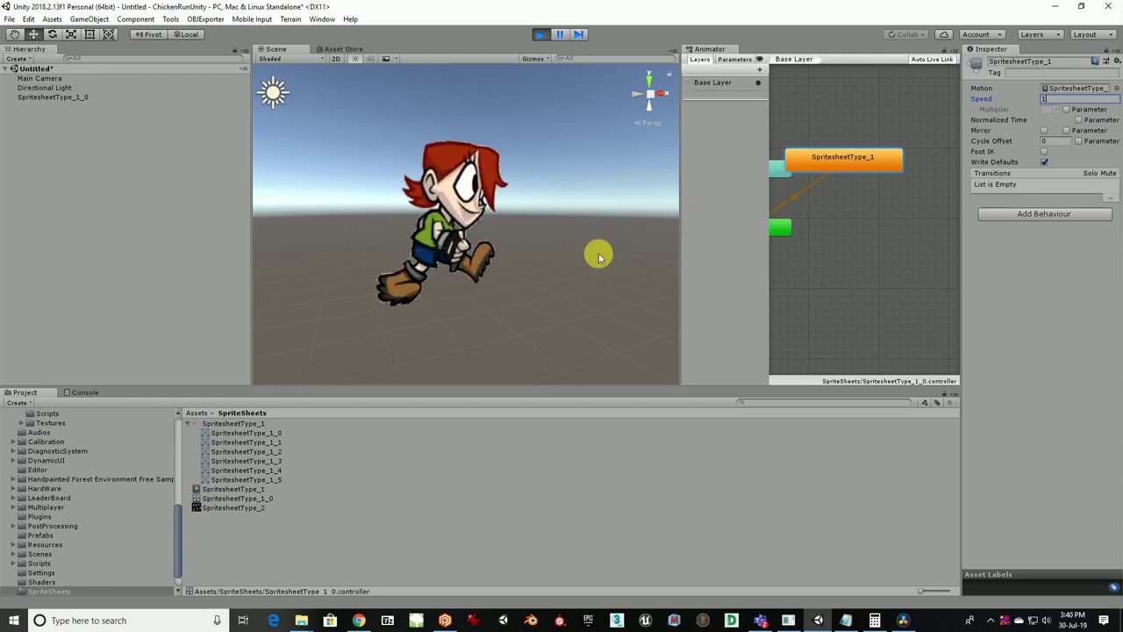
Try the Mirror option on the SpritesheetType_1 state, dismiss the chat notification, and stop playing the scene
click(1045, 131)
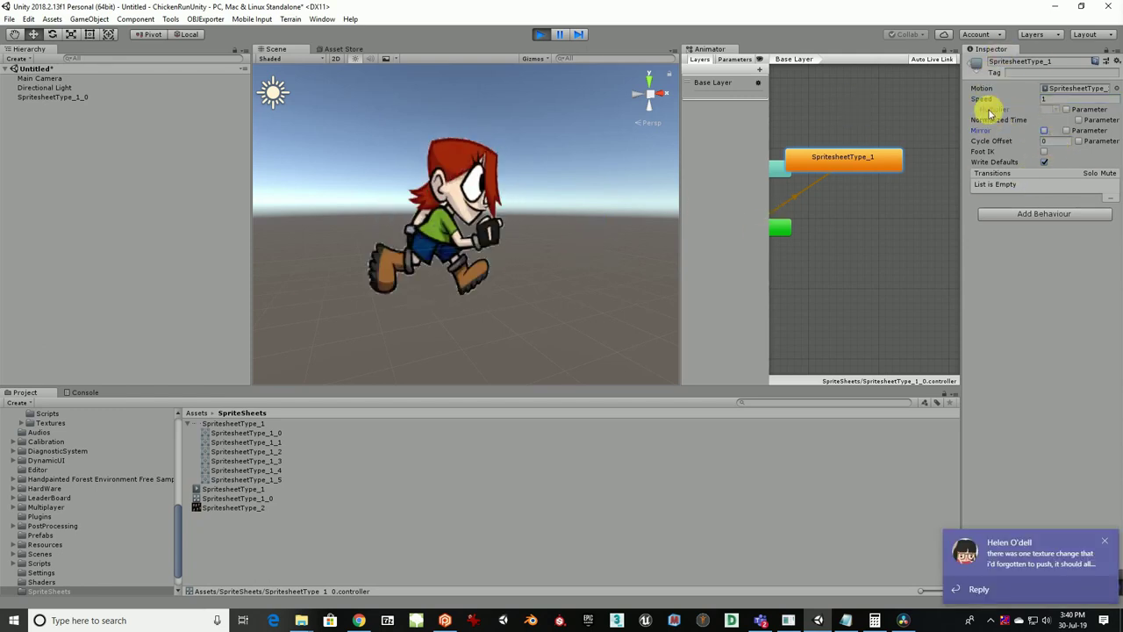
click(1104, 539)
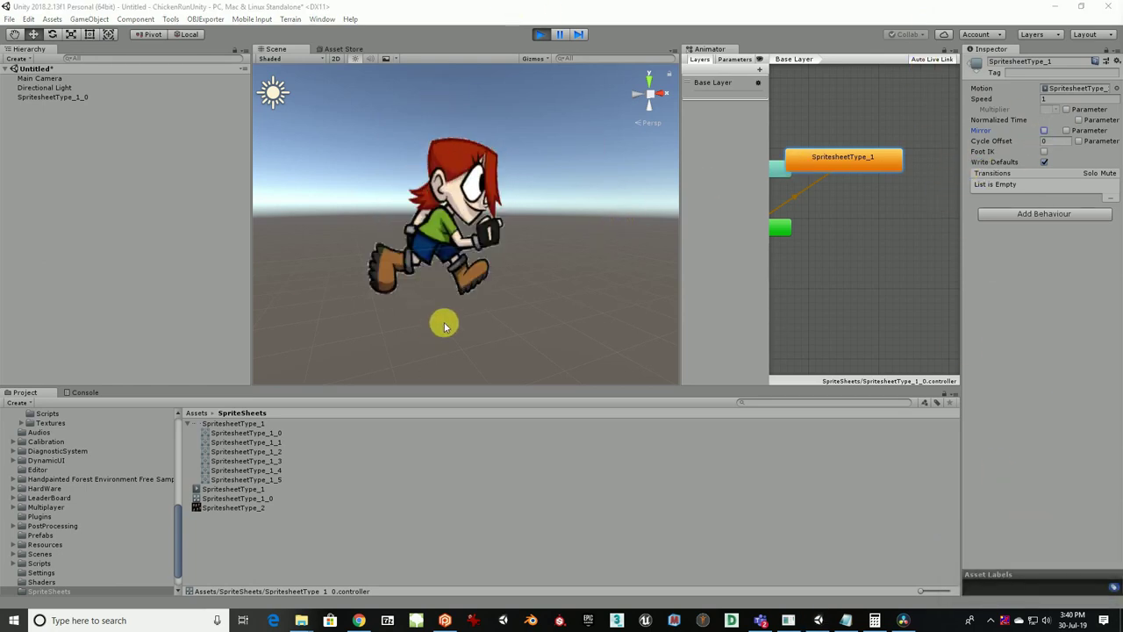
click(541, 33)
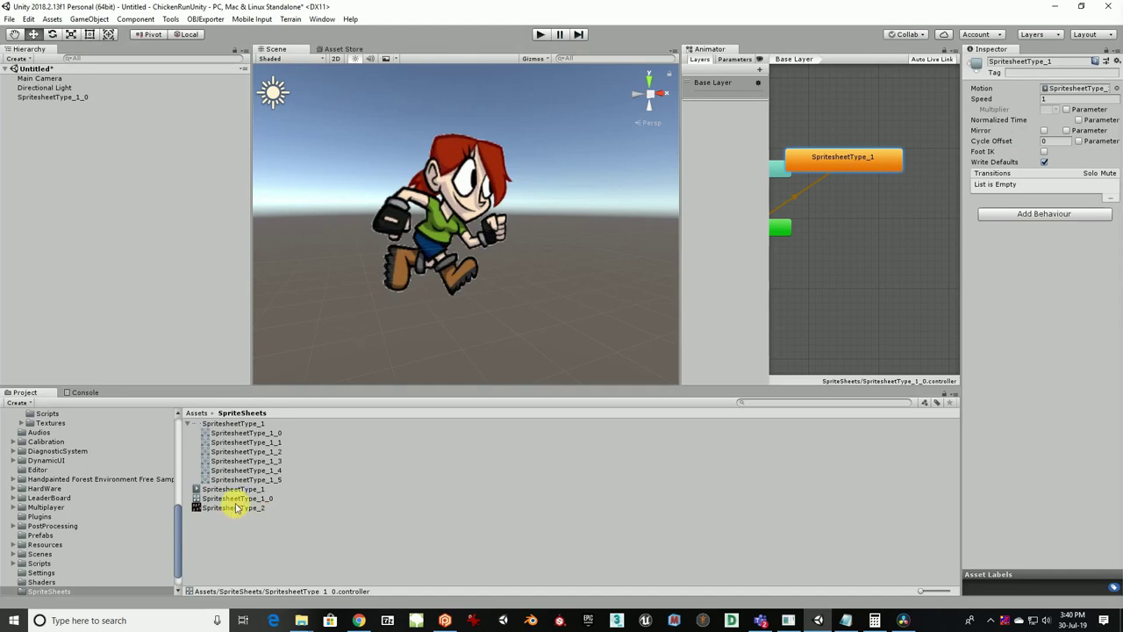
Set SpritesheetType_2's texture type to Sprite (2D and UI) with sprite mode Multiple, and apply the import settings
click(190, 425)
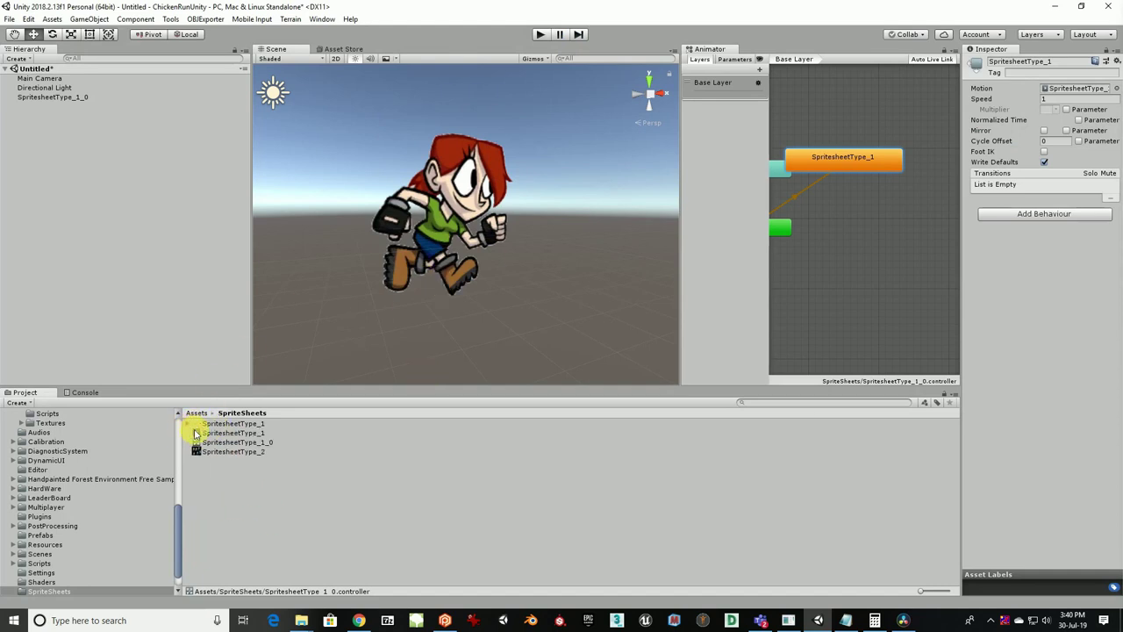
click(247, 454)
drag(963, 176, 740, 256)
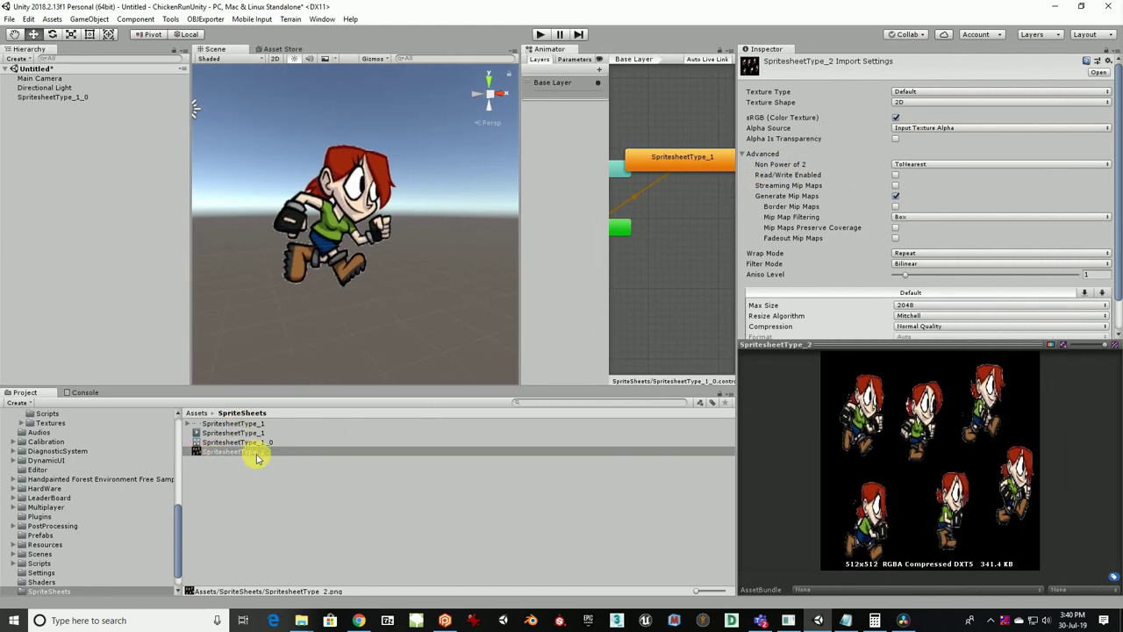
click(950, 94)
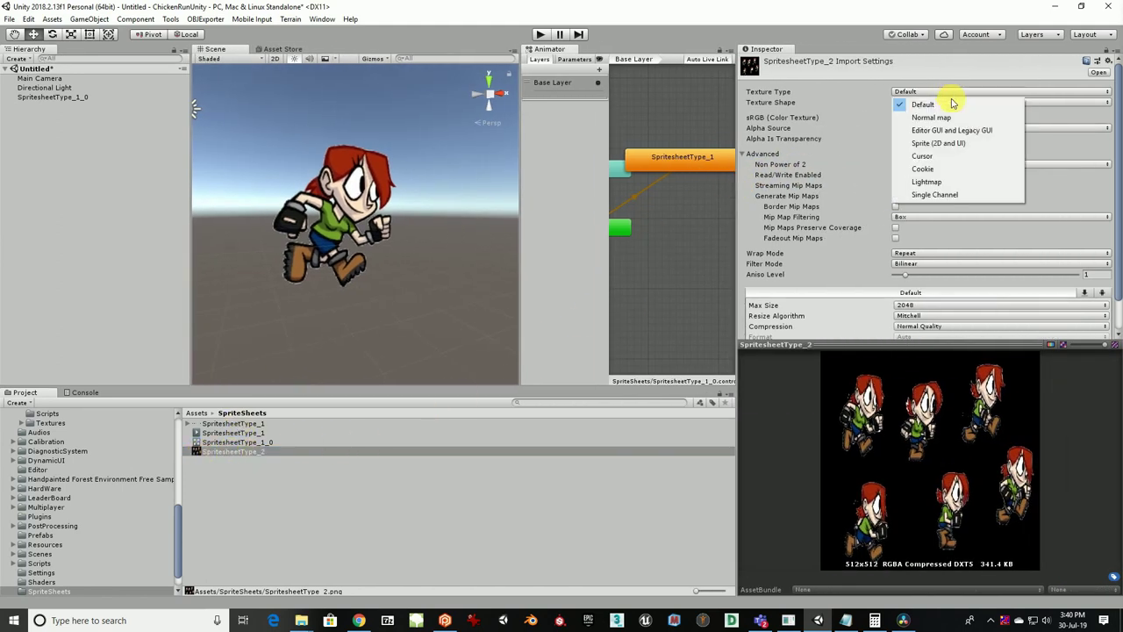
click(947, 144)
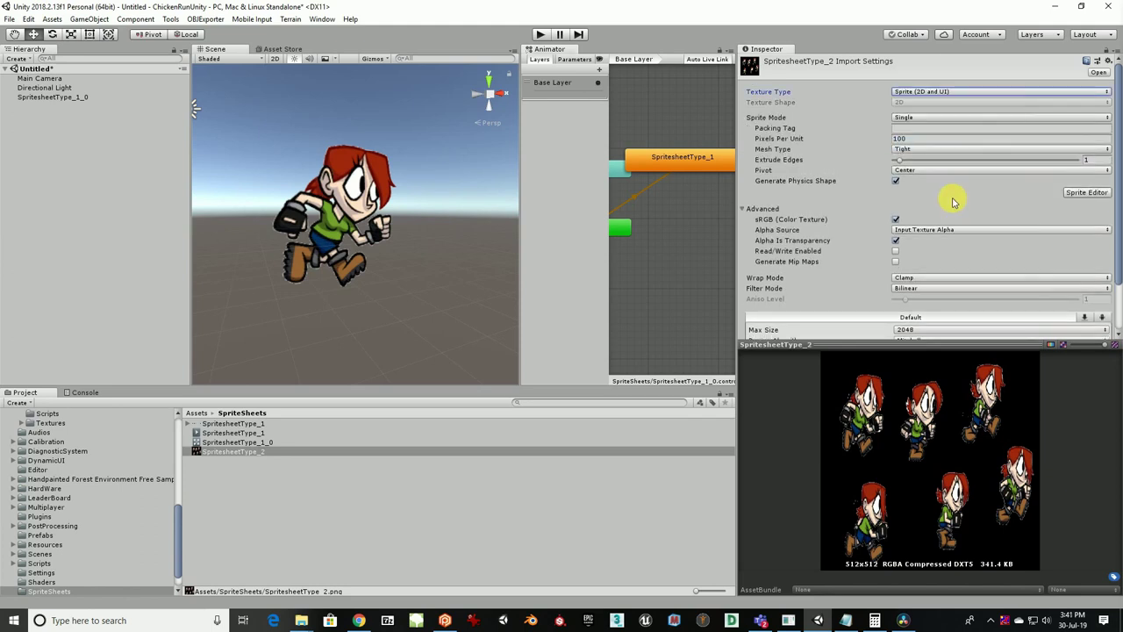
click(920, 117)
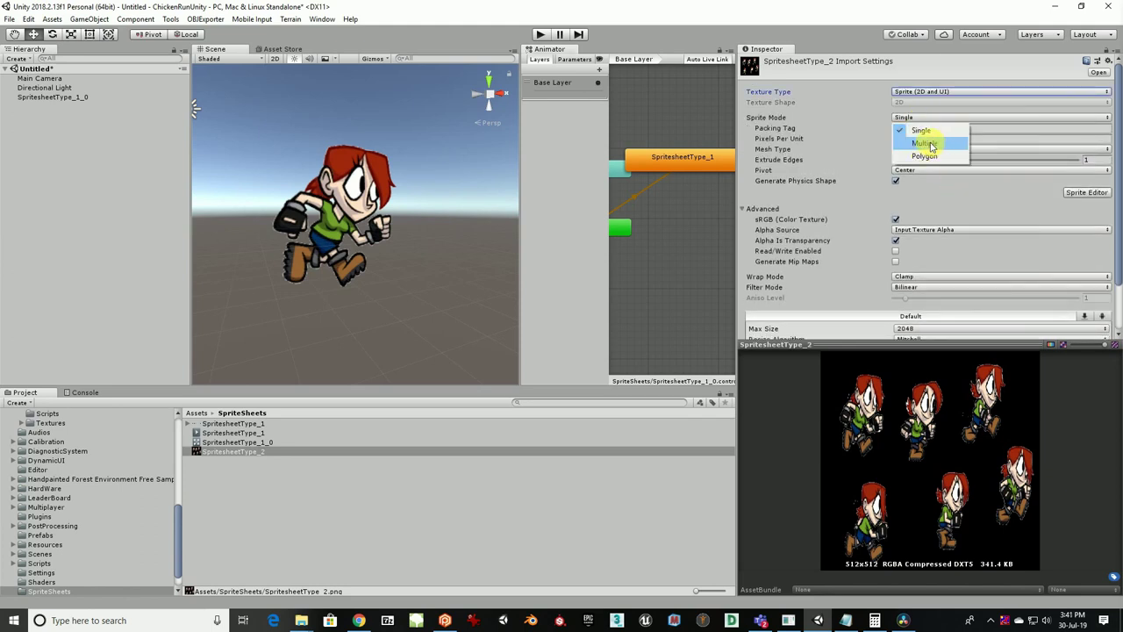
click(931, 144)
scroll(928, 250, down, 2)
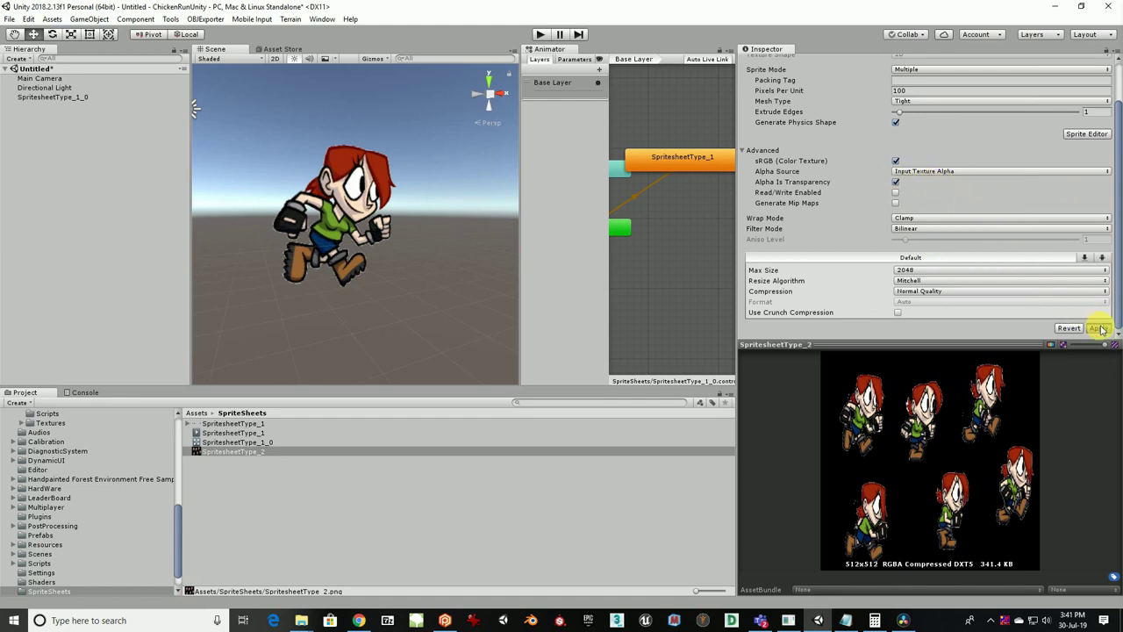
scroll(1011, 182, up, 2)
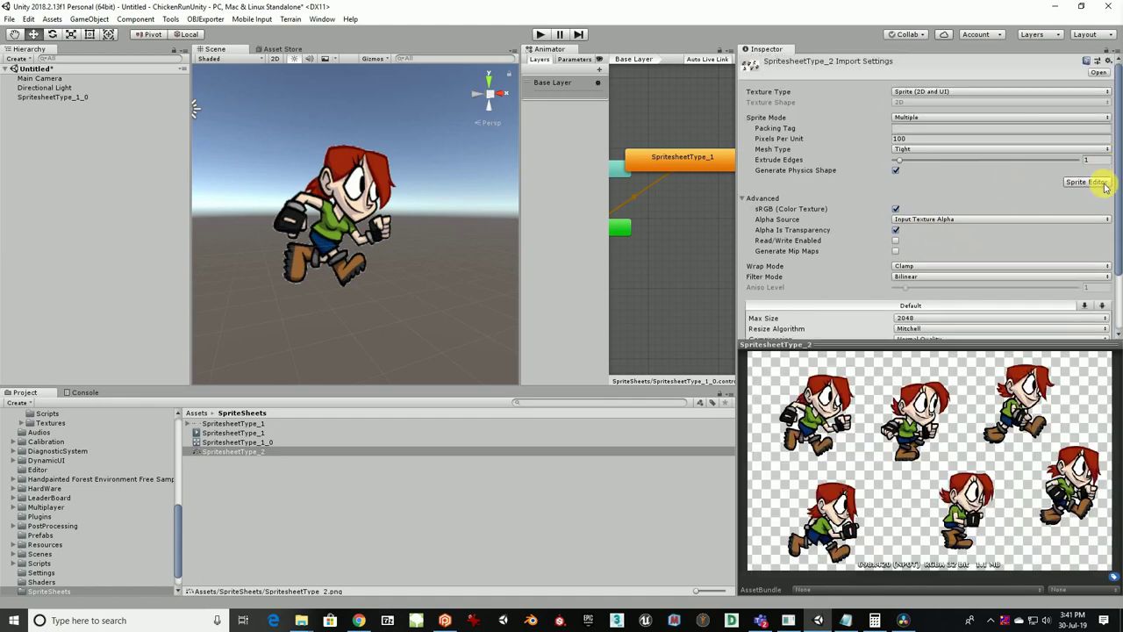
Slice SpritesheetType_2 in the Sprite Editor with type Automatic, pivot Center and method Delete Existing
click(1088, 184)
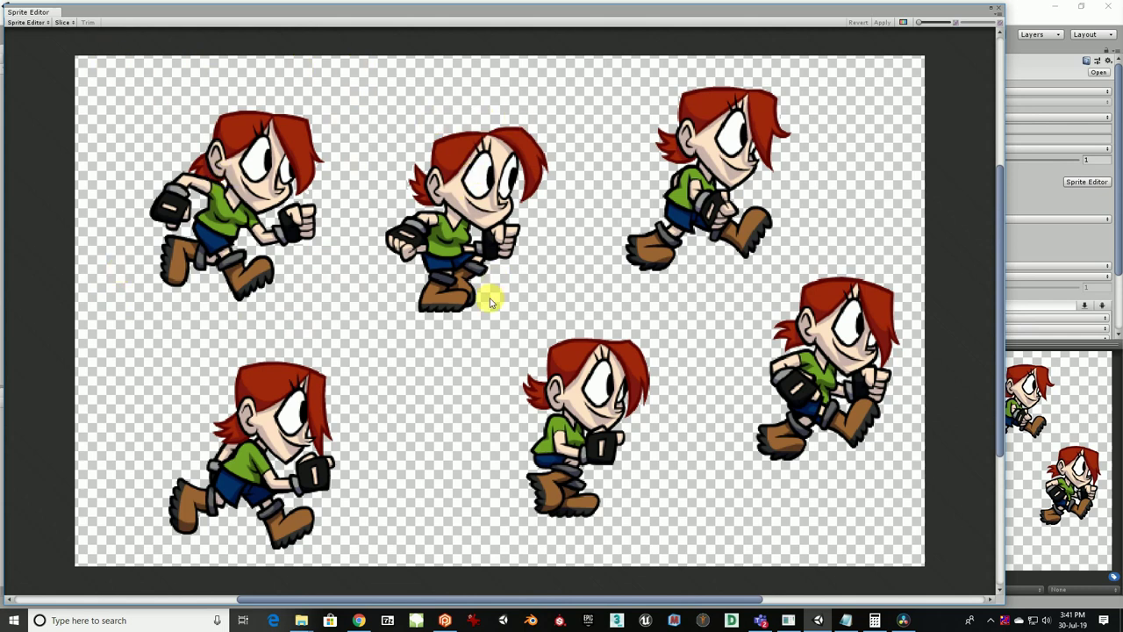
click(64, 23)
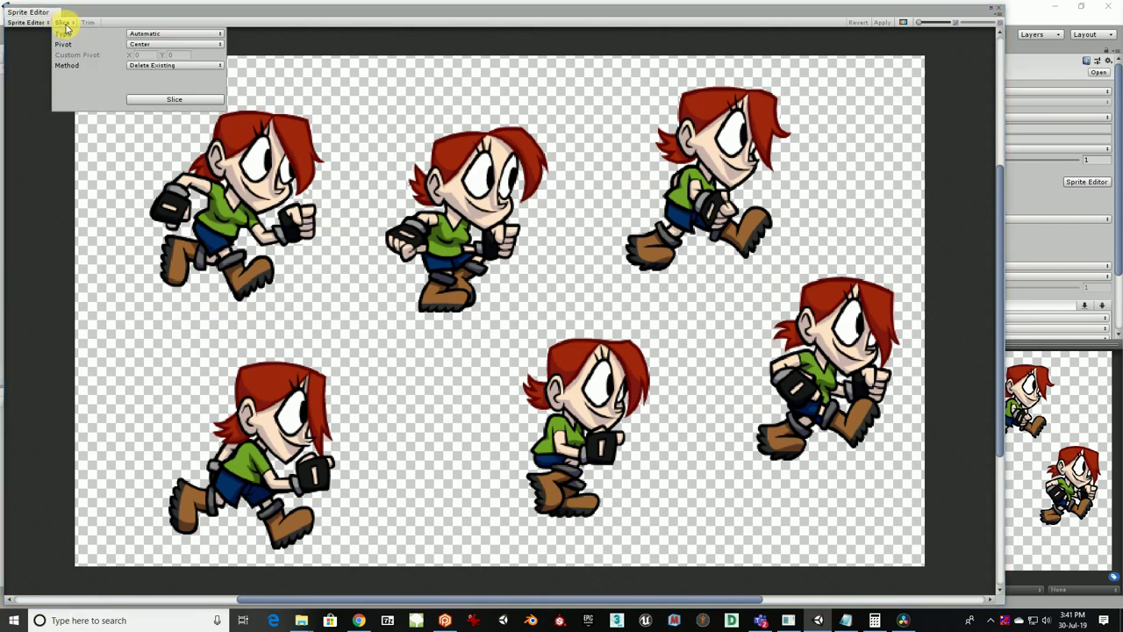
click(168, 35)
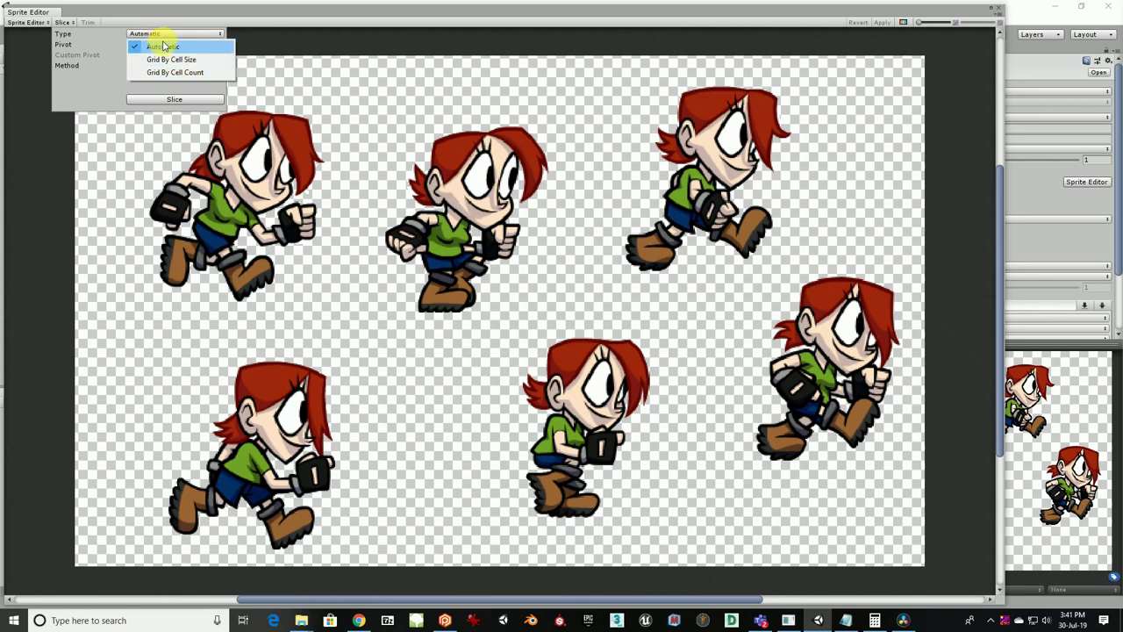
click(181, 49)
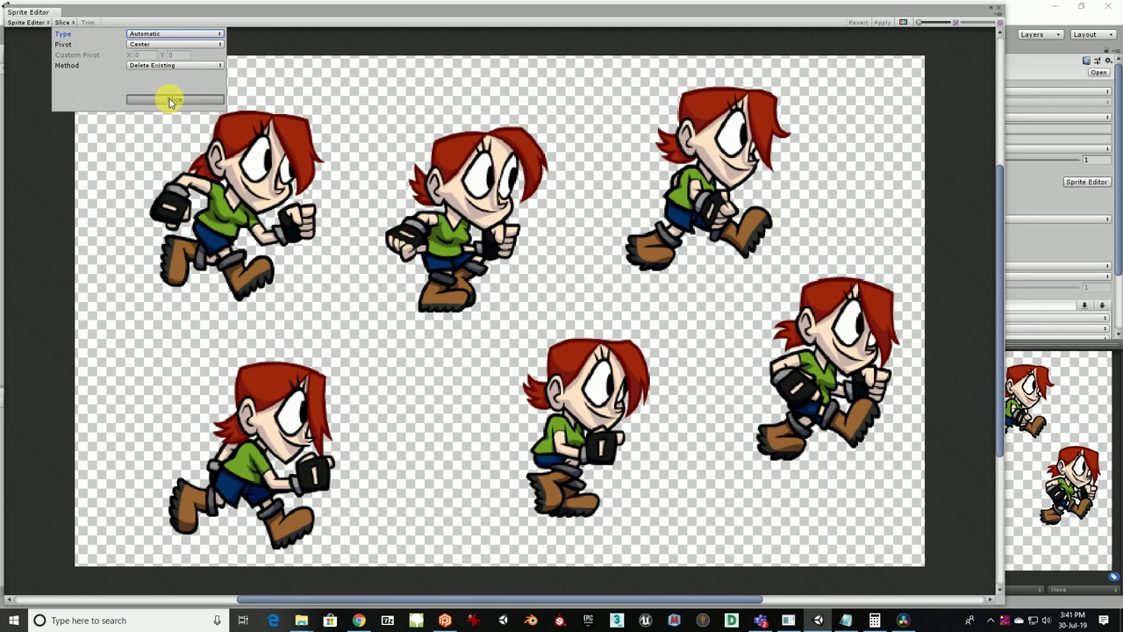
click(171, 101)
Examine the bounds of the automatically cut slices around the running poses in SpritesheetType_2
click(246, 200)
click(473, 214)
click(707, 180)
click(816, 367)
click(614, 405)
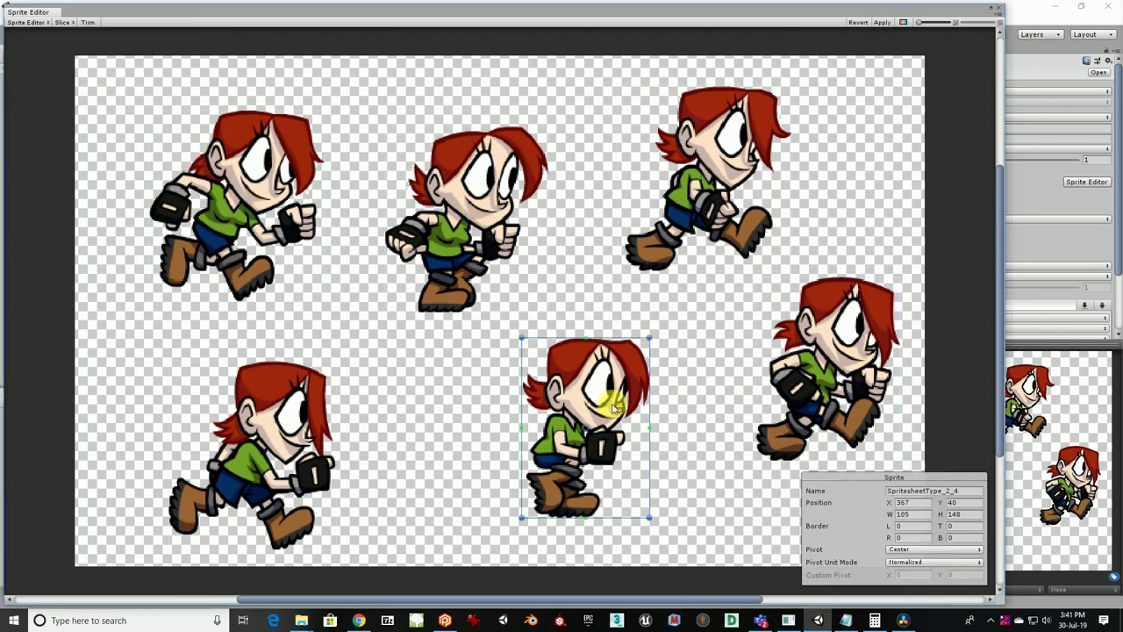
click(277, 416)
click(230, 200)
click(507, 225)
click(766, 173)
click(829, 312)
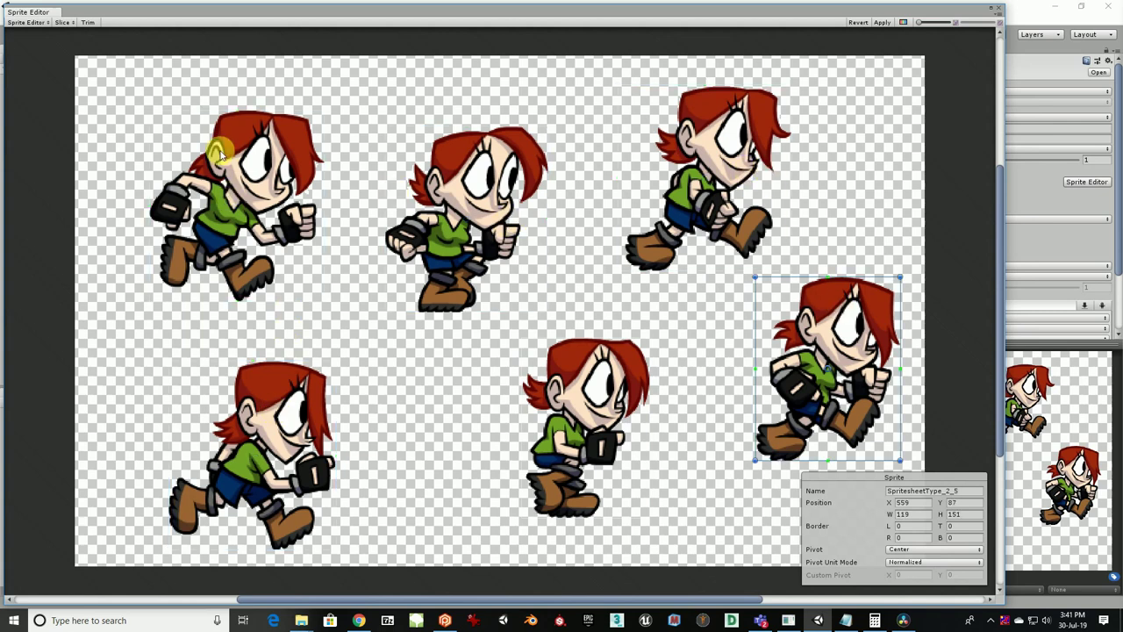
click(219, 179)
click(459, 208)
click(728, 180)
click(814, 344)
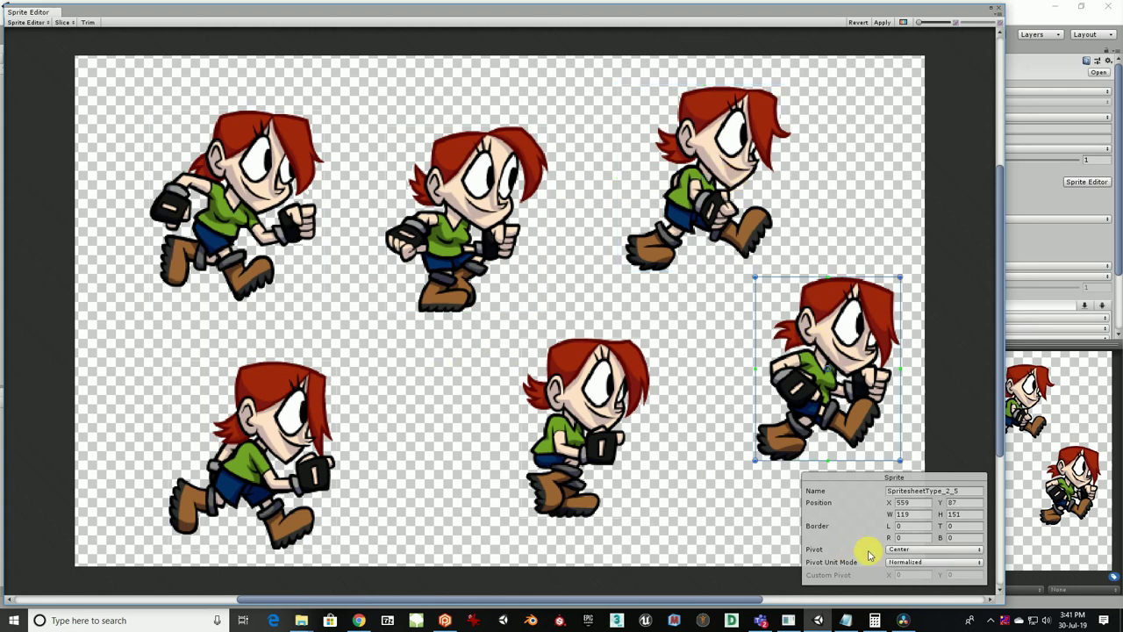
Apply the slicing to SpritesheetType_2 and close the Sprite Editor
click(881, 22)
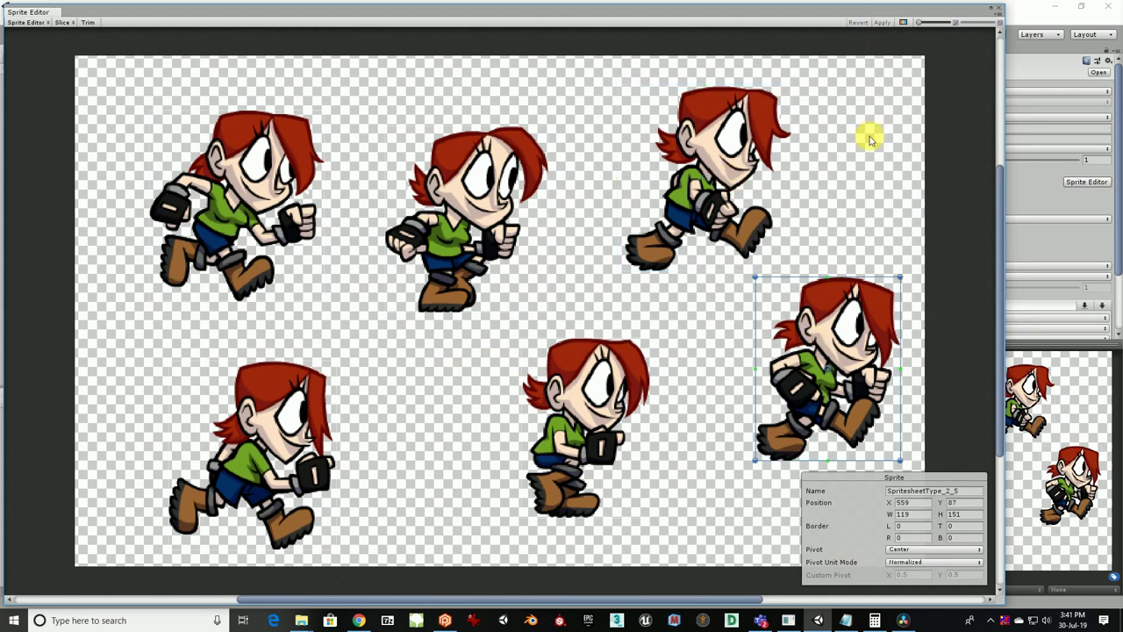
click(995, 9)
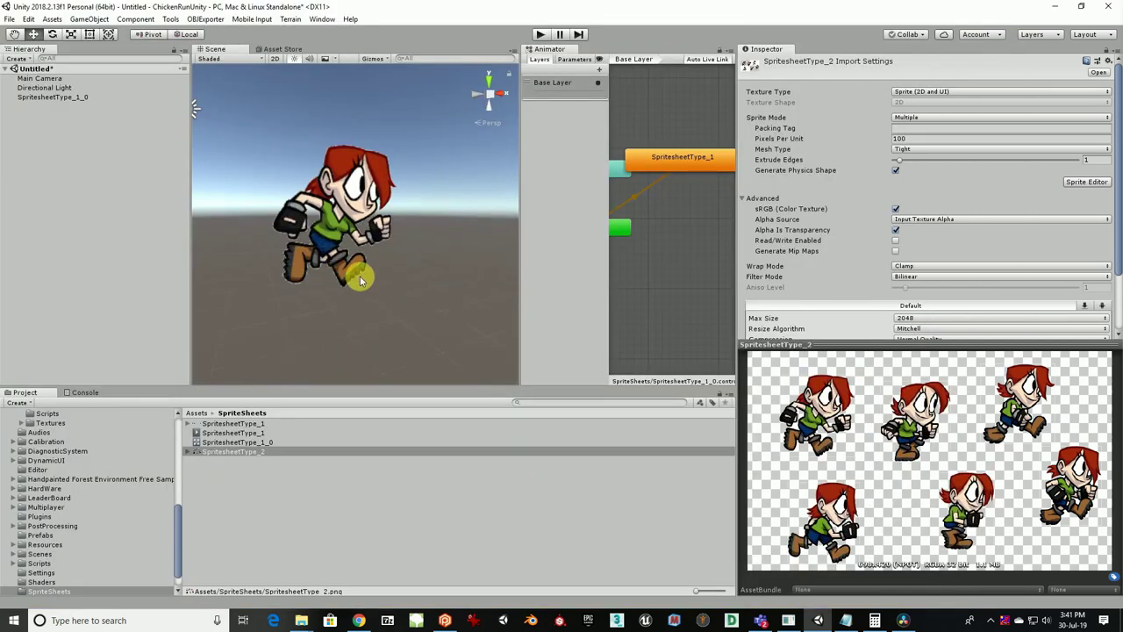
Place all six SpritesheetType_2 slices into the scene as one animated sprite, saving the clip as SpritesheetType_2.anim in the SpriteSheets folder
click(188, 451)
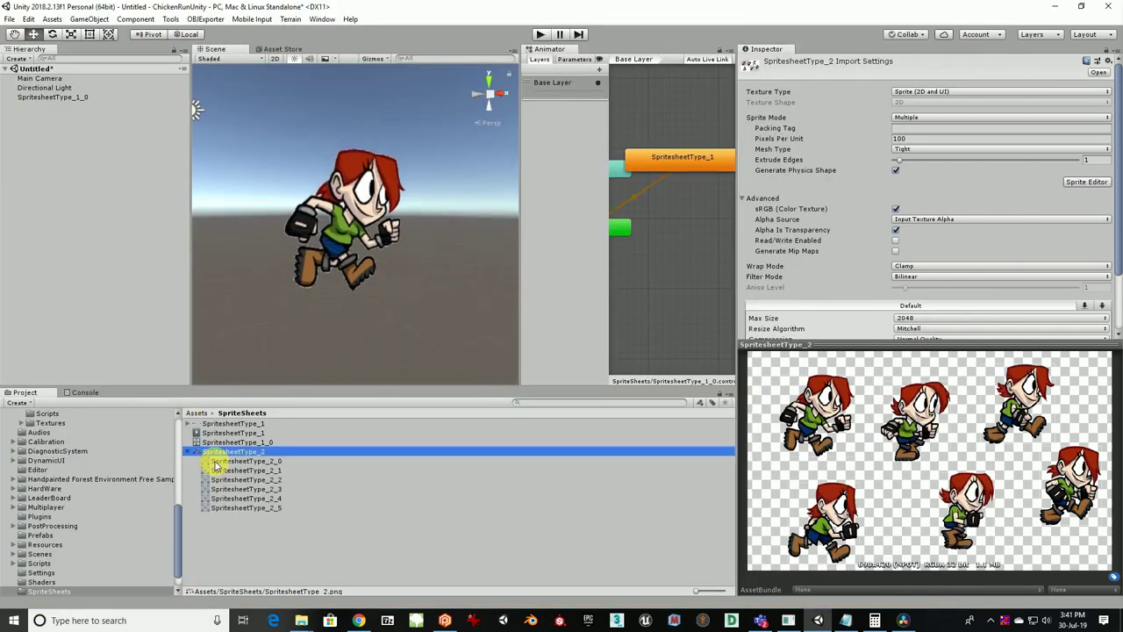
click(219, 461)
shift+click(246, 507)
drag(246, 465, 258, 258)
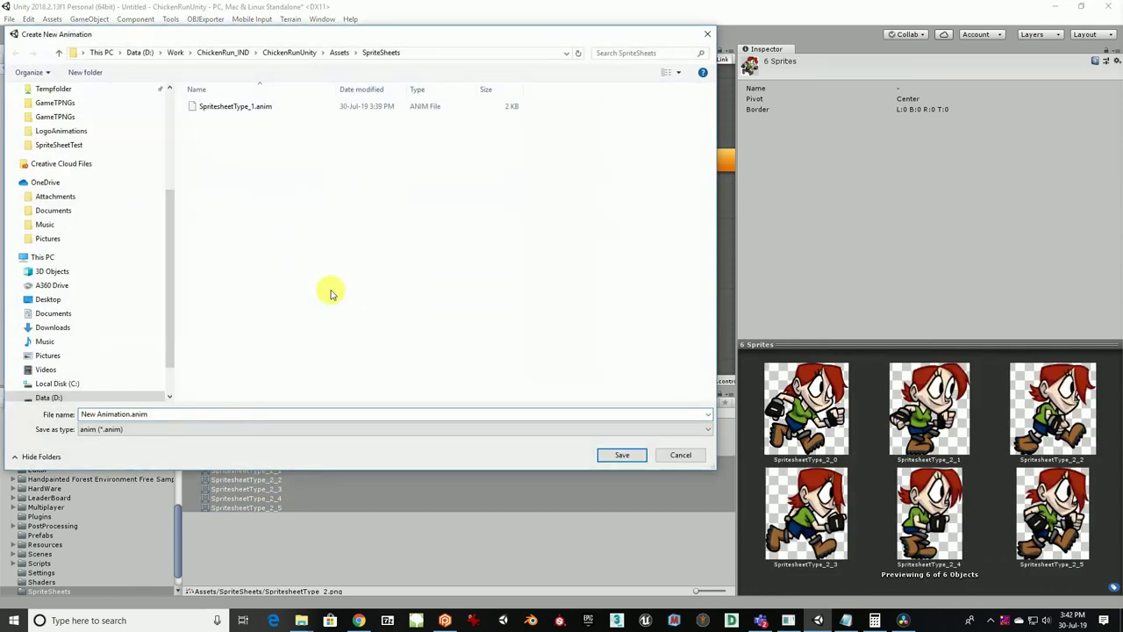
click(253, 107)
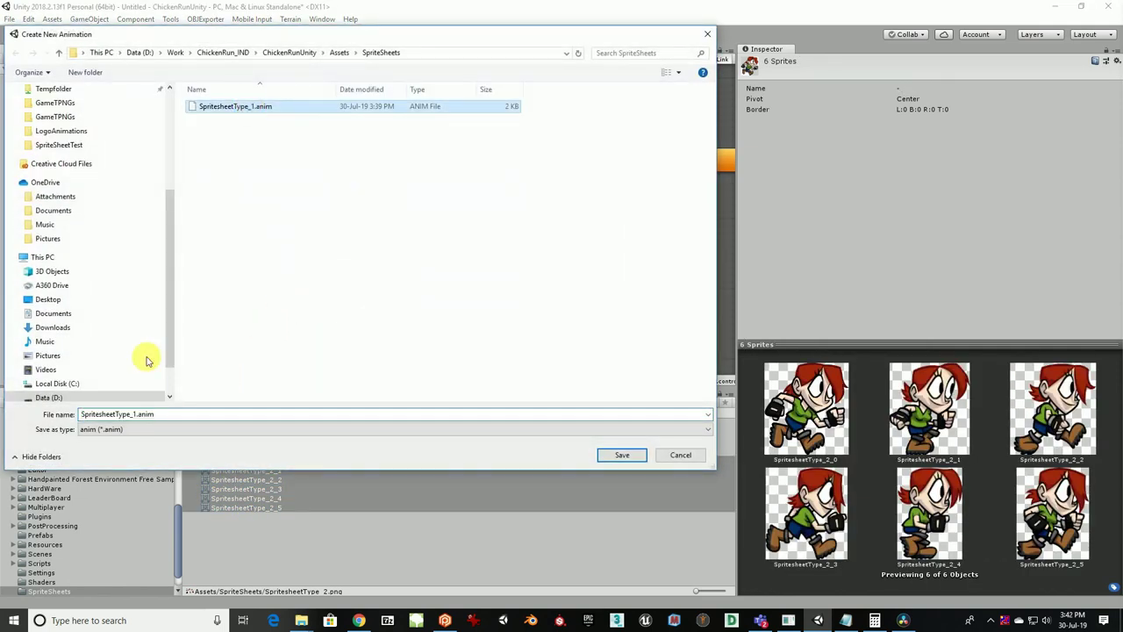
click(141, 415)
click(137, 414)
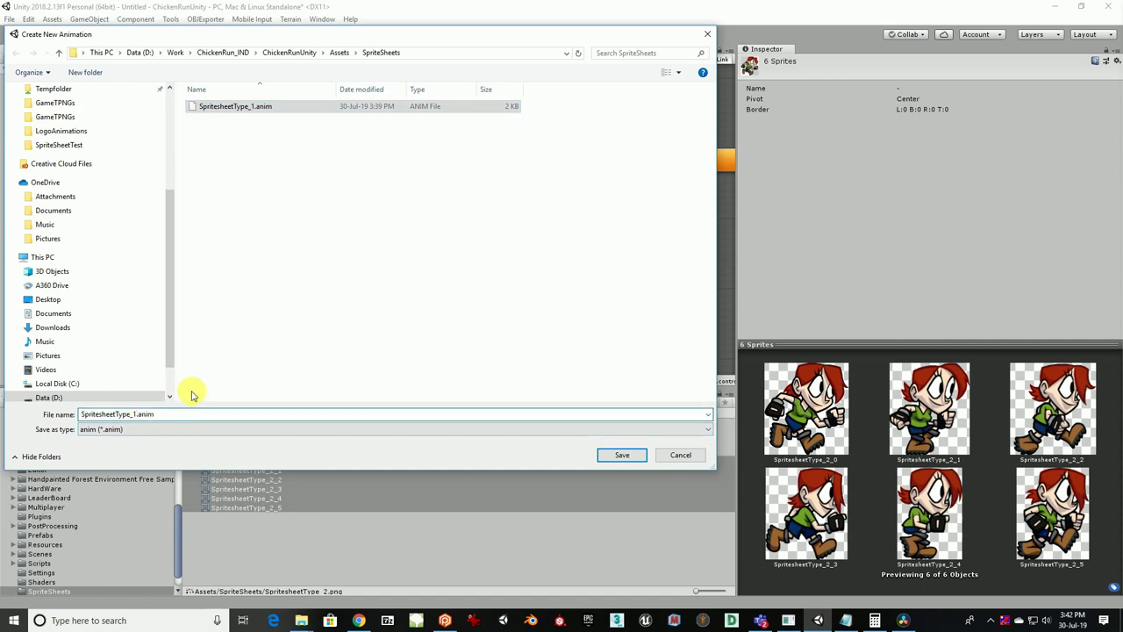
key(BackSpace)
key(Return)
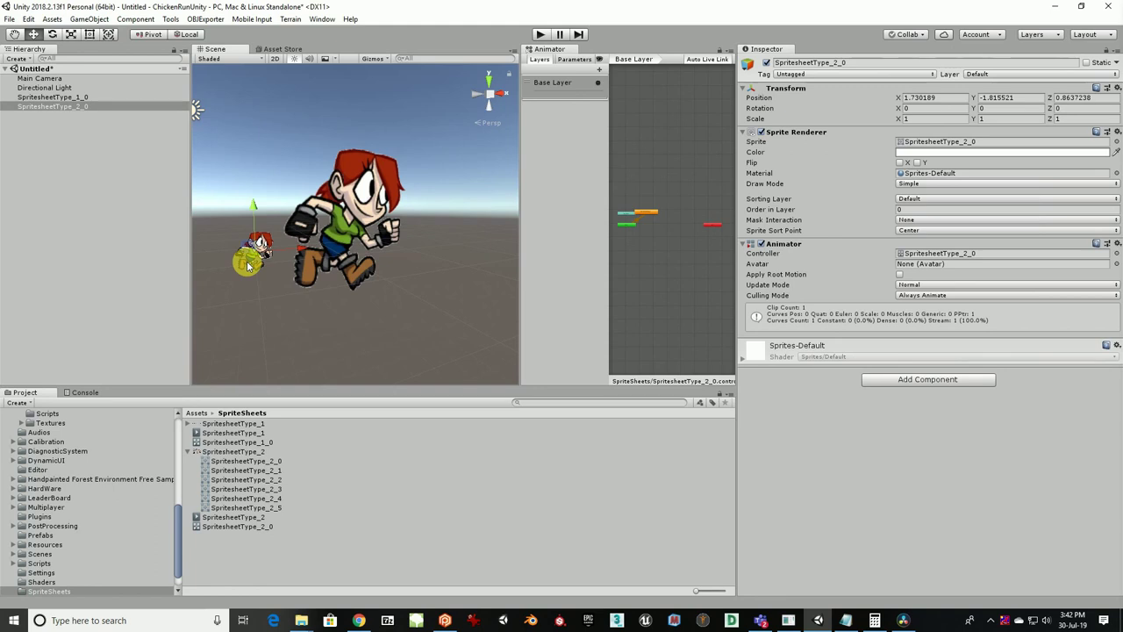
Run the scene and watch the SpritesheetType_2 running animation up close
drag(302, 269, 343, 277)
scroll(270, 269, down, 5)
scroll(307, 267, up, 10)
scroll(345, 272, down, 10)
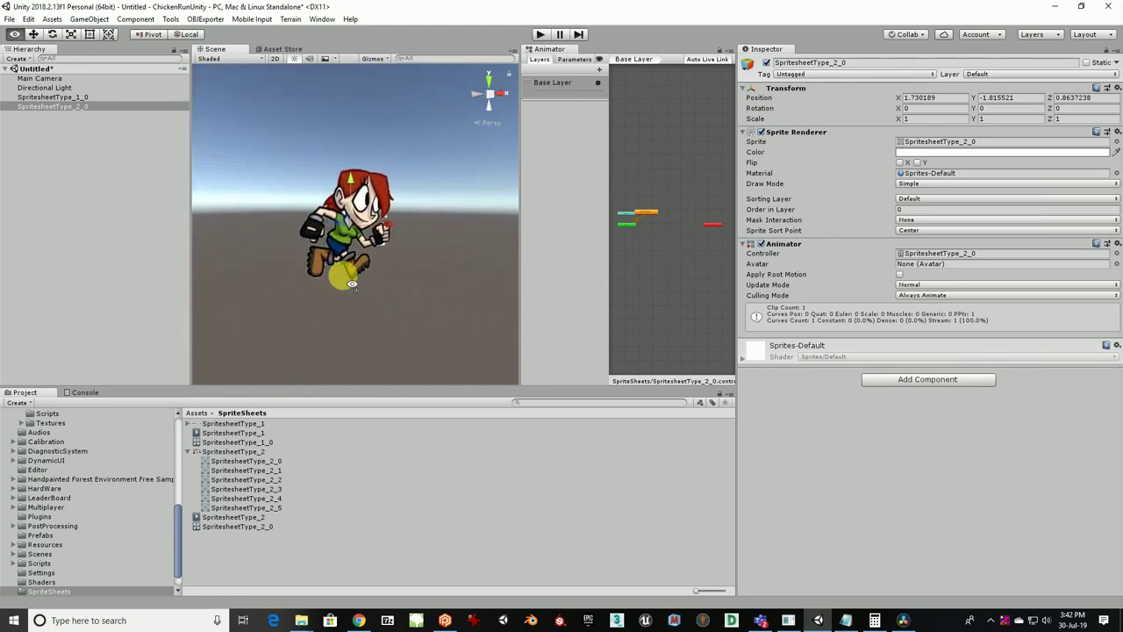
click(541, 35)
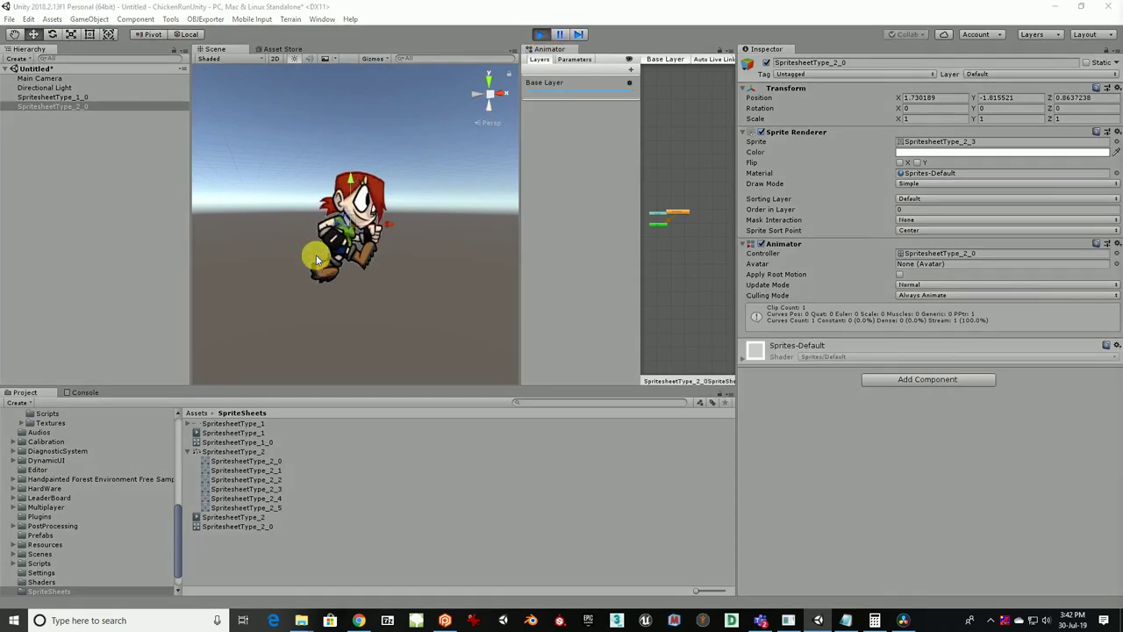
drag(315, 257, 373, 294)
scroll(356, 289, up, 5)
scroll(358, 286, down, 4)
drag(330, 298, 322, 299)
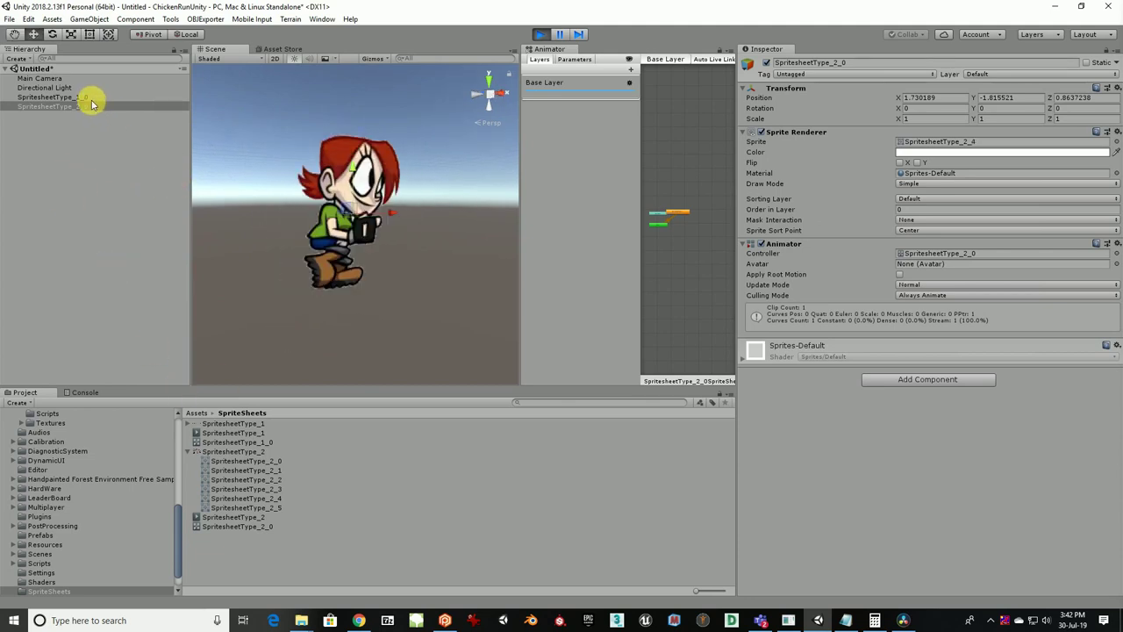
scroll(397, 267, down, 5)
drag(406, 273, 433, 219)
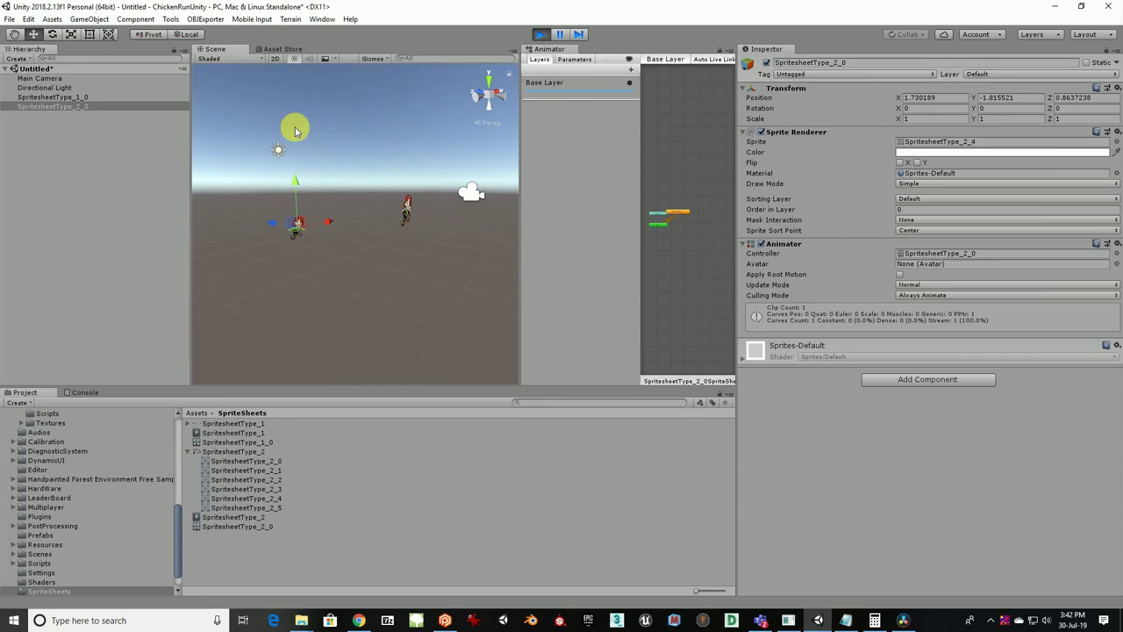
Reposition SpritesheetType_2_0 beside SpritesheetType_1_0, at about X 0.99, Y -0.59, Z -6.73, to compare both running animations during play
drag(284, 221, 424, 250)
drag(351, 247, 385, 246)
drag(430, 184, 226, 221)
drag(328, 233, 247, 211)
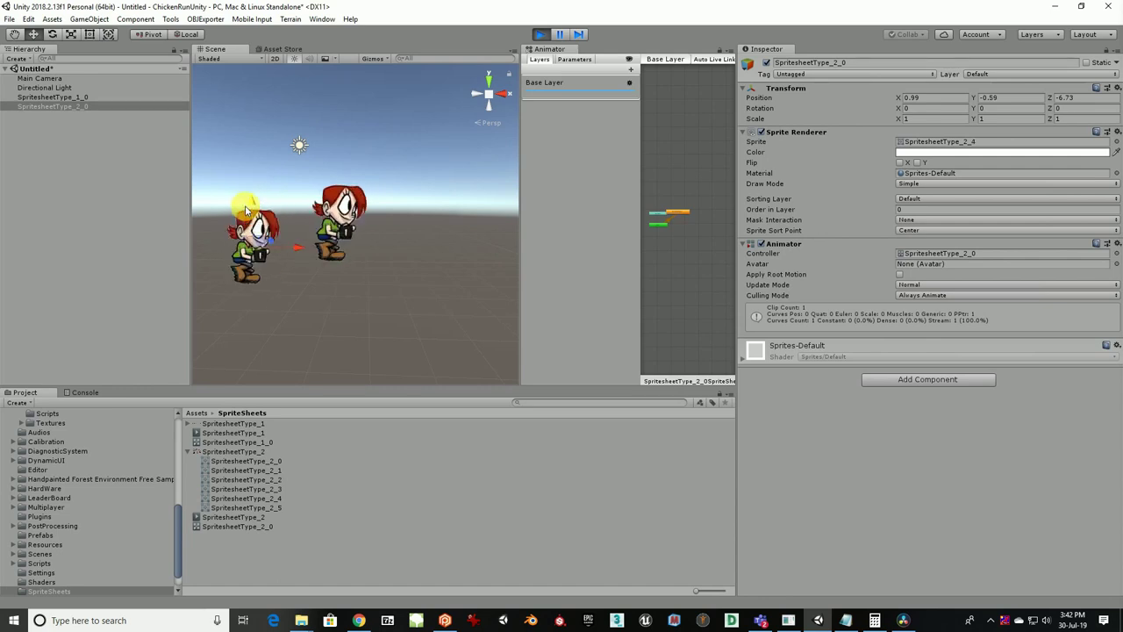
scroll(261, 222, up, 2)
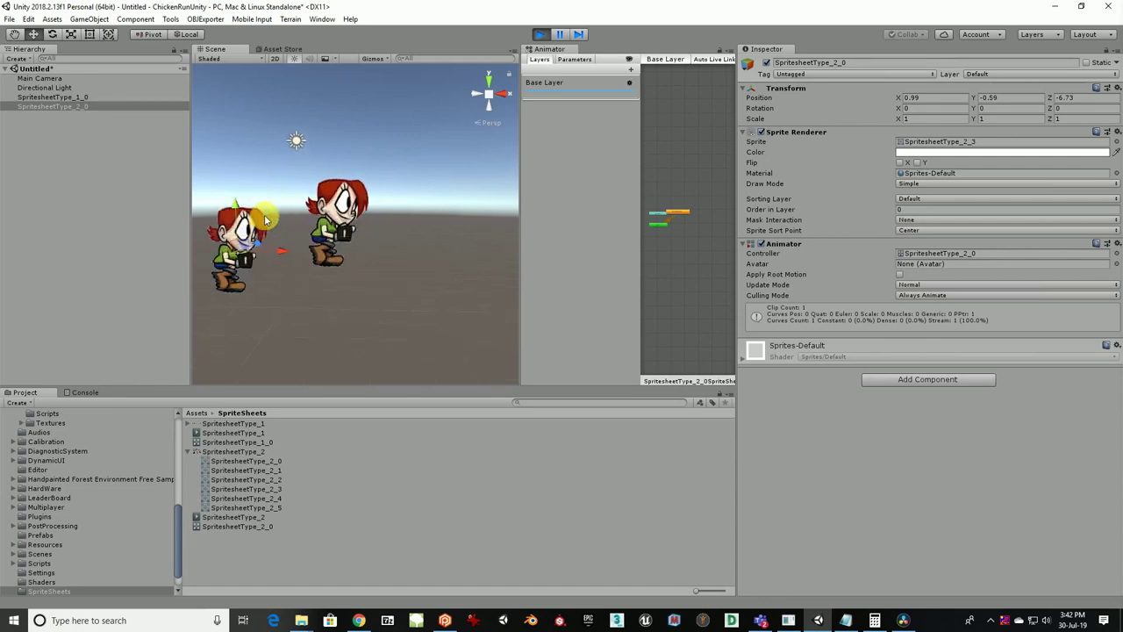
drag(325, 254, 357, 258)
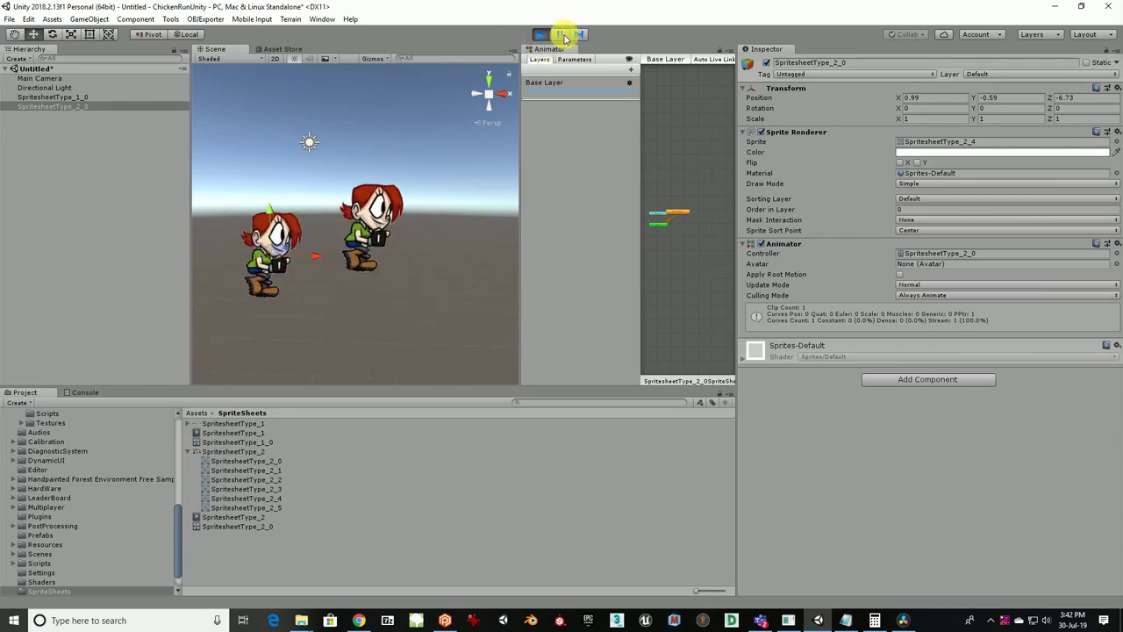
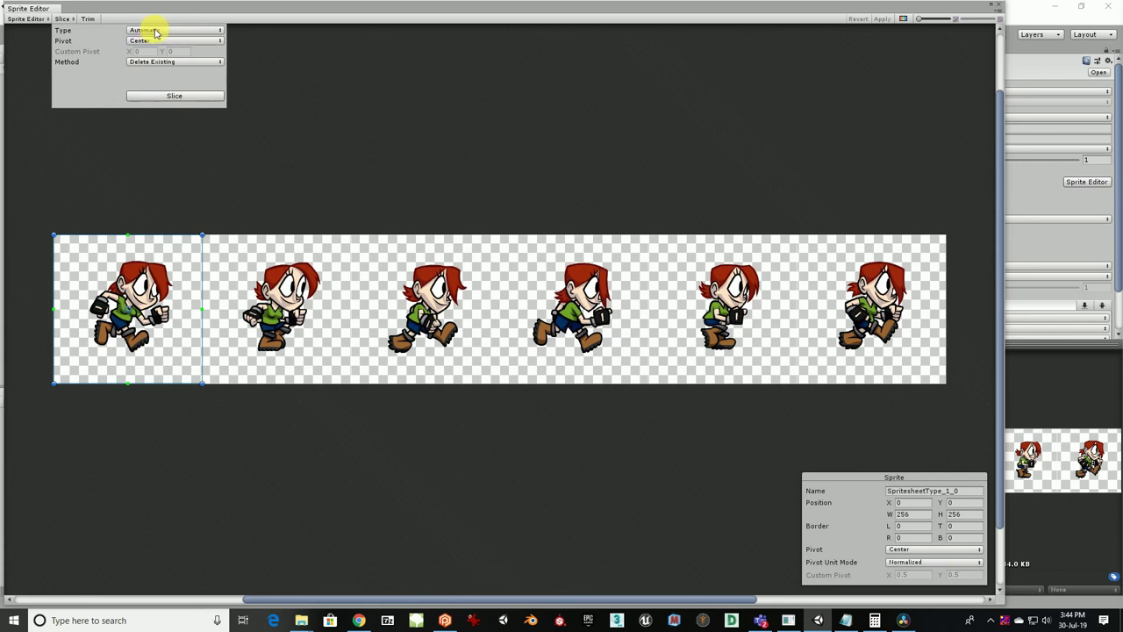
Slice SpritesheetType_1 with type Grid By Cell Count, using 6 columns, 1 row and pivot Center
click(156, 33)
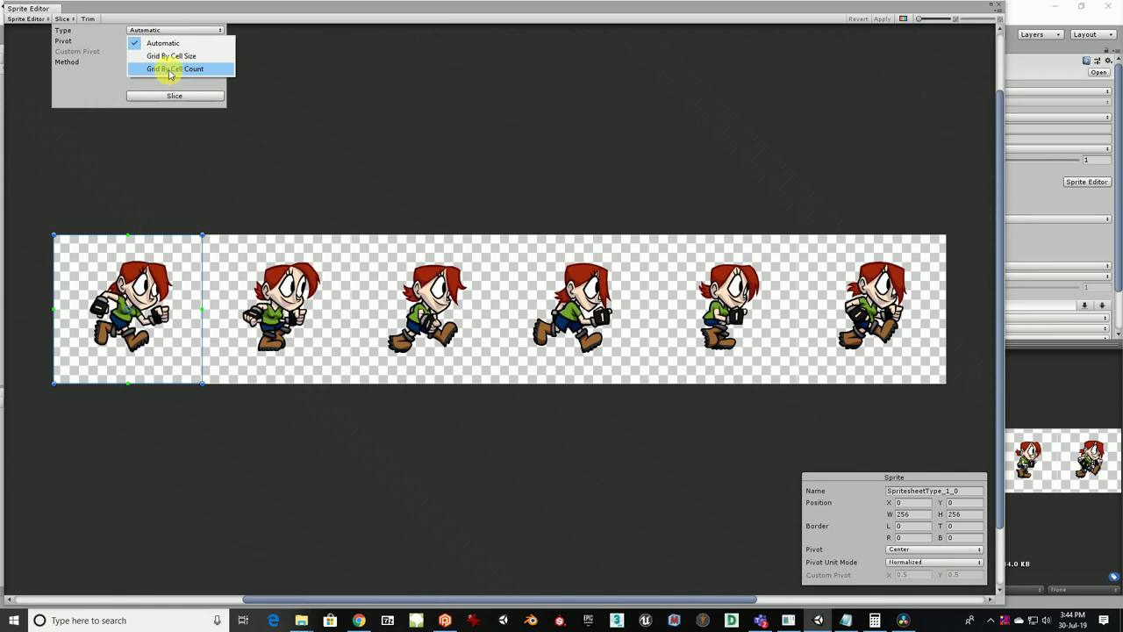
click(197, 70)
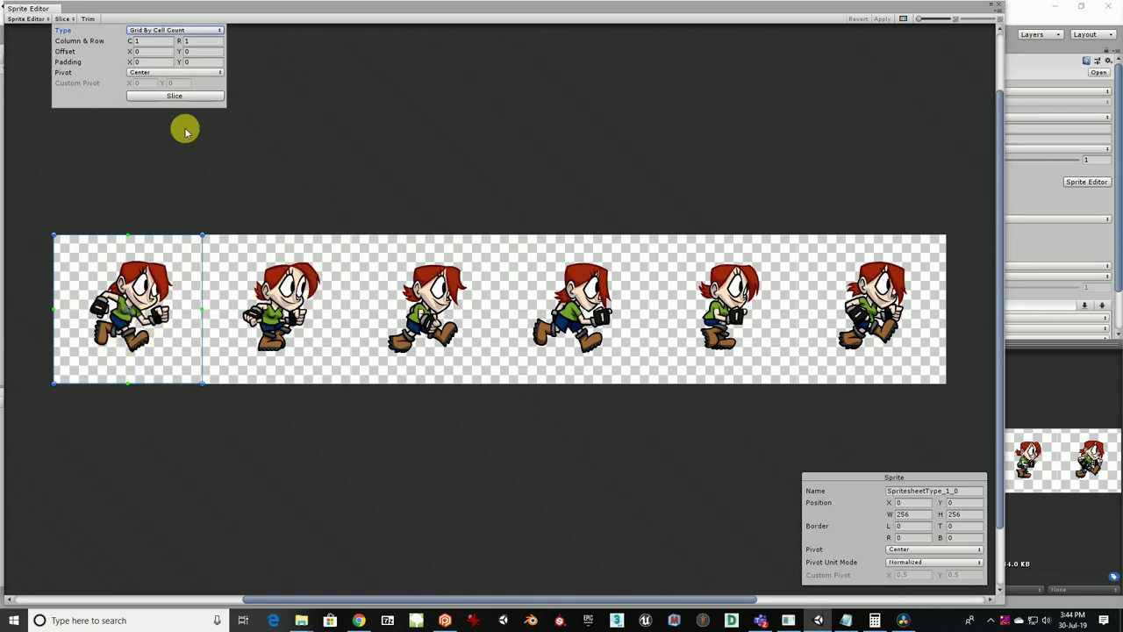
click(144, 40)
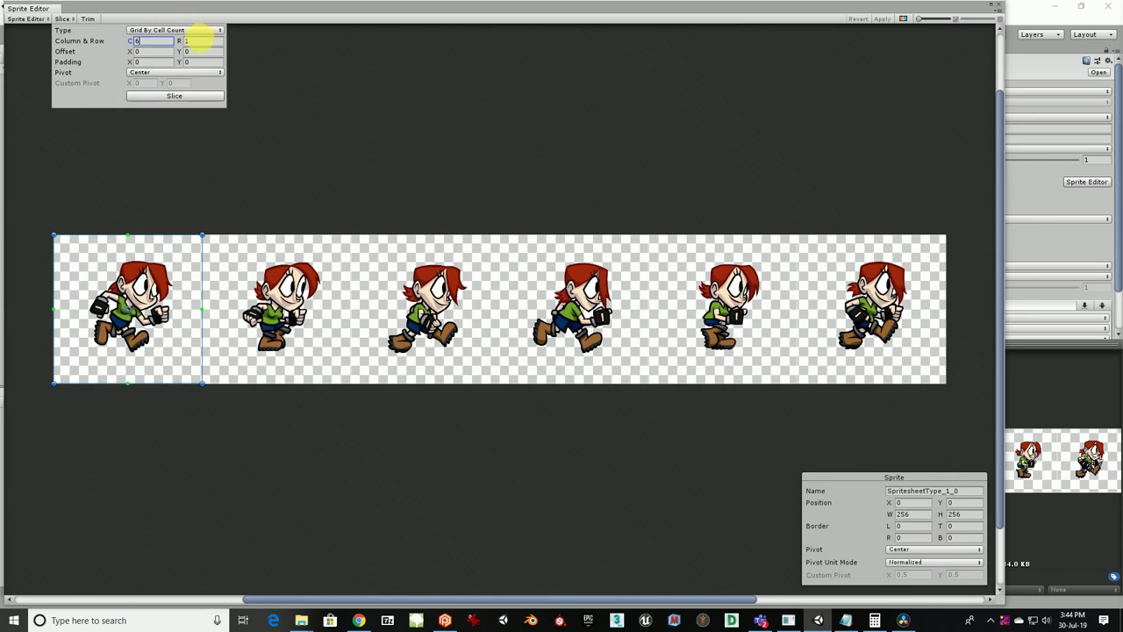
click(170, 99)
Examine the grid-cut slice around each running pose in SpritesheetType_1, and close the Sprite Editor
click(148, 254)
click(261, 255)
click(475, 283)
click(588, 283)
click(703, 284)
click(851, 282)
click(726, 290)
click(575, 302)
click(449, 300)
click(290, 282)
click(147, 293)
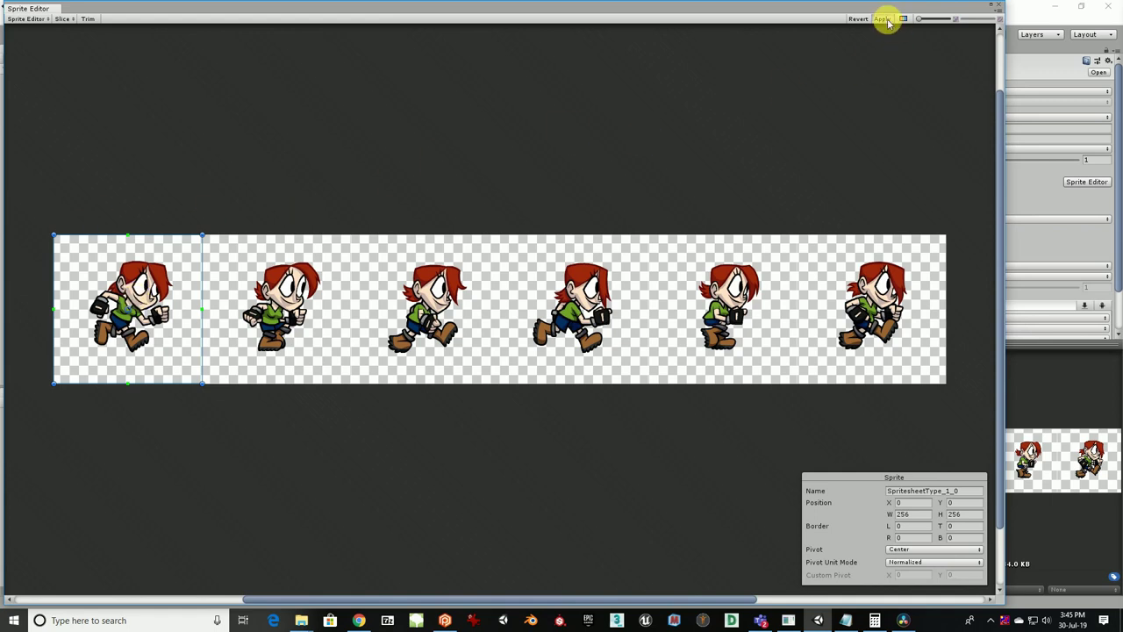
click(997, 5)
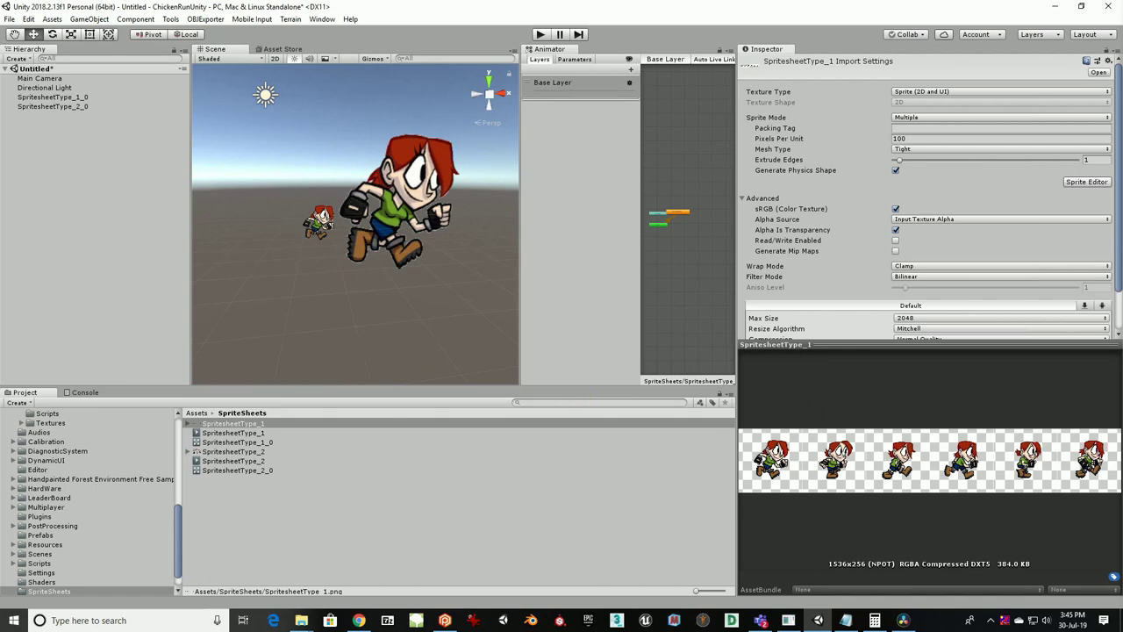
Import MultipleAnimSheet.png from the SpriteSheetTest folder in File Explorer into the Unity project's Sprites folder
mouse_move(301, 624)
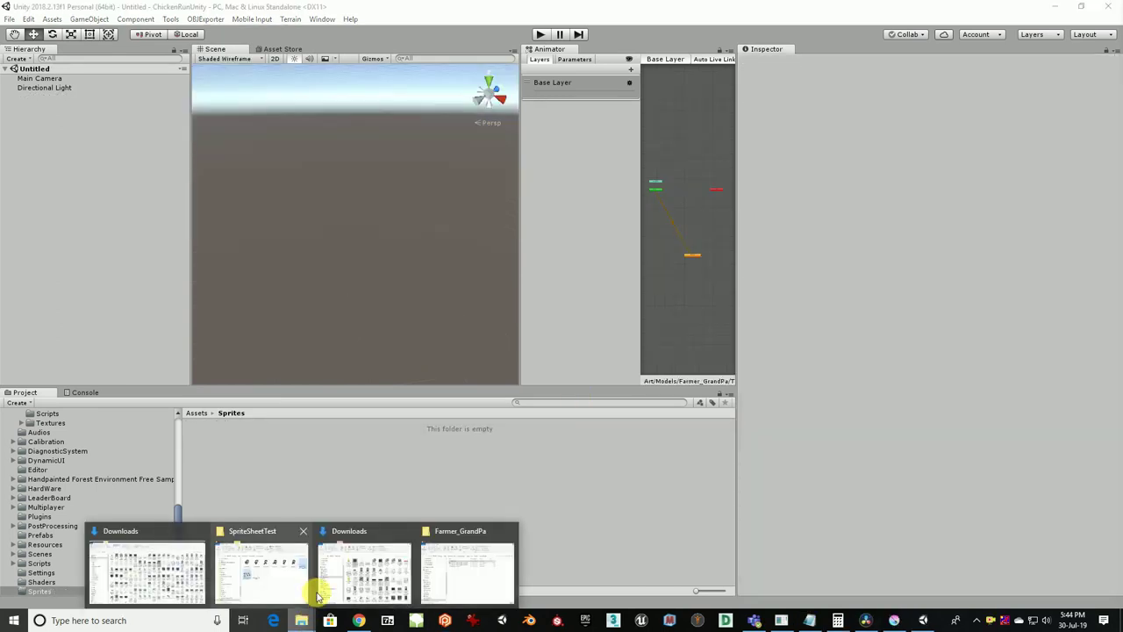
click(271, 582)
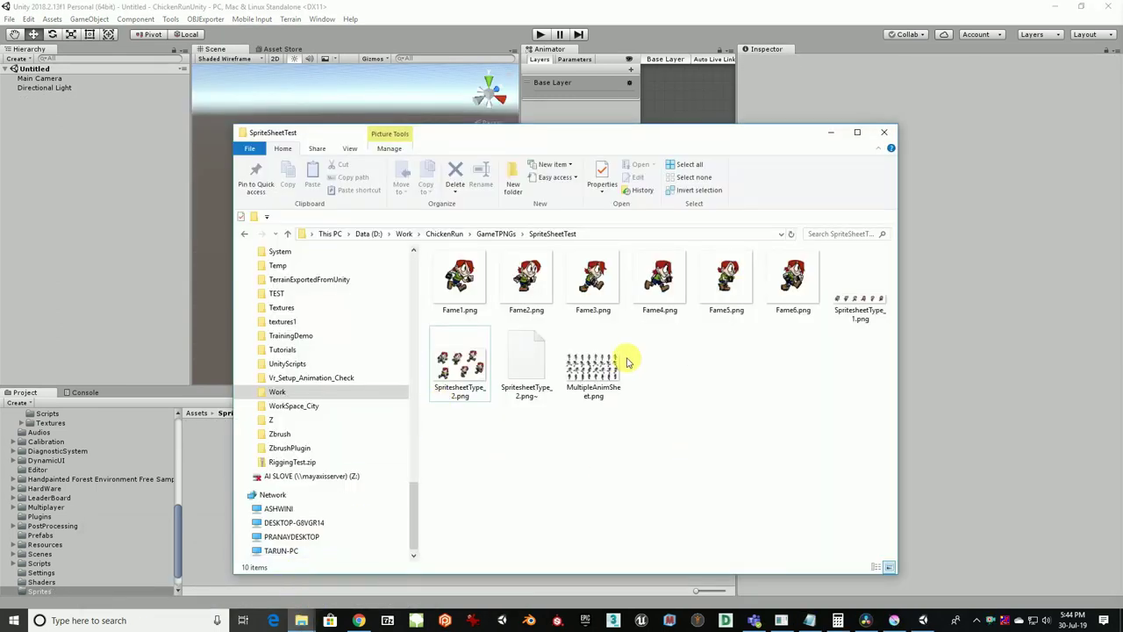
drag(606, 137, 826, 138)
drag(813, 361, 322, 481)
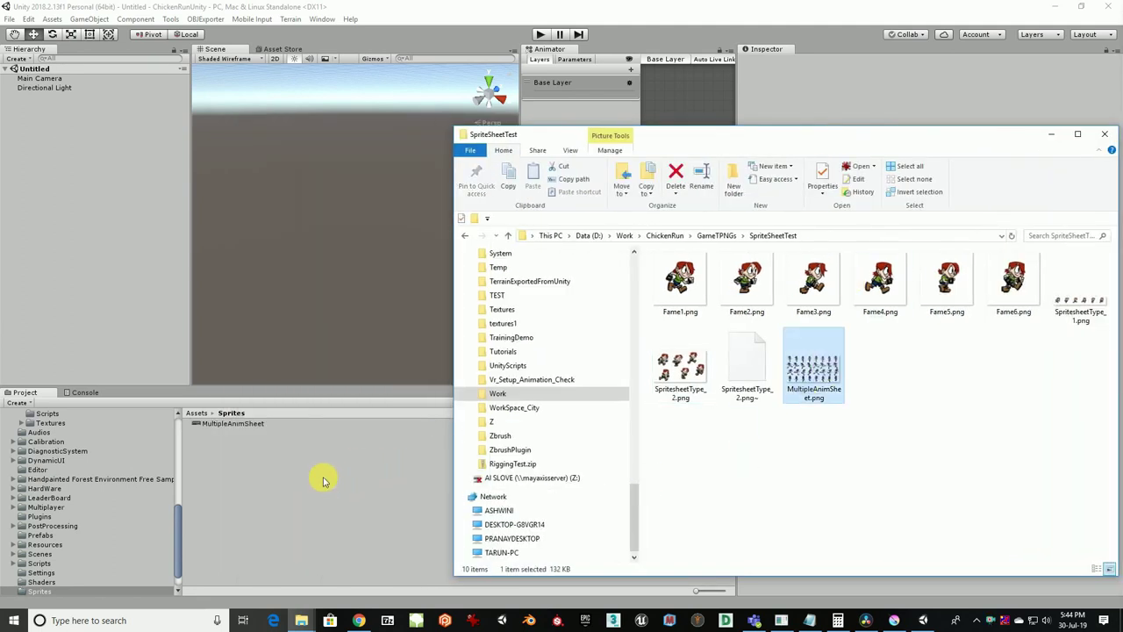
View the rows of running poses in MultipleAnimSheet.png in the IrfanView image viewer, and close the viewer
double_click(814, 368)
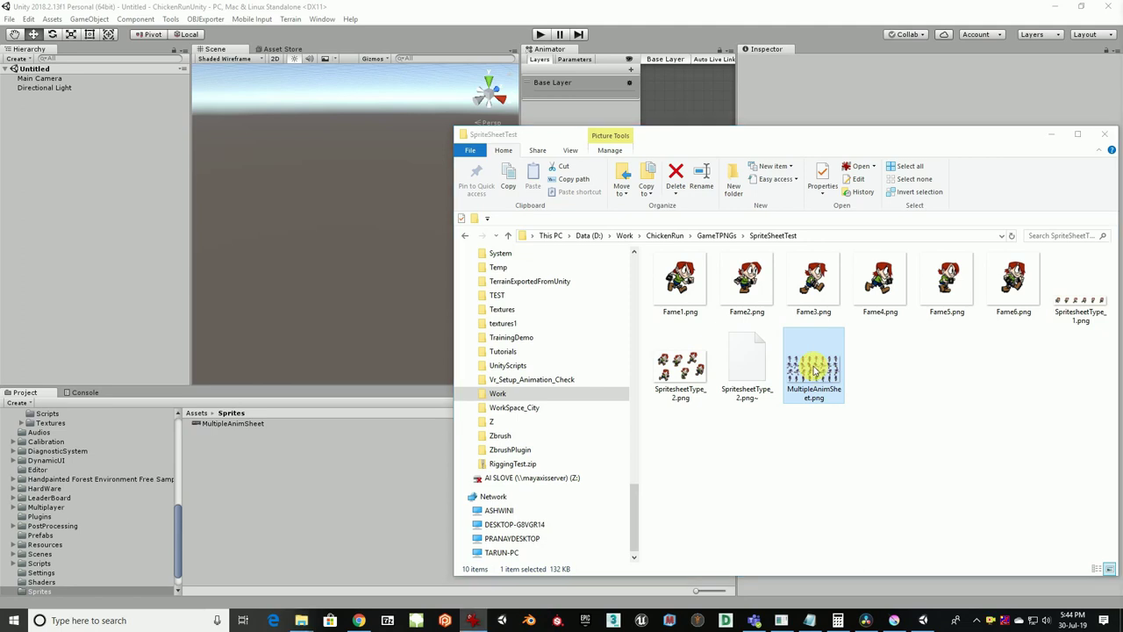
double_click(818, 370)
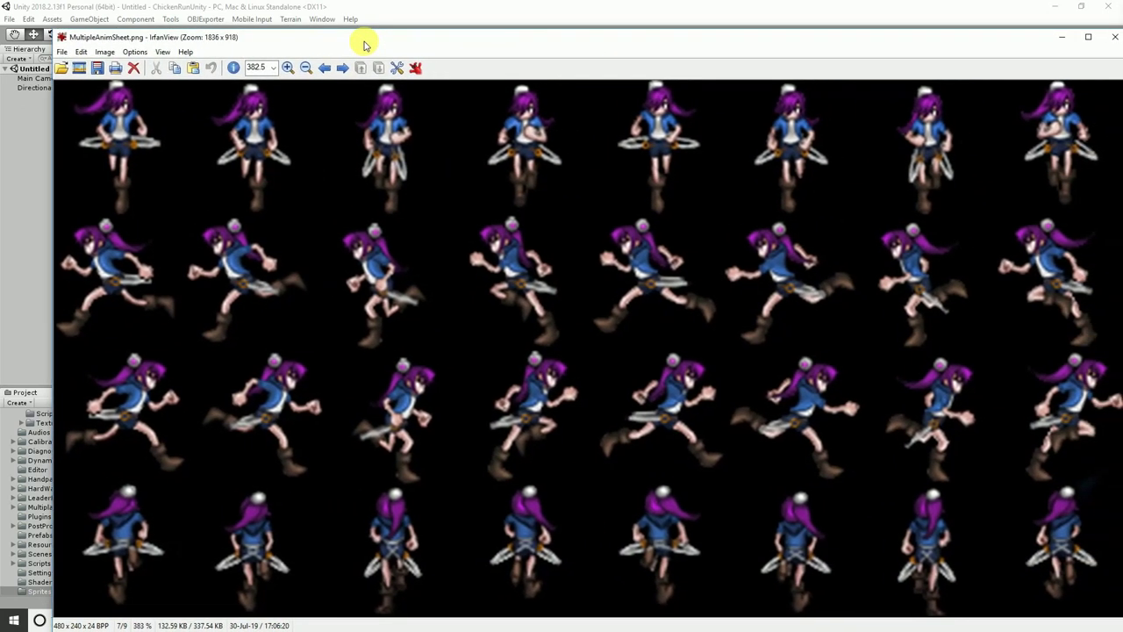
click(305, 68)
click(306, 68)
click(306, 68)
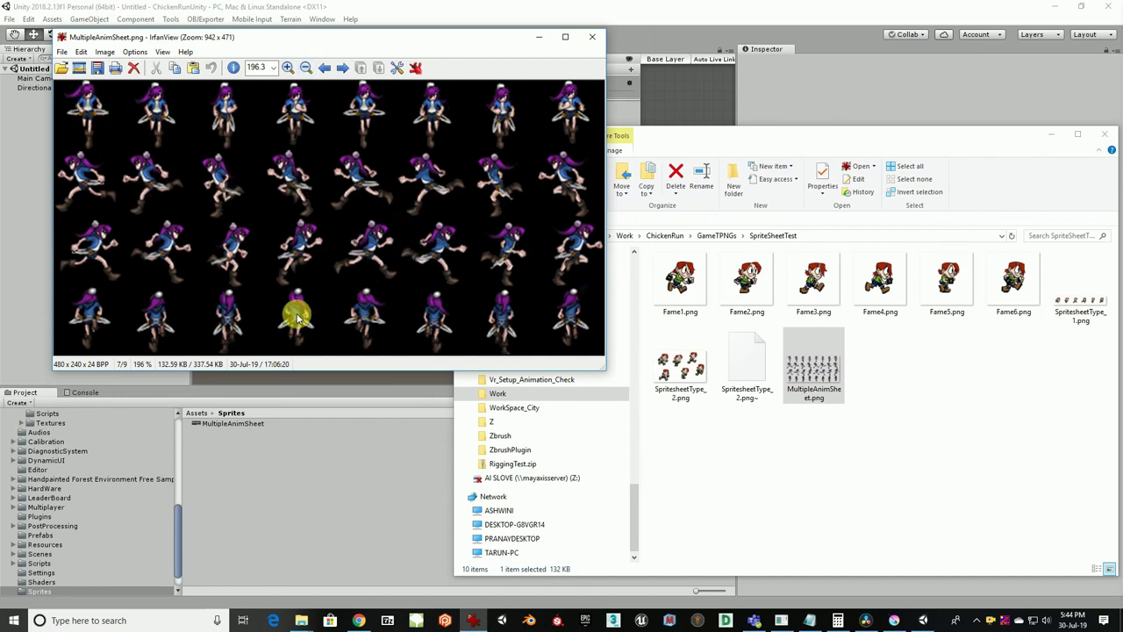
click(592, 37)
Set MultipleAnimSheet's texture type to Sprite (2D and UI) with sprite mode Multiple in Unity, and apply the import settings
click(207, 425)
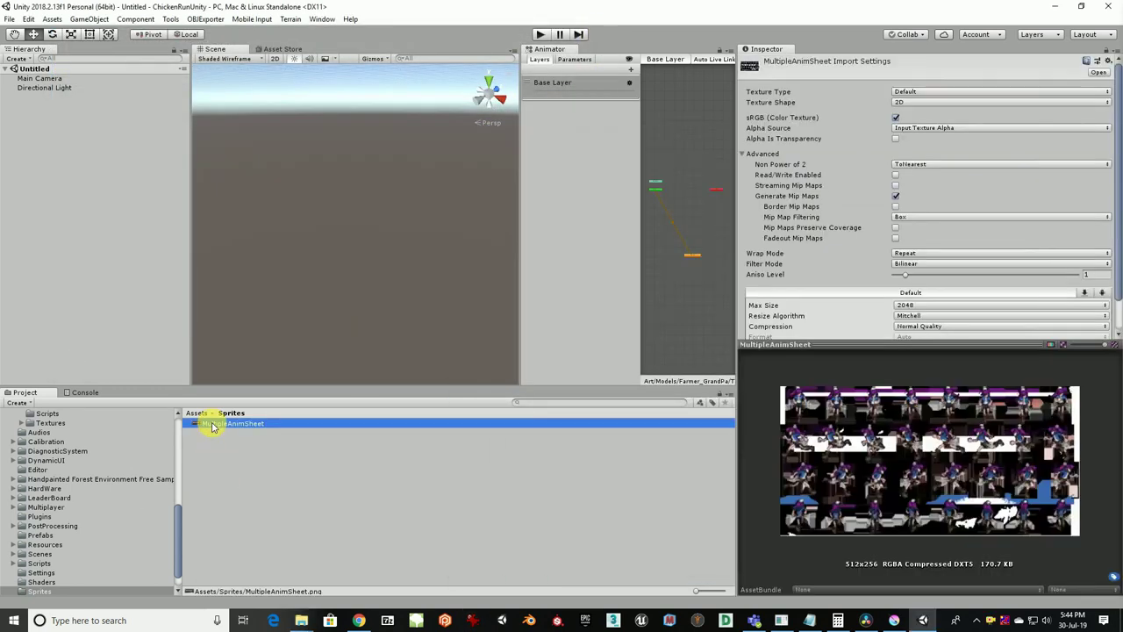
click(934, 92)
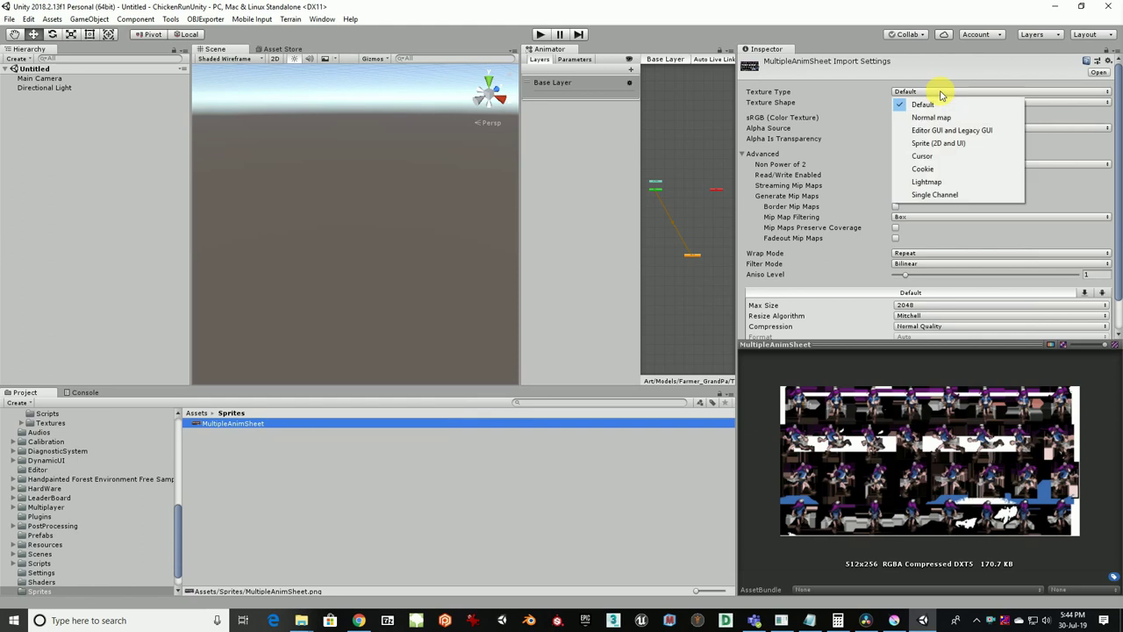
click(935, 142)
click(915, 117)
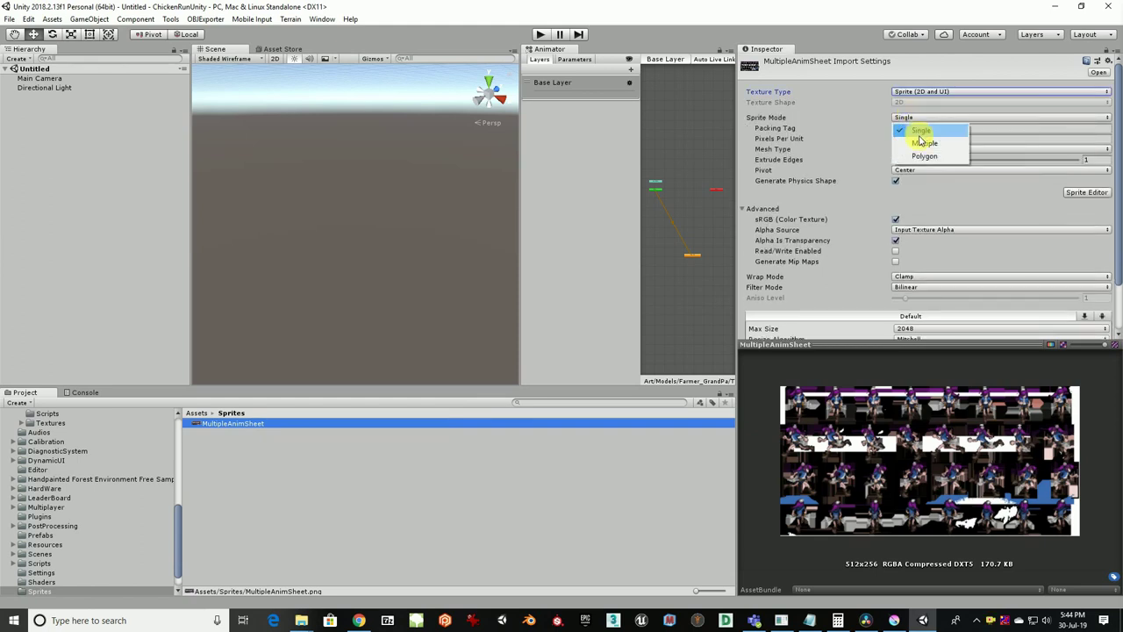
click(916, 142)
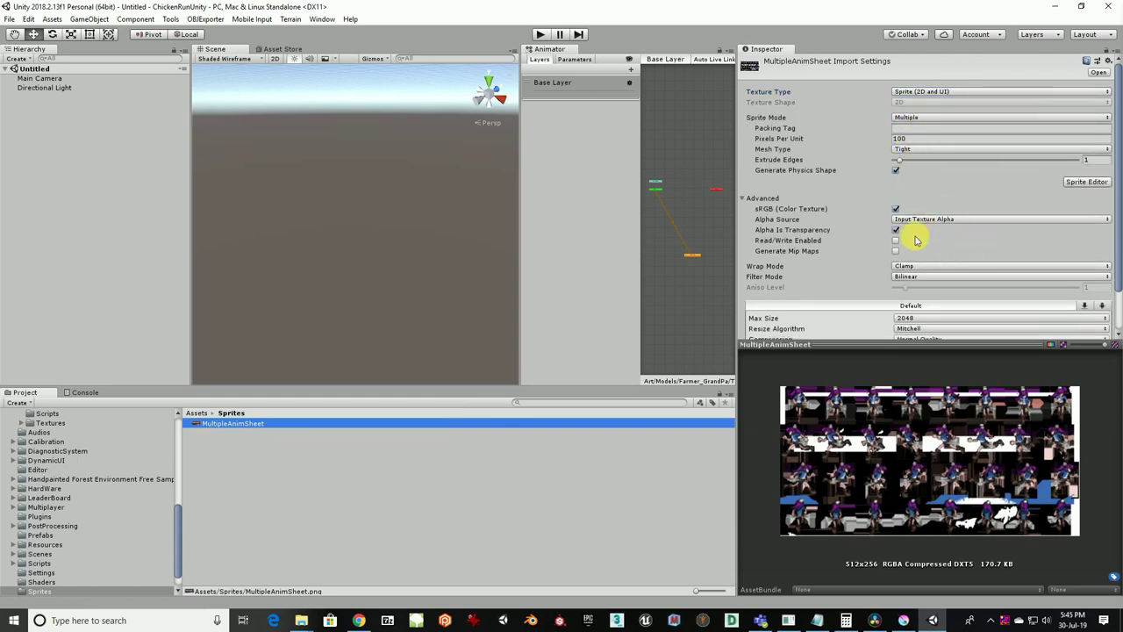
scroll(1022, 300, down, 2)
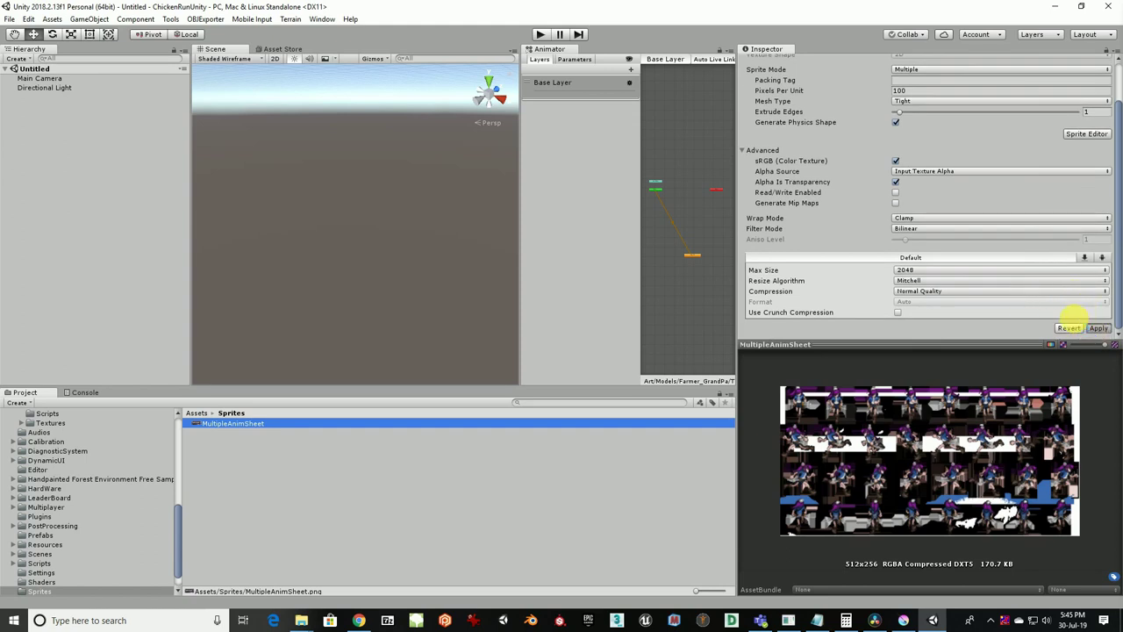
click(1083, 327)
scroll(1062, 133, up, 2)
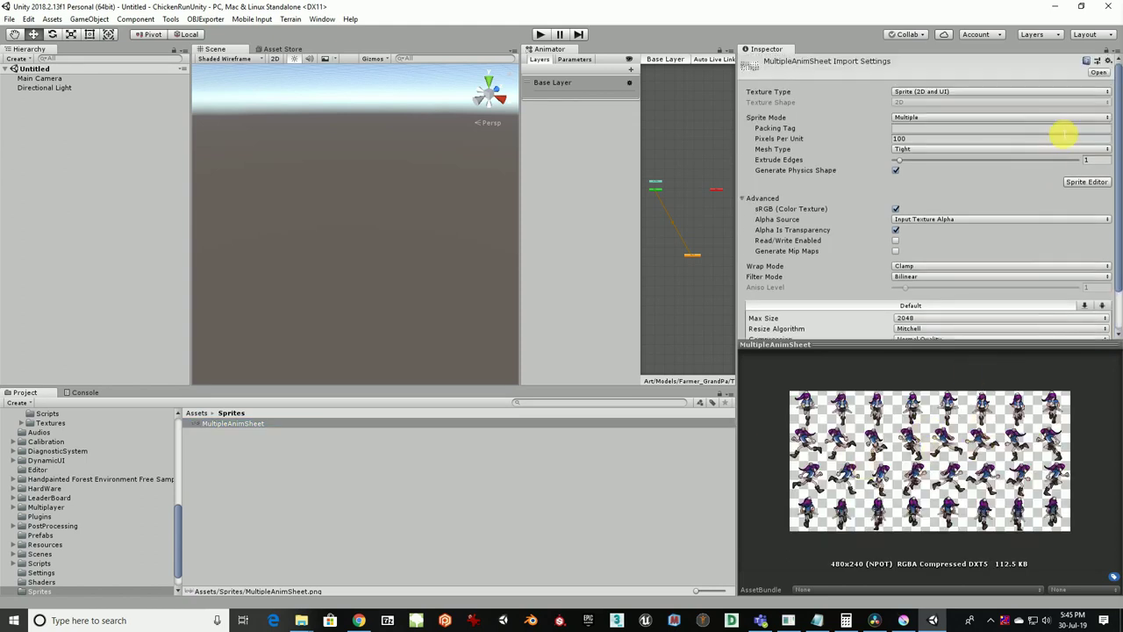
Slice MultipleAnimSheet in the Sprite Editor with type Automatic, pivot Center and method Delete Existing
click(1087, 183)
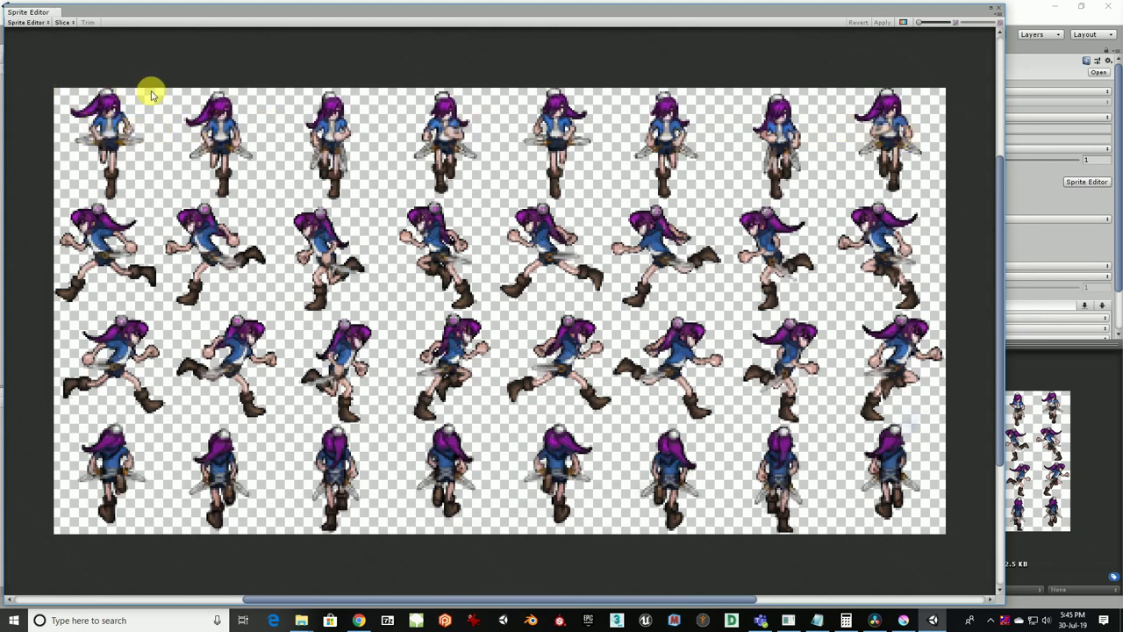
click(62, 21)
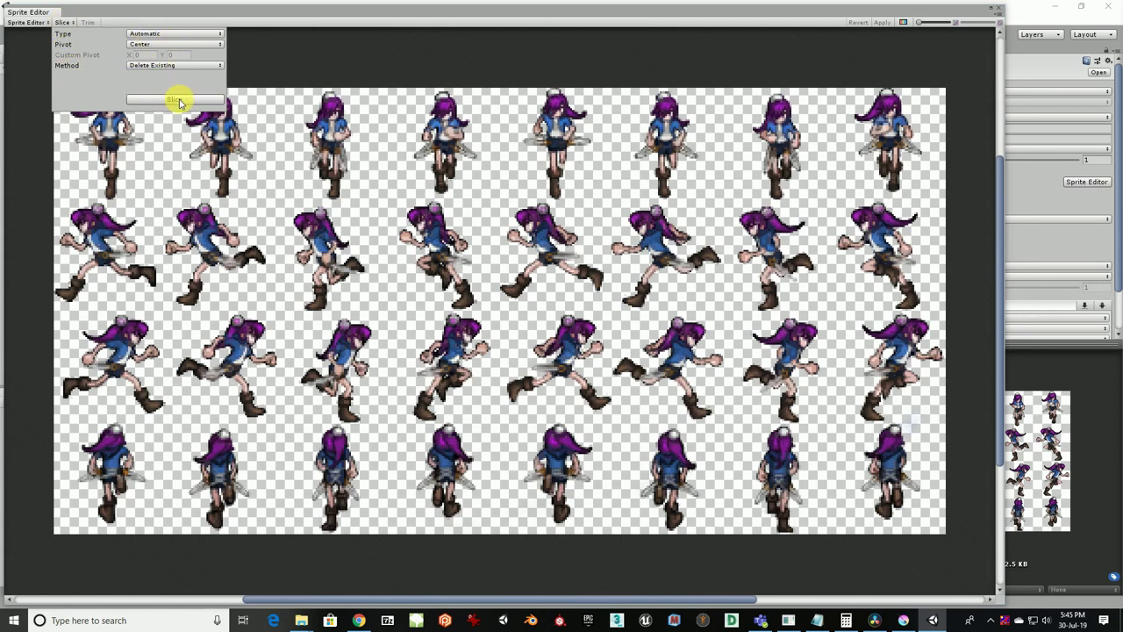
click(183, 158)
Examine the bounds of the automatically cut slices around the character poses in MultipleAnimSheet
click(110, 144)
click(330, 133)
click(434, 130)
click(534, 132)
click(672, 127)
click(777, 115)
click(873, 127)
click(105, 127)
click(115, 246)
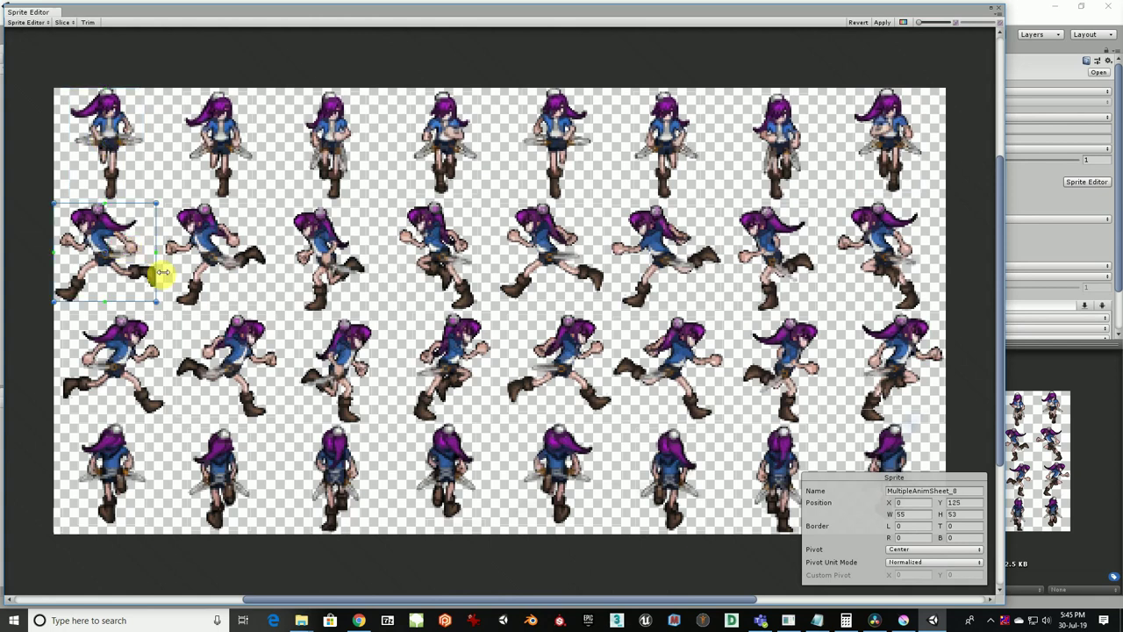
click(742, 544)
click(889, 465)
click(769, 549)
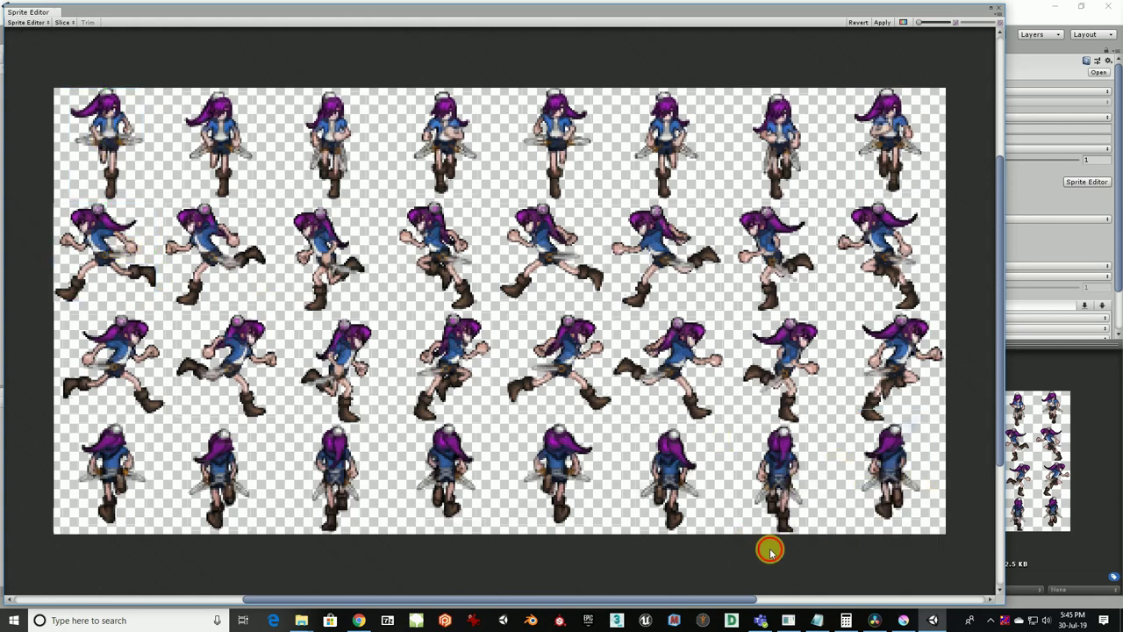
click(97, 114)
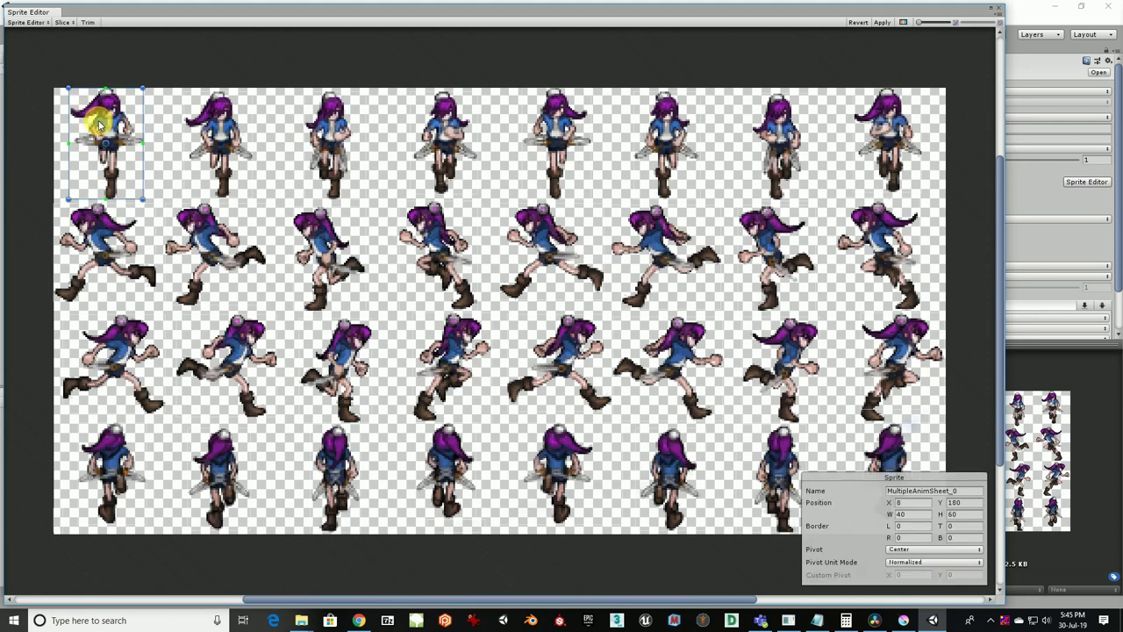
Check each of the eight front-facing run slices in the sheet's first row in the Sprite Editor
click(322, 117)
click(113, 114)
click(215, 127)
click(336, 121)
click(466, 120)
click(558, 125)
click(665, 122)
click(752, 126)
click(867, 127)
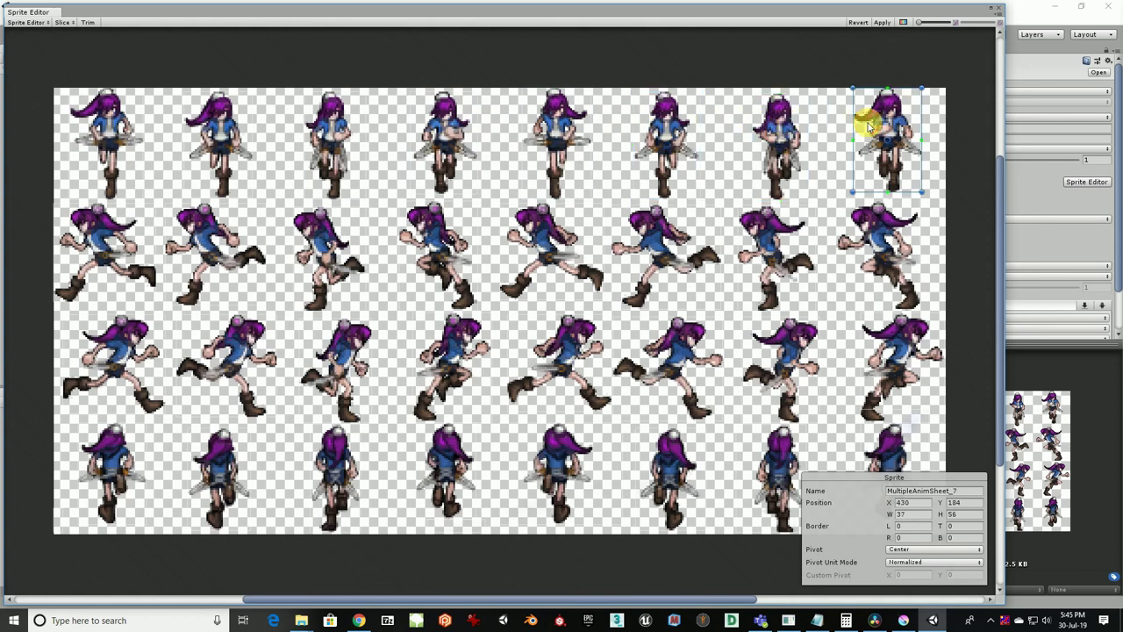
Apply the slicing, close the Sprite Editor and expand MultipleAnimSheet to list its sprites
click(881, 22)
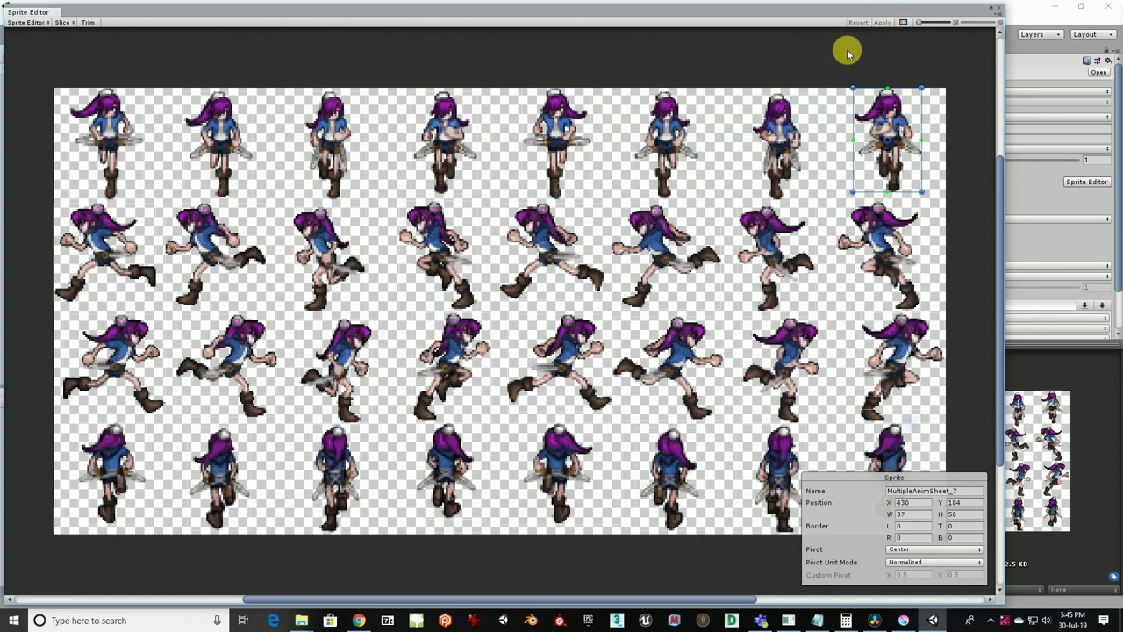
click(1001, 10)
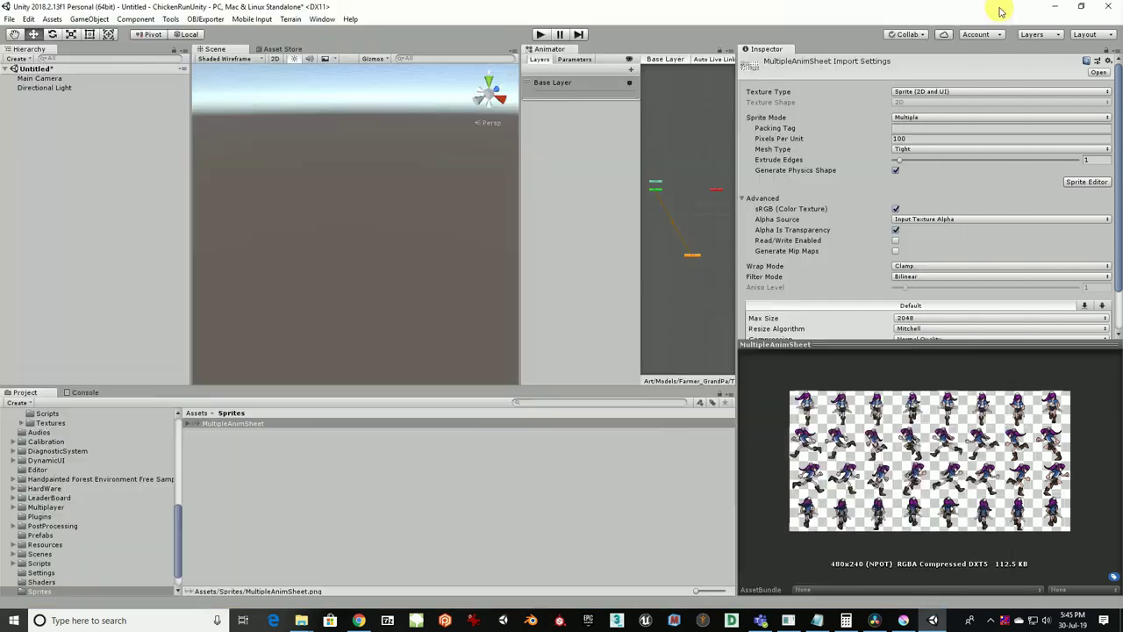
click(192, 424)
Preview the sprites from MultipleAnimSheet_0 to MultipleAnimSheet_8 to identify which frames belong to the front-facing run
click(265, 433)
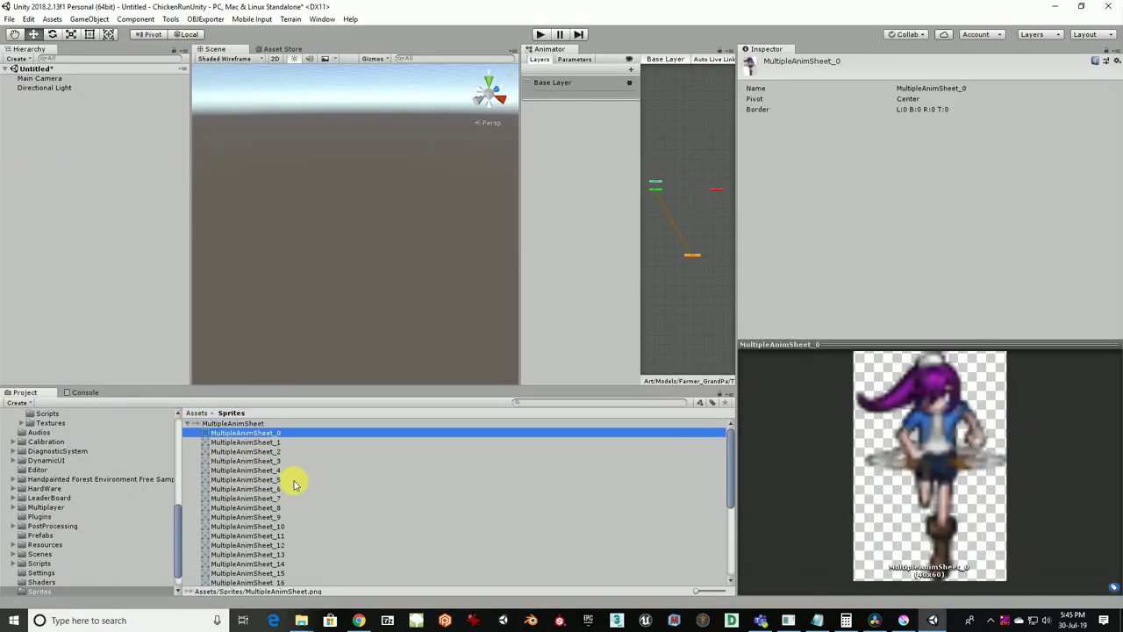
shift+click(279, 508)
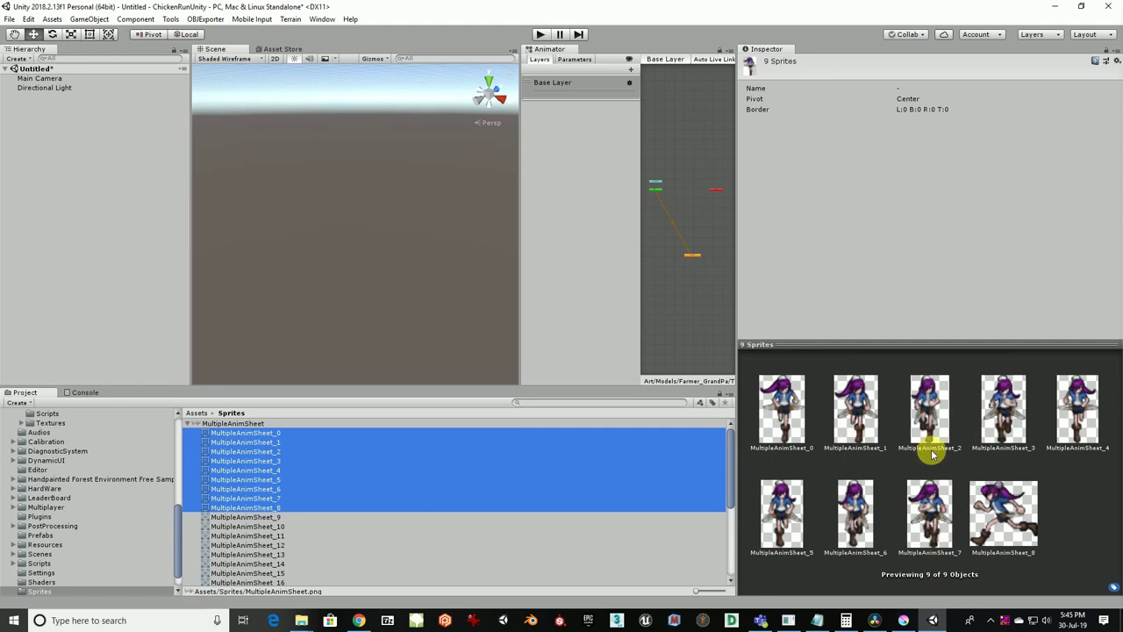
click(279, 498)
shift+click(279, 433)
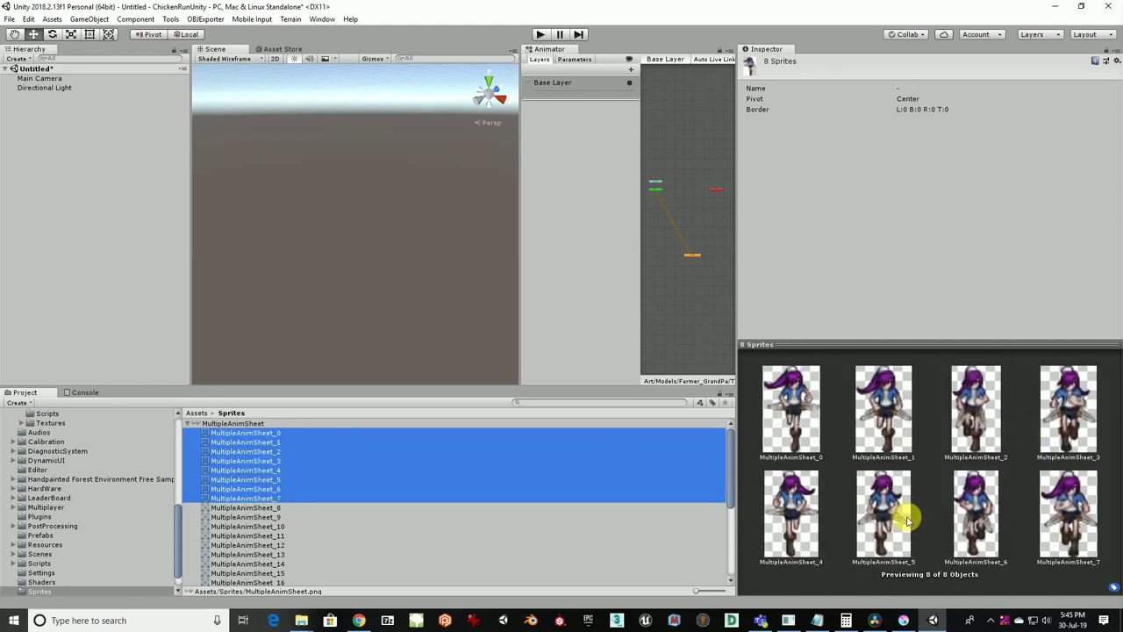
click(267, 509)
scroll(270, 513, down, 3)
scroll(272, 515, up, 3)
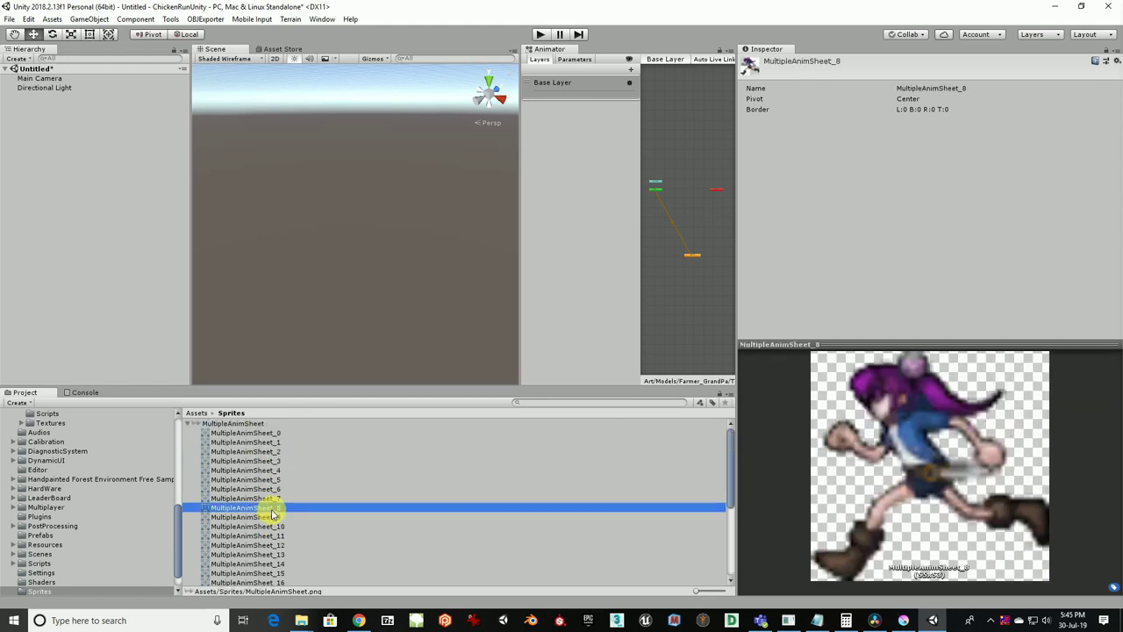
click(271, 433)
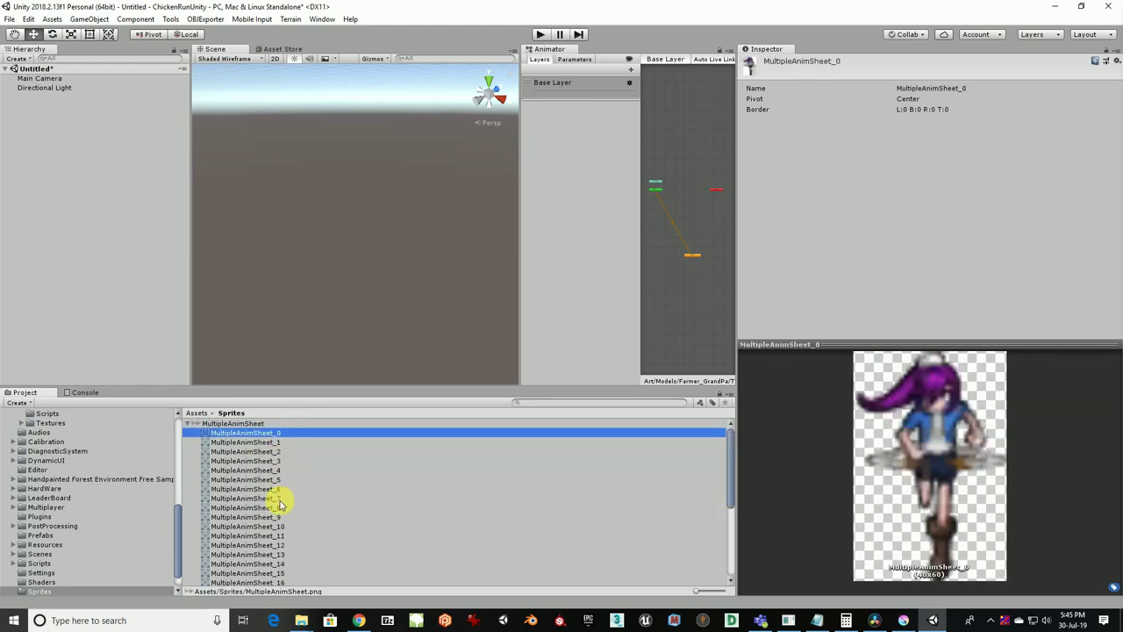
shift+click(278, 512)
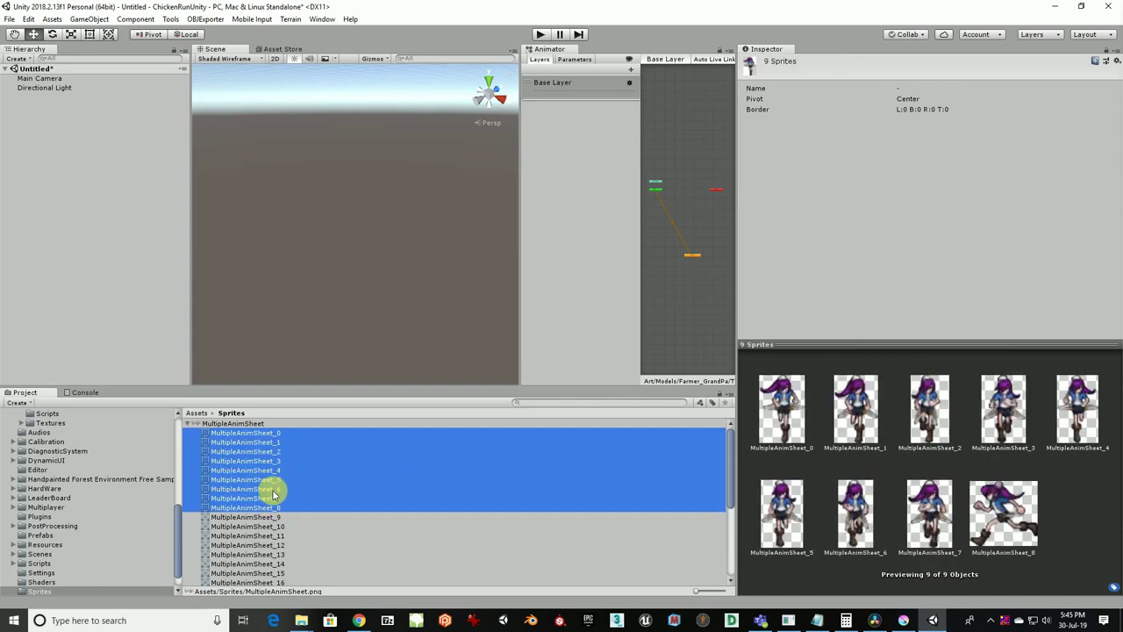
Place sprites MultipleAnimSheet_0 to MultipleAnimSheet_7 in the scene as a new animation saved as Running
click(276, 498)
shift+click(276, 432)
drag(258, 433, 366, 242)
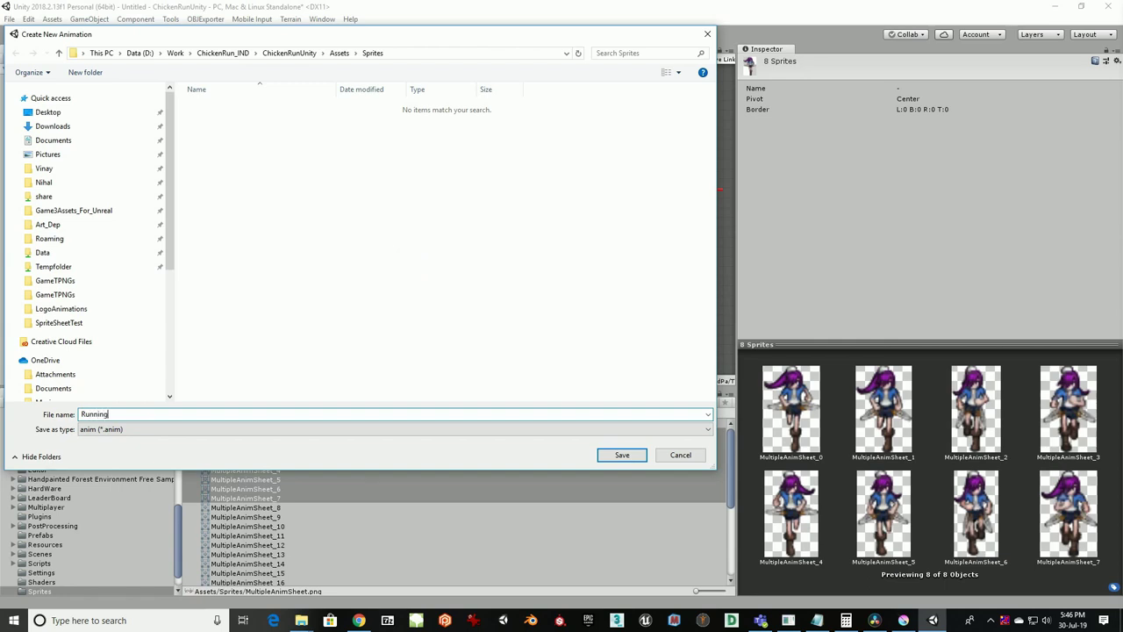
key(Return)
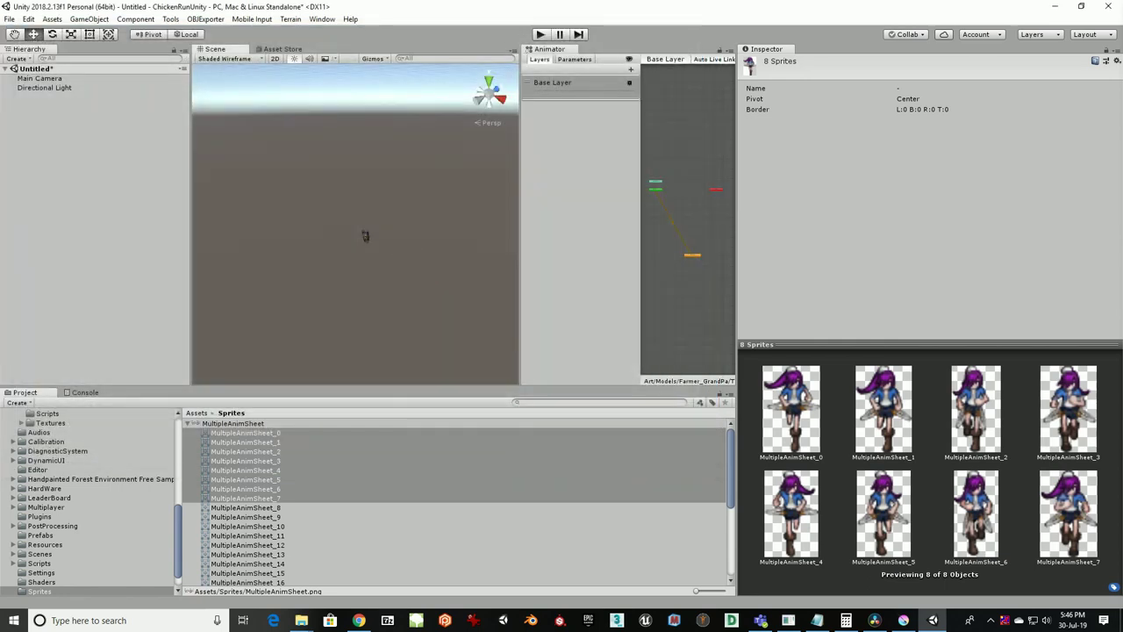
Play the scene to preview the front-facing Running animation on MultipleAnimSheet_0, and stop playback
scroll(364, 251, up, 5)
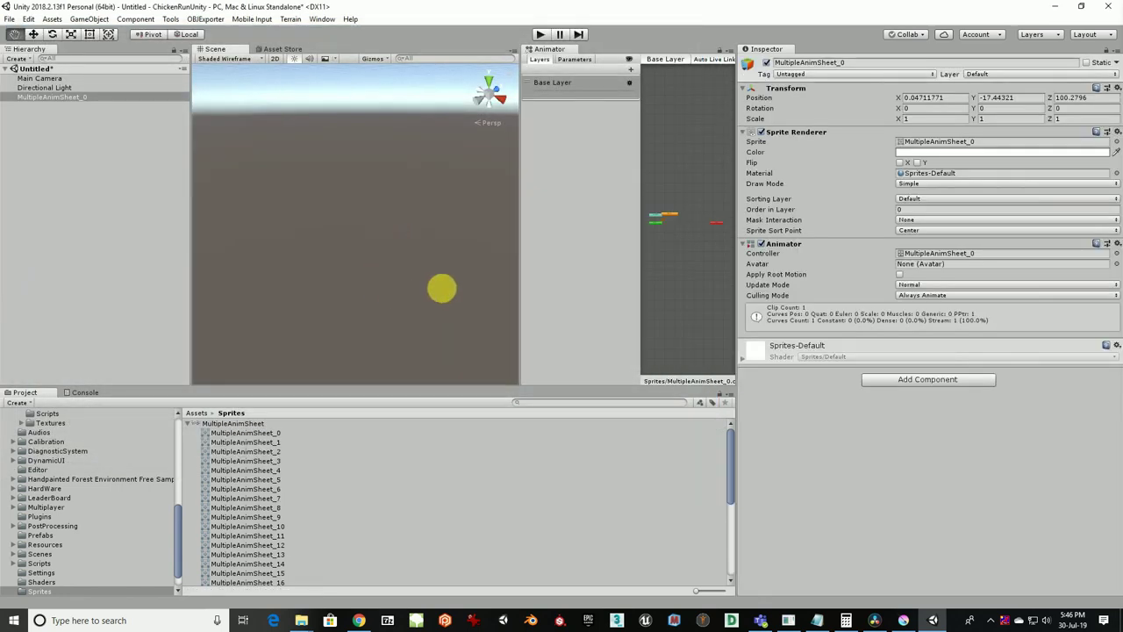
key(f)
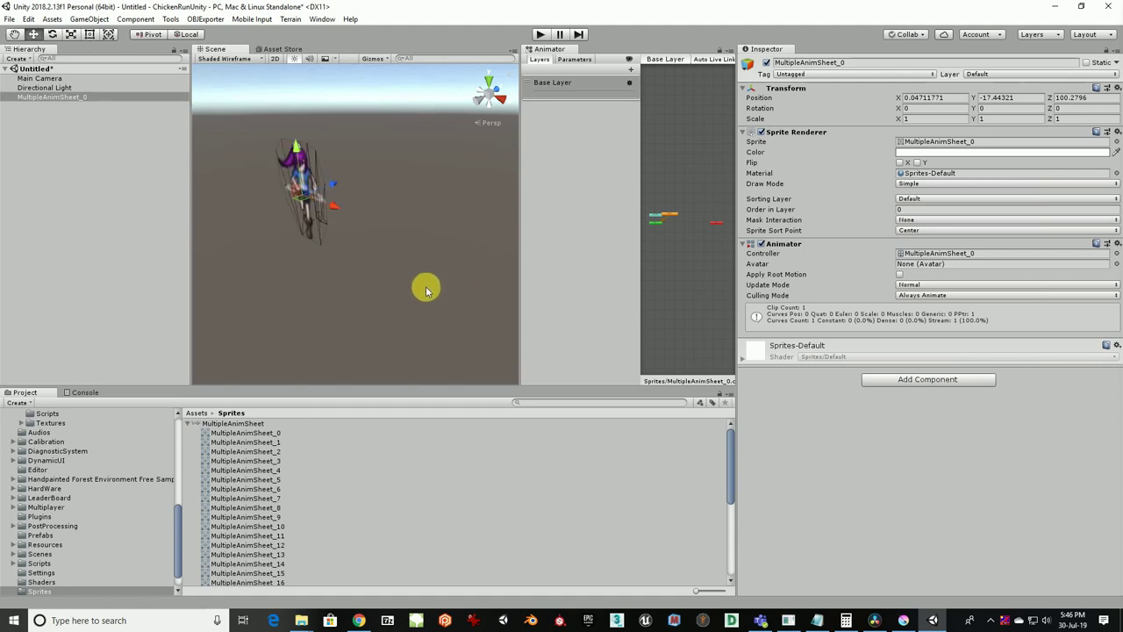
scroll(371, 230, up, 6)
scroll(371, 230, down, 5)
drag(383, 235, 552, 218)
scroll(444, 234, down, 4)
scroll(443, 234, up, 2)
drag(444, 234, 419, 216)
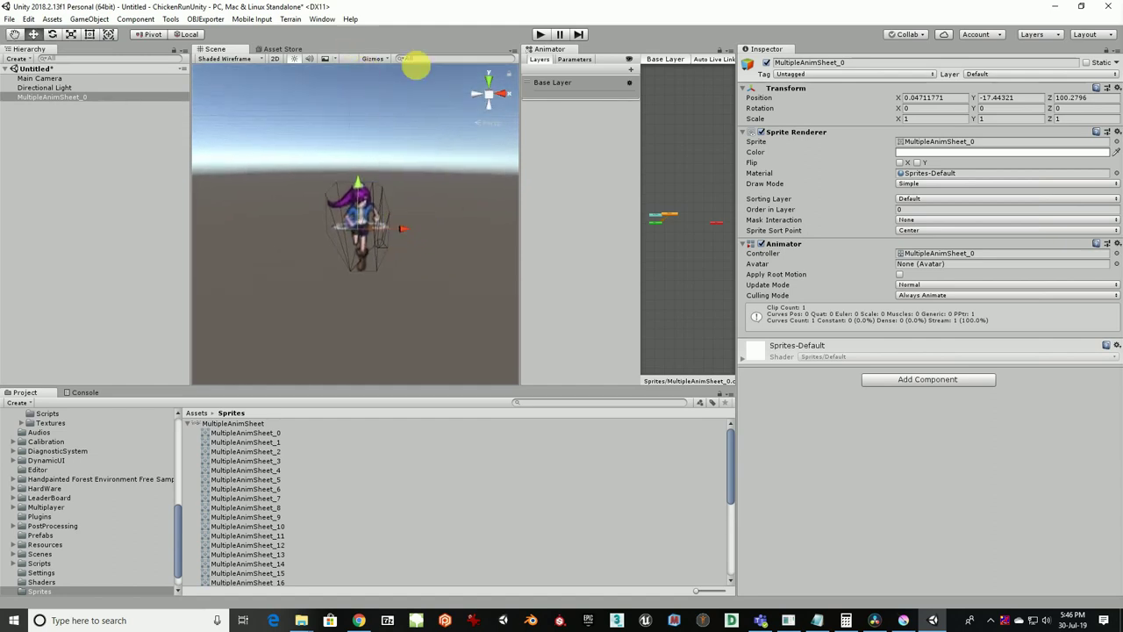
click(541, 34)
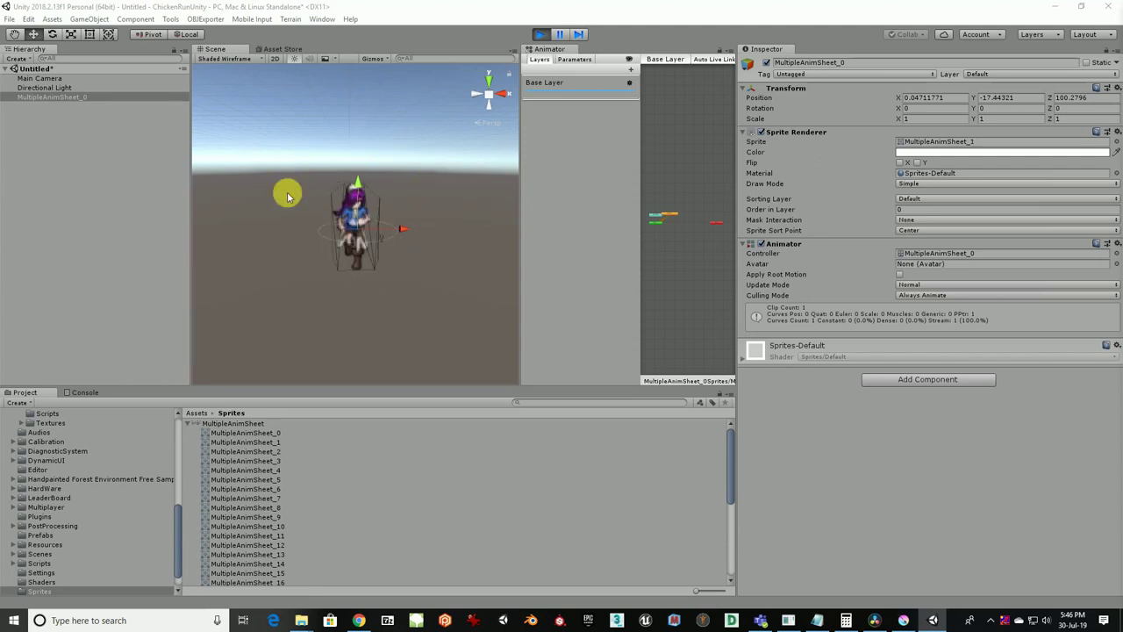
click(540, 33)
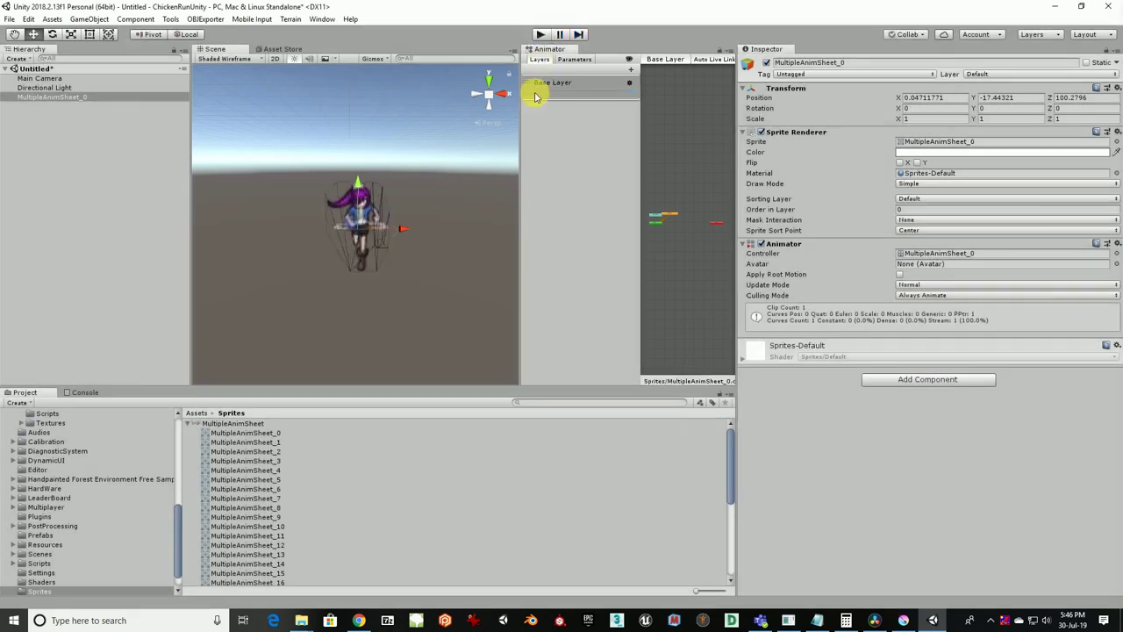
Place sprites MultipleAnimSheet_8 to MultipleAnimSheet_15 in the scene as a new animation saved as RunSide1
click(274, 509)
scroll(275, 514, down, 3)
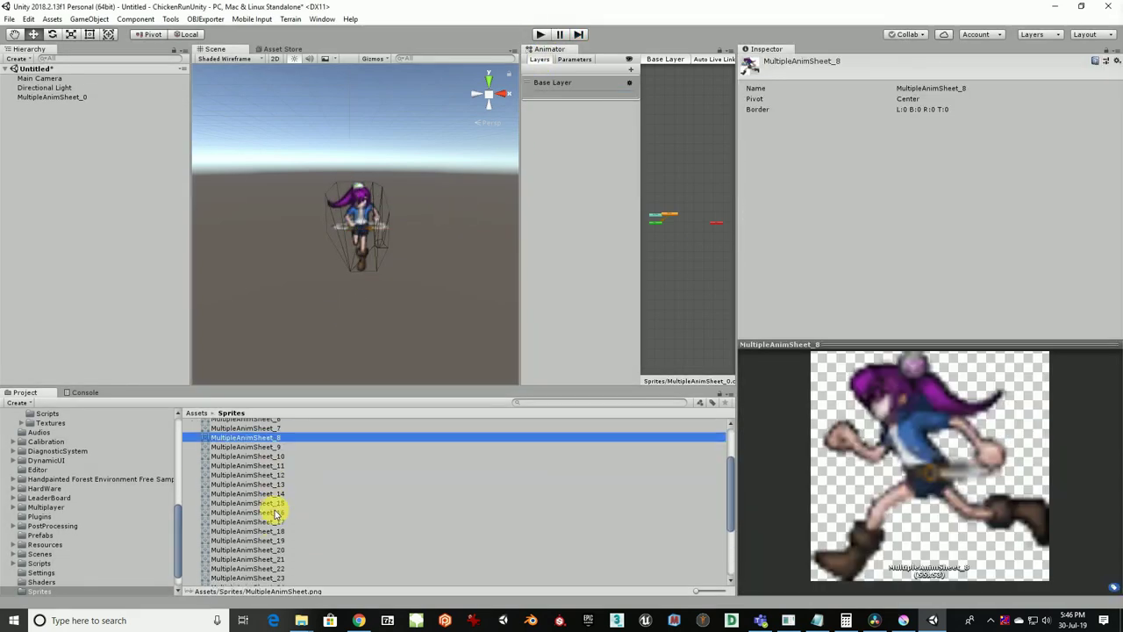
shift+click(277, 504)
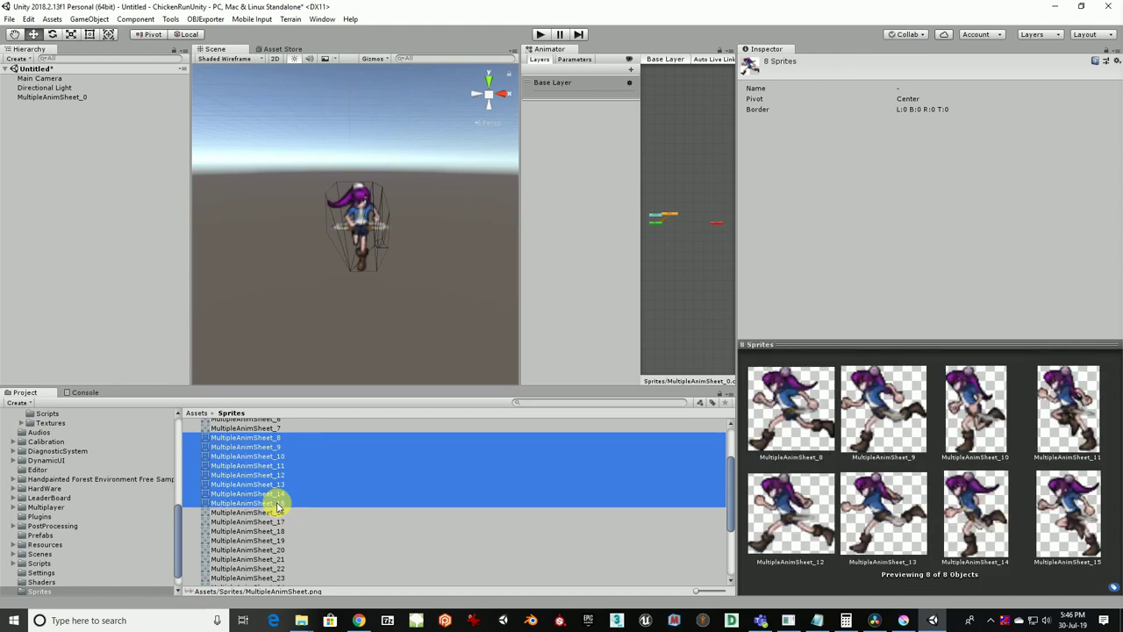
click(278, 512)
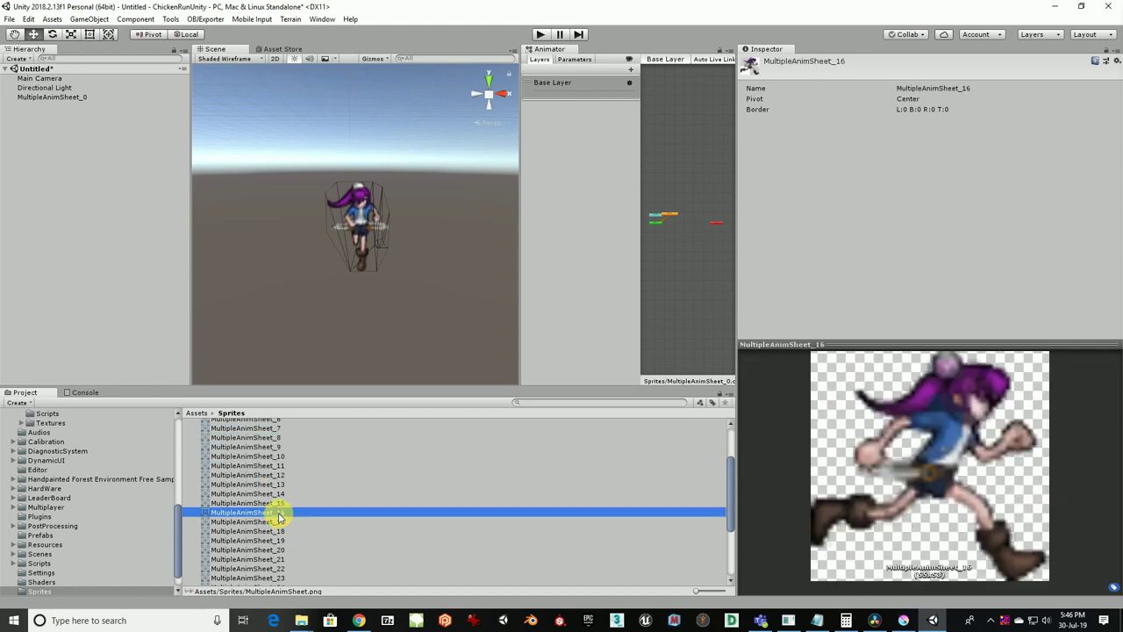
click(275, 438)
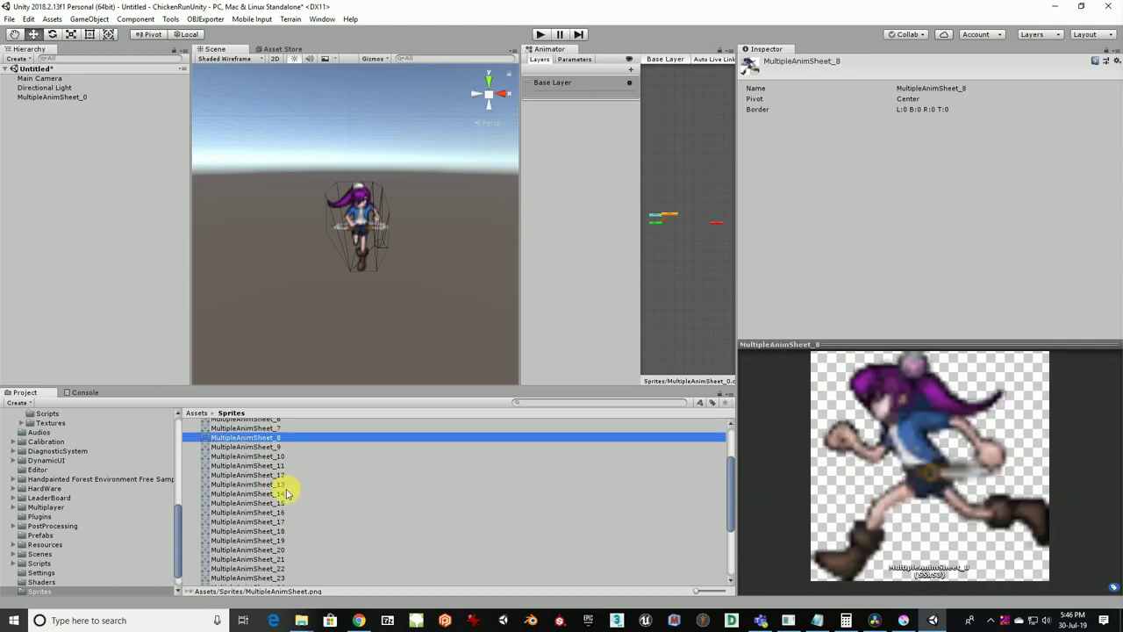
shift+click(279, 513)
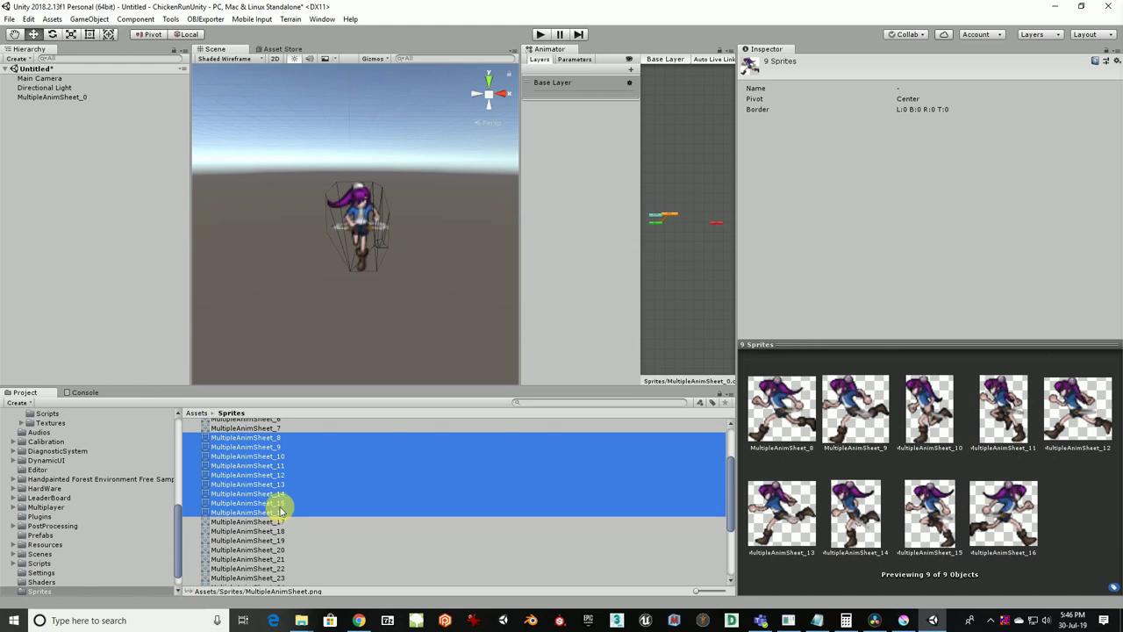
click(281, 501)
shift+click(279, 438)
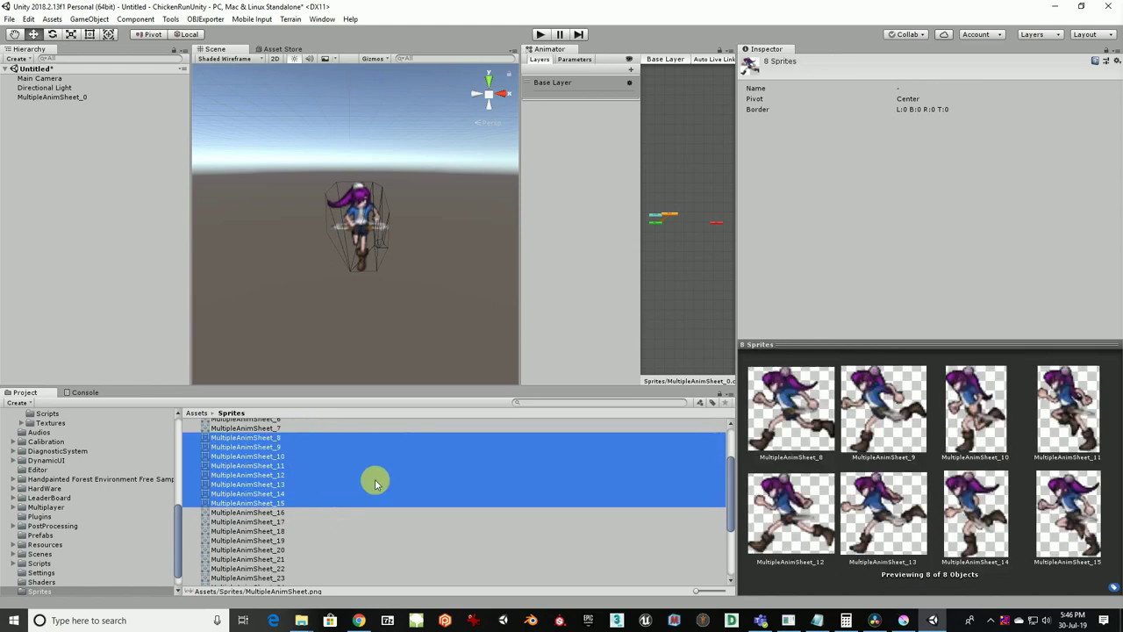
drag(278, 441, 299, 258)
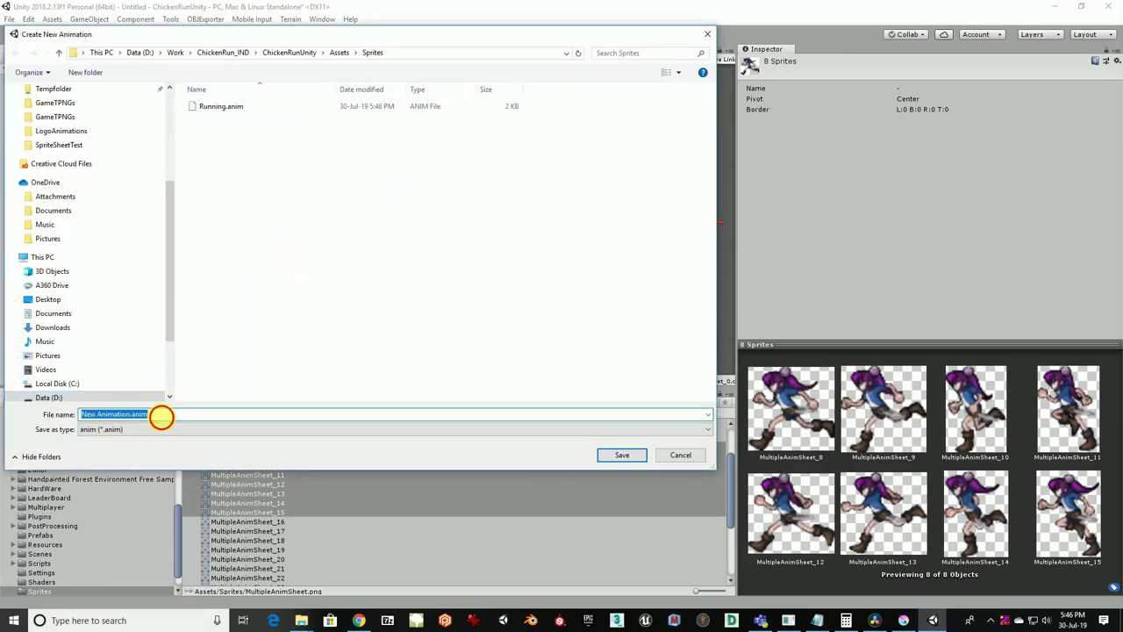
text(Ru)
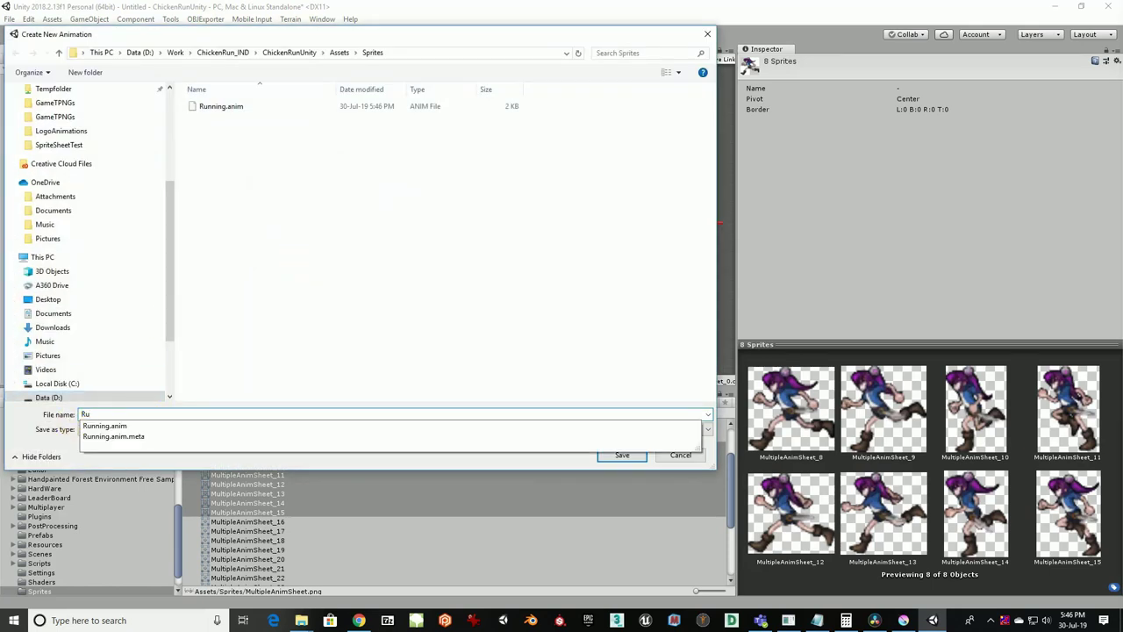
text(nSide)
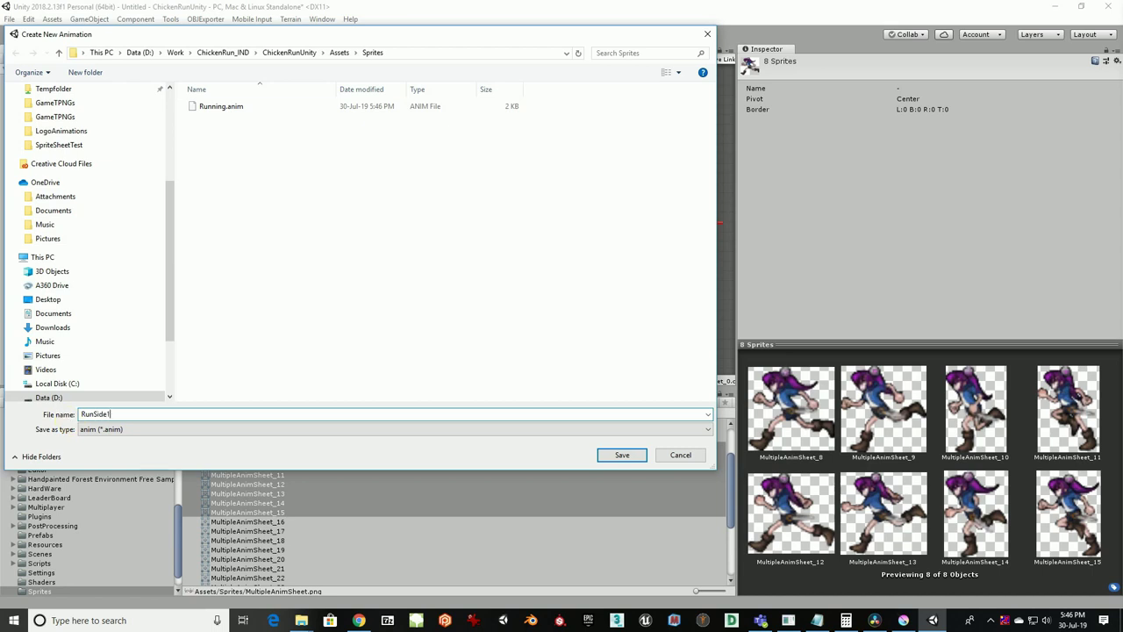
key(Return)
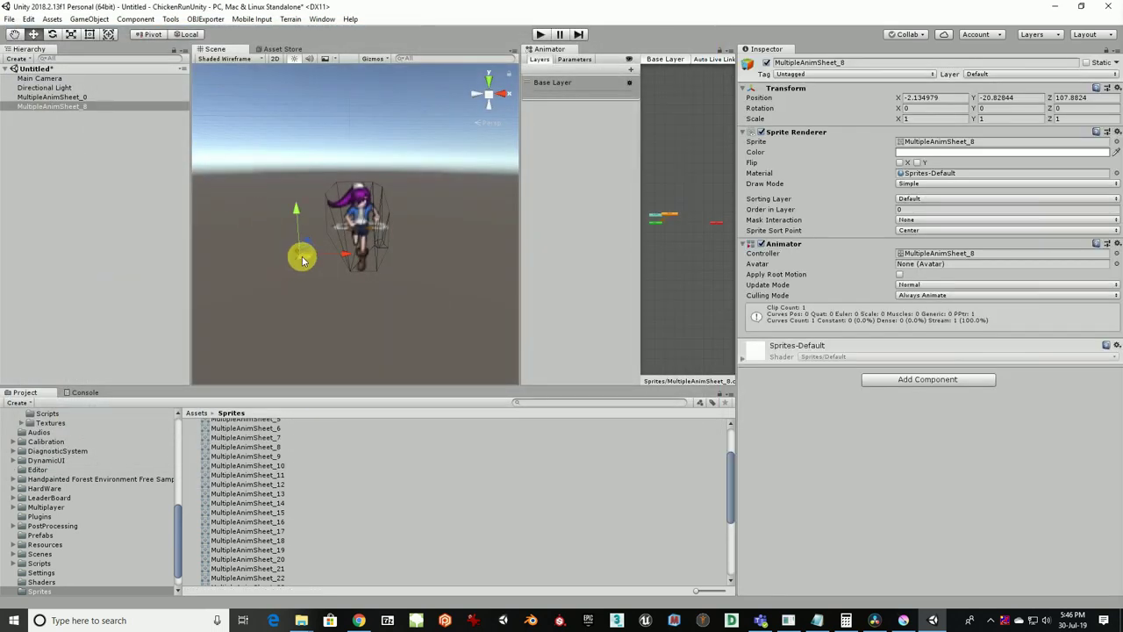
Move MultipleAnimSheet_8 beside the front-facing character to about X -0.58, Y -17.48, Z 100.73, and switch the scene view to 2D
scroll(303, 259, up, 4)
drag(263, 276, 432, 317)
scroll(359, 289, down, 5)
drag(358, 289, 268, 278)
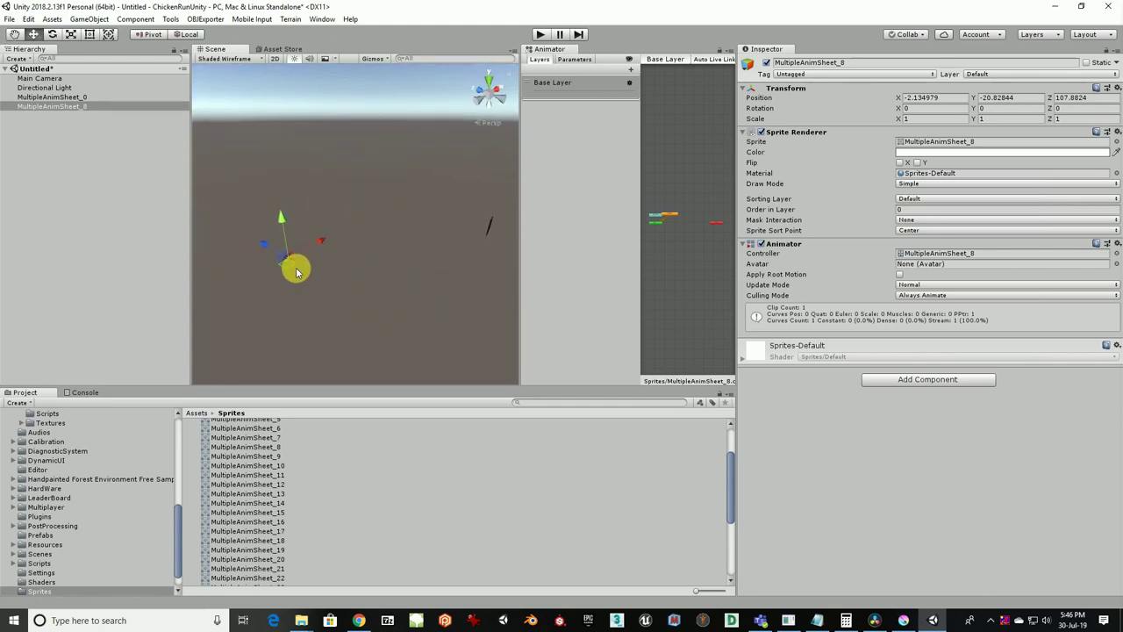
drag(305, 306, 406, 295)
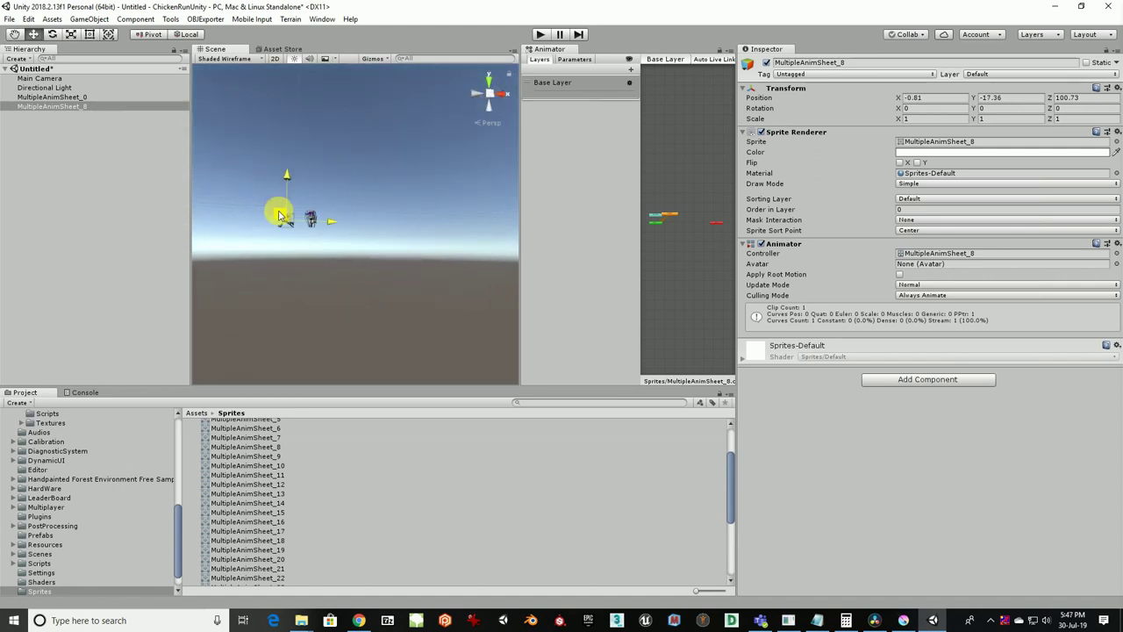
click(274, 59)
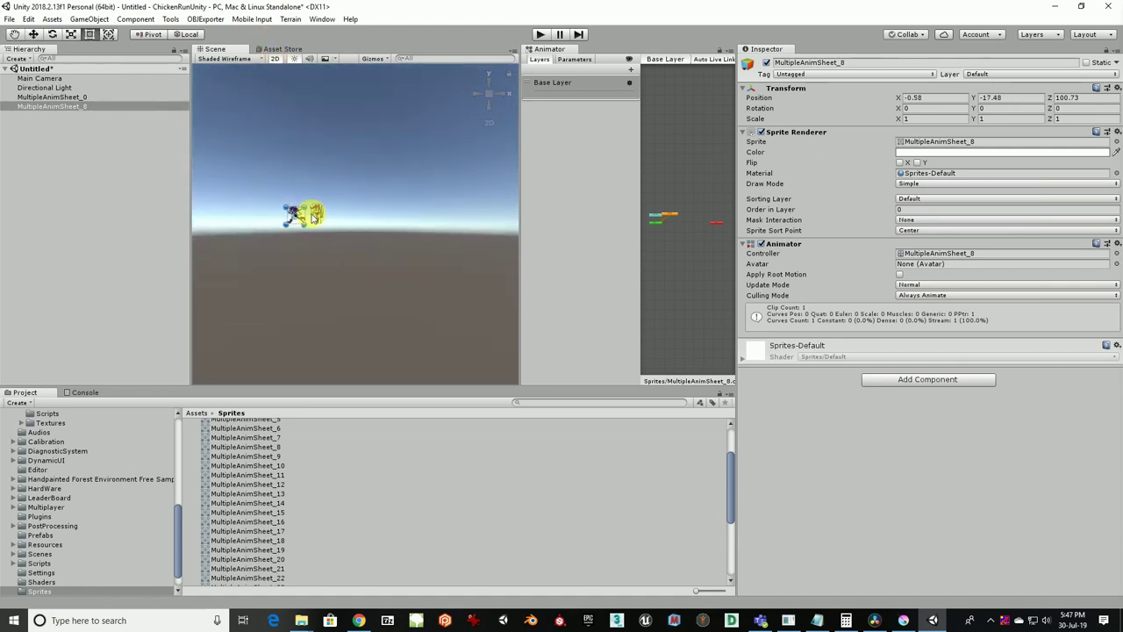
scroll(296, 228, up, 4)
drag(296, 202, 307, 267)
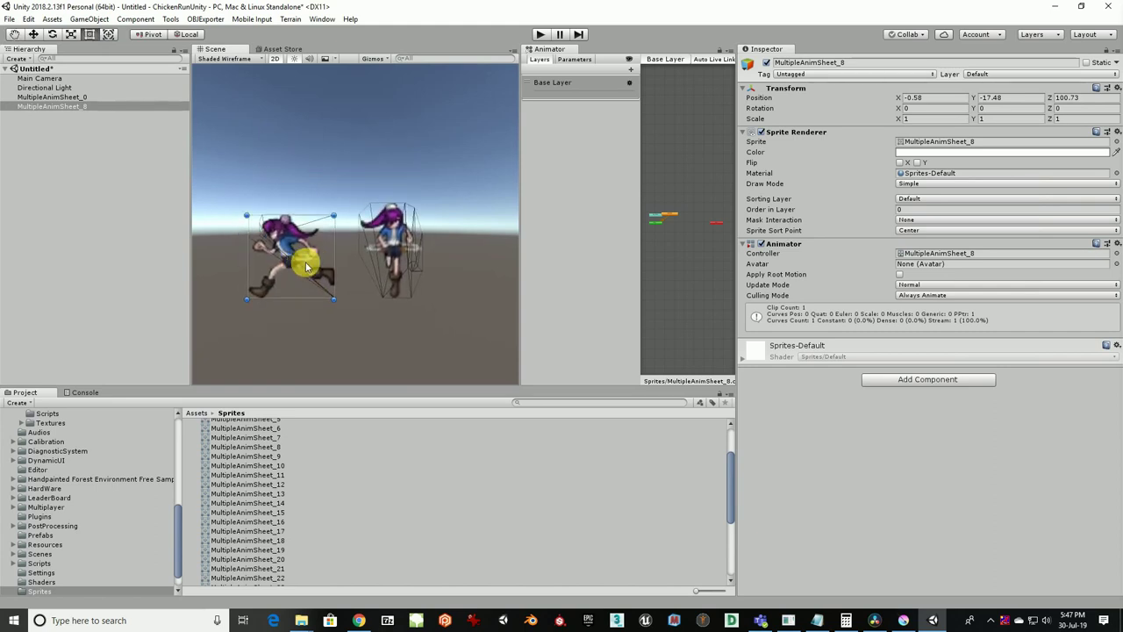
Play both run animations, set the scene view's draw mode to Shaded, and stop playback
click(540, 35)
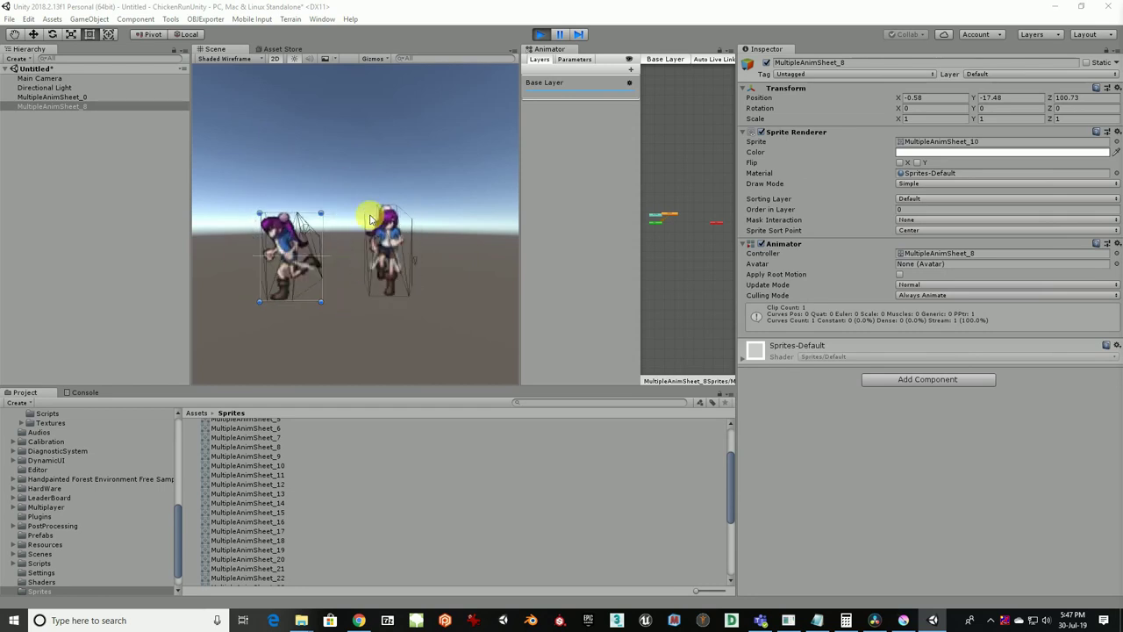
click(363, 343)
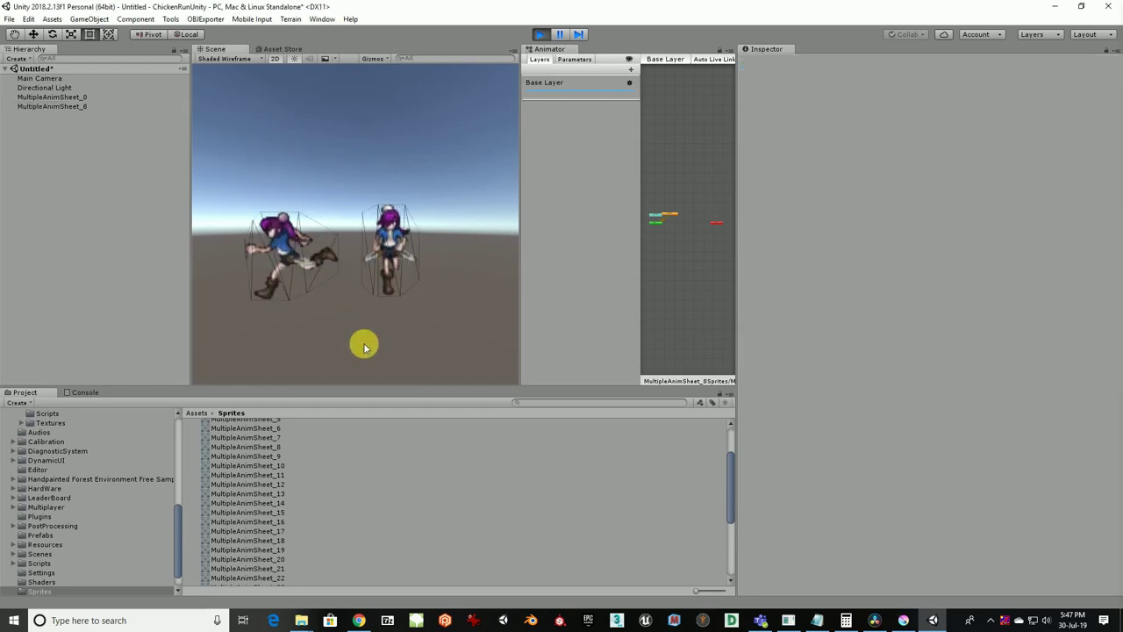
click(219, 59)
click(223, 78)
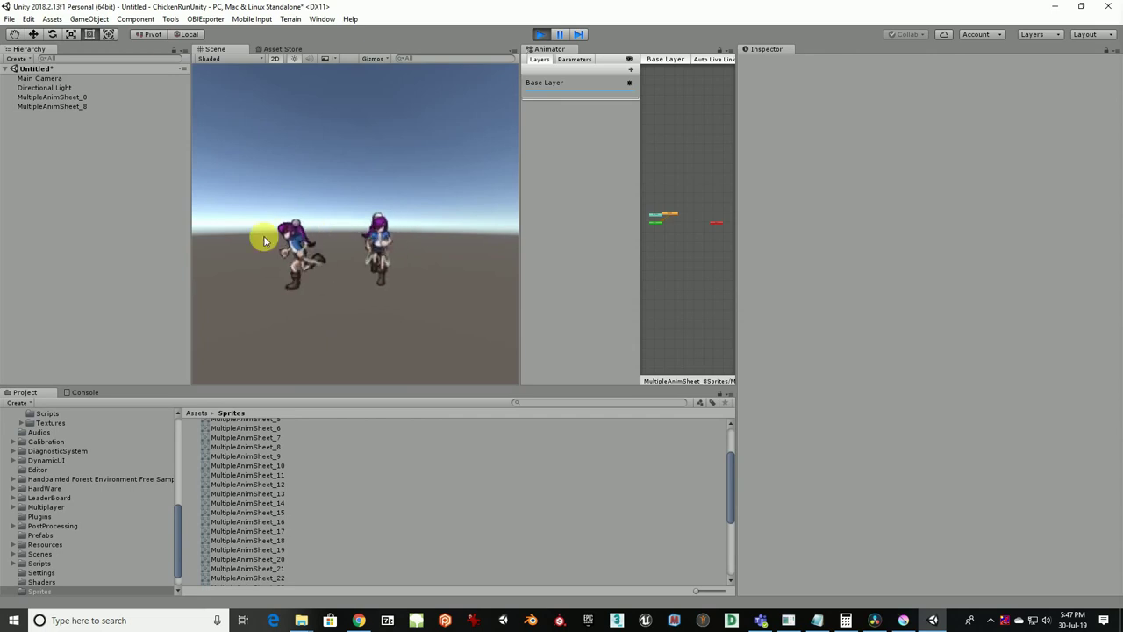
click(542, 34)
Place sprites MultipleAnimSheet_16 to MultipleAnimSheet_22 in the scene as a new animation saved as RunSide2
click(248, 493)
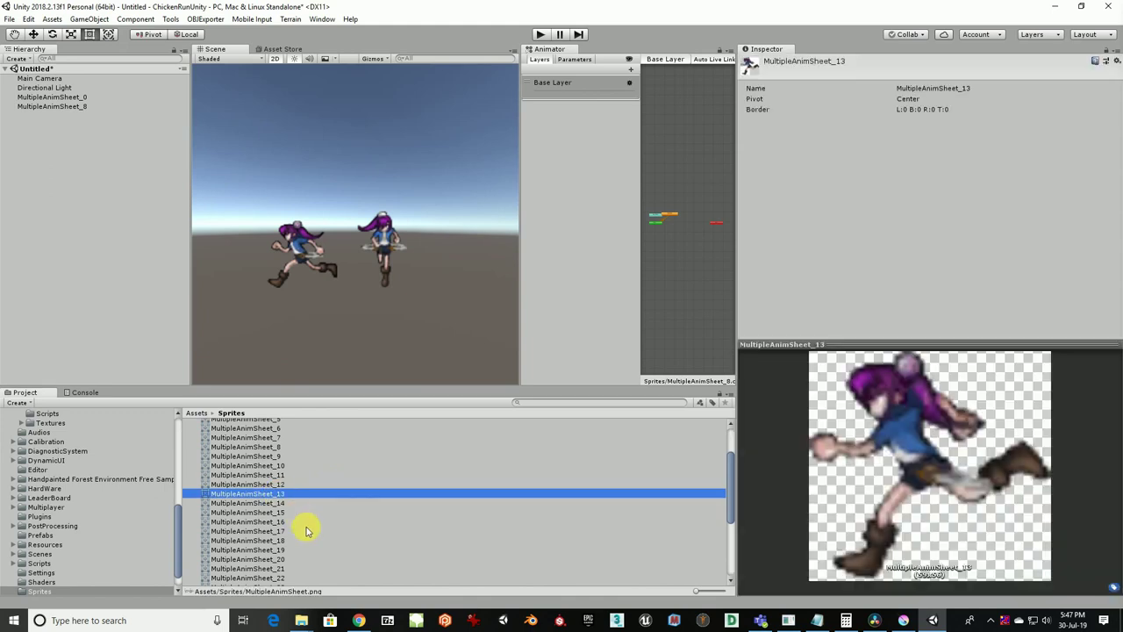
click(281, 514)
click(281, 521)
scroll(280, 521, down, 4)
scroll(281, 524, up, 3)
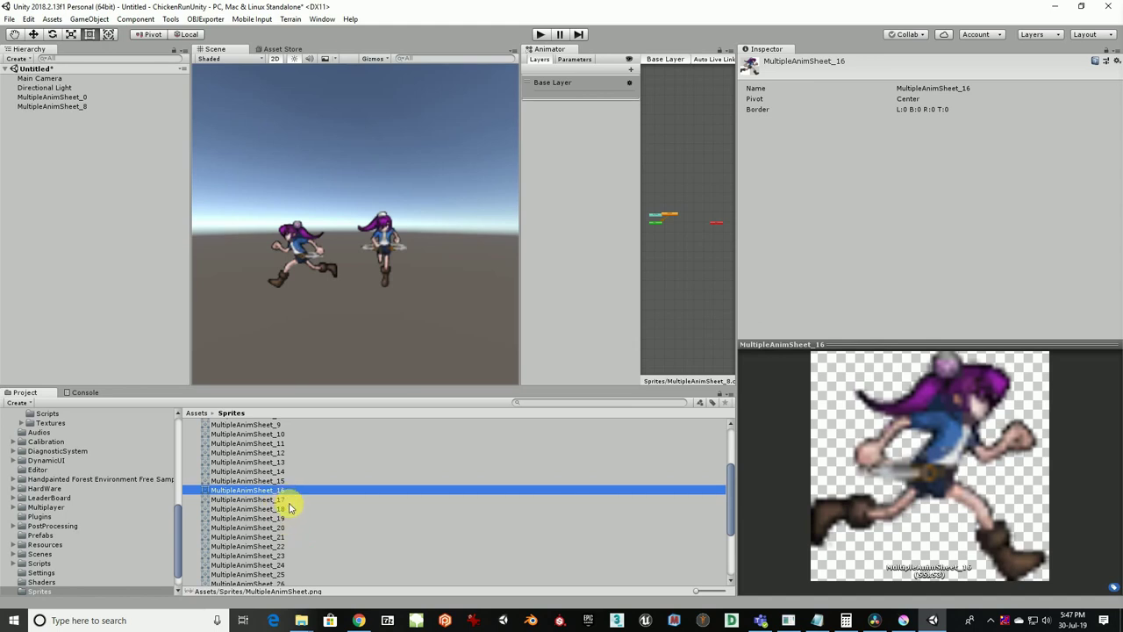
scroll(291, 508, down, 1)
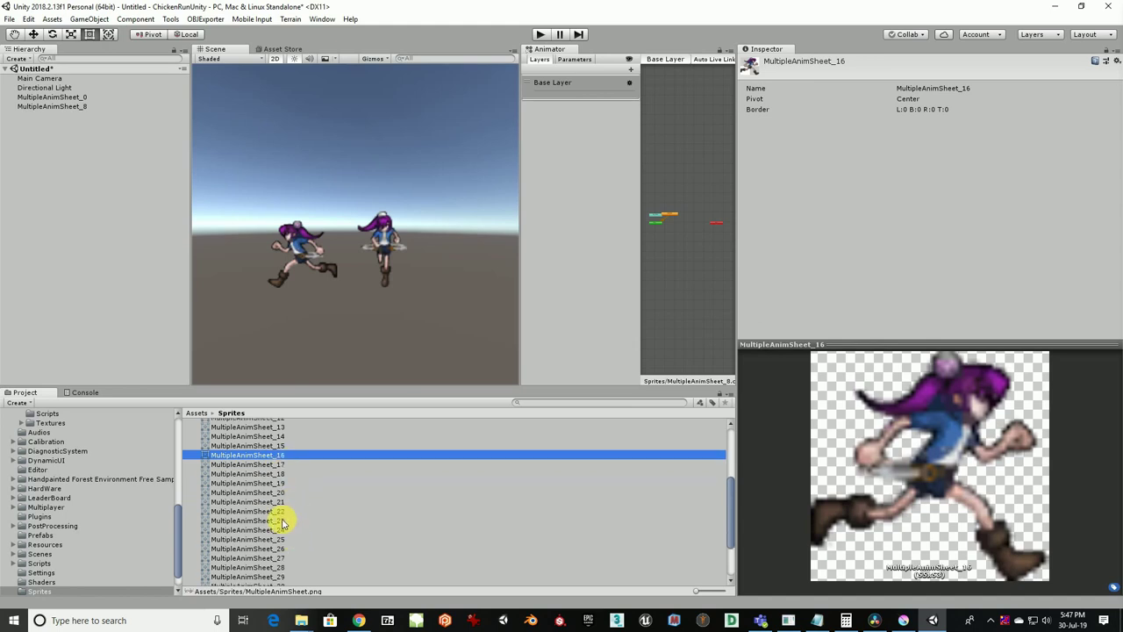
shift+click(307, 523)
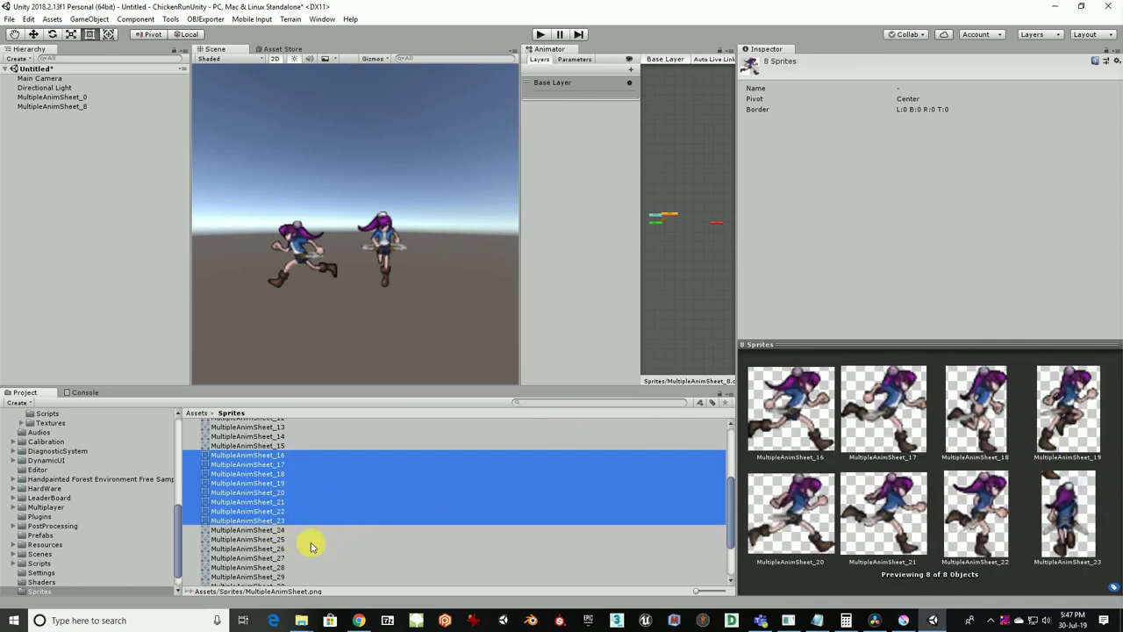
click(278, 509)
shift+click(286, 454)
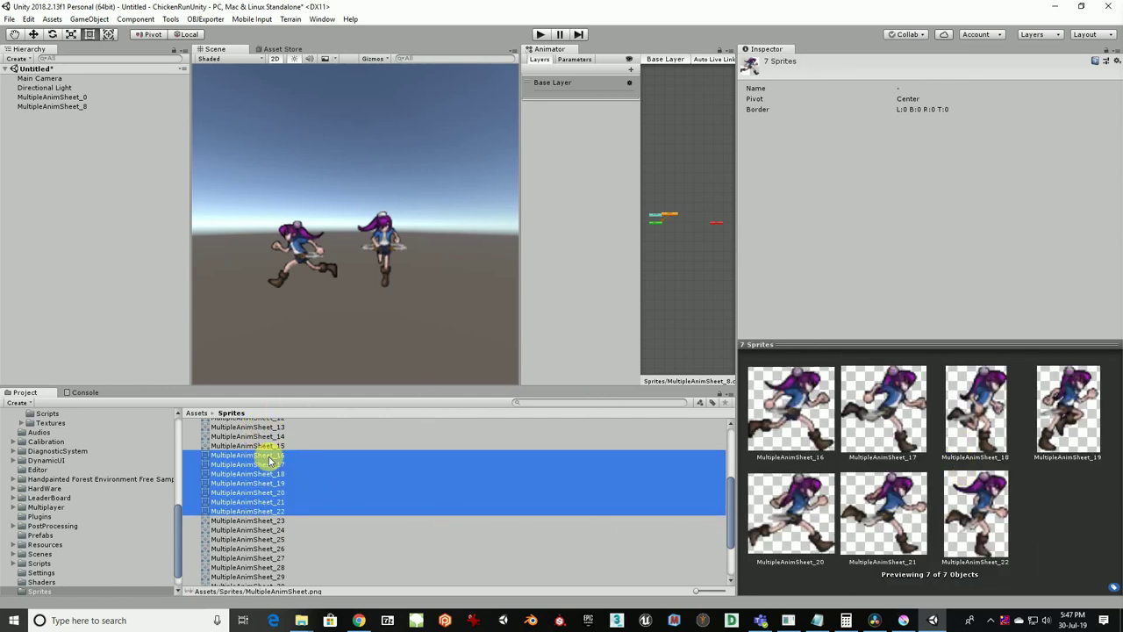
drag(267, 457, 313, 311)
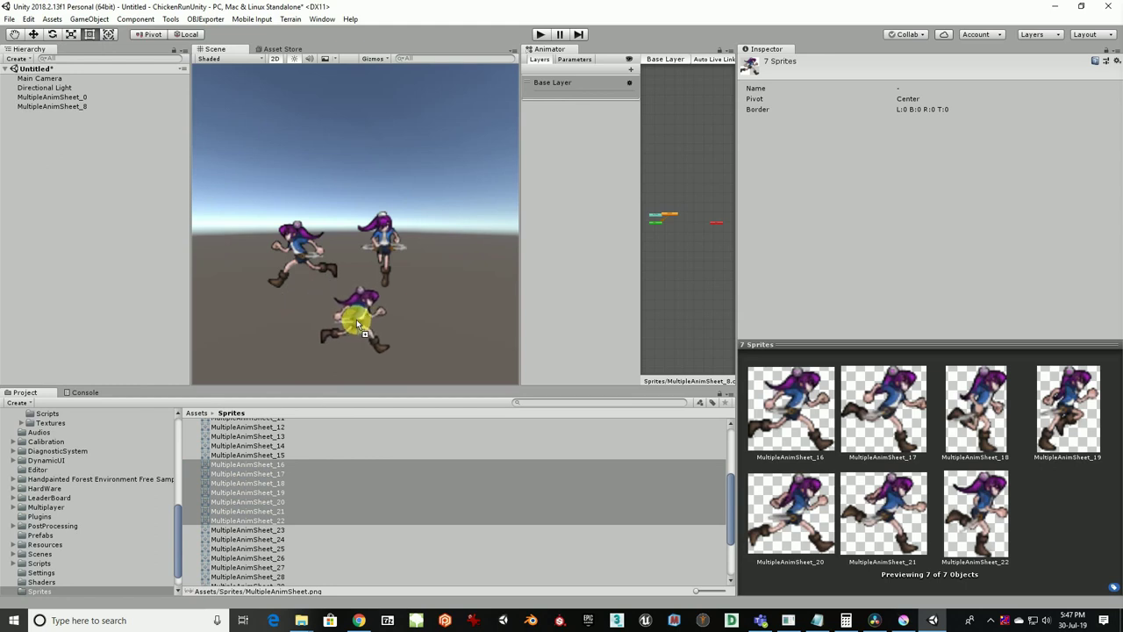
drag(435, 332, 434, 333)
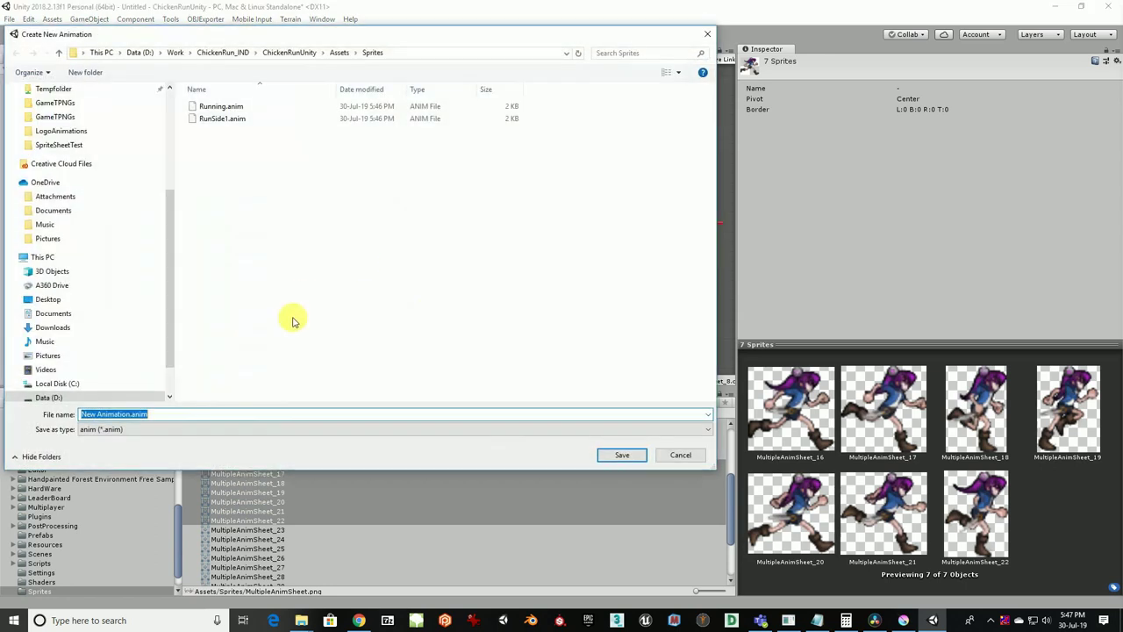
text(Run)
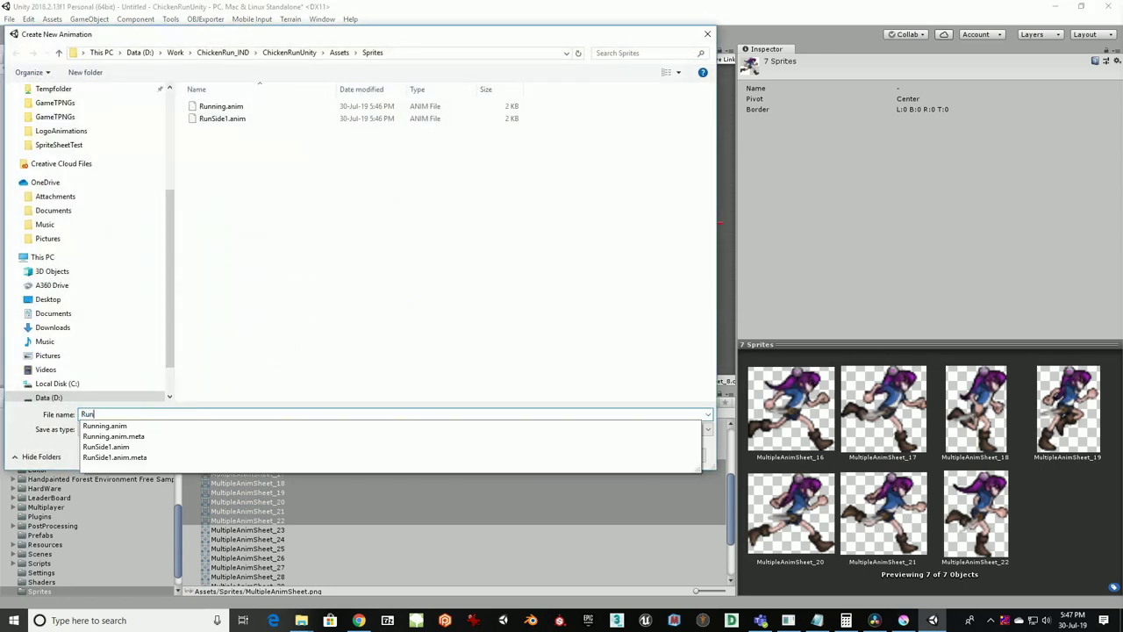
text(Side2)
key(Return)
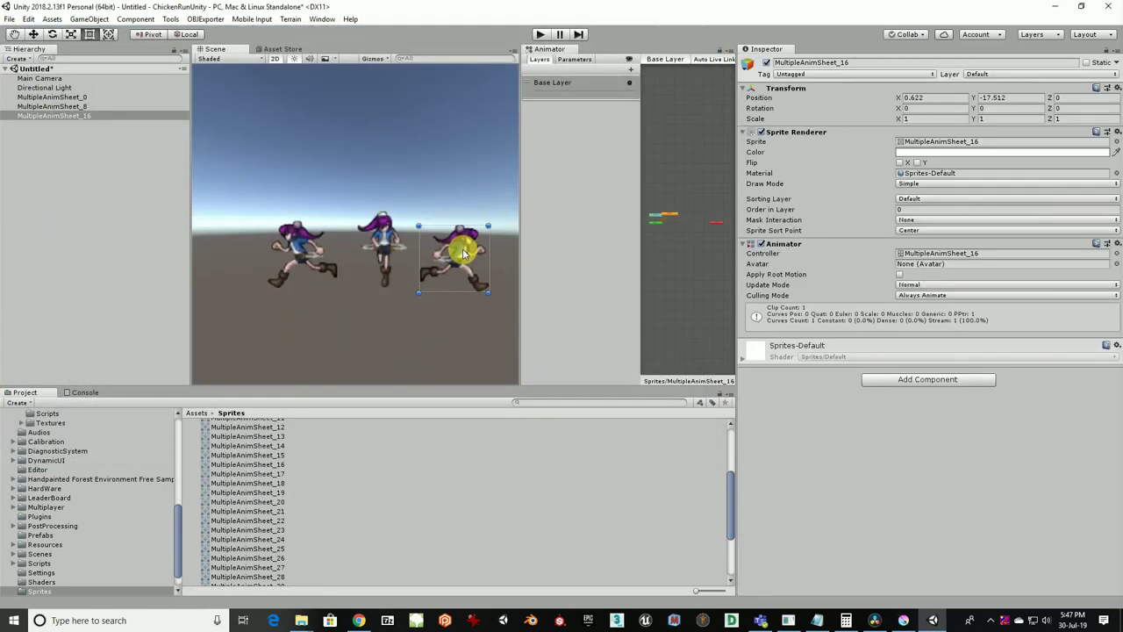
Play the scene to preview the three run animations together, and stop playback
mouse_move(431, 257)
mouse_down()
mouse_move(374, 252)
mouse_move(412, 249)
mouse_move(414, 265)
mouse_up()
scroll(412, 249, up, 3)
click(540, 35)
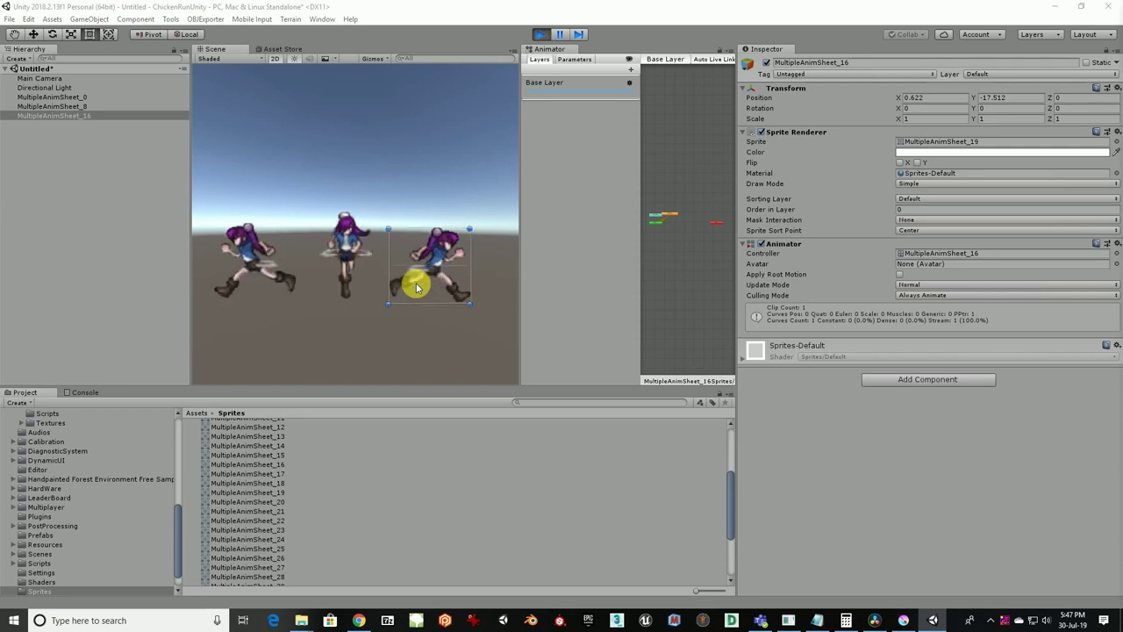
click(541, 34)
Examine the sprites from MultipleAnimSheet_21 to MultipleAnimSheet_33 to identify which frames belong to the back-facing run
click(254, 510)
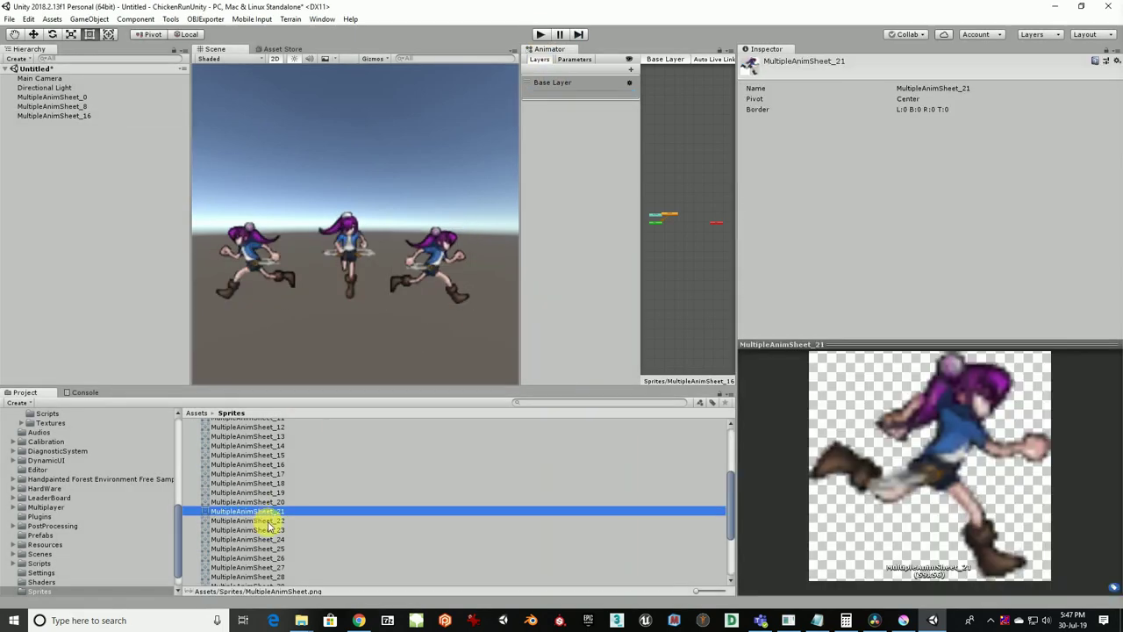
scroll(269, 525, down, 3)
click(275, 458)
click(276, 449)
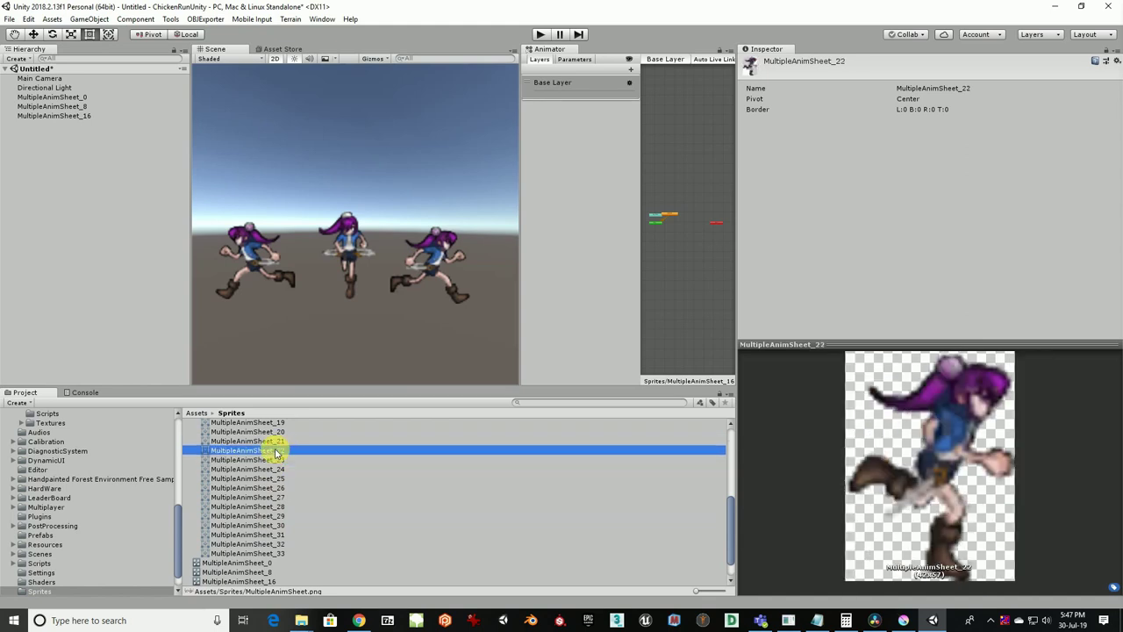
click(273, 460)
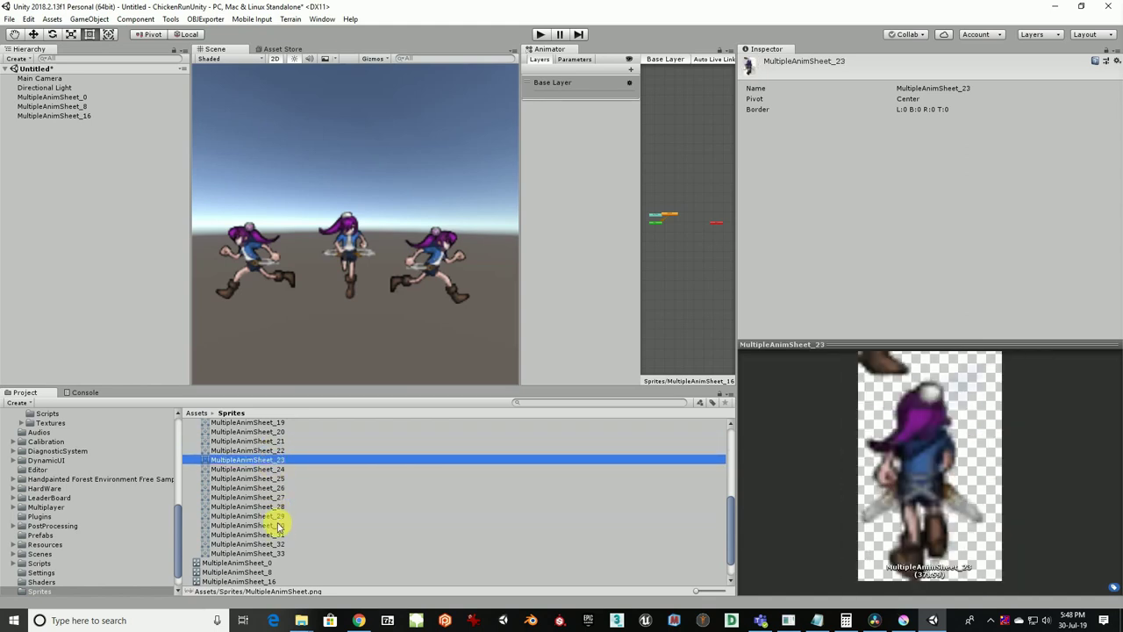
shift+click(282, 552)
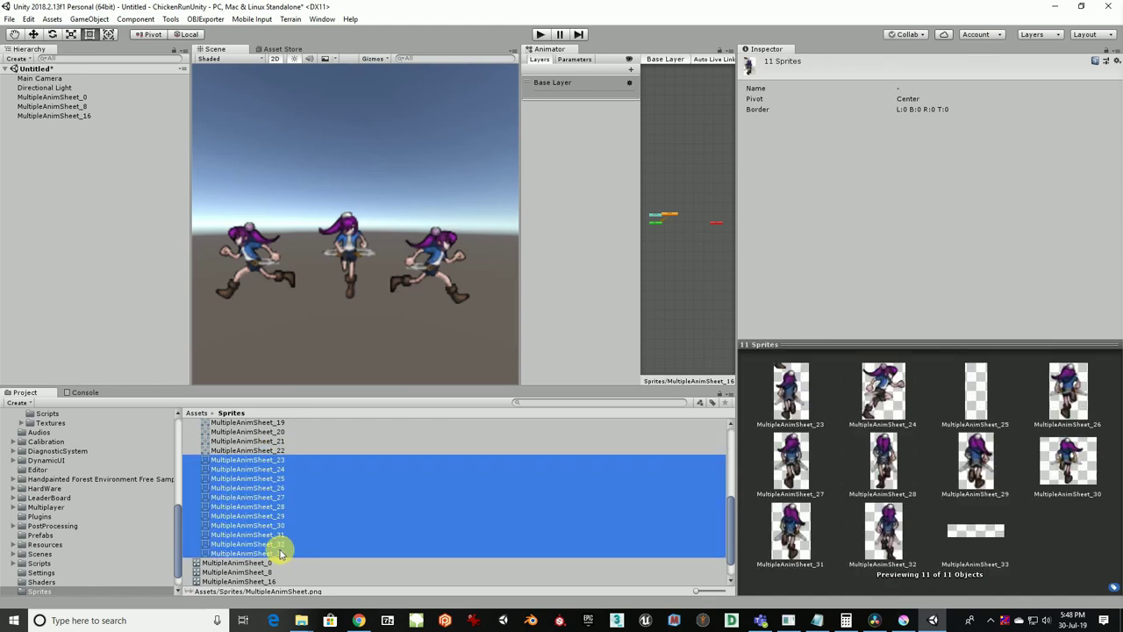
click(275, 496)
click(275, 515)
click(274, 534)
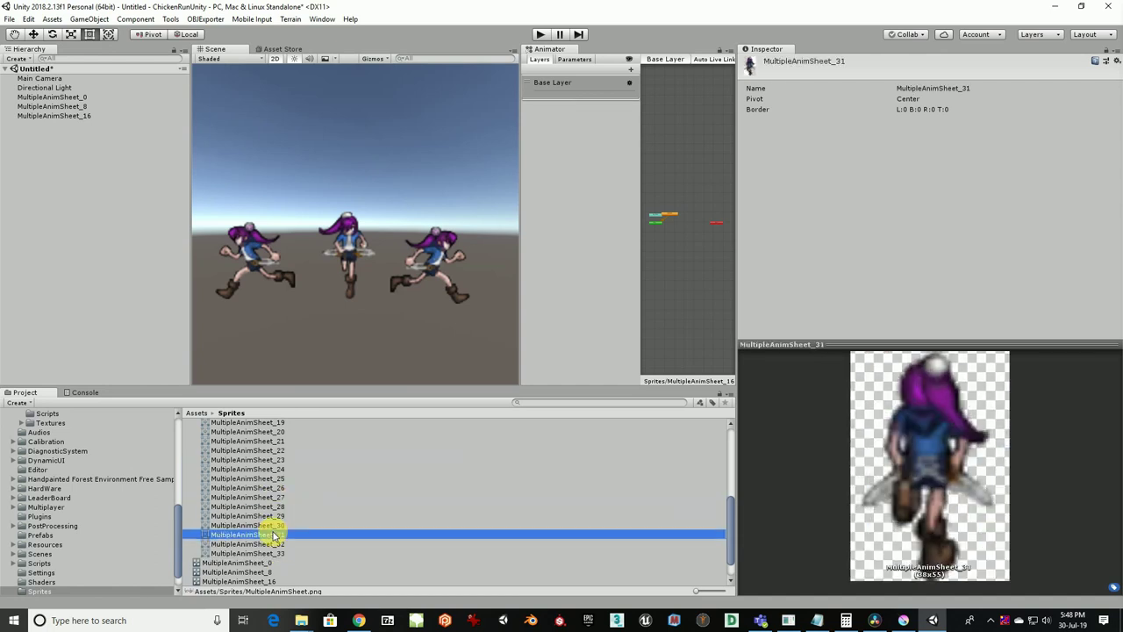
click(273, 545)
click(274, 553)
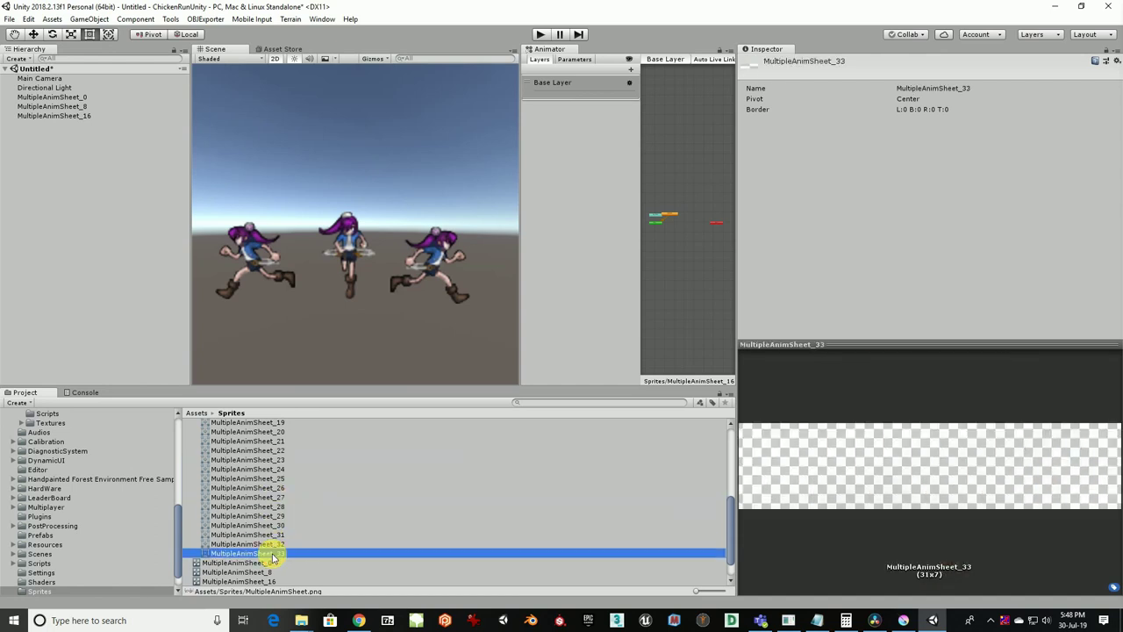
click(272, 544)
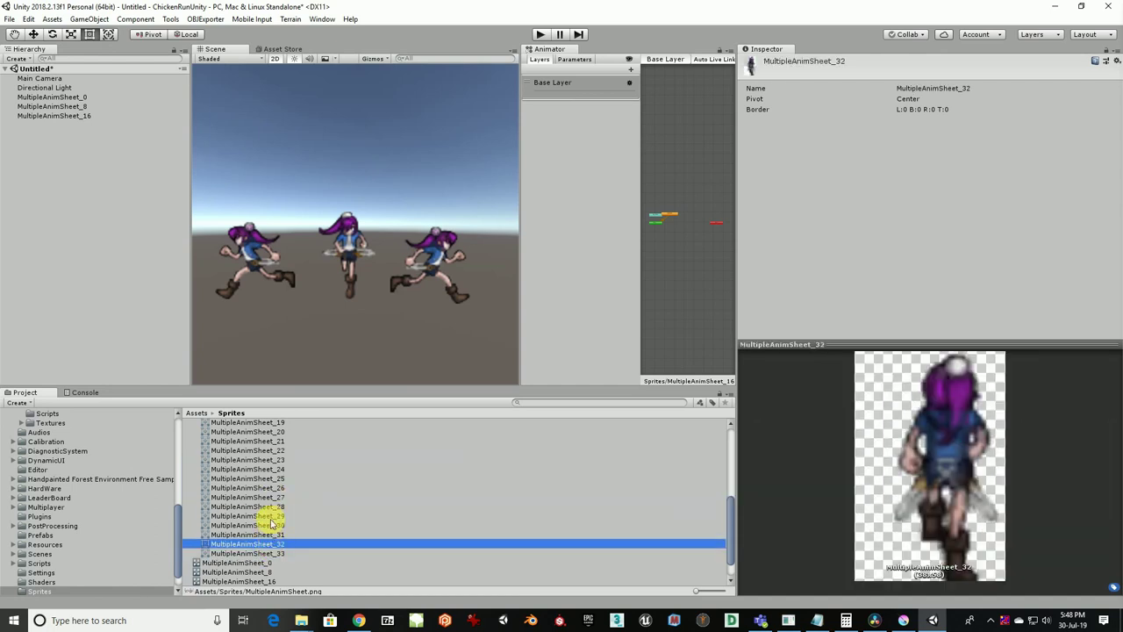
Place sprites MultipleAnimSheet_26 to MultipleAnimSheet_32 in the scene as a new animation, keeping the suggested file name New Animation.anim
shift+click(276, 471)
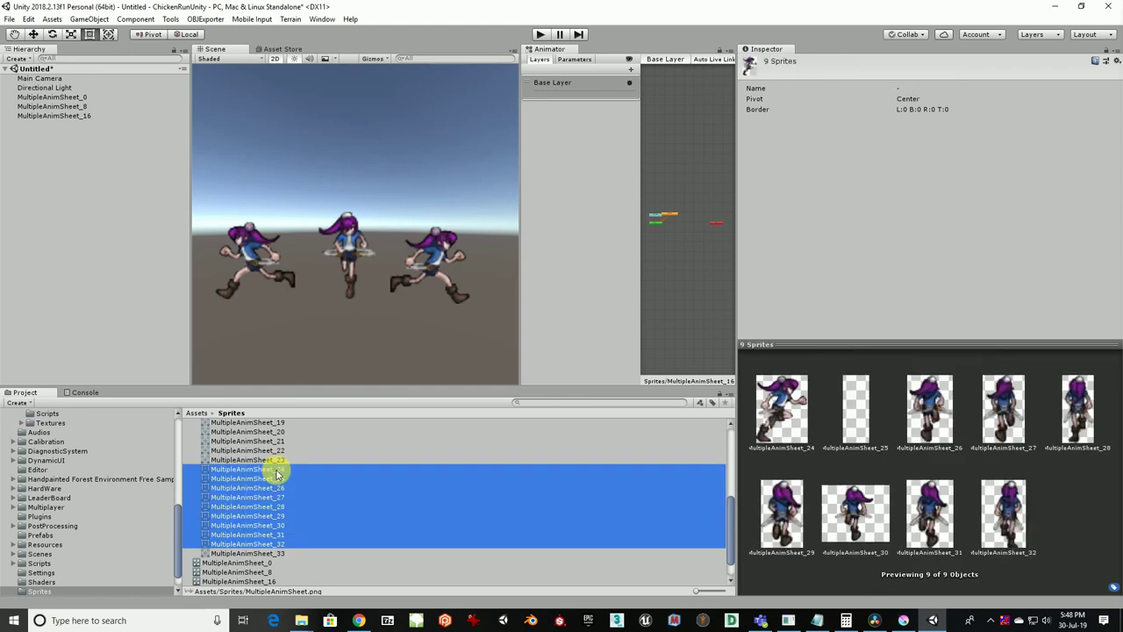
click(276, 479)
shift+click(277, 545)
click(277, 487)
shift+click(277, 544)
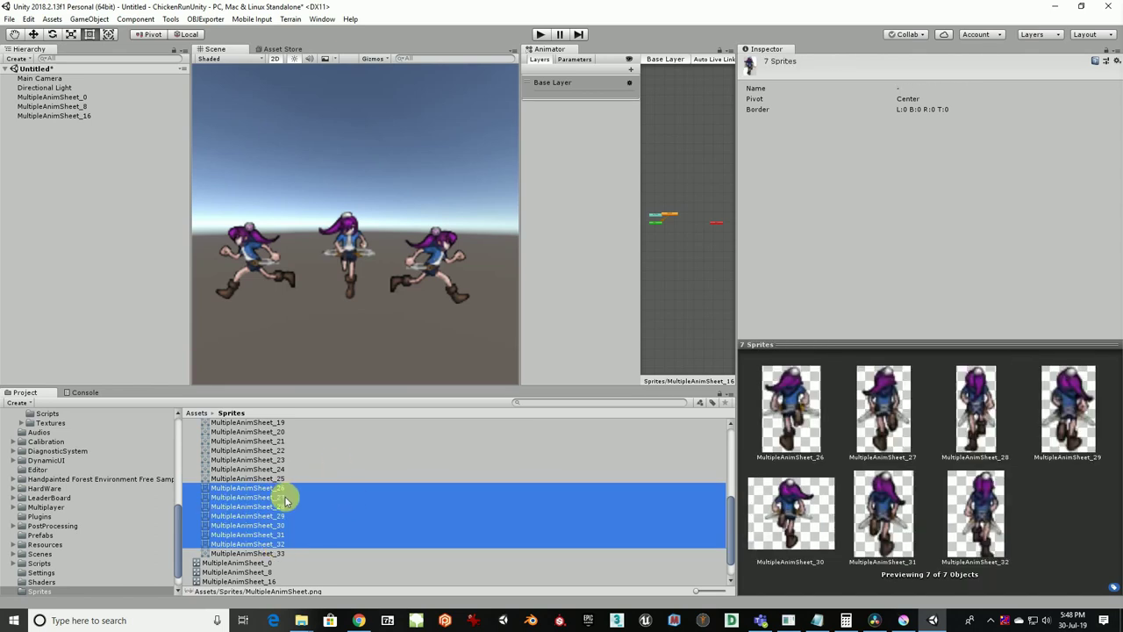
drag(275, 489, 340, 289)
drag(349, 160, 349, 345)
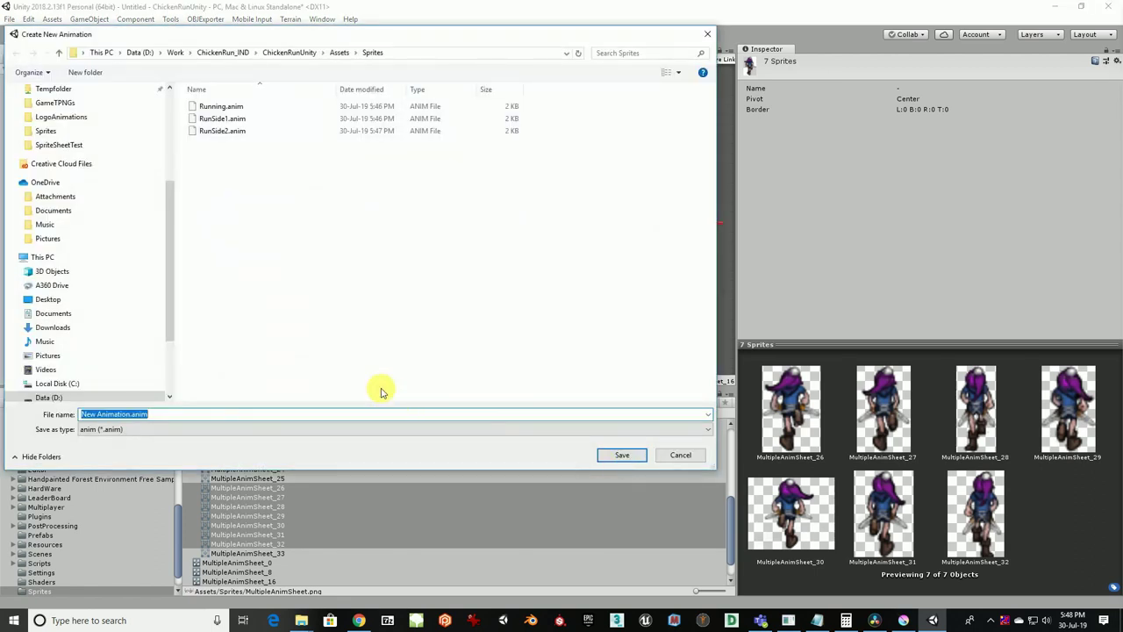
key(Return)
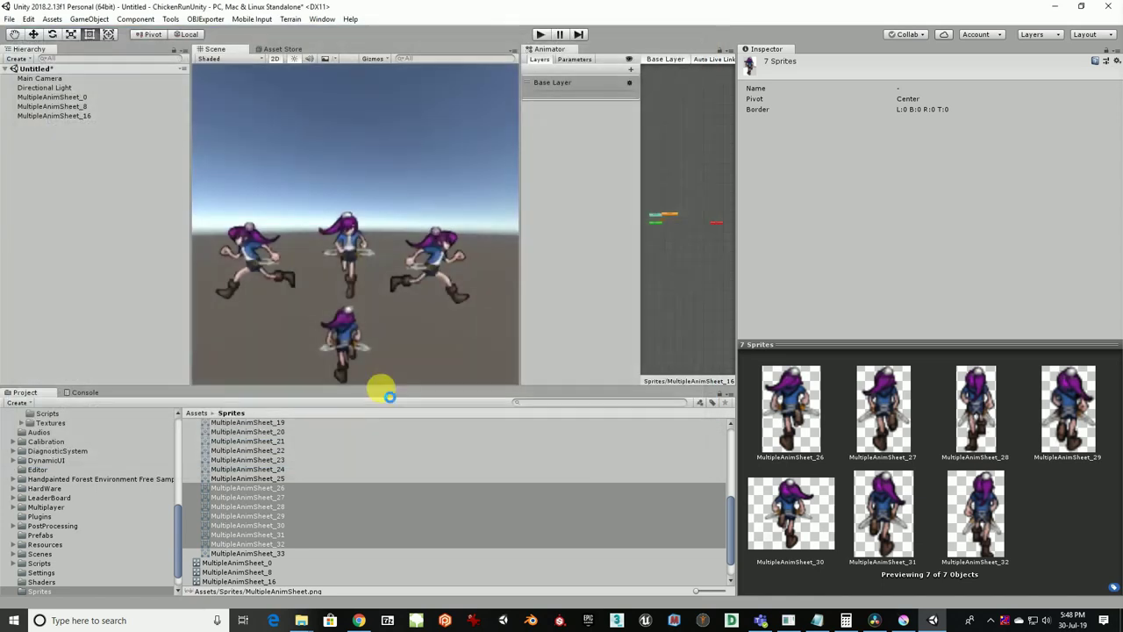
Play the scene to preview all four directional run animations, with nothing selected
drag(380, 306, 391, 234)
click(538, 33)
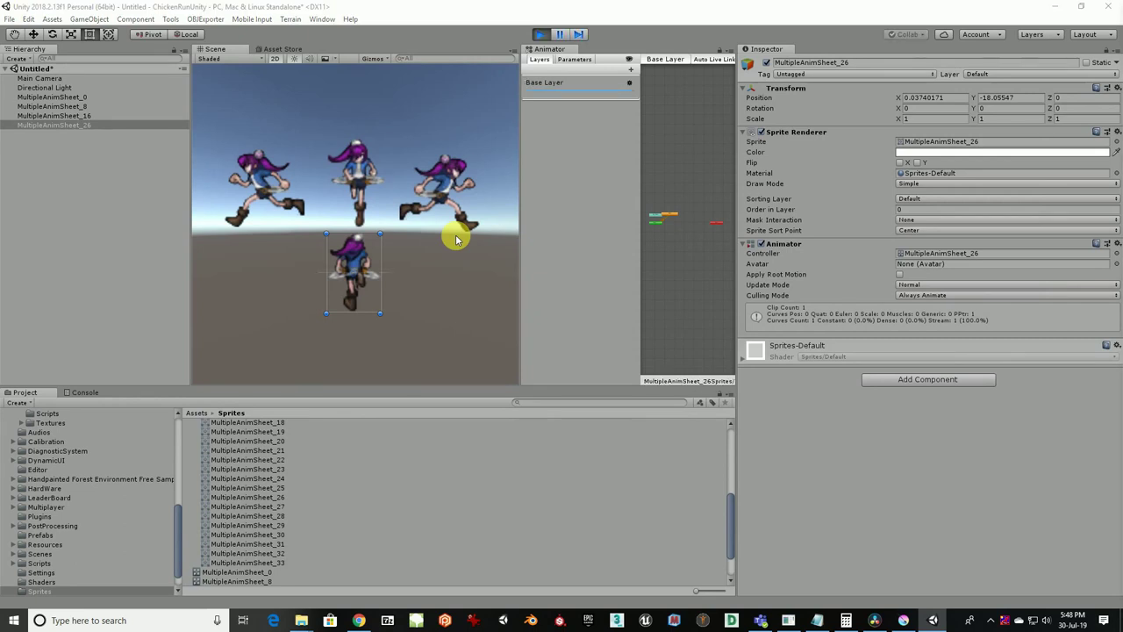
click(451, 271)
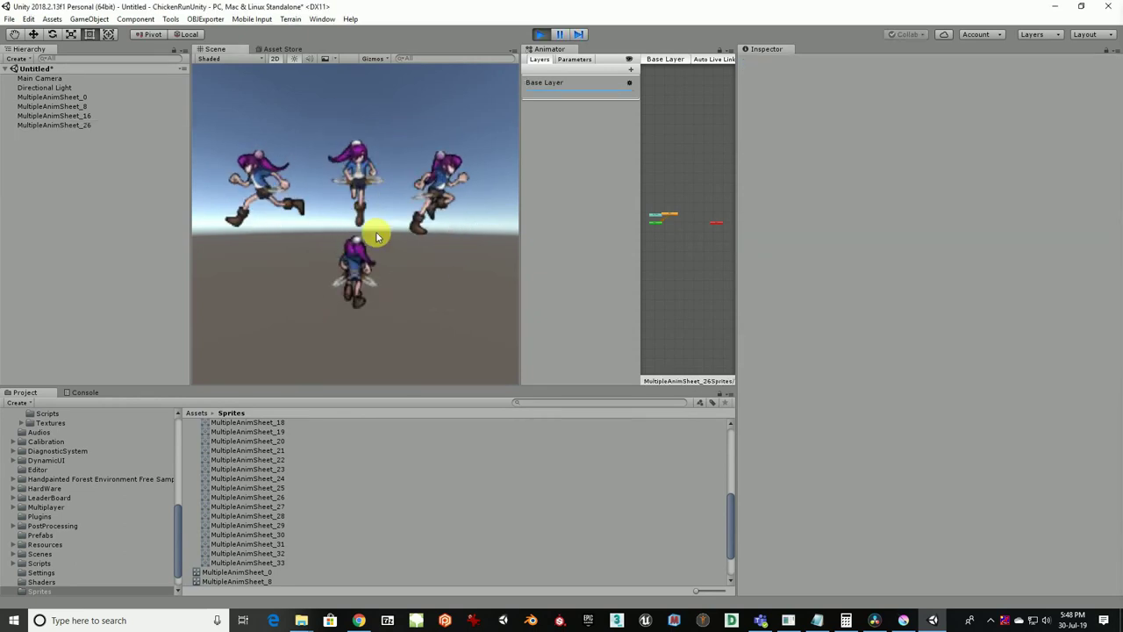
During playback, raise MultipleAnimSheet_16 and MultipleAnimSheet_8 on either side of the front-facing character and put MultipleAnimSheet_26 below it at about X 0.04, Y -18.12
drag(361, 264, 326, 263)
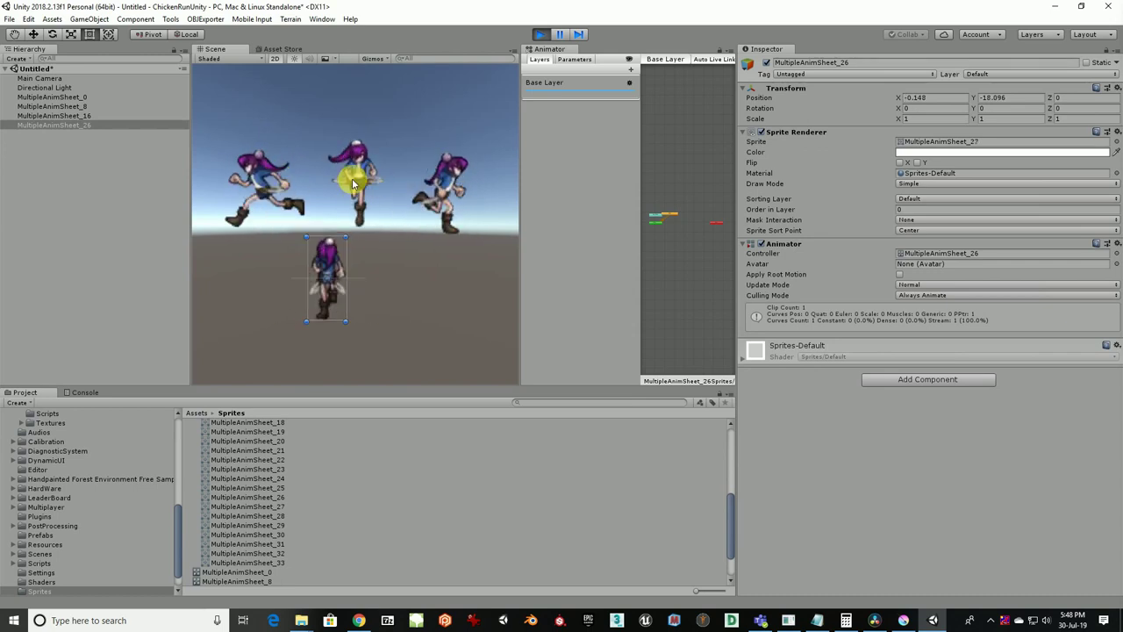
click(448, 187)
drag(439, 188, 459, 171)
click(327, 259)
drag(327, 260, 358, 279)
click(466, 160)
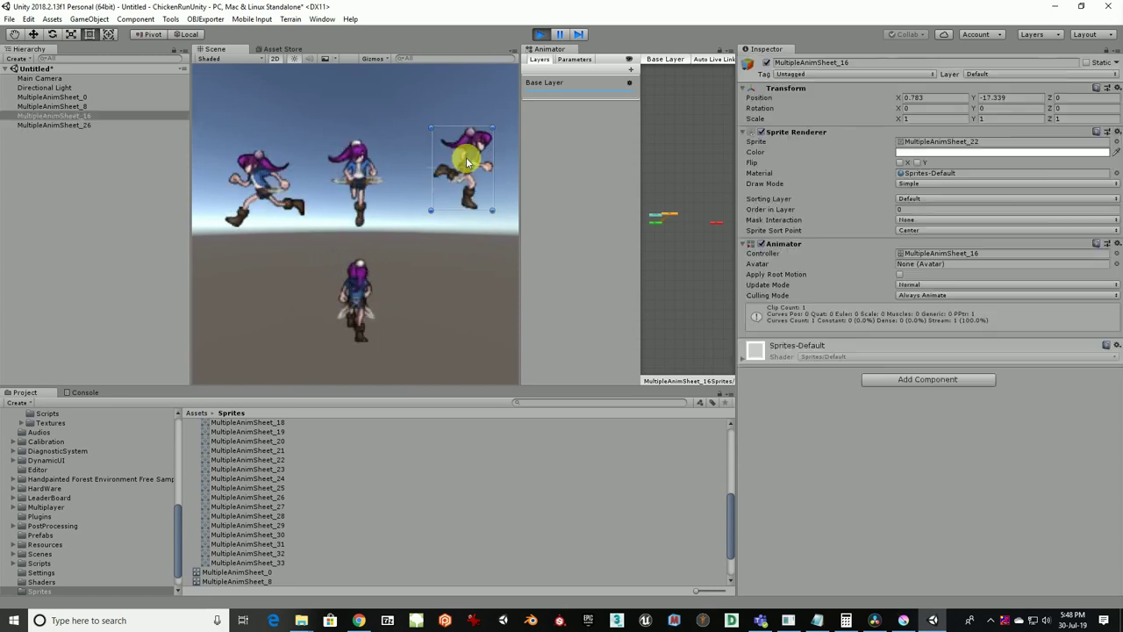
drag(466, 158, 453, 151)
click(264, 171)
drag(266, 167, 266, 138)
drag(356, 287, 363, 258)
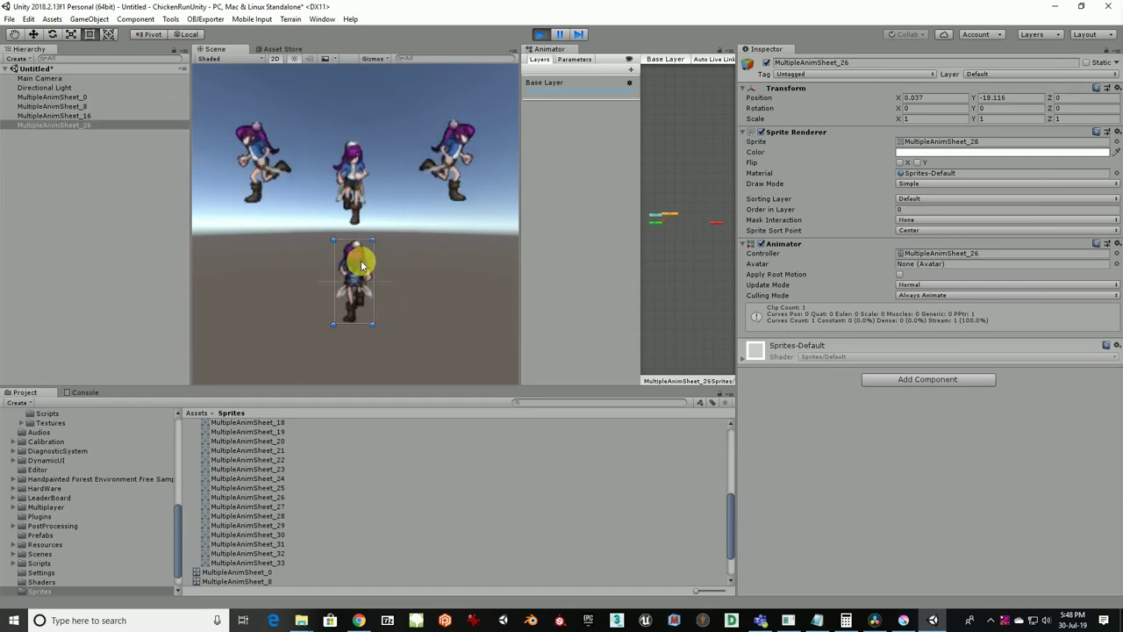
click(420, 242)
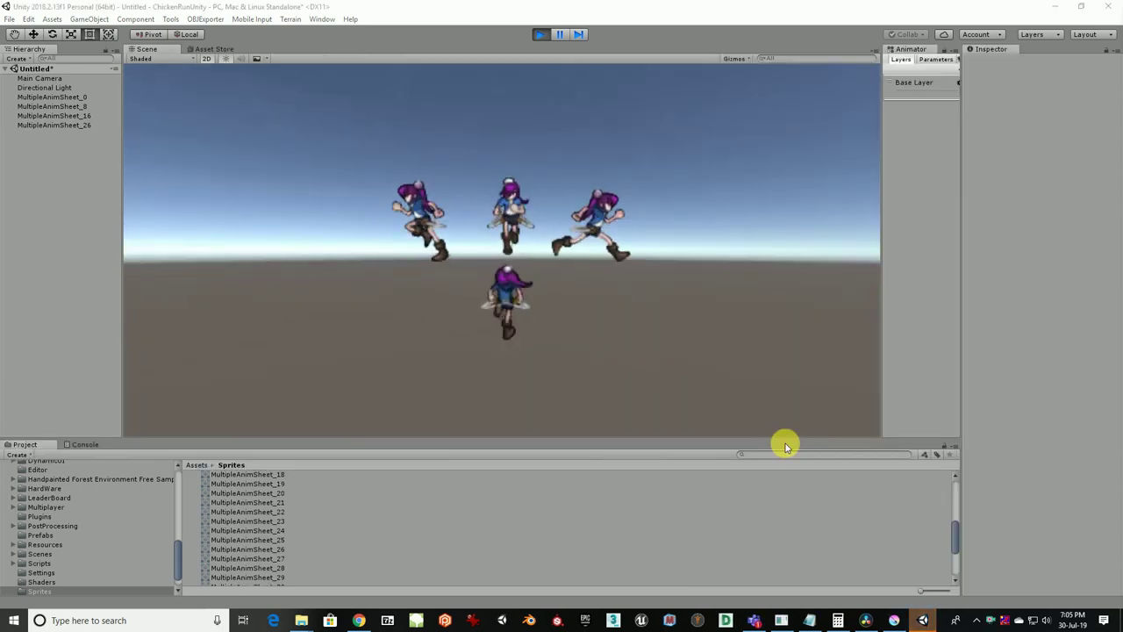
Spread the characters into one row: MultipleAnimSheet_8 and MultipleAnimSheet_26 left of the front-facing one, MultipleAnimSheet_16 right at about X 1.77, Y -17.49
click(595, 230)
drag(591, 247, 768, 235)
drag(424, 225, 164, 214)
drag(503, 306, 329, 219)
mouse_move(763, 227)
mouse_down()
mouse_move(776, 226)
mouse_move(750, 215)
mouse_up()
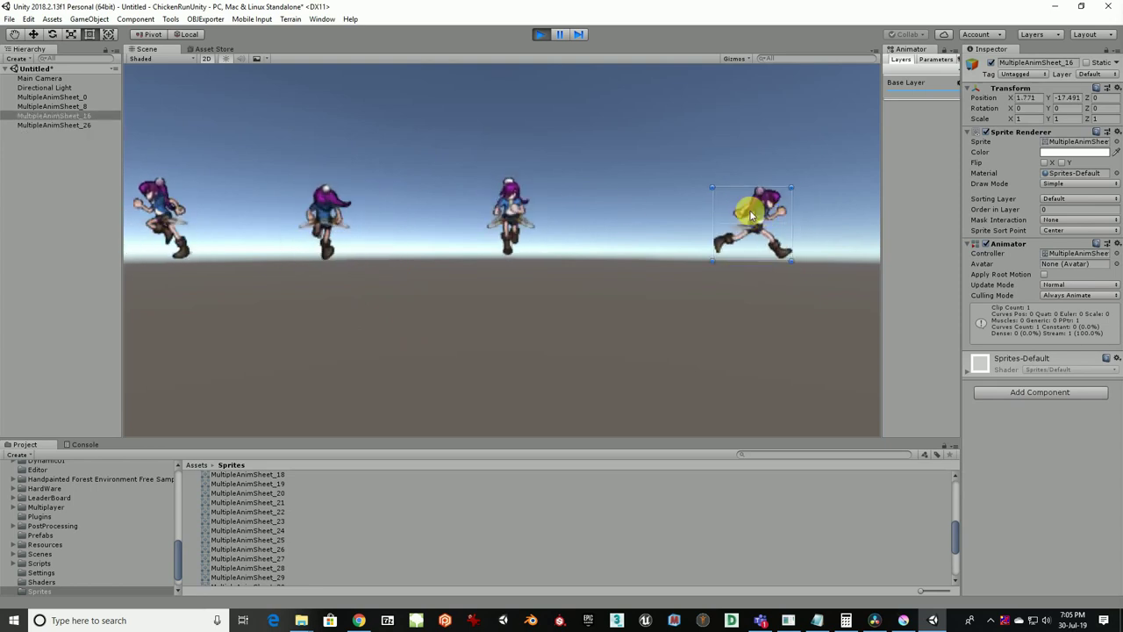
click(514, 208)
drag(483, 270, 563, 283)
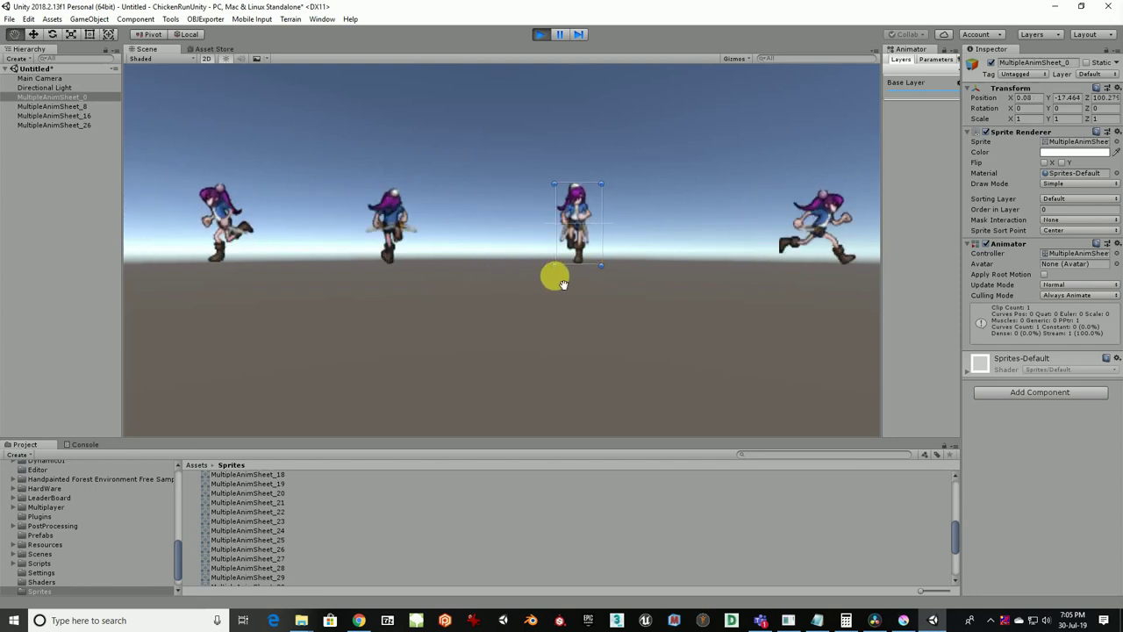
click(586, 336)
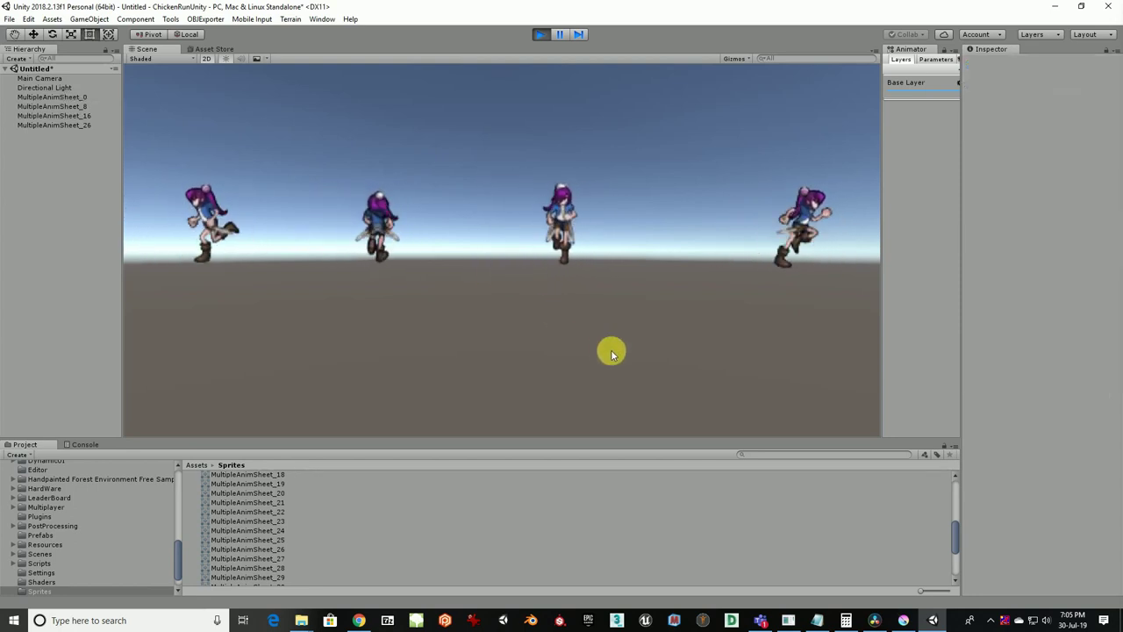